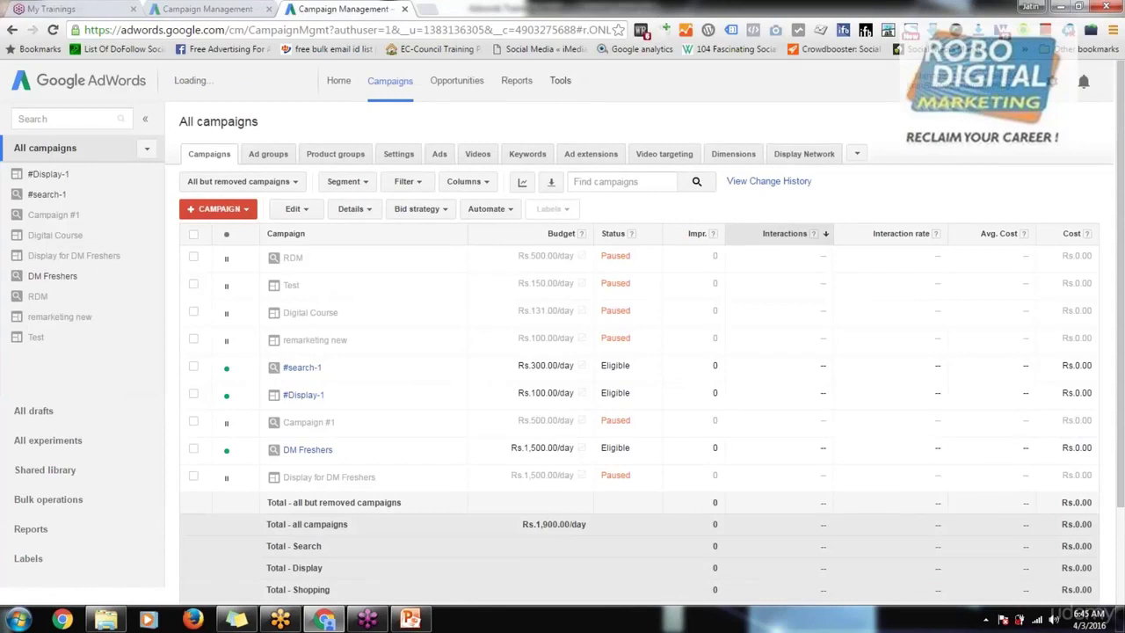
# - Open the Display Planner and look at the form for finding new targeting ideas by phrase, website or category
pyautogui.click(560, 80)
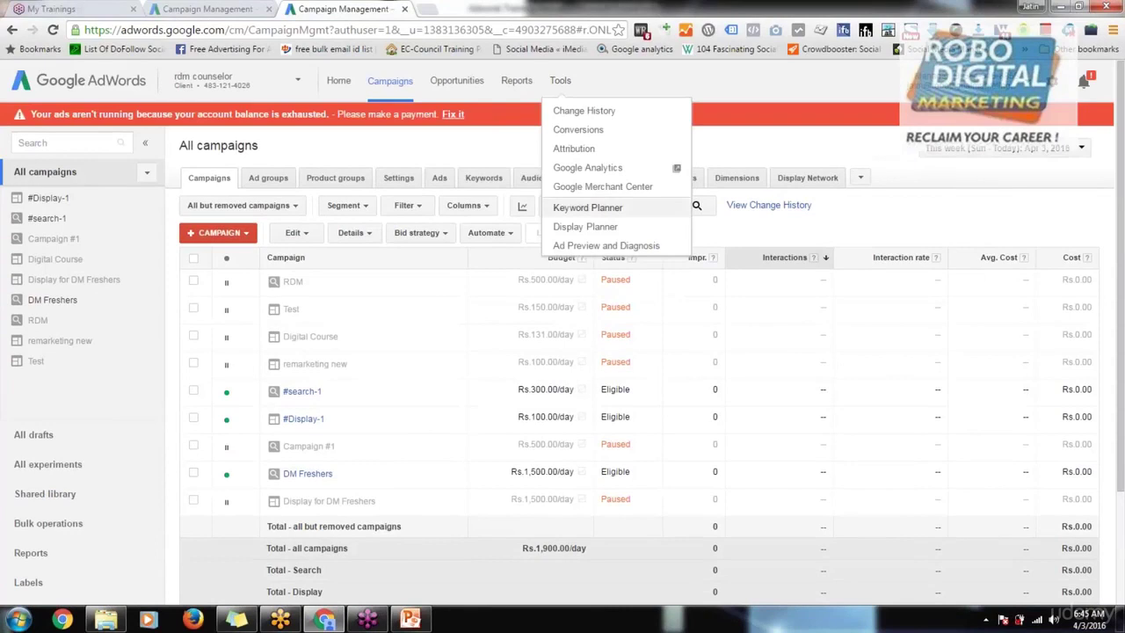
pyautogui.click(585, 226)
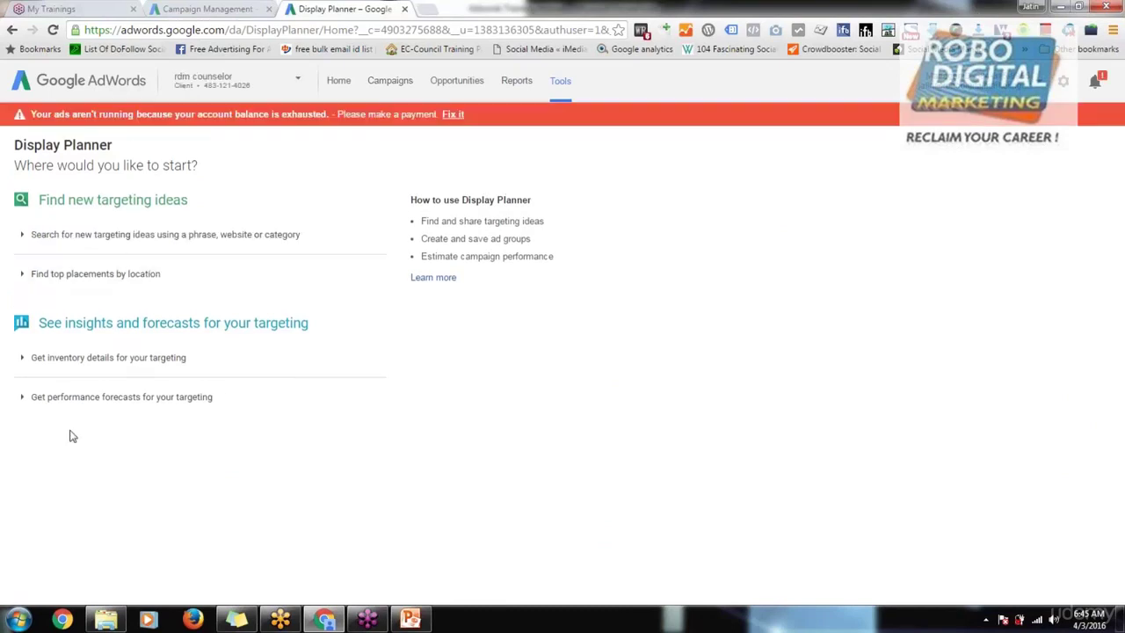
pyautogui.click(113, 247)
pyautogui.rightClick(114, 245)
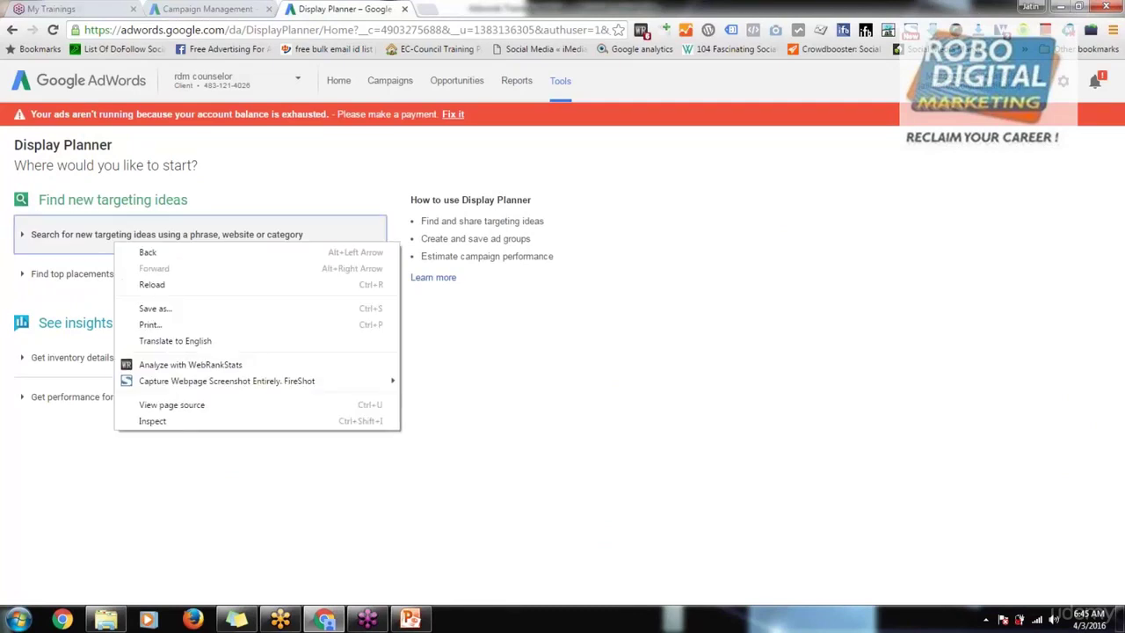
pyautogui.press('Escape')
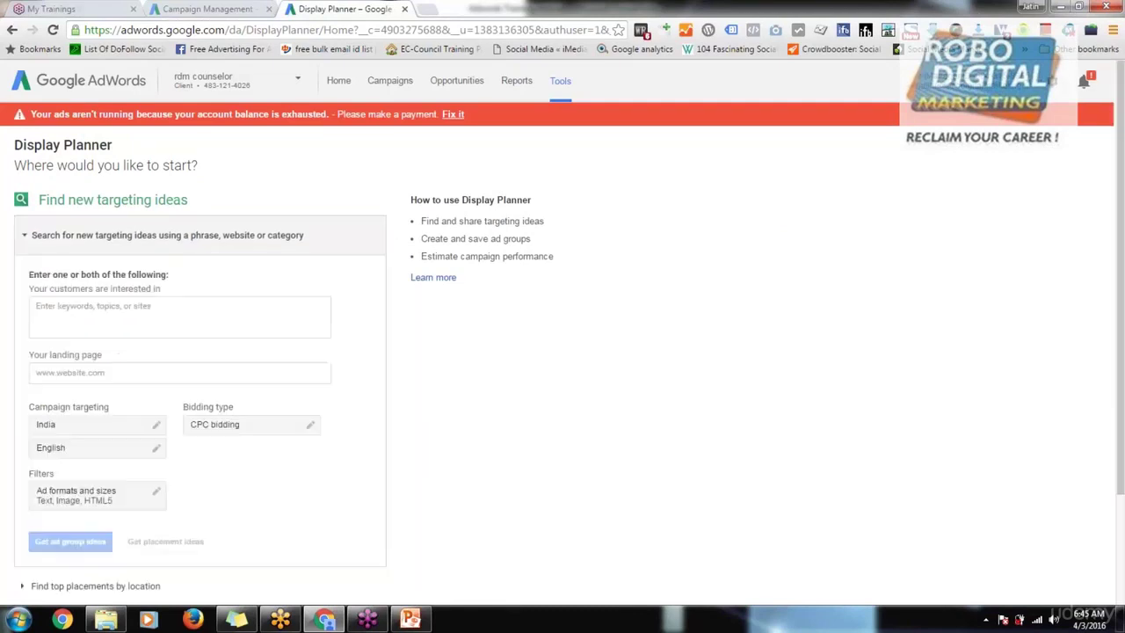
pyautogui.press('Return')
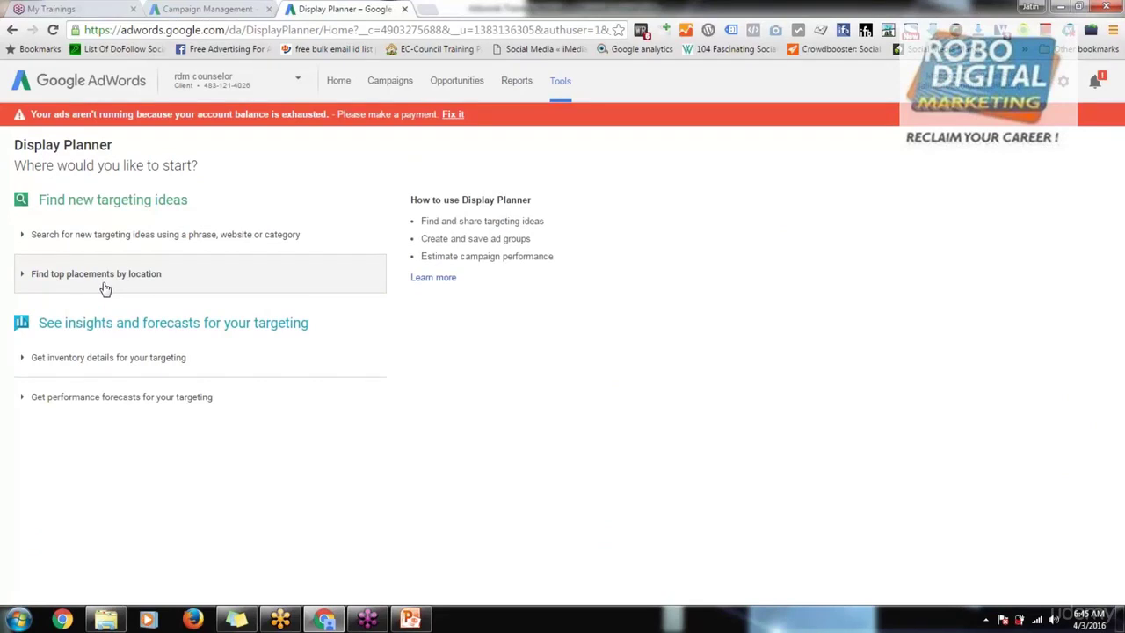
# - Examine the planner's forms for getting inventory details and performance forecasts for your targeting
pyautogui.click(80, 375)
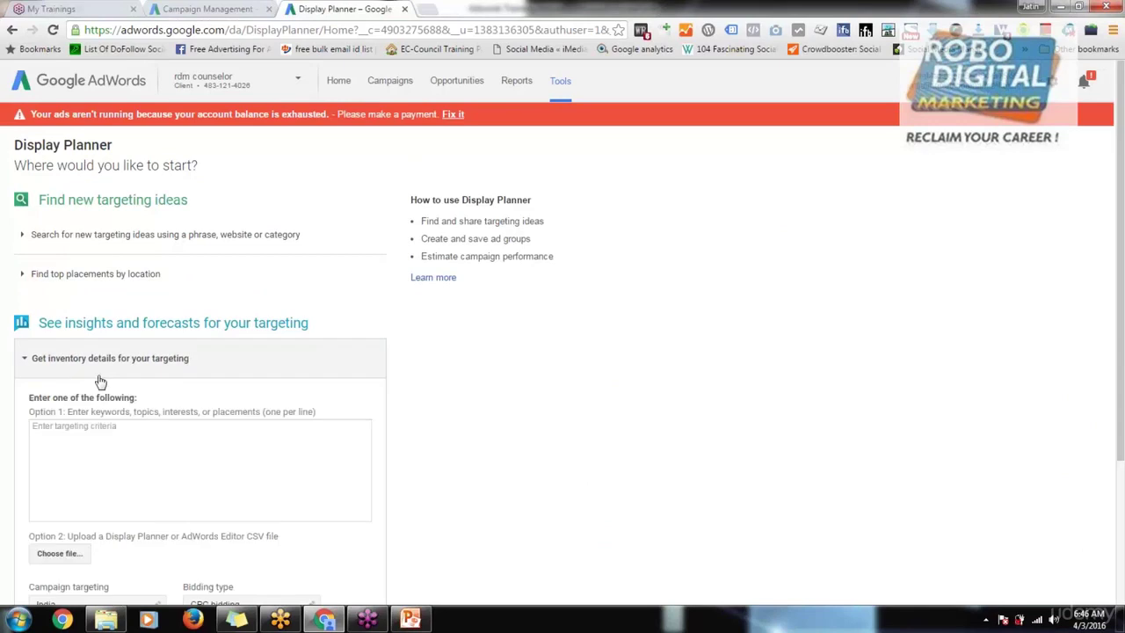
pyautogui.scroll(-2, 158, 439)
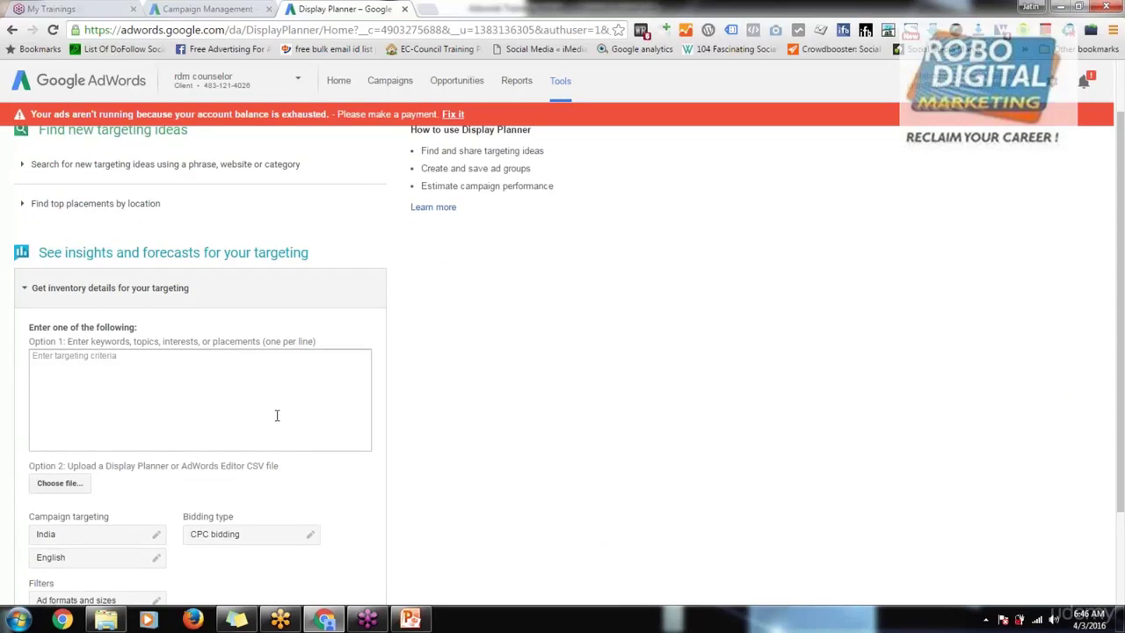
pyautogui.scroll(-2, 277, 415)
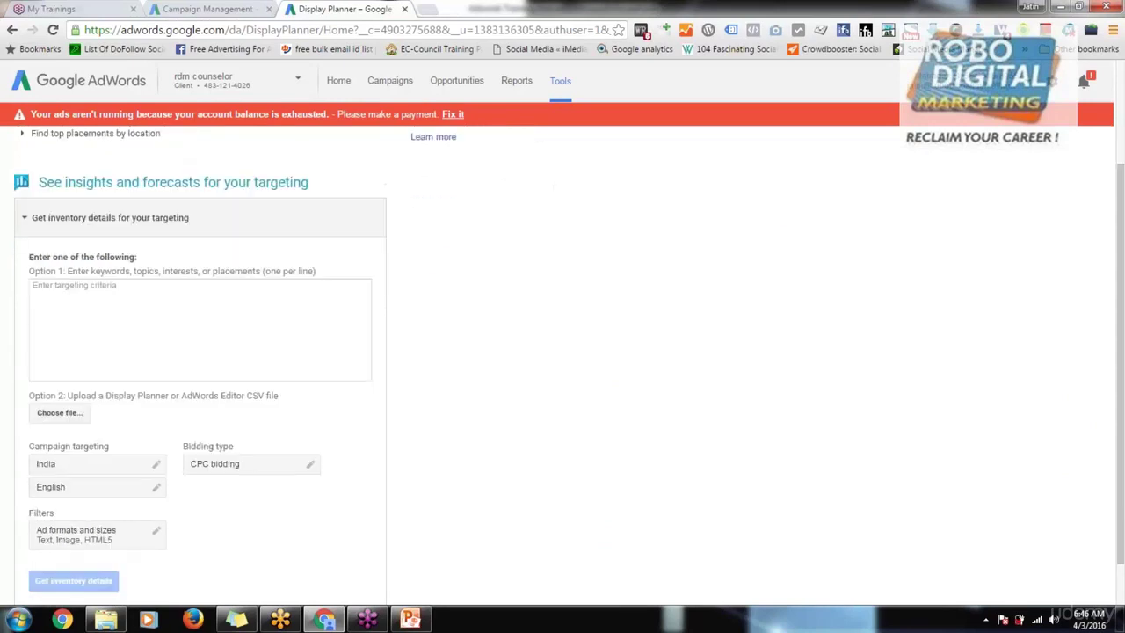
pyautogui.scroll(-1, 145, 437)
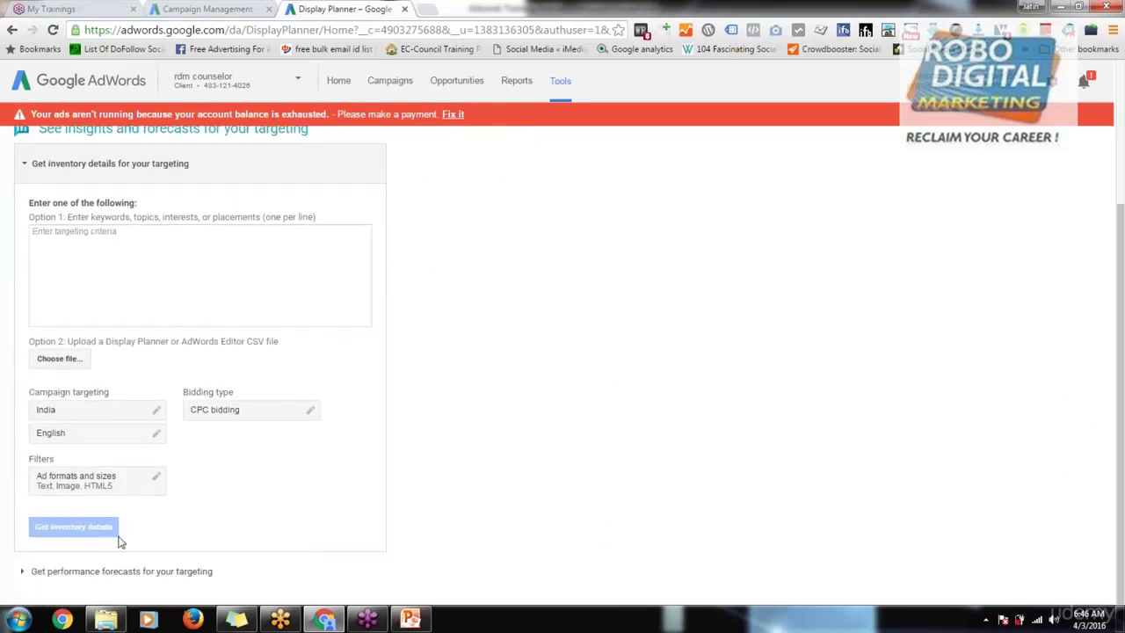
pyautogui.click(117, 570)
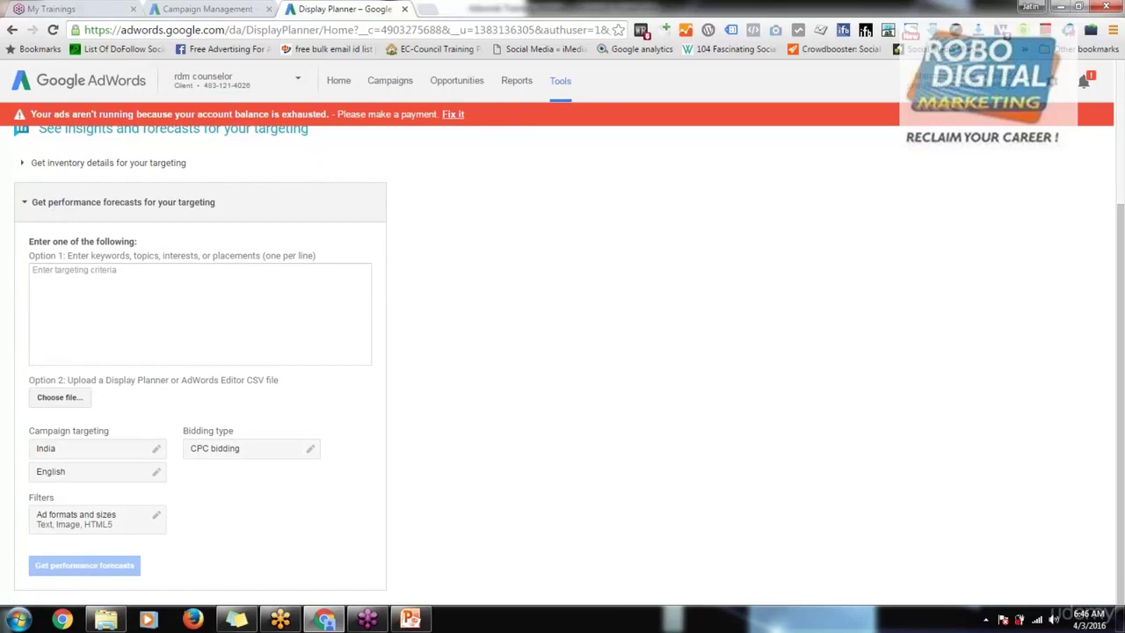
pyautogui.click(57, 203)
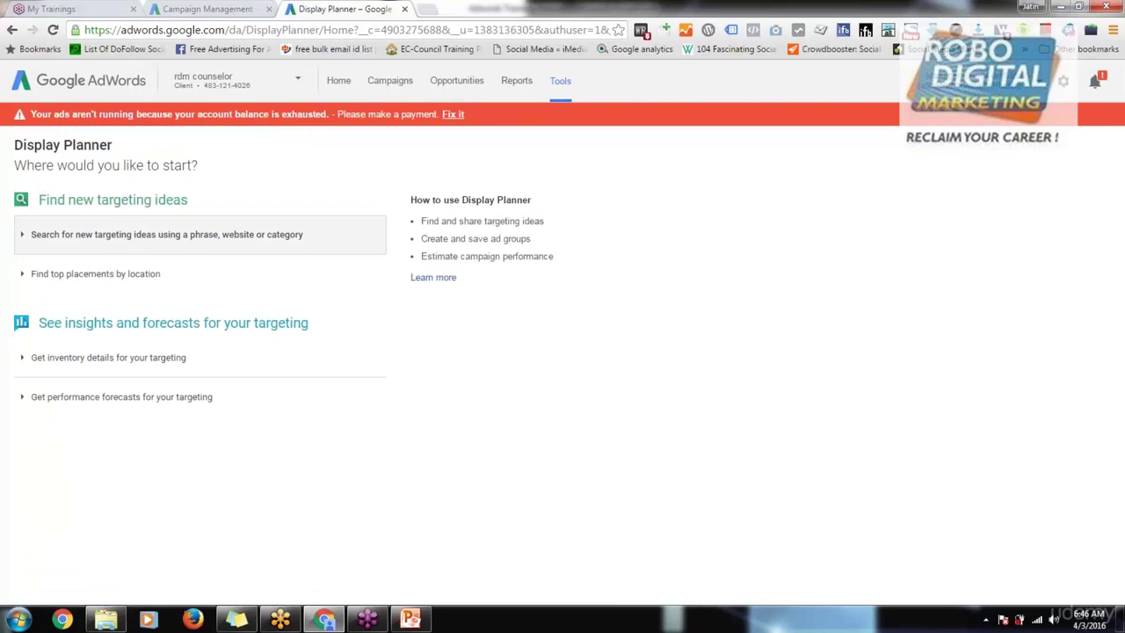
# - In the search for new targeting ideas, enter "Internet radio" as the keyword customers are interested in
pyautogui.click(158, 249)
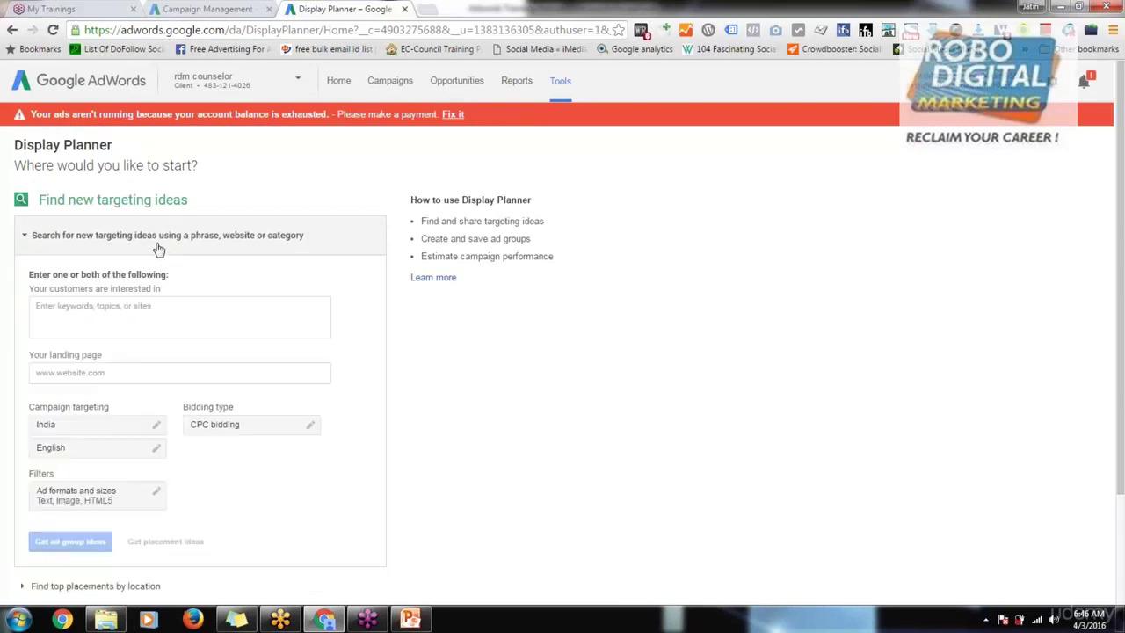
pyautogui.click(155, 311)
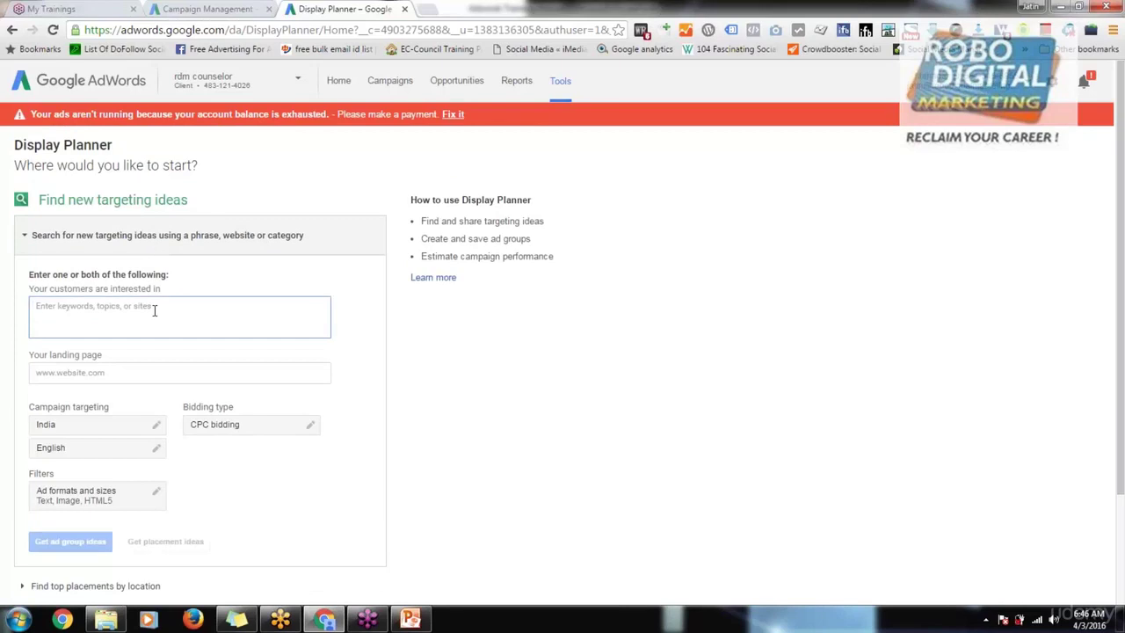
pyautogui.write('Internet ')
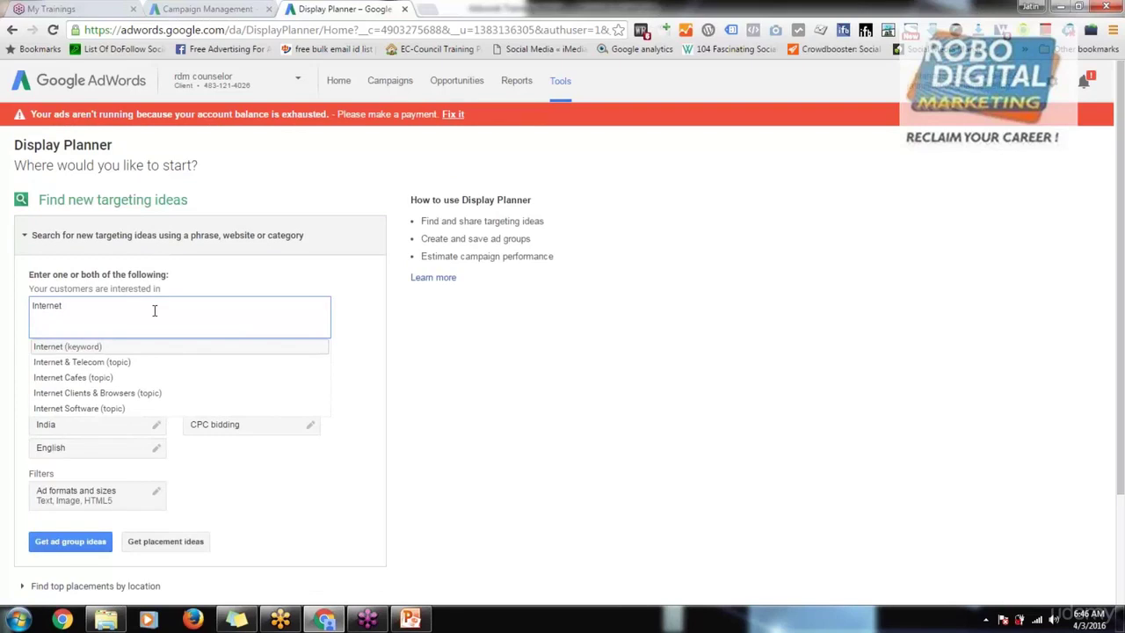
pyautogui.write('radio')
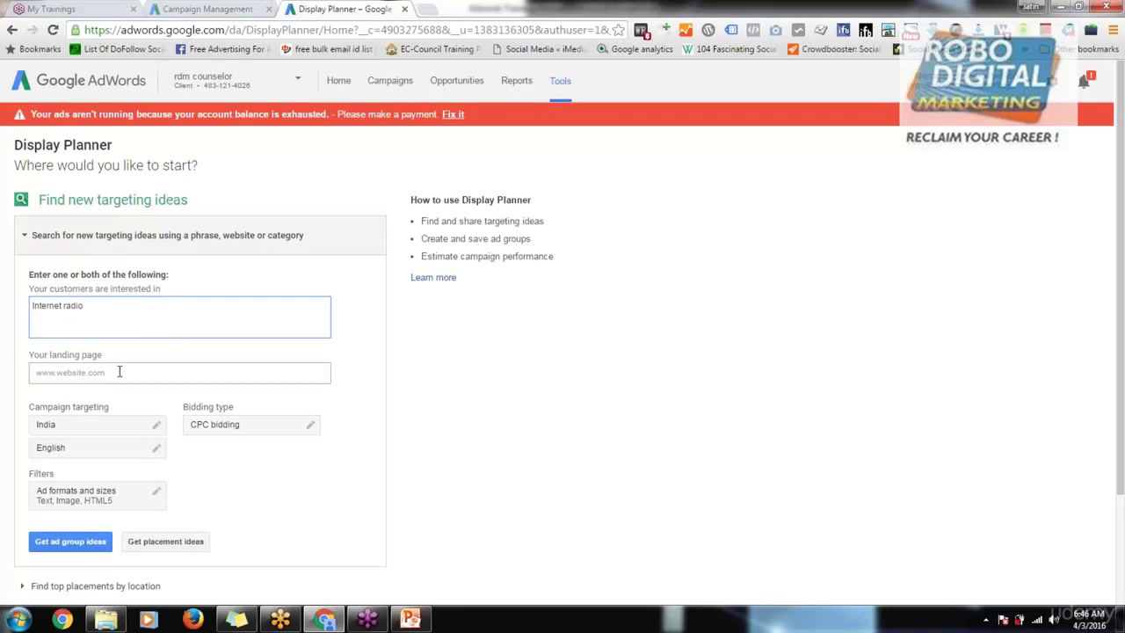
pyautogui.click(50, 395)
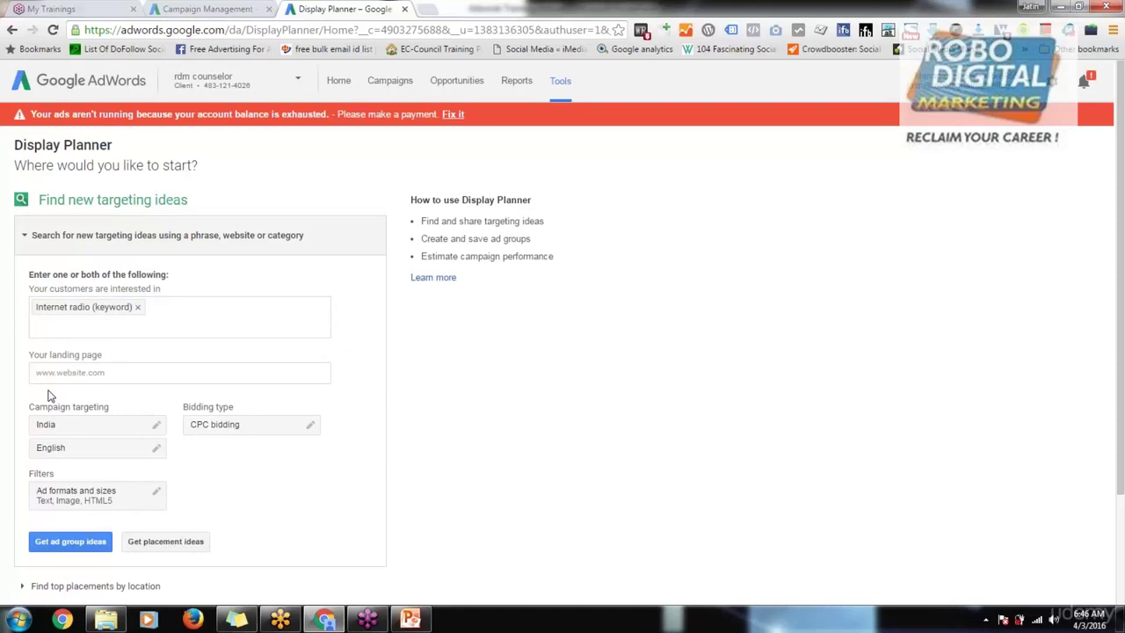
# - Remove the current country from the campaign targeting and save Malaysia as the target location
pyautogui.click(119, 436)
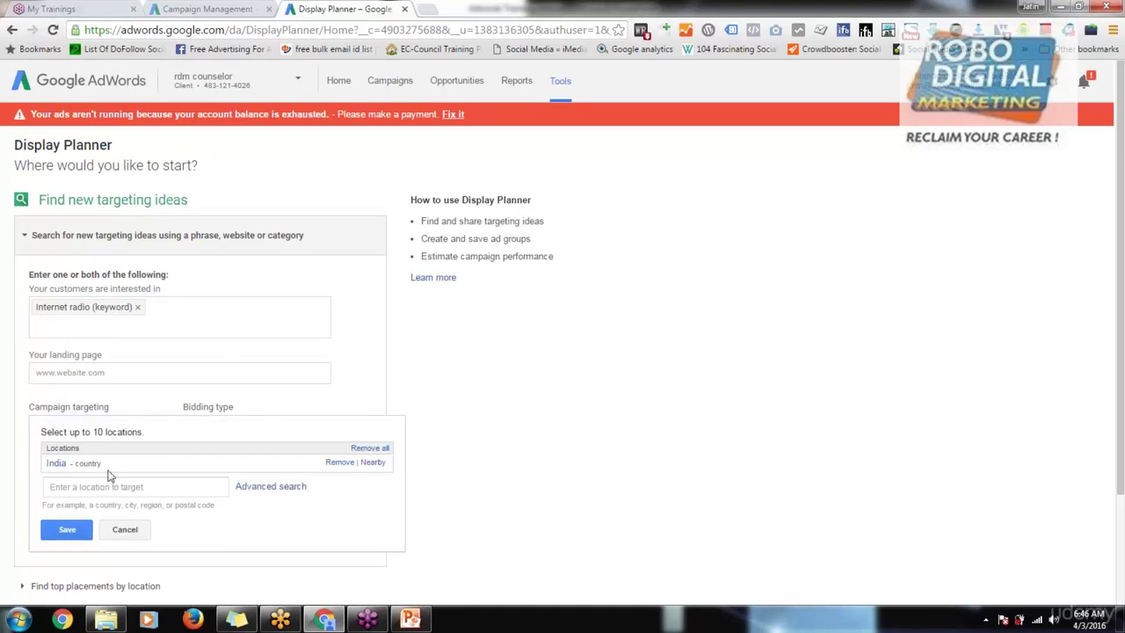
pyautogui.click(339, 461)
pyautogui.click(85, 479)
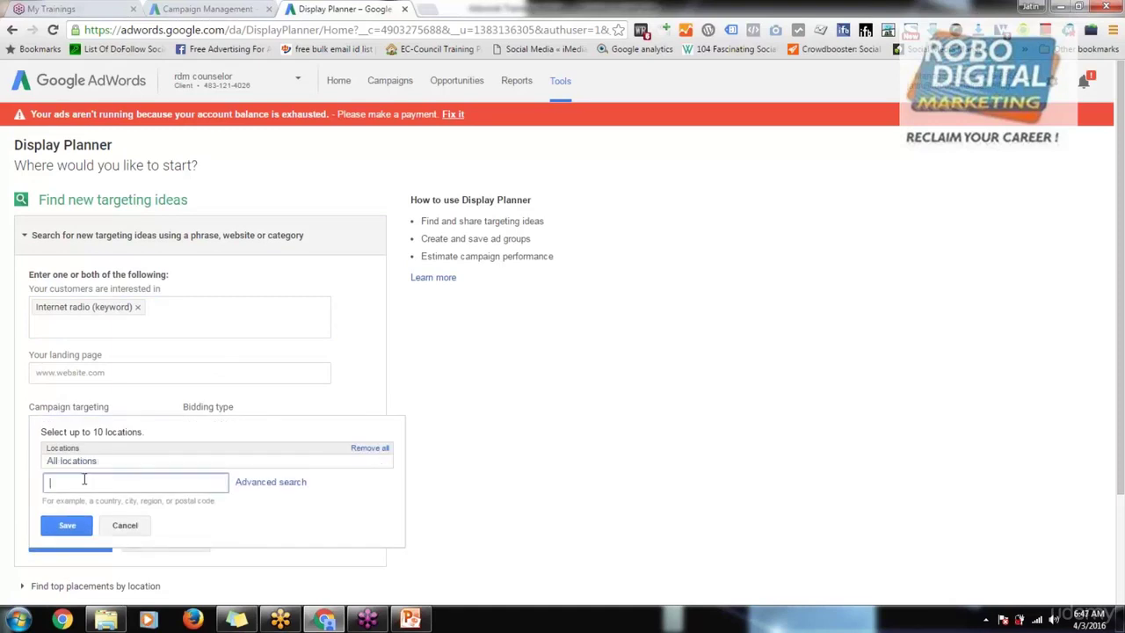
pyautogui.write('mala')
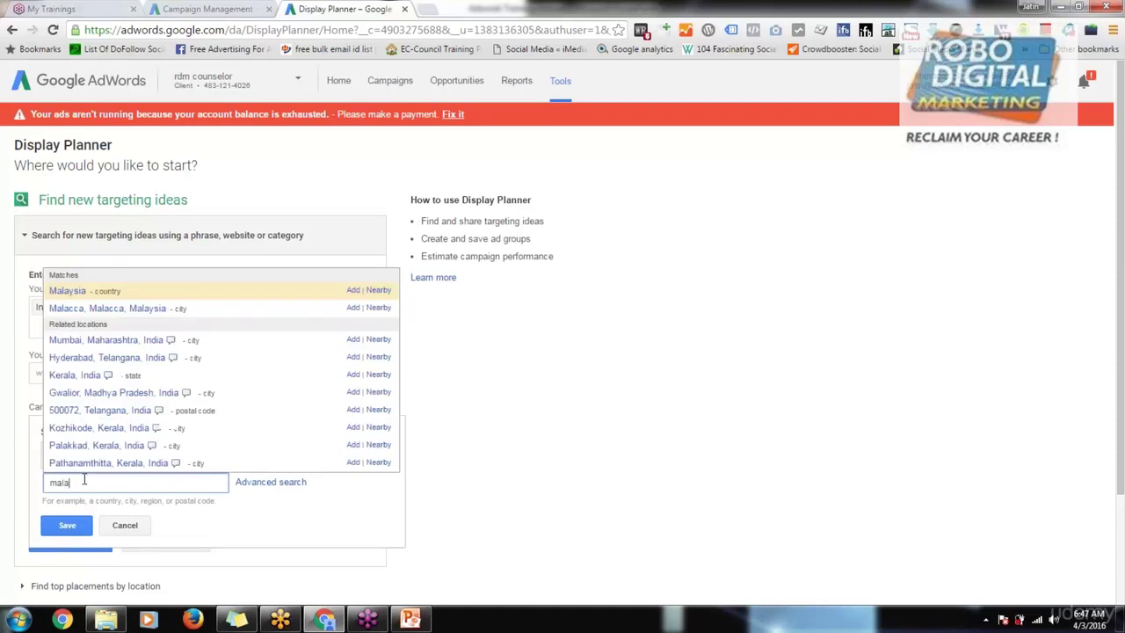
pyautogui.press('Down')
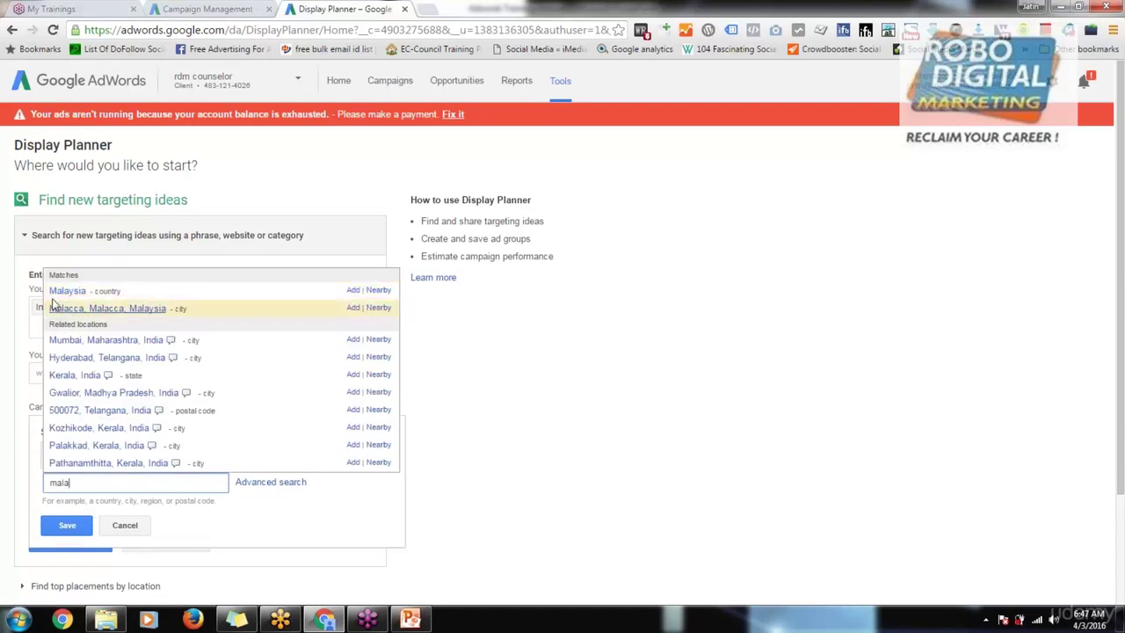
pyautogui.press('Up')
pyautogui.press('Return')
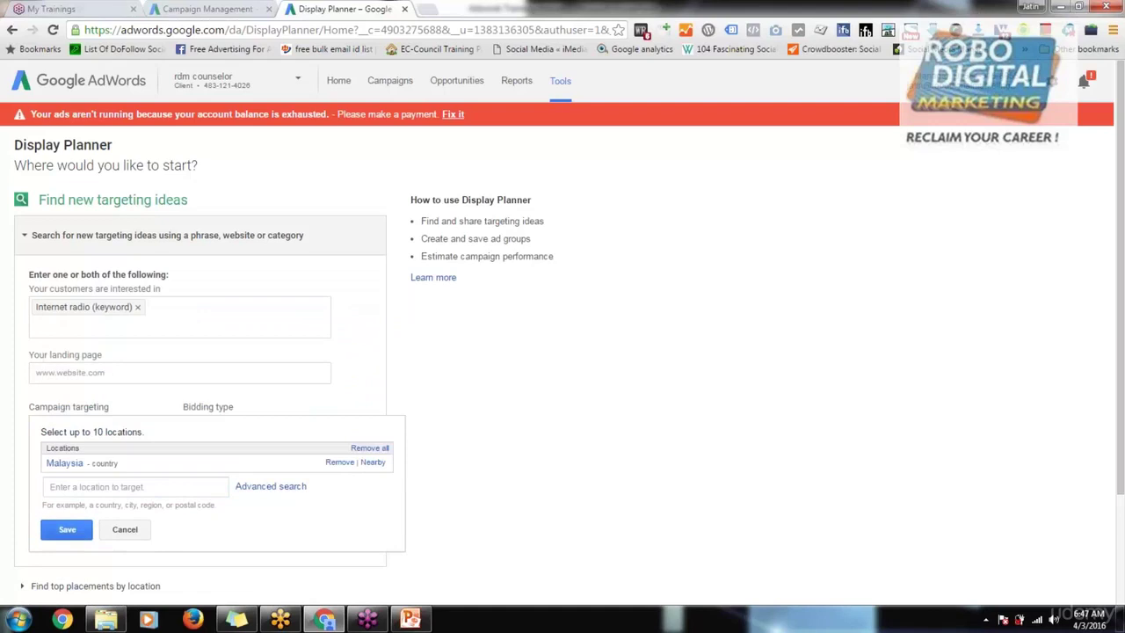
pyautogui.click(67, 529)
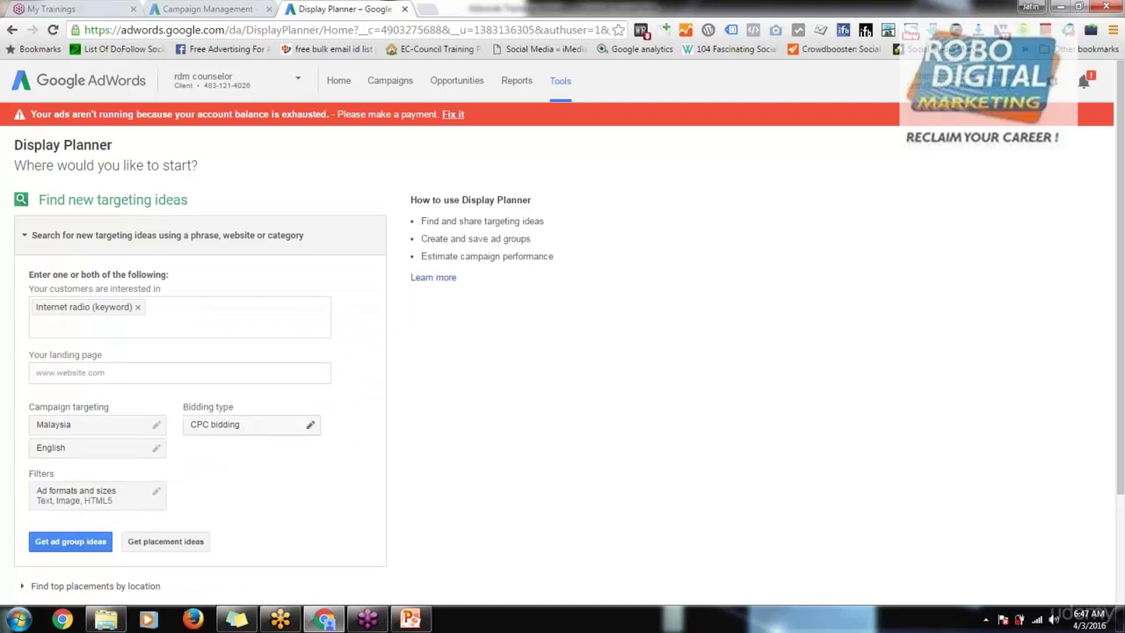
# - Save CPC bidding, focused on clicks, as the bidding type and get the ad group ideas
pyautogui.click(309, 425)
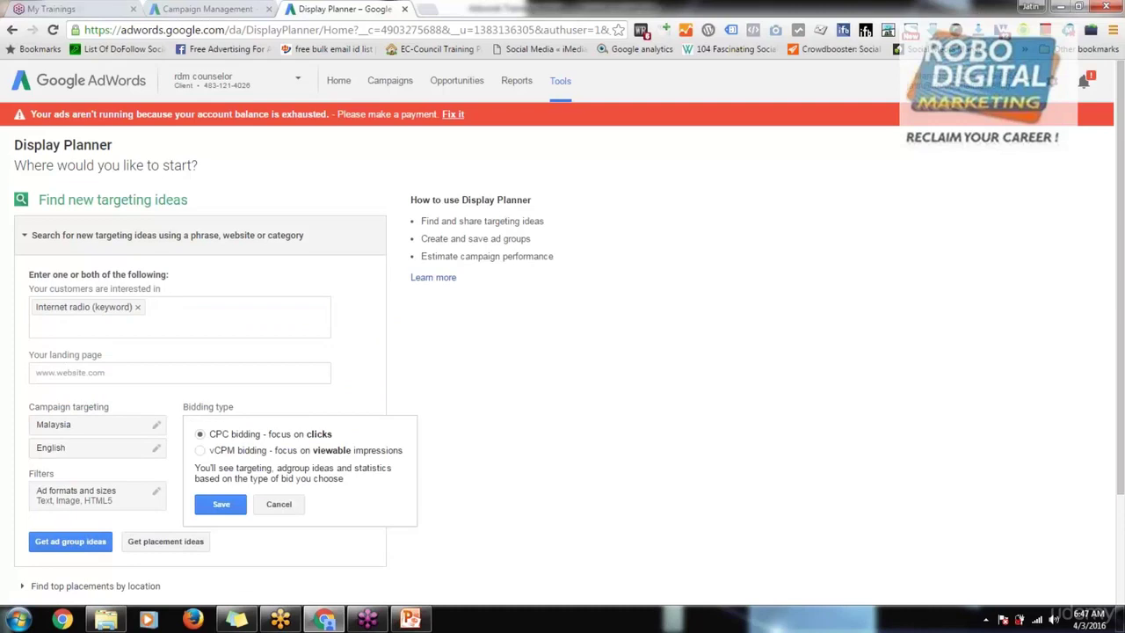
pyautogui.click(221, 505)
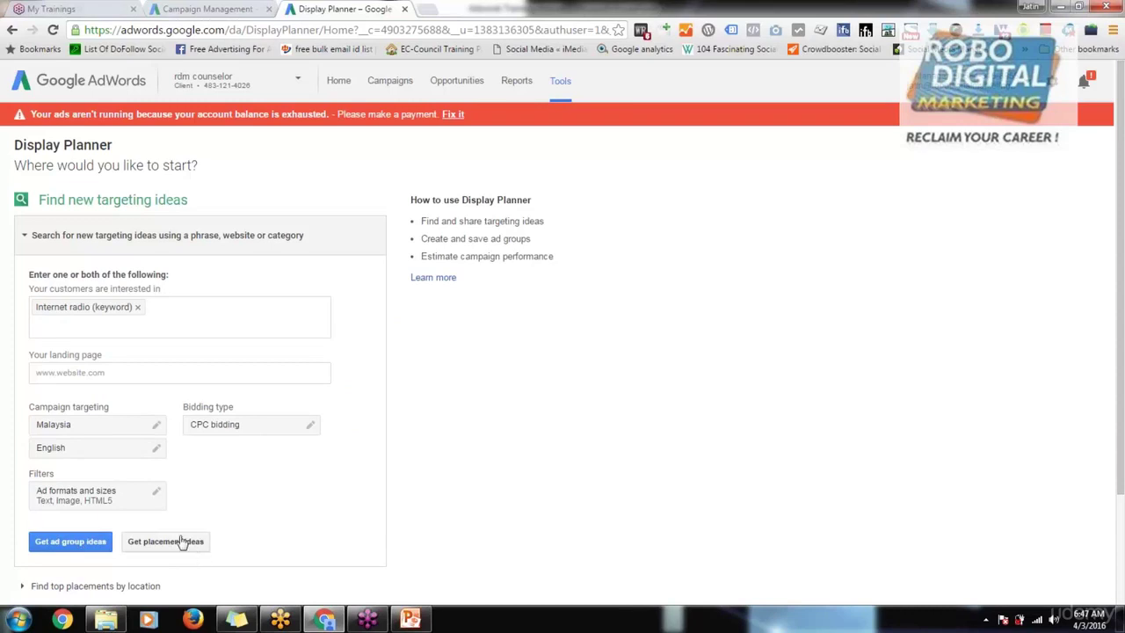
pyautogui.click(88, 543)
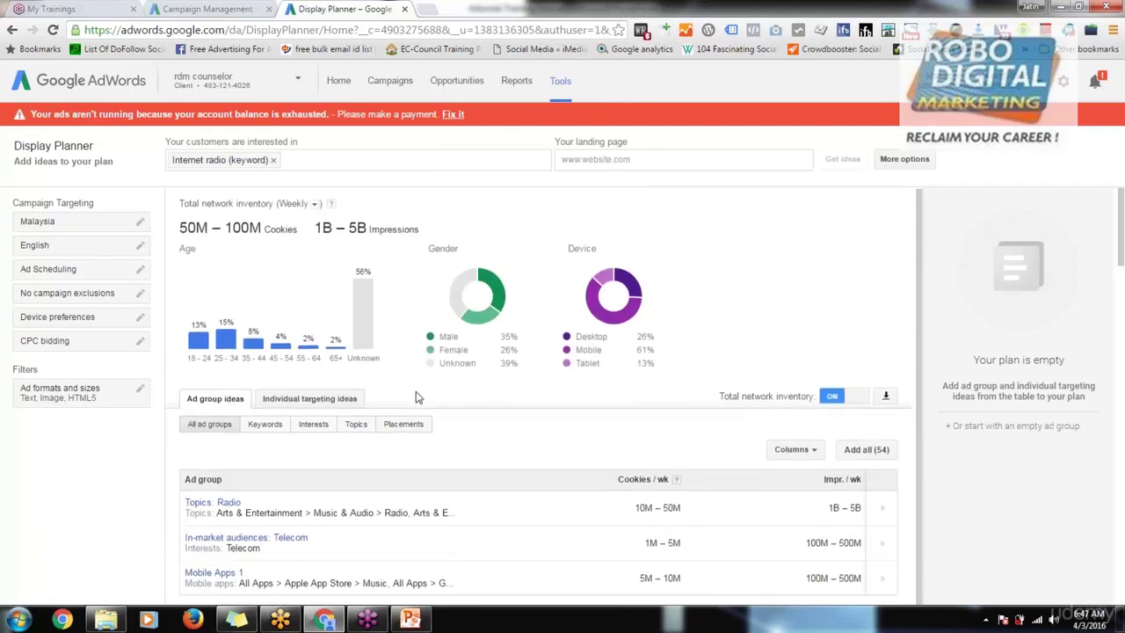
# - Review the ad group ideas for keywords, interests, topics and placements in turn
pyautogui.scroll(-1, 418, 397)
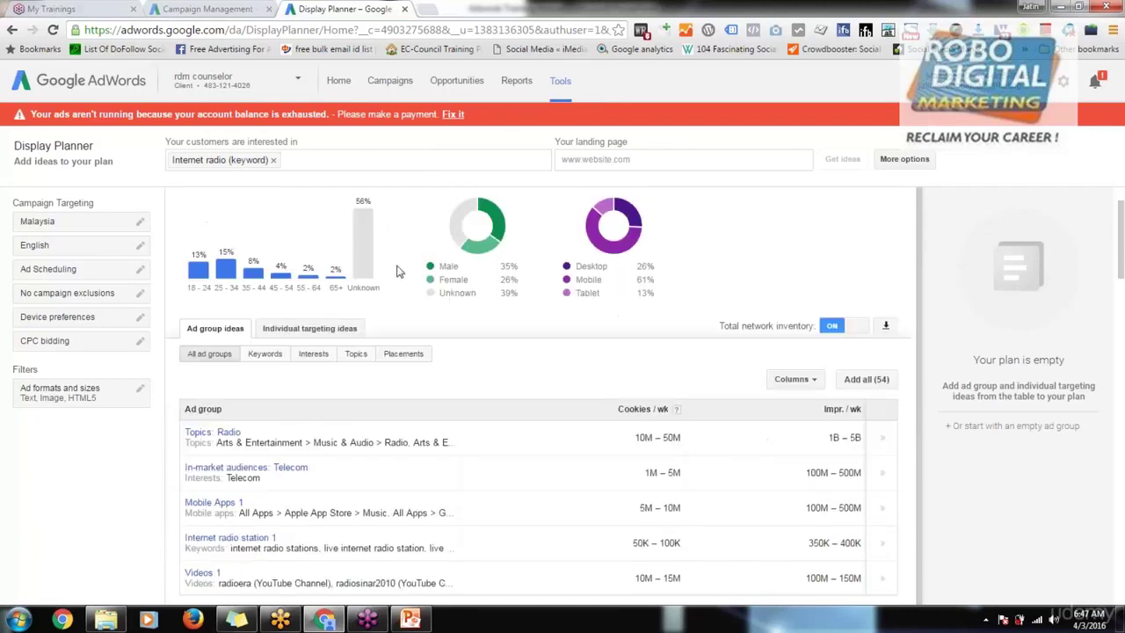
pyautogui.click(268, 356)
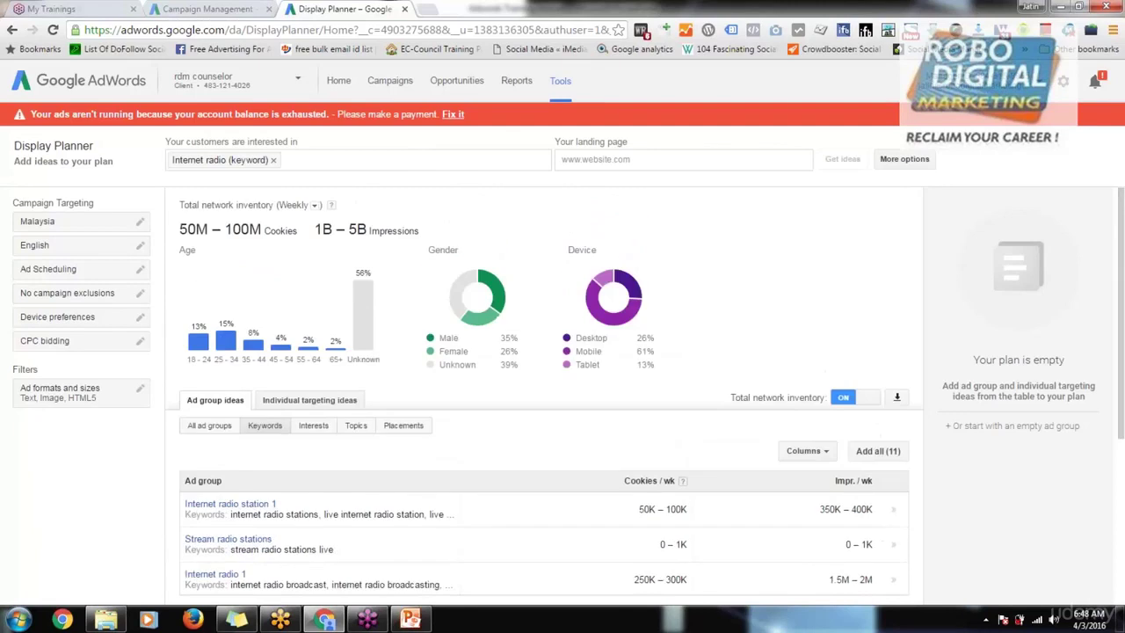
pyautogui.scroll(-2, 290, 527)
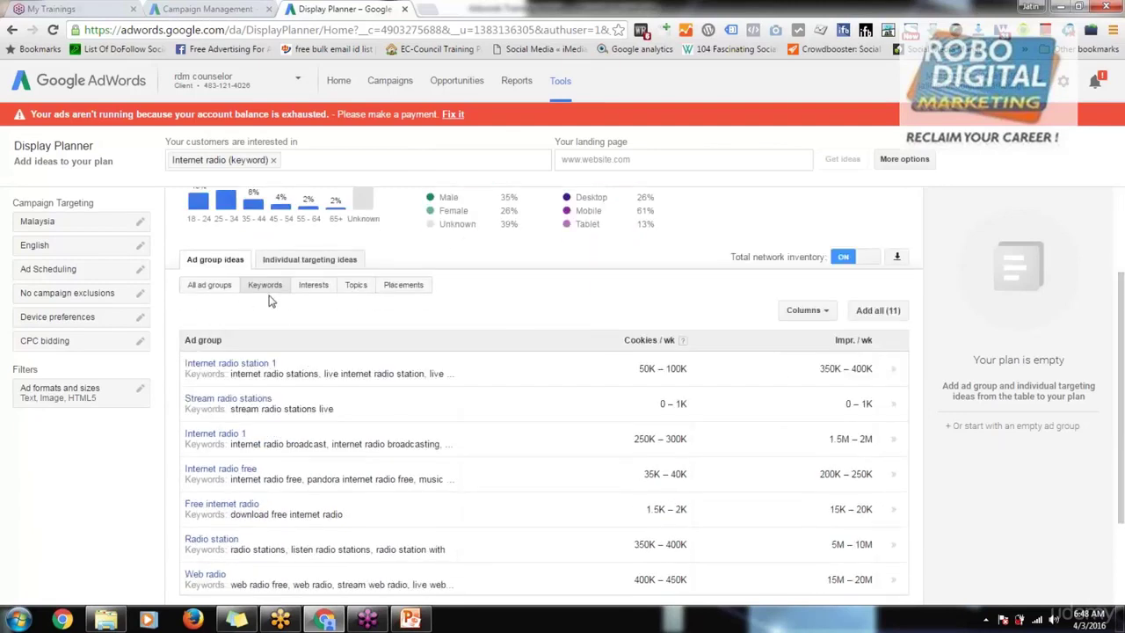
pyautogui.click(312, 285)
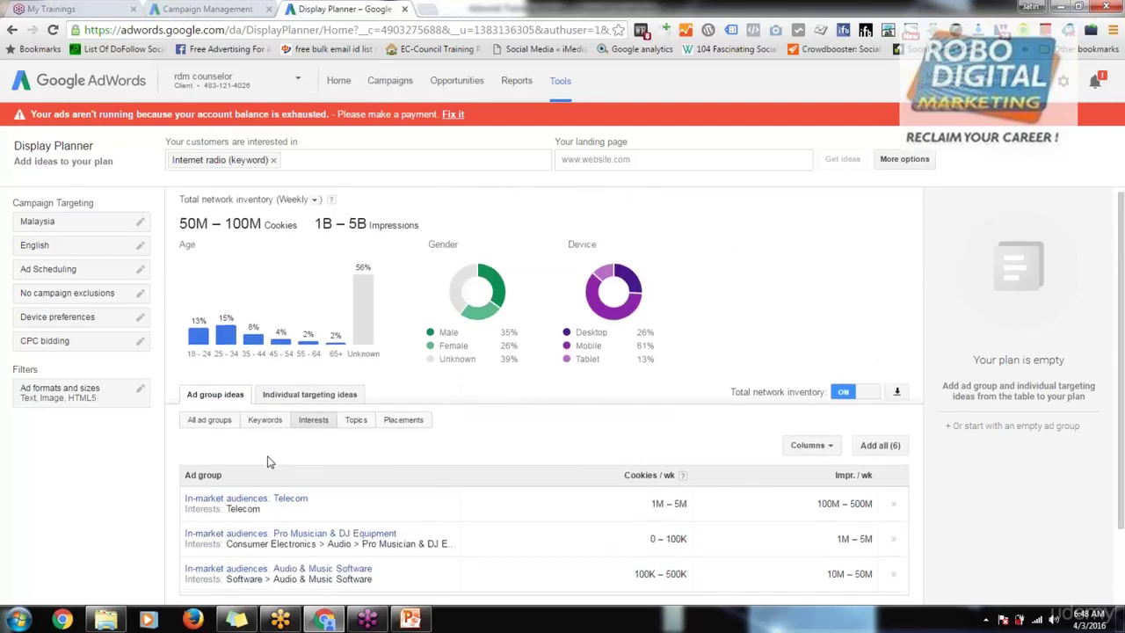
pyautogui.scroll(-1, 527, 475)
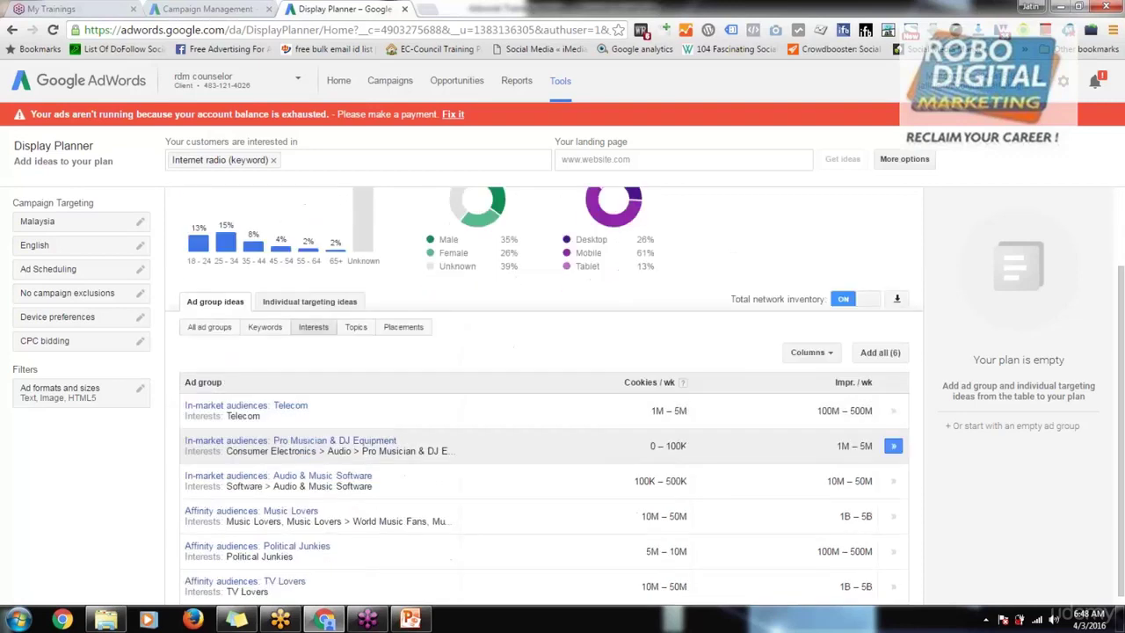
pyautogui.click(357, 327)
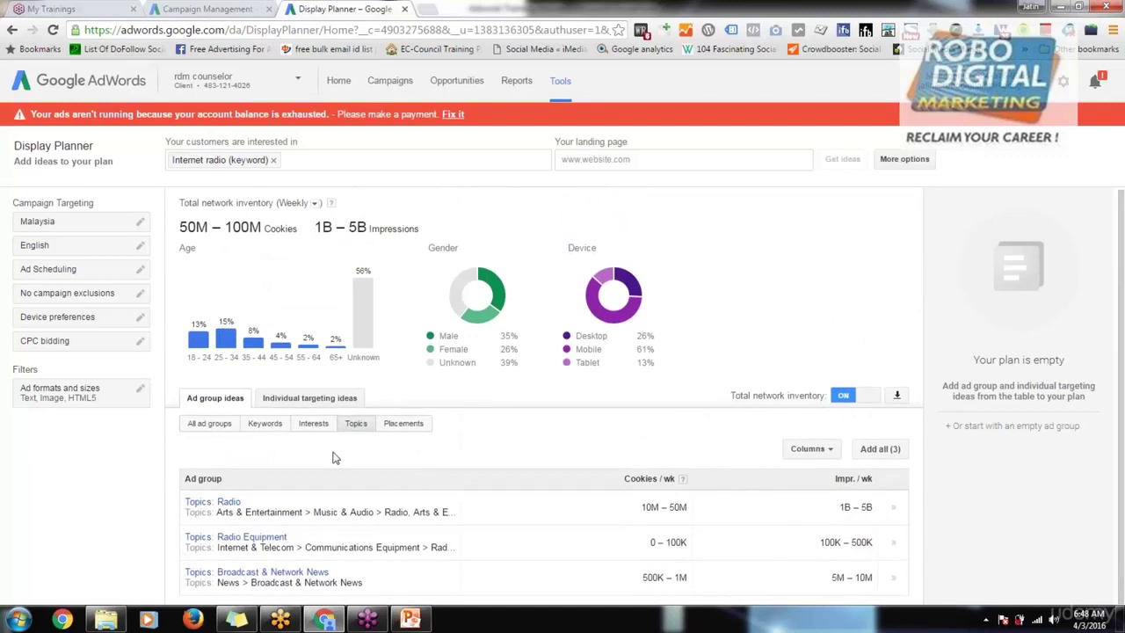
pyautogui.click(395, 426)
pyautogui.scroll(-2, 431, 442)
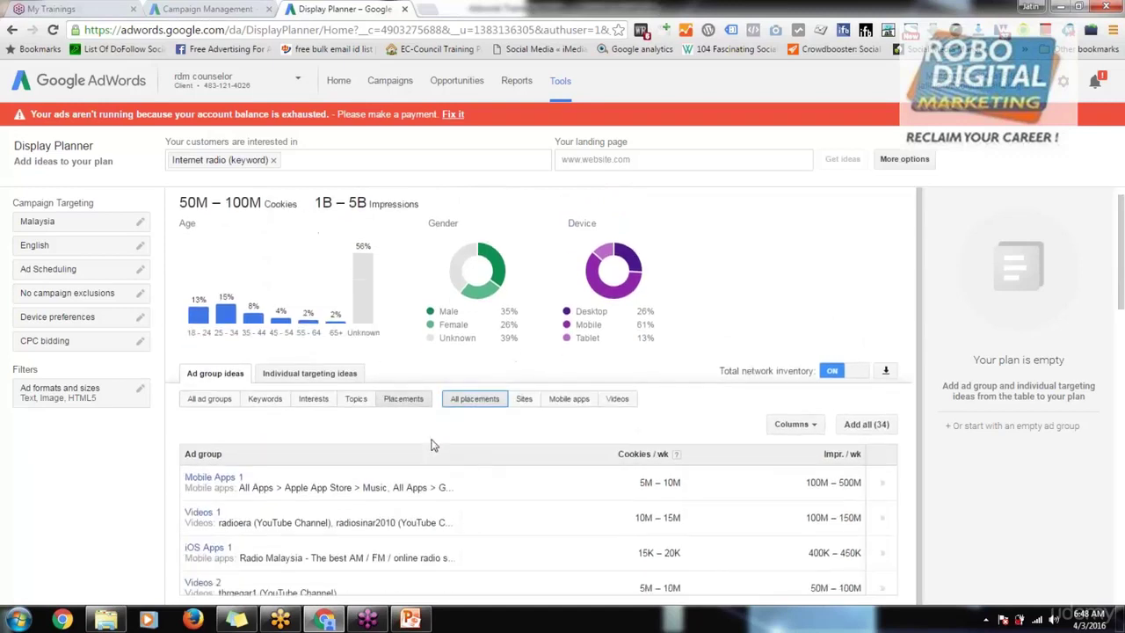
pyautogui.scroll(-1, 333, 302)
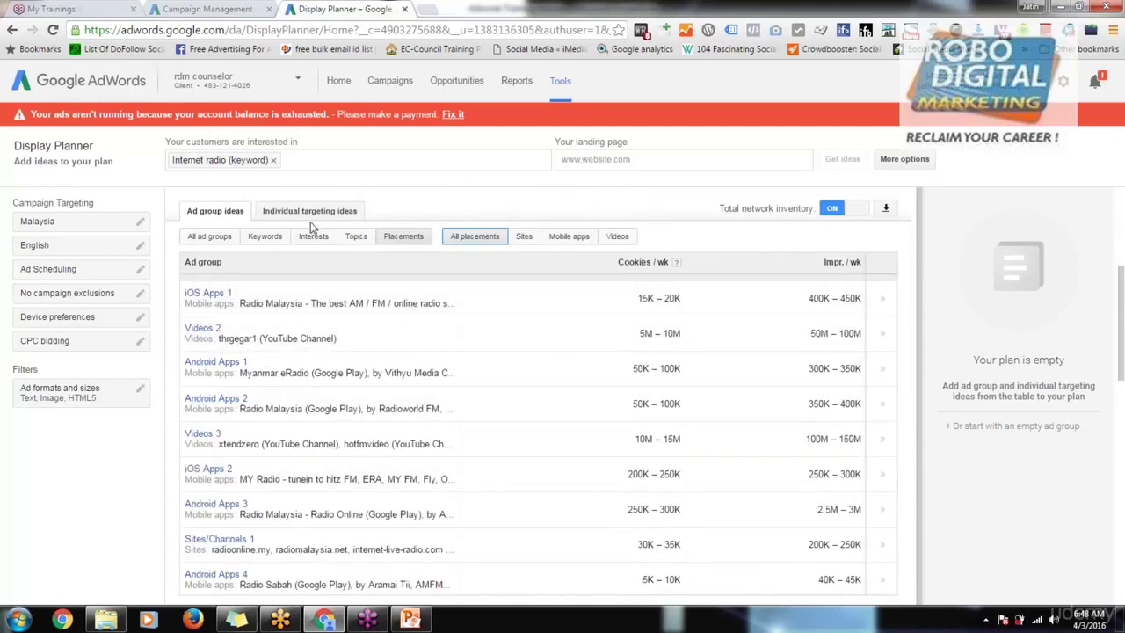
# - Examine the individual targeting ideas for placements and the available demographics options
pyautogui.click(281, 217)
pyautogui.scroll(-2, 282, 217)
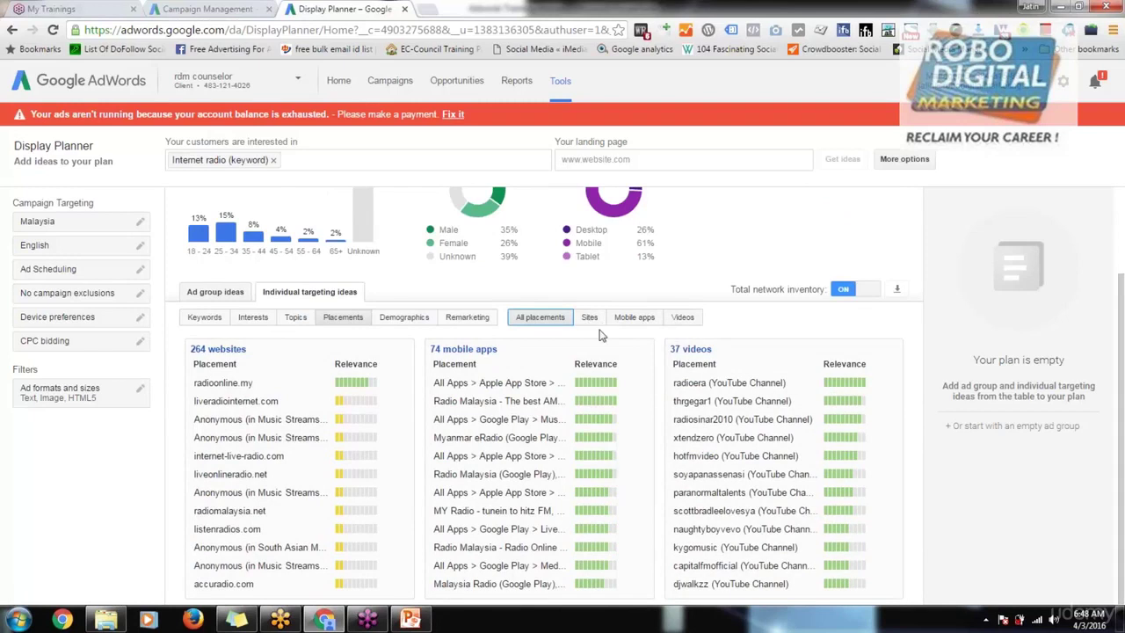
pyautogui.click(396, 321)
pyautogui.scroll(-1, 403, 391)
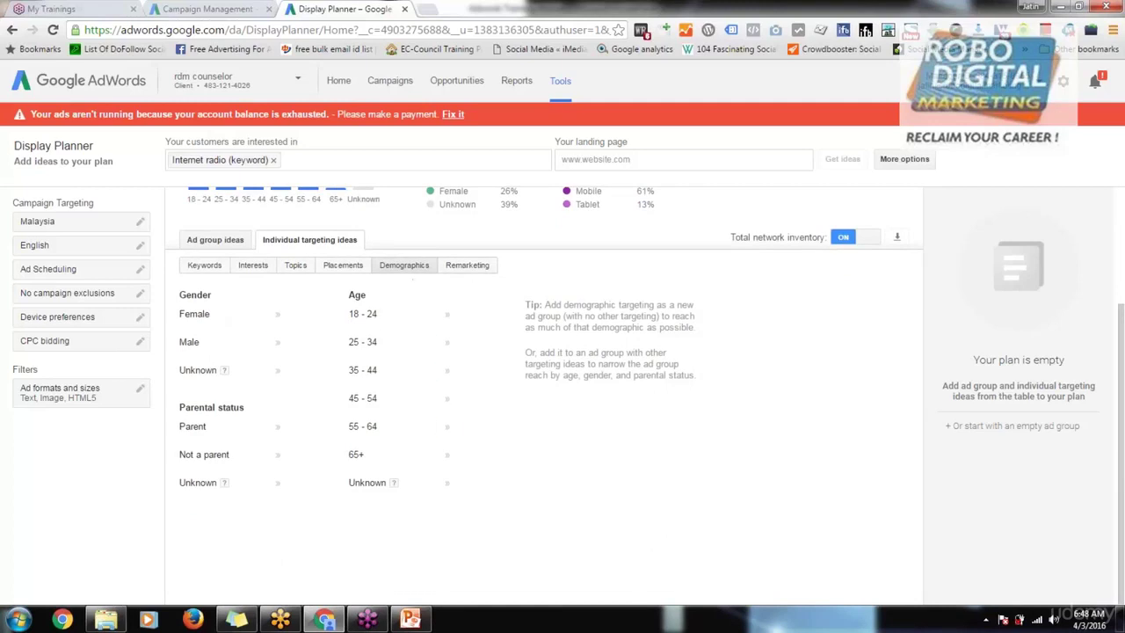
# - Review the remarketing lists offered among the individual targeting ideas
pyautogui.click(467, 264)
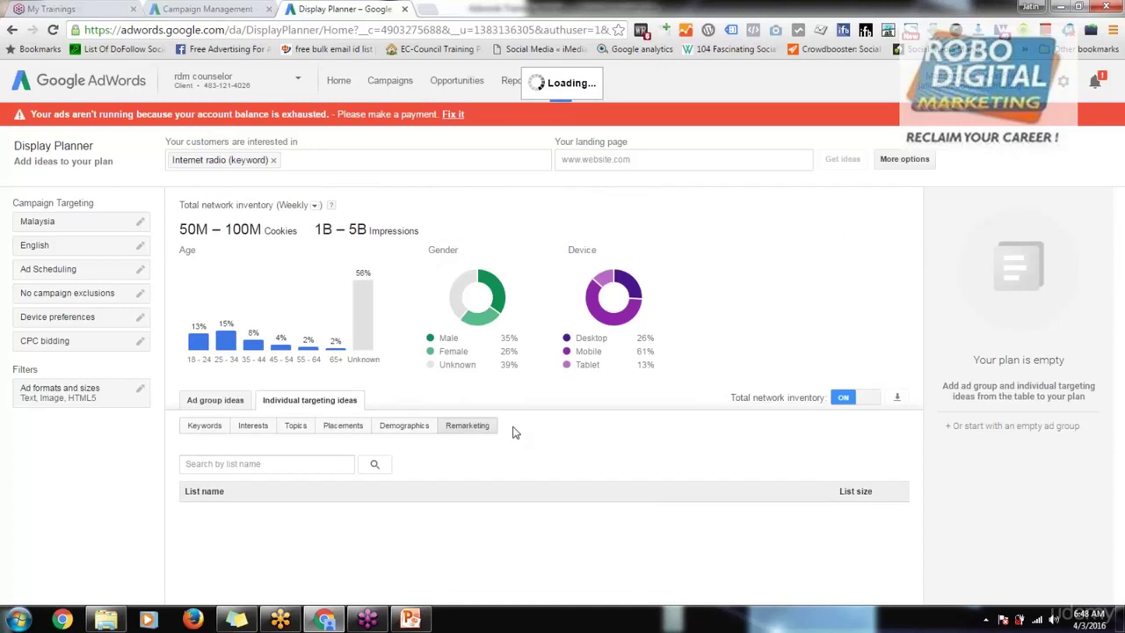
pyautogui.scroll(-1, 515, 432)
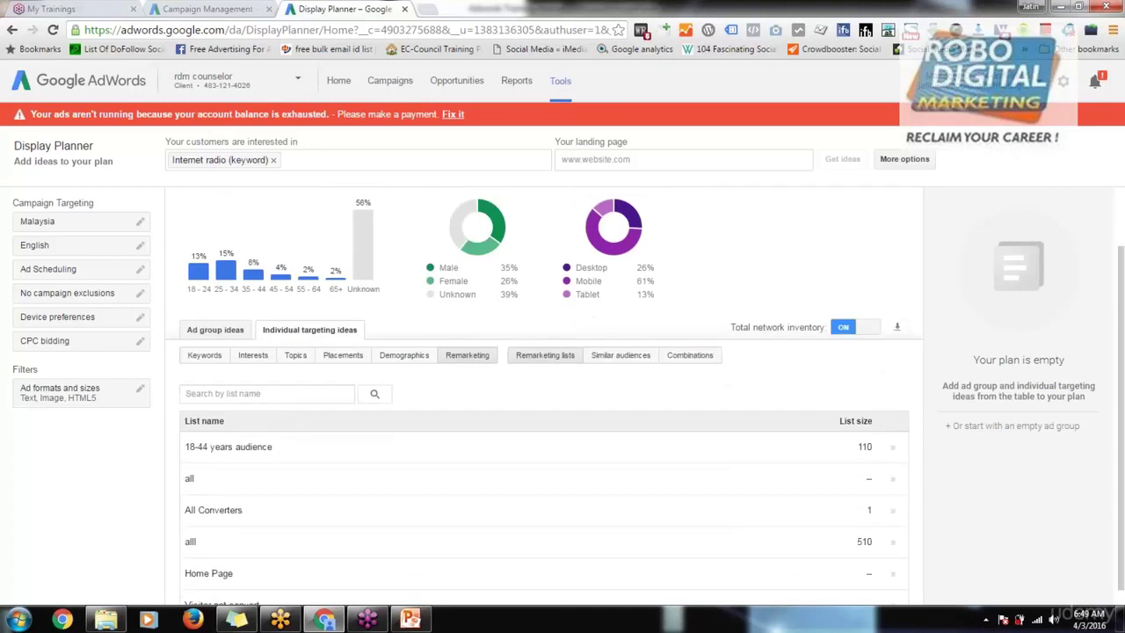
pyautogui.scroll(-1, 515, 431)
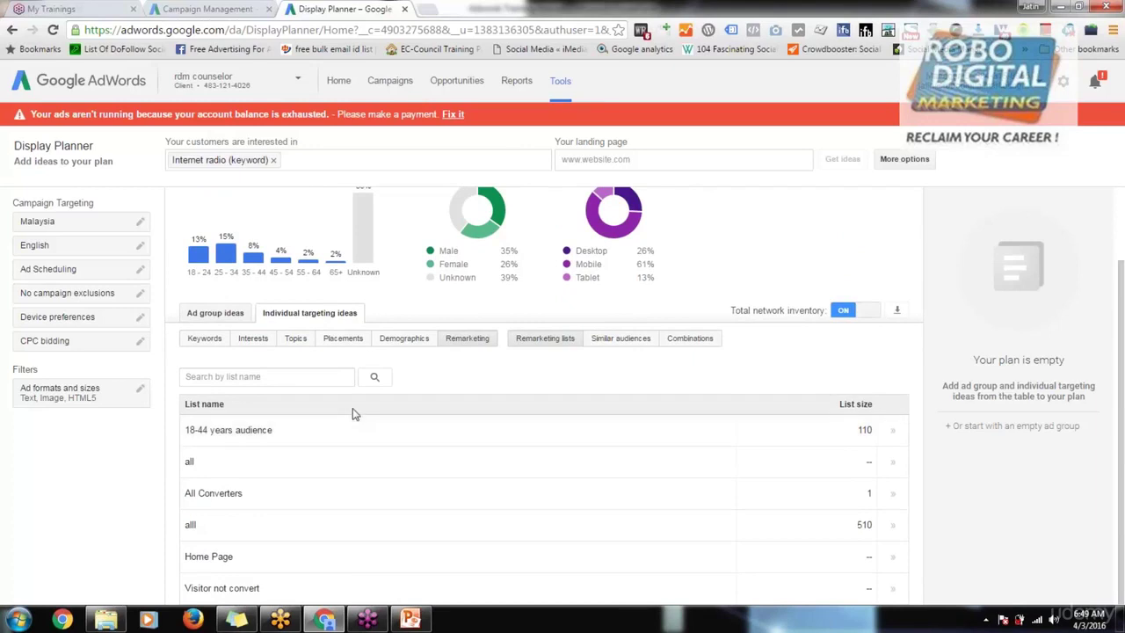
# - Examine the Pro Musician & DJ Equipment in-market audience among the interest ad group ideas, and return to the list
pyautogui.click(227, 317)
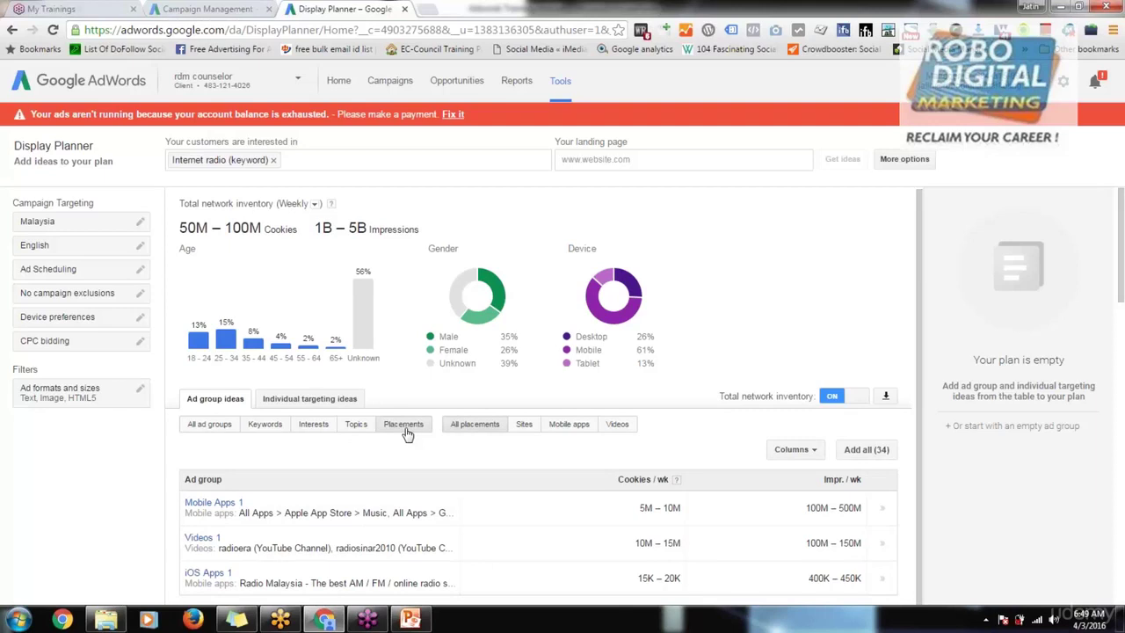
pyautogui.click(313, 425)
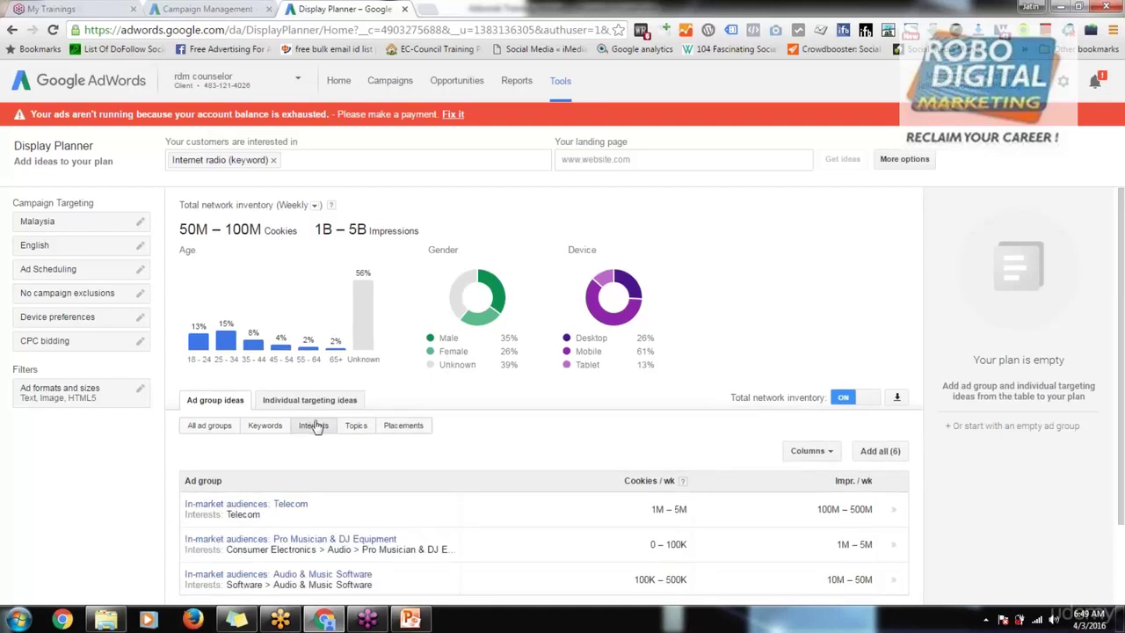
pyautogui.scroll(-1, 314, 426)
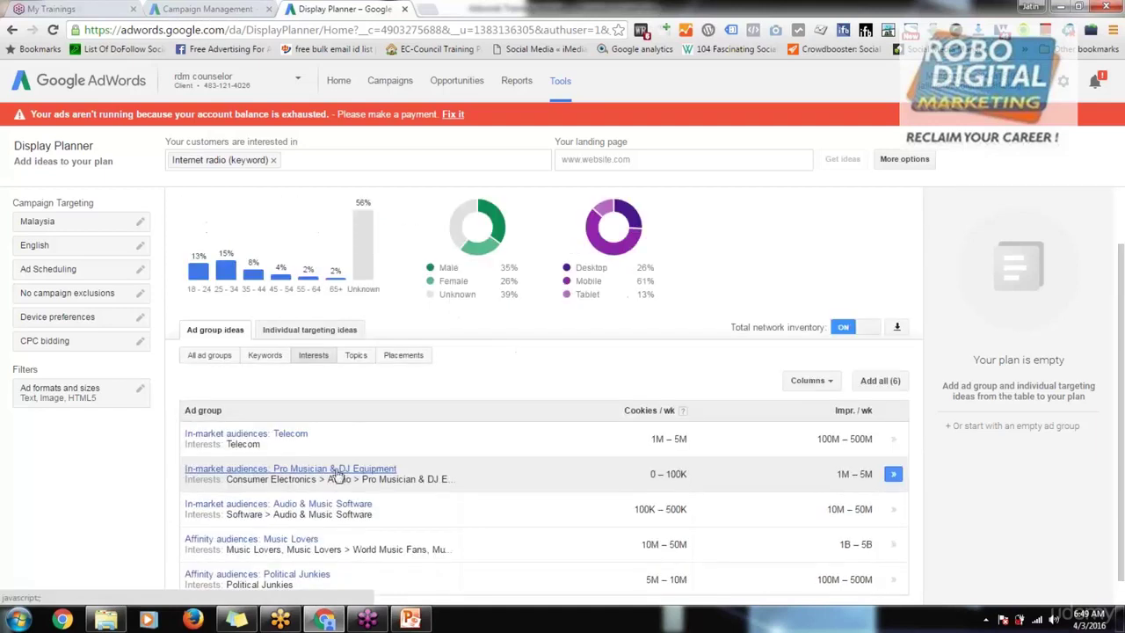
pyautogui.click(232, 473)
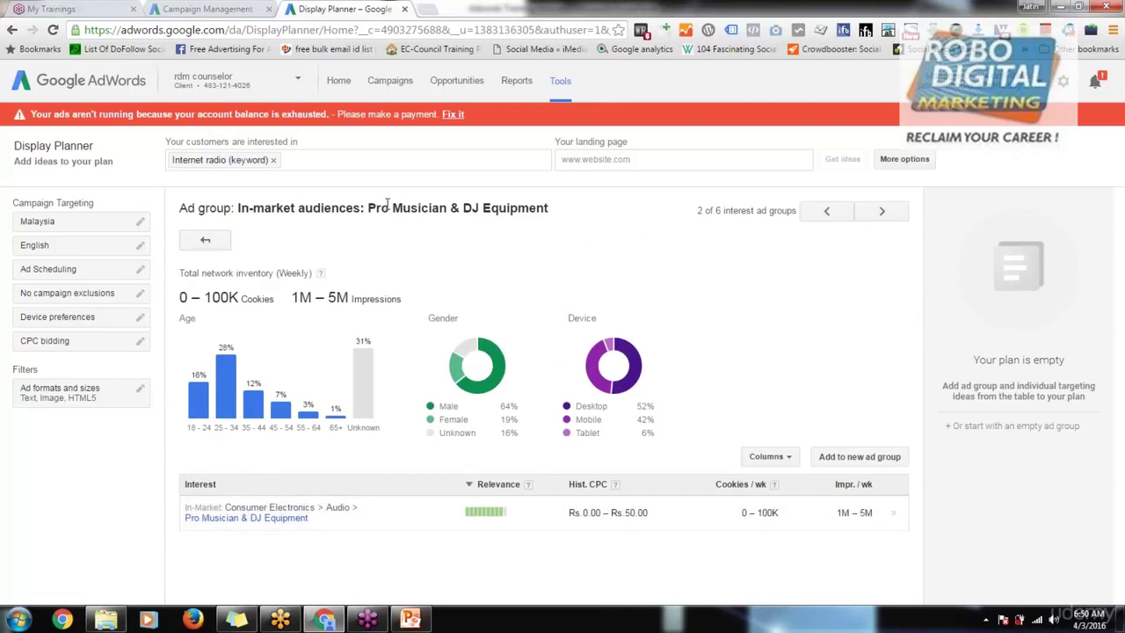
pyautogui.moveTo(365, 207); pyautogui.dragTo(571, 201)
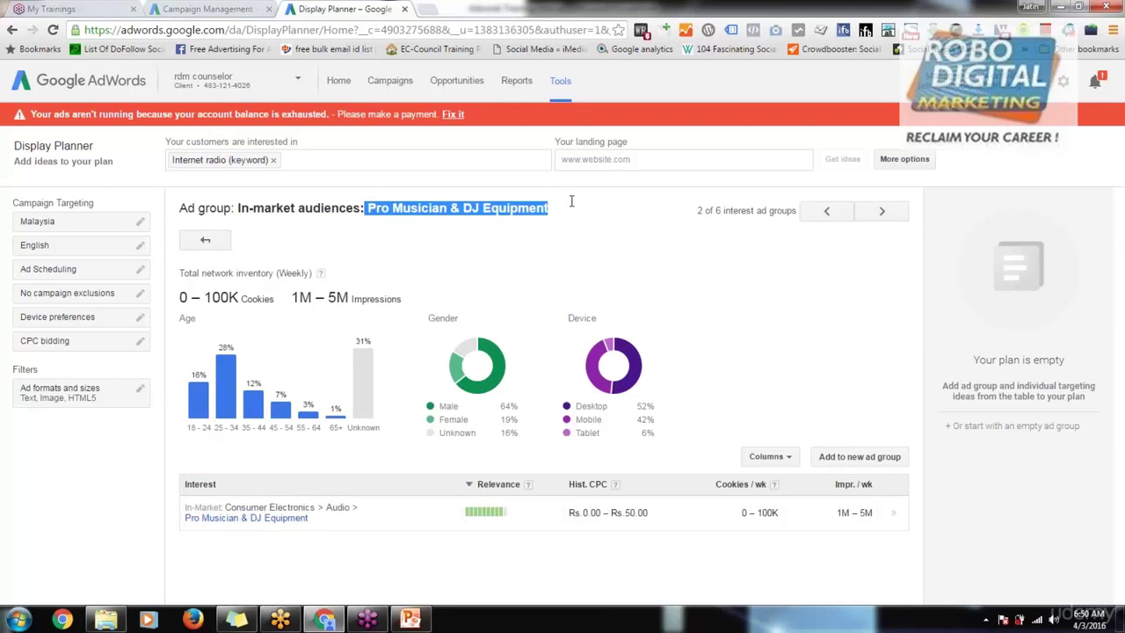
pyautogui.click(205, 240)
# - Add the Affinity audiences: Music Lovers ad group to the plan
pyautogui.scroll(-2, 355, 391)
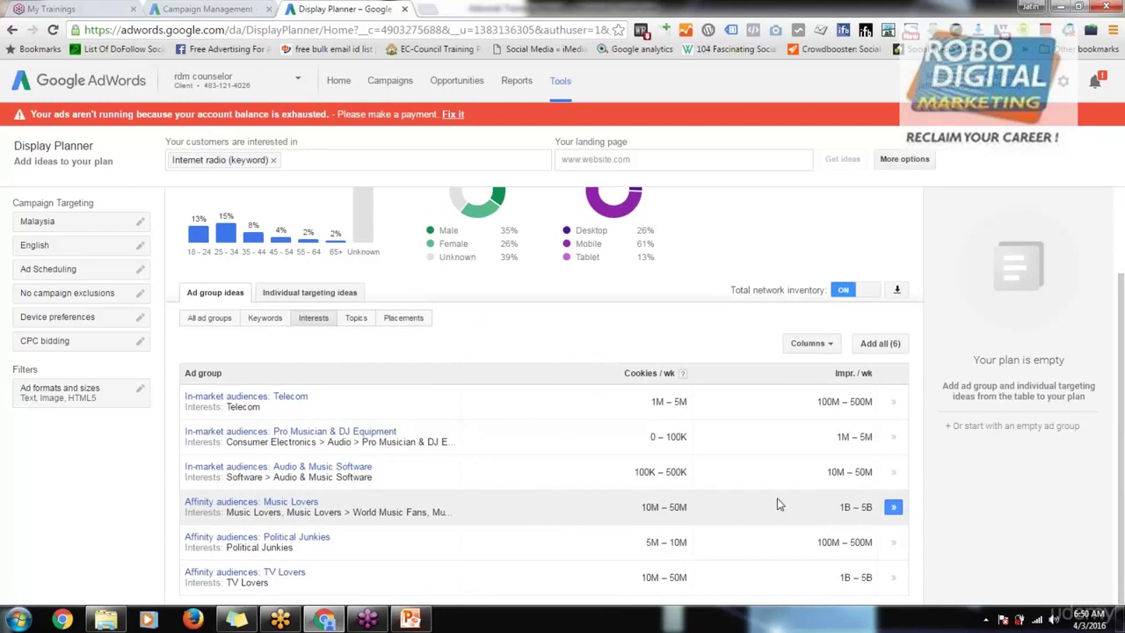
pyautogui.click(892, 508)
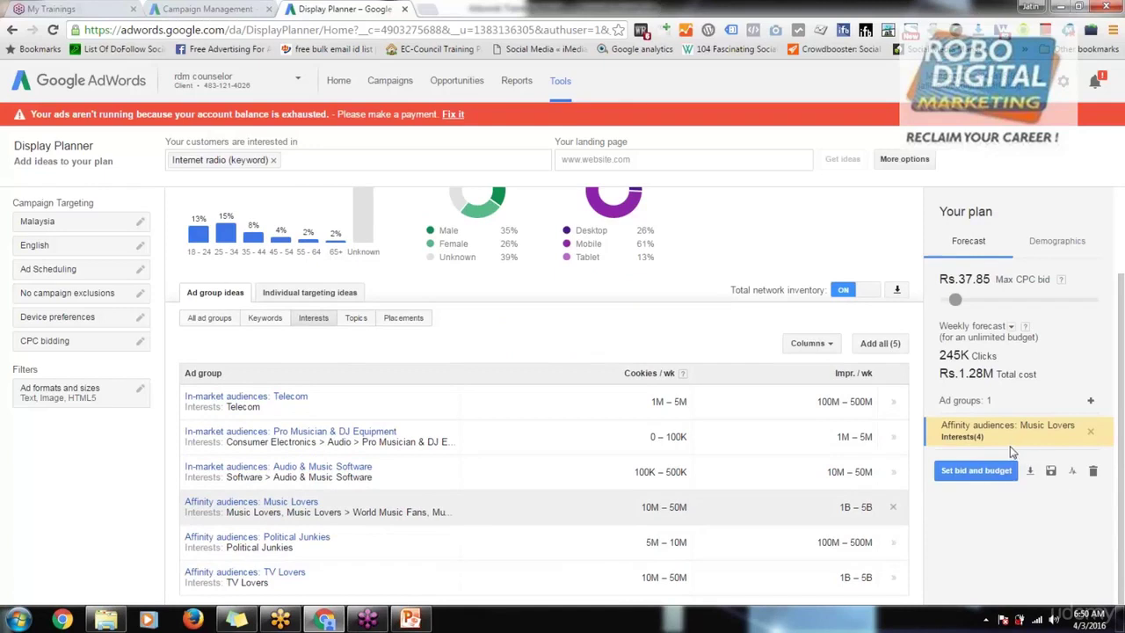
# - Add the Podcasting and Talk Radio topics from the Topics: Radio idea to the Music Lovers ad group
pyautogui.click(360, 323)
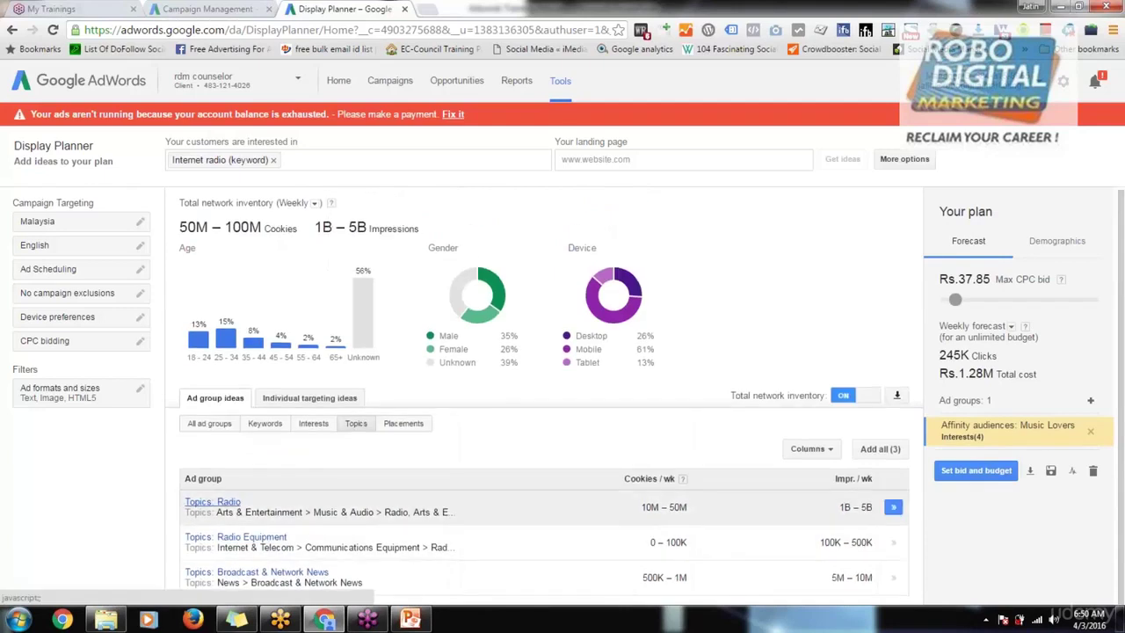
pyautogui.click(212, 502)
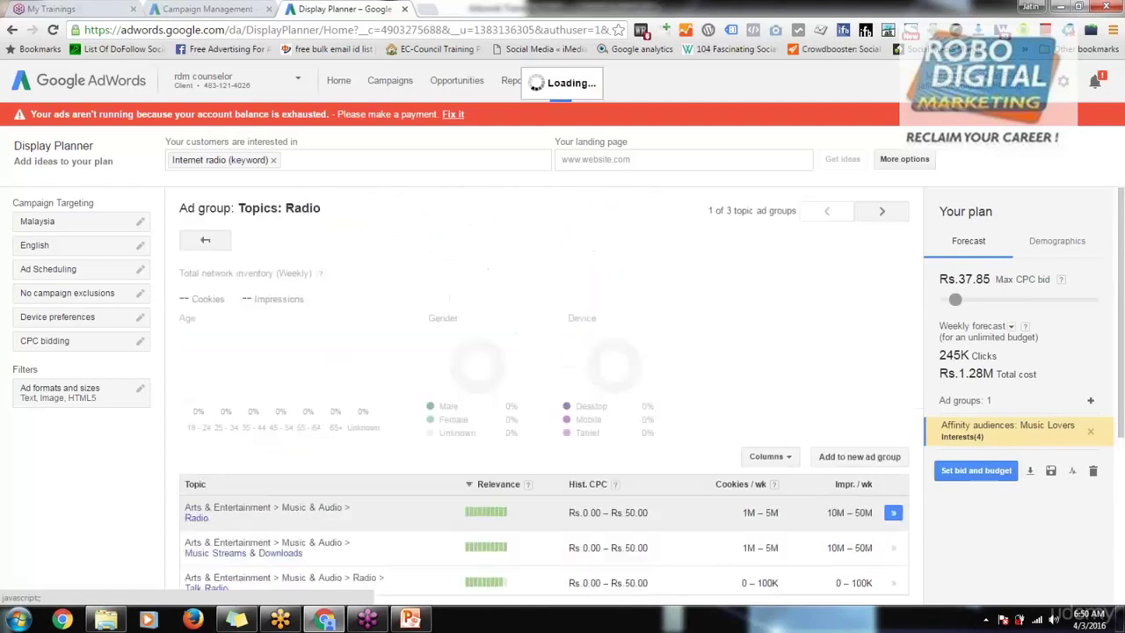
pyautogui.scroll(-5, 351, 461)
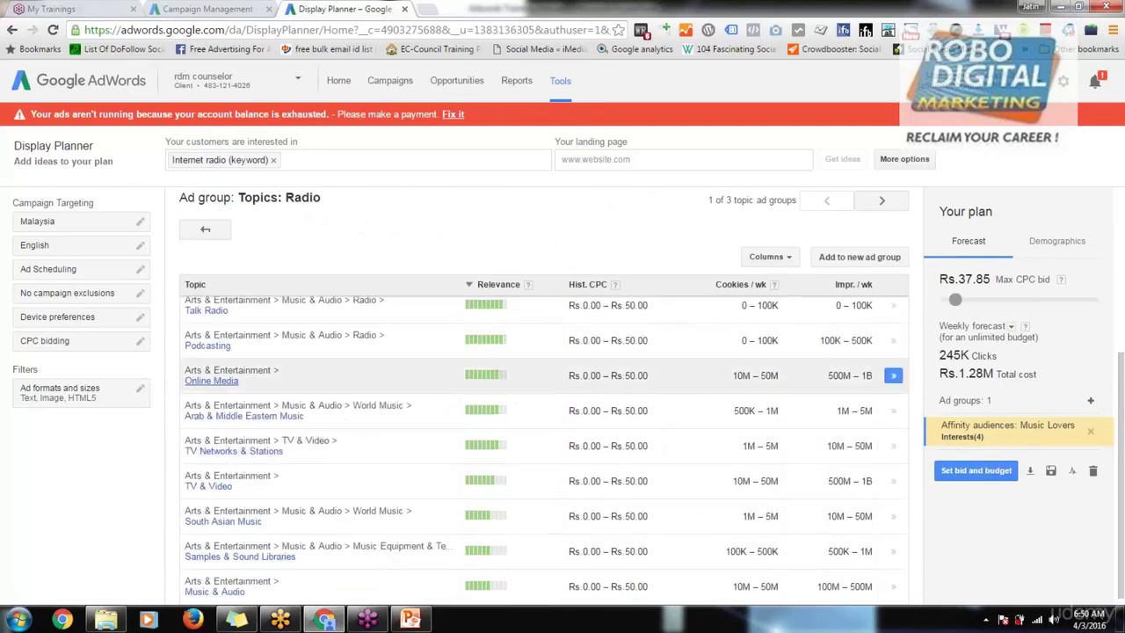
pyautogui.click(215, 381)
pyautogui.scroll(1, 351, 413)
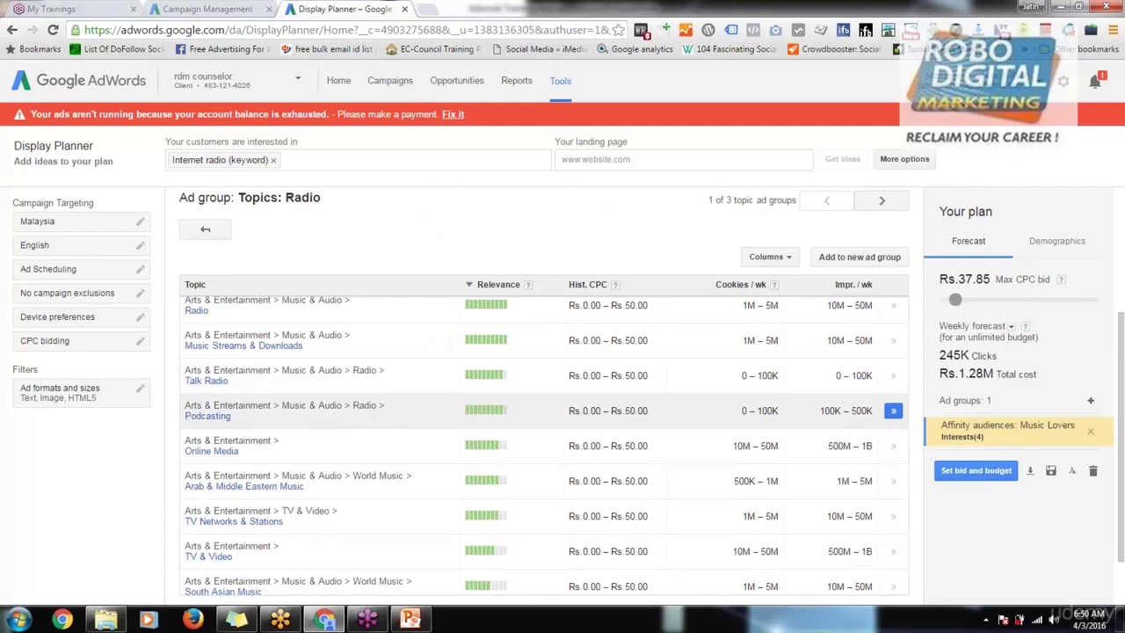
pyautogui.click(893, 410)
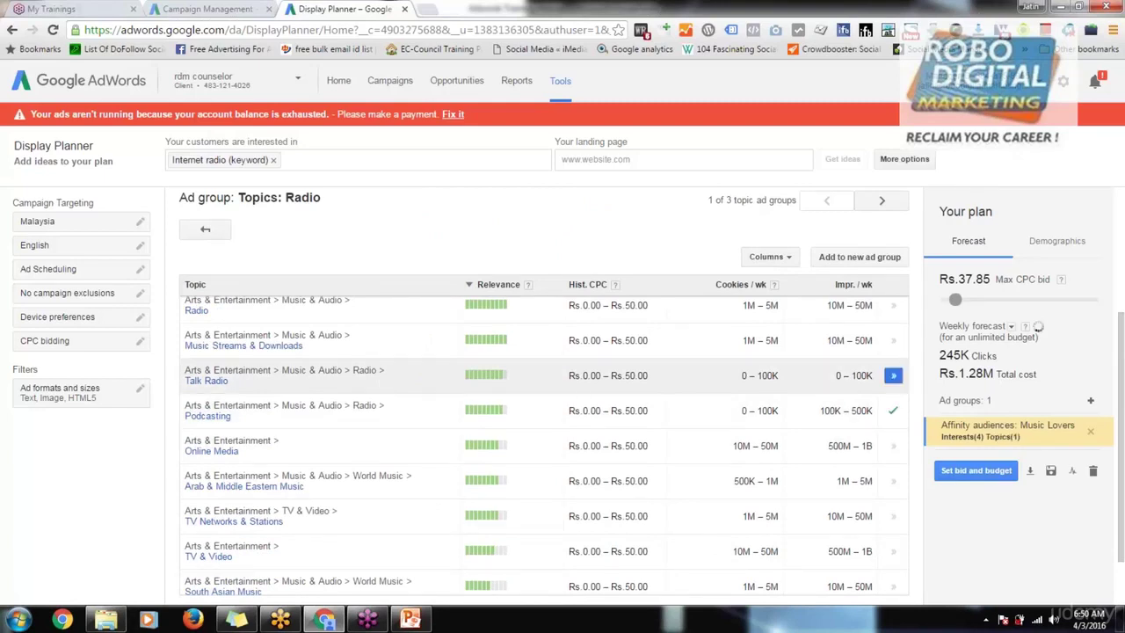
pyautogui.click(894, 377)
pyautogui.scroll(1, 812, 379)
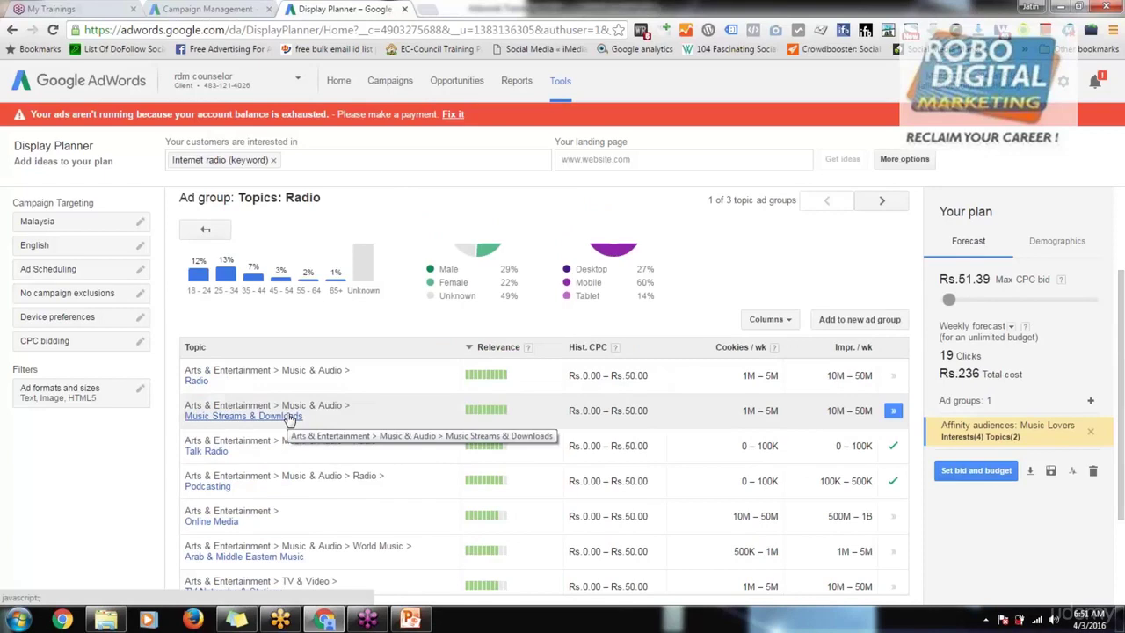
pyautogui.scroll(1, 264, 352)
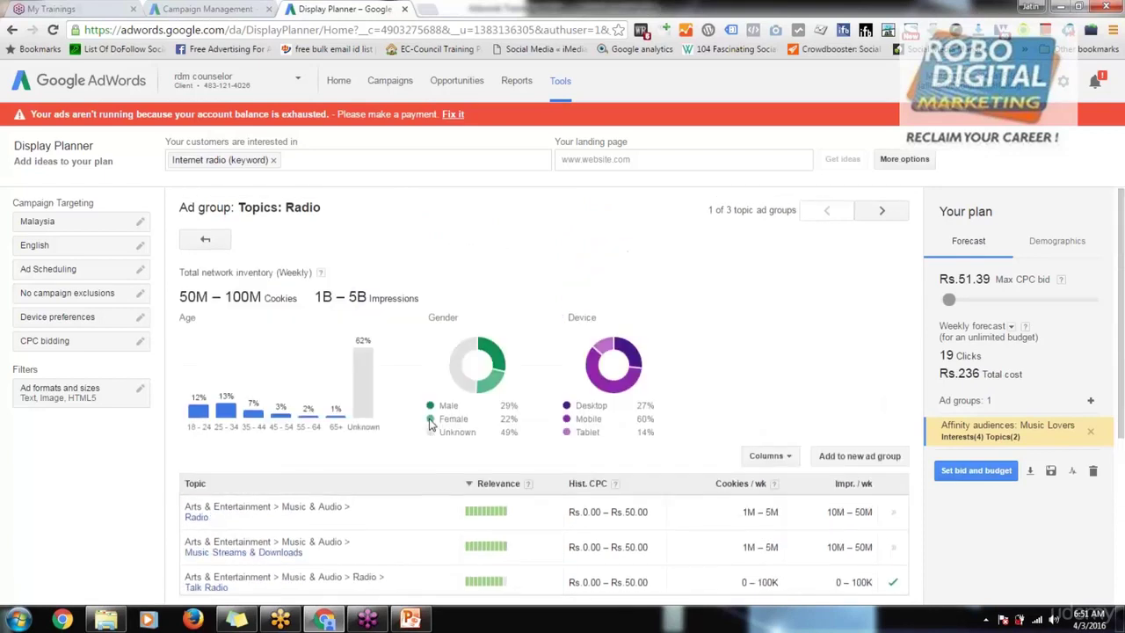
pyautogui.scroll(-1, 224, 244)
pyautogui.click(219, 232)
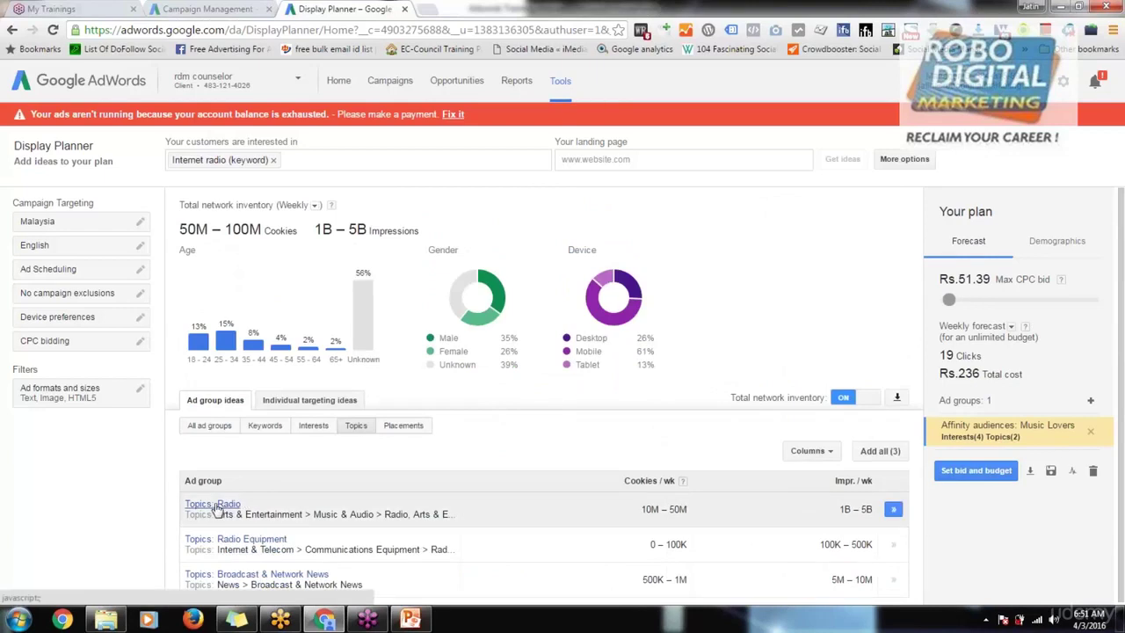
# - Remove the Podcasting and Talk Radio topics from the plan's Music Lovers ad group and close its details
pyautogui.click(1046, 432)
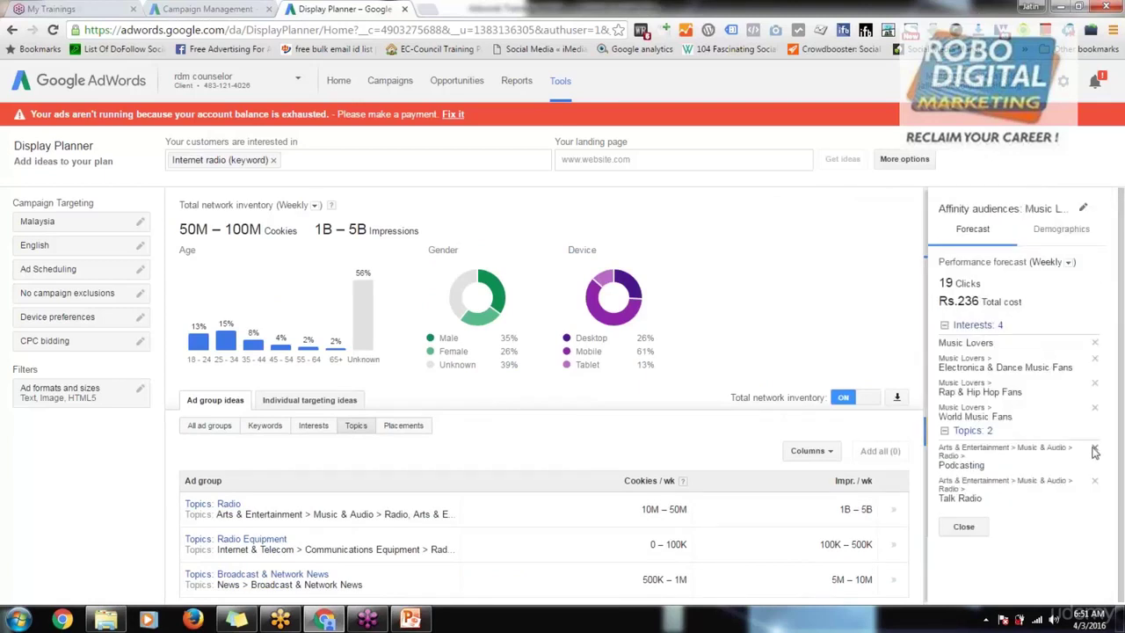
pyautogui.click(1094, 451)
pyautogui.click(1093, 451)
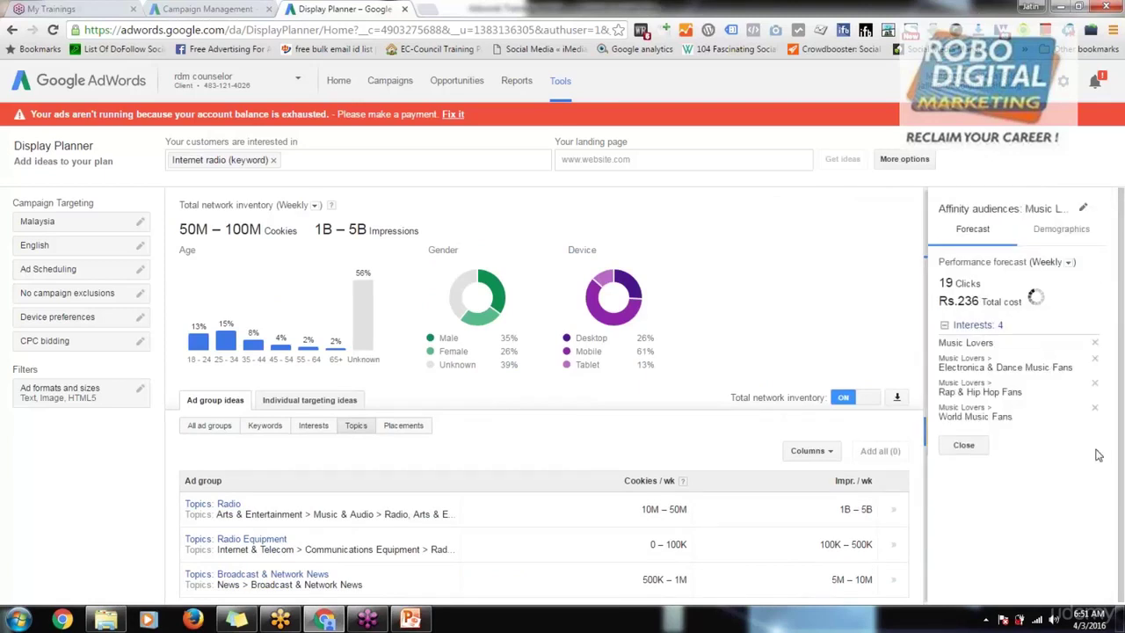
pyautogui.click(964, 445)
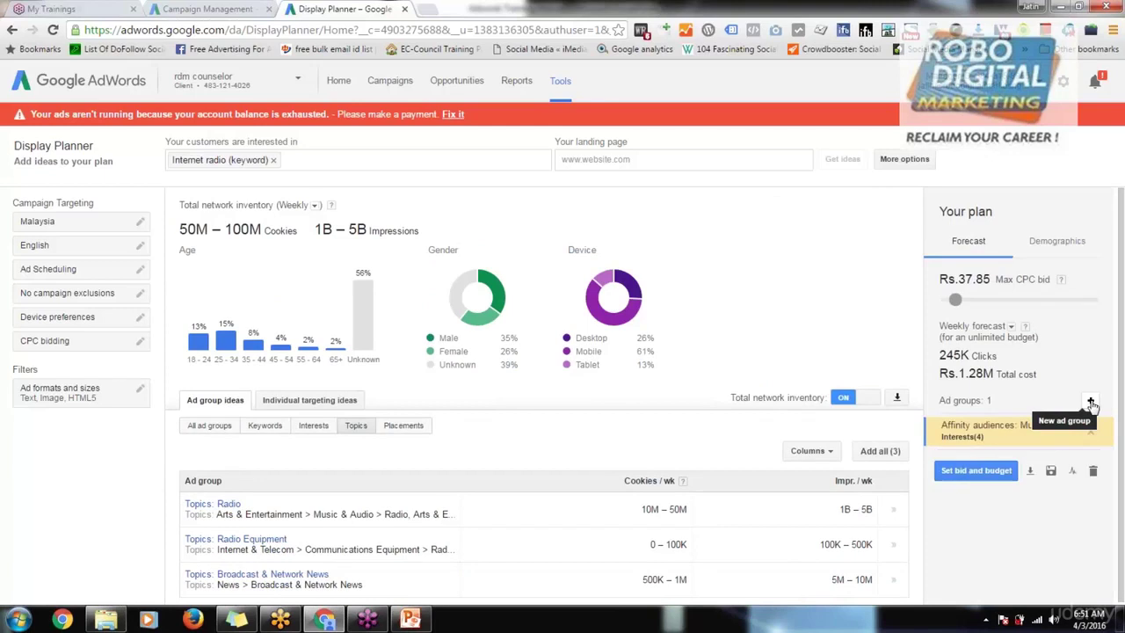
# - Create a new ad group named Topic in the plan
pyautogui.click(1090, 402)
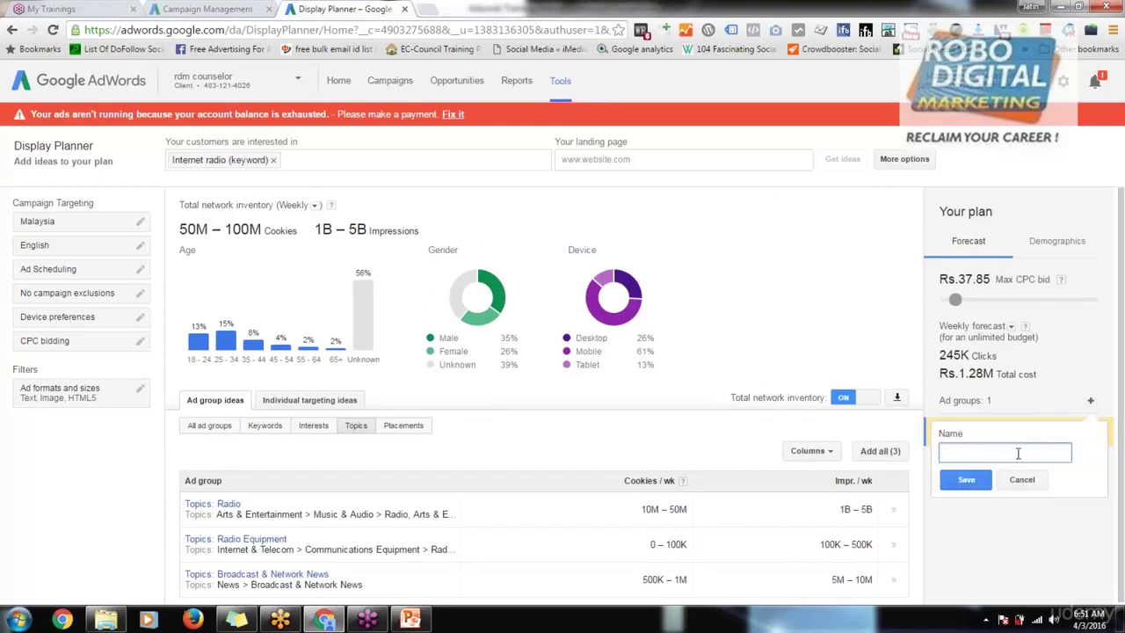
pyautogui.write('Tl')
pyautogui.write('opic')
pyautogui.click(968, 480)
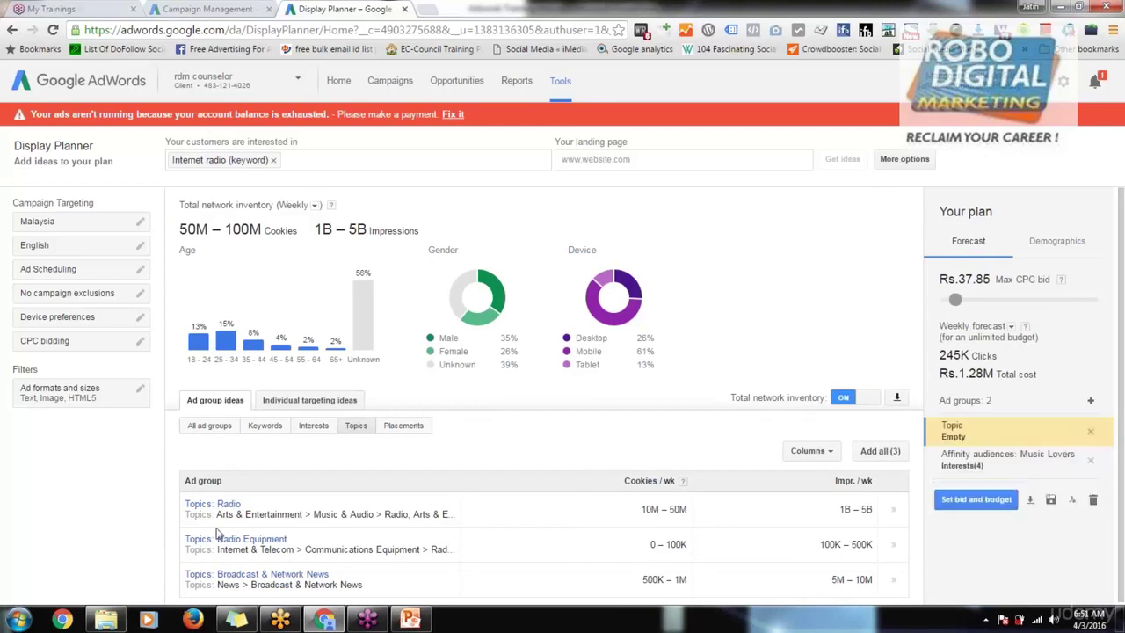
# - Add the Podcasting, Talk Radio and Music & Audio topics from the Topics: Radio idea to the Topic ad group
pyautogui.click(245, 515)
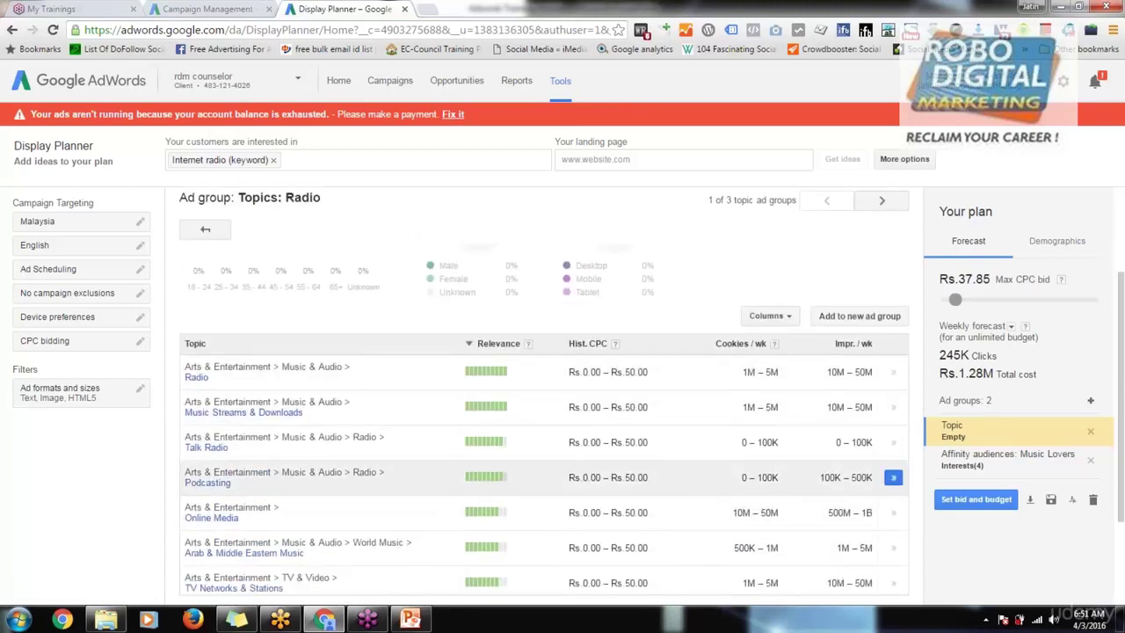
pyautogui.click(893, 479)
pyautogui.click(893, 480)
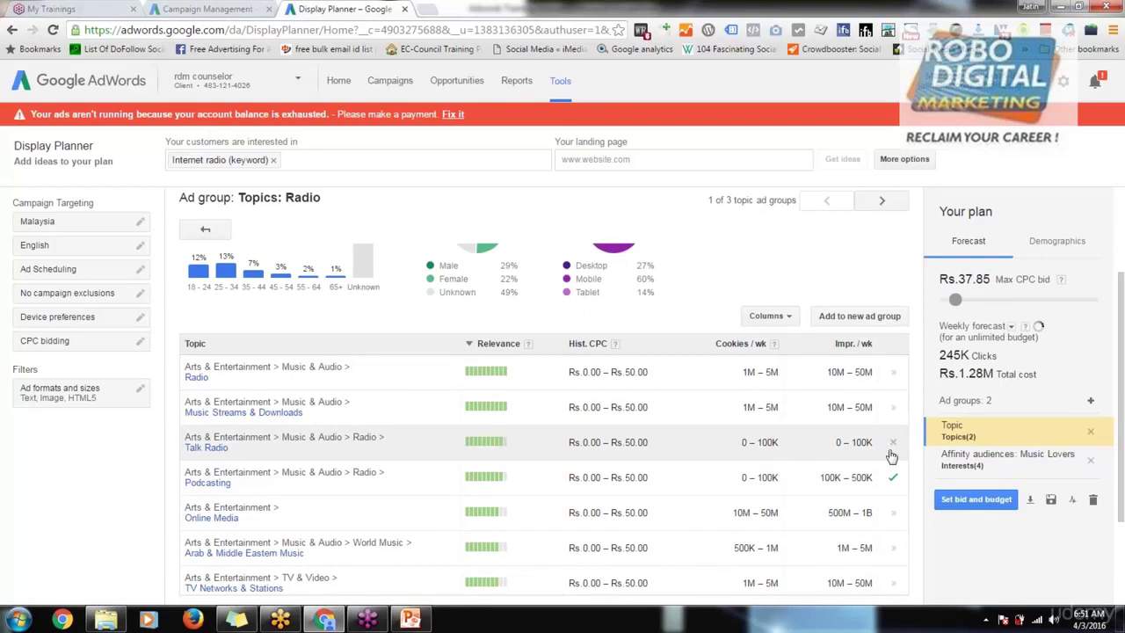
pyautogui.scroll(-1, 891, 455)
pyautogui.scroll(-1, 891, 455)
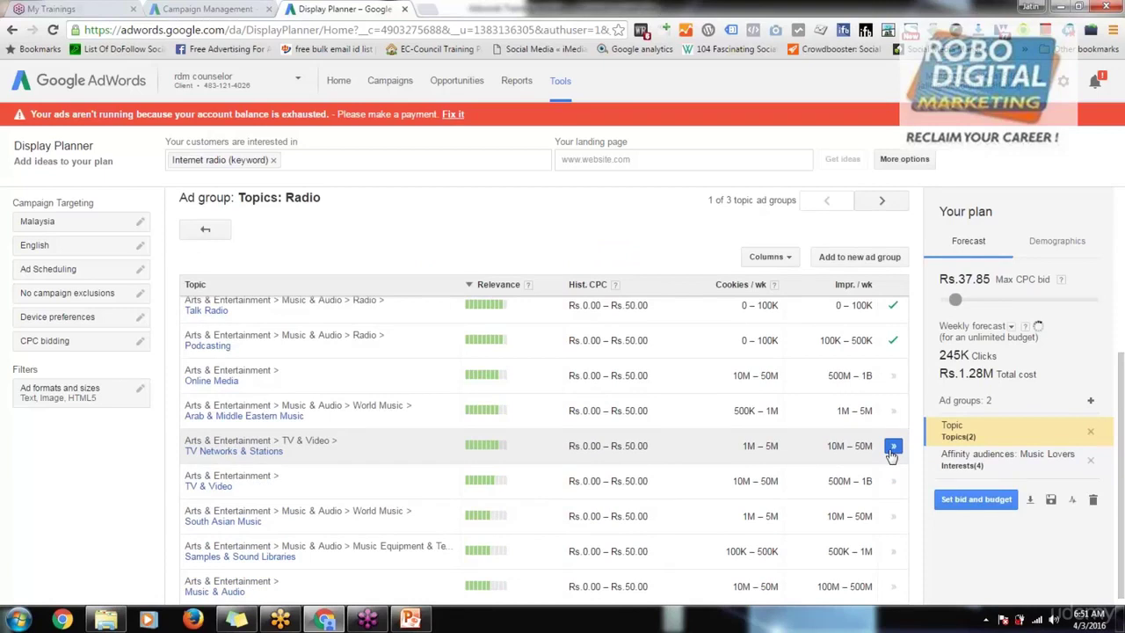
pyautogui.scroll(-1, 891, 455)
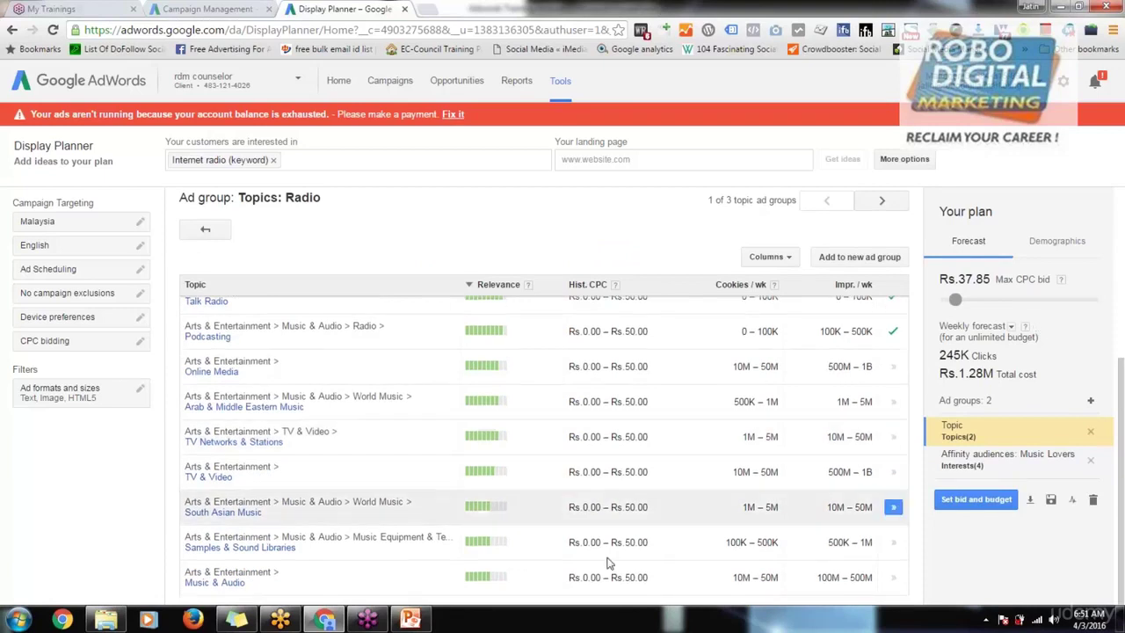
pyautogui.click(893, 578)
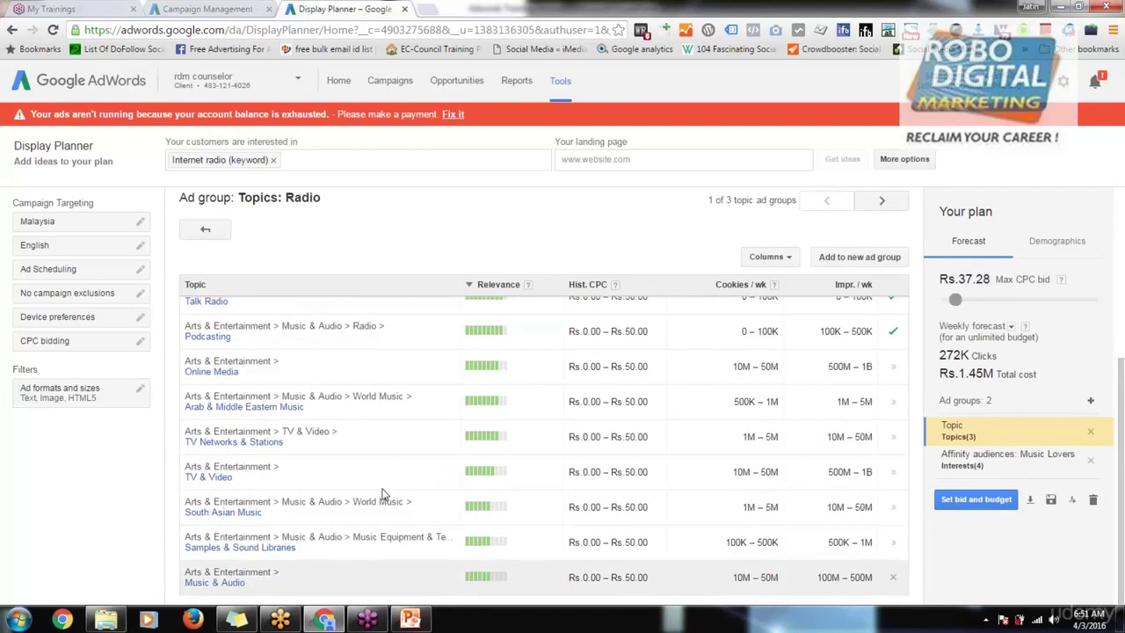
pyautogui.scroll(4, 384, 446)
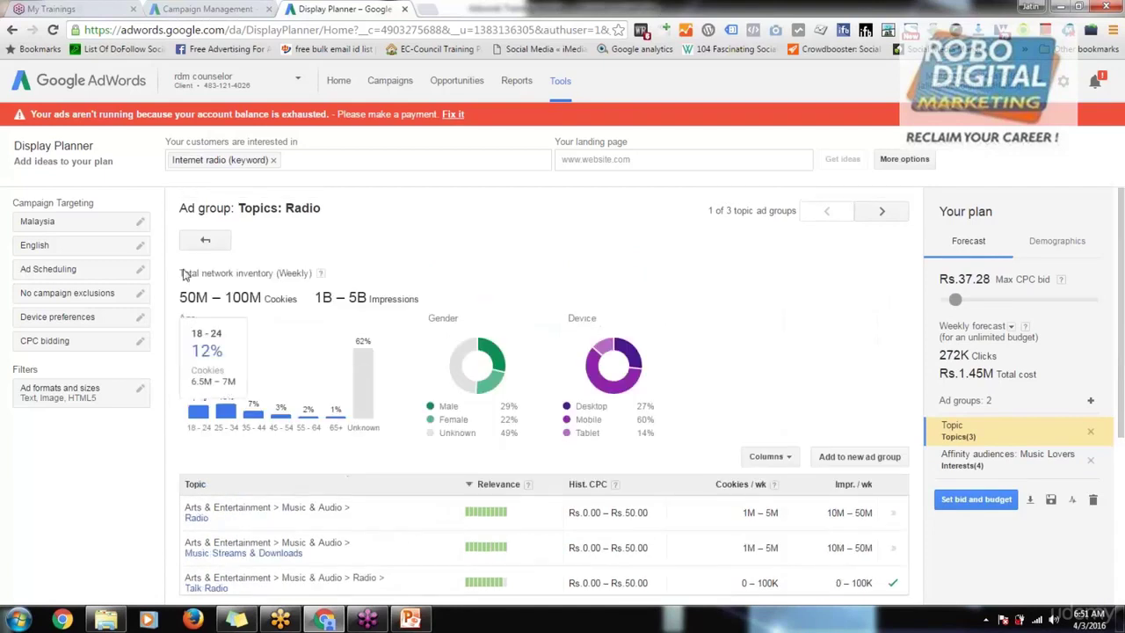
pyautogui.click(223, 240)
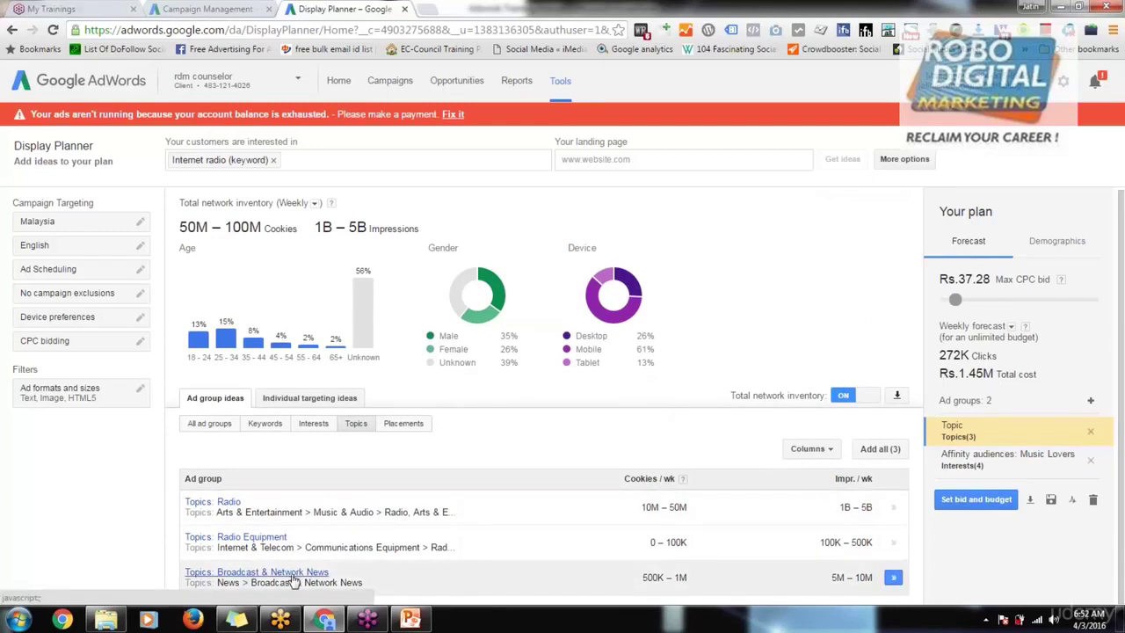
# - Review the placement ad group ideas and narrow them to sites only
pyautogui.click(419, 425)
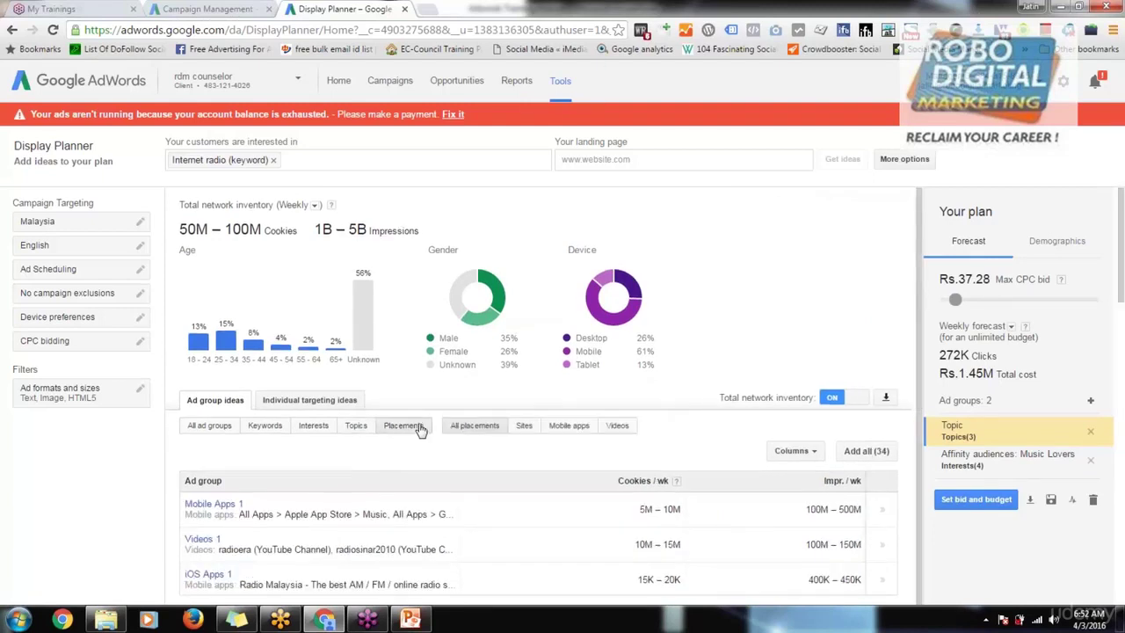
pyautogui.scroll(-3, 544, 485)
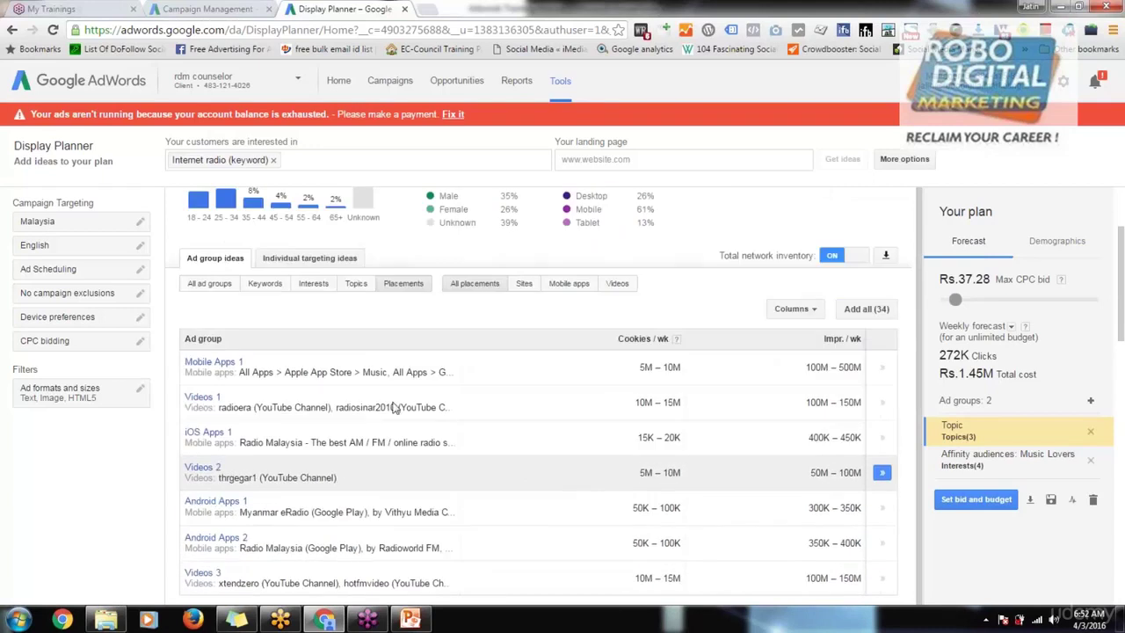
pyautogui.scroll(-5, 304, 490)
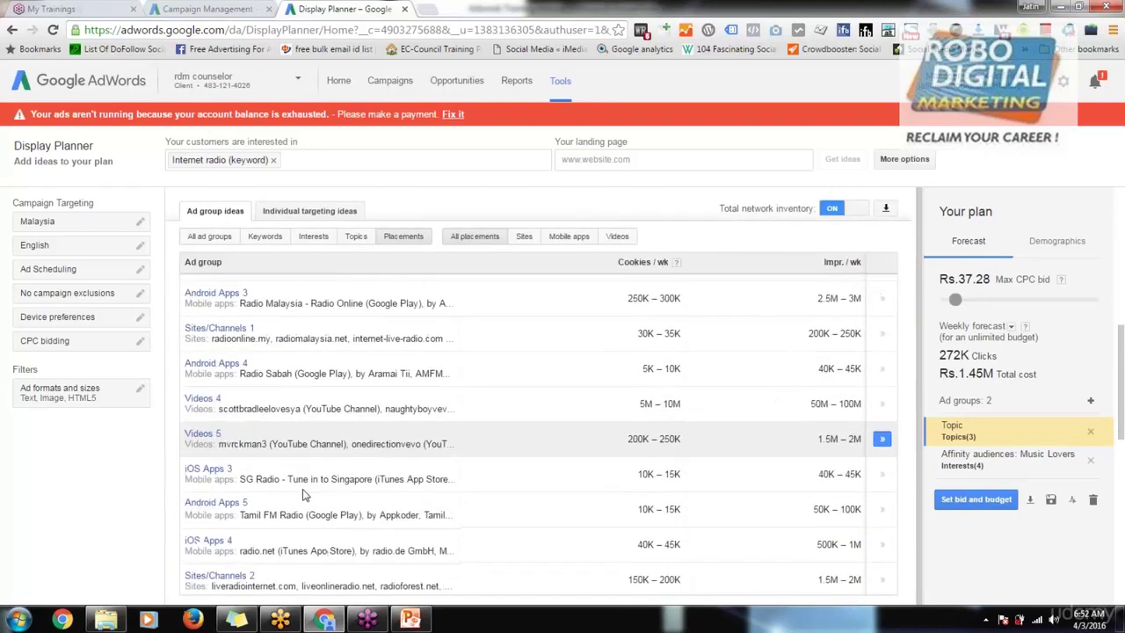
pyautogui.scroll(8, 304, 495)
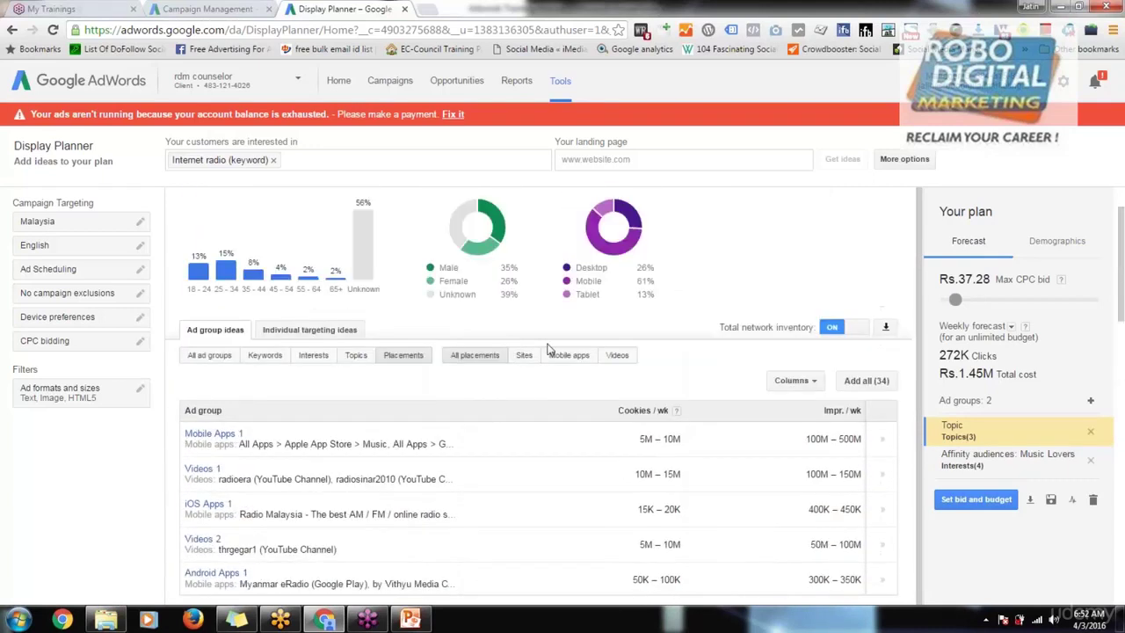
pyautogui.click(523, 364)
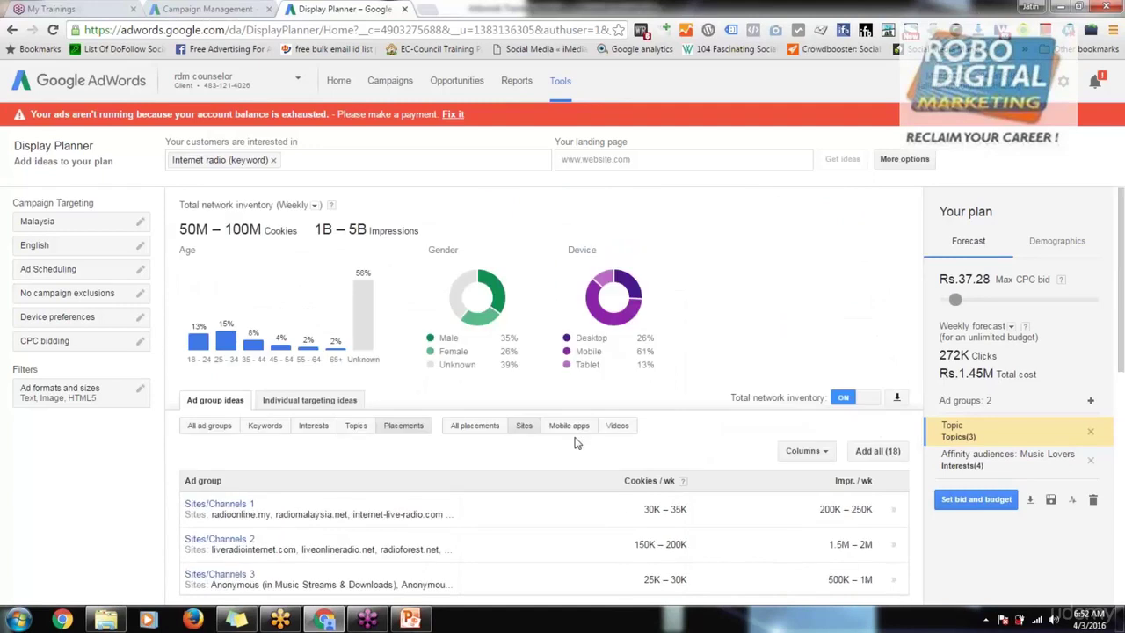
# - Open the Sites/Channels 1 placement idea and review the websites it contains
pyautogui.scroll(-1, 580, 442)
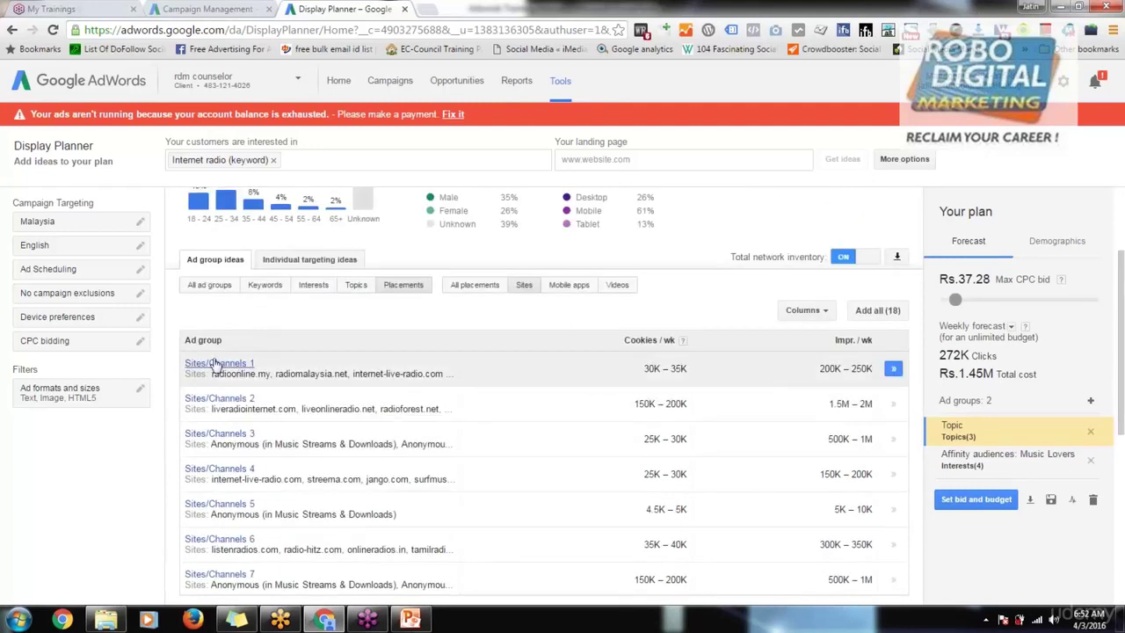
pyautogui.click(220, 364)
pyautogui.scroll(-3, 198, 386)
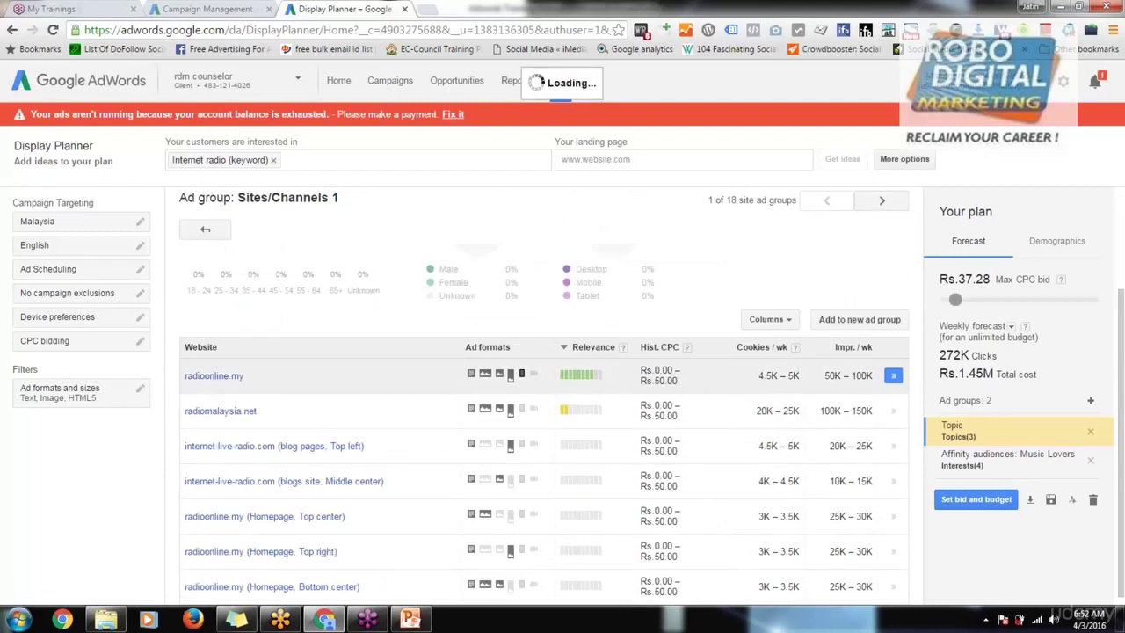
pyautogui.moveTo(265, 378); pyautogui.dragTo(364, 591)
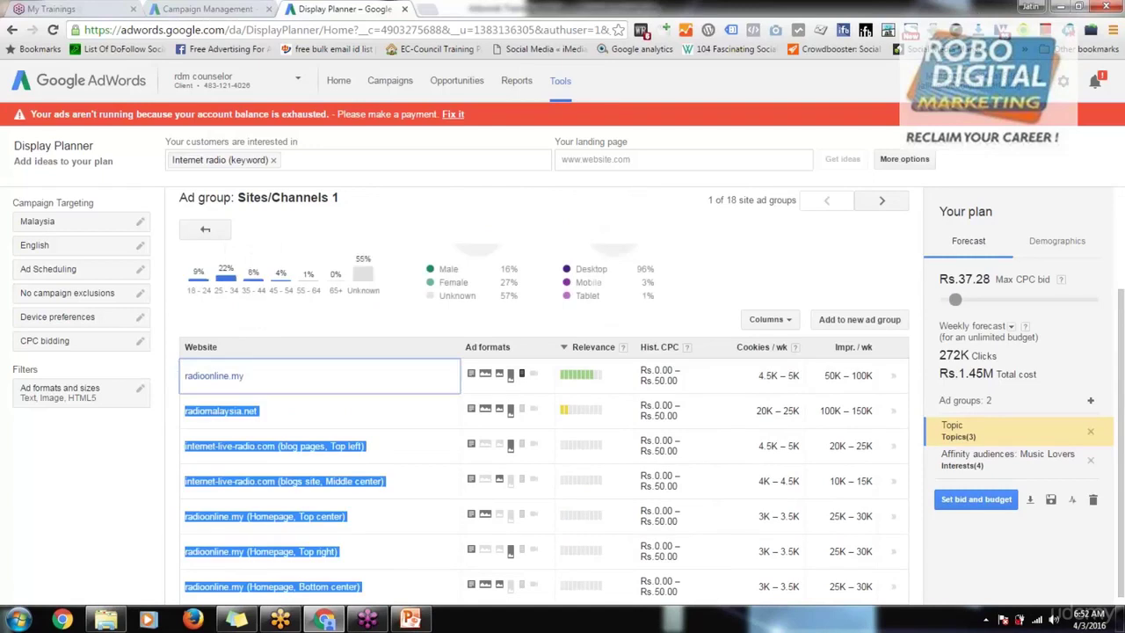
# - Copy the radioonline.my address from the website list and load it in a new browser tab
pyautogui.click(295, 387)
pyautogui.doubleClick(282, 376)
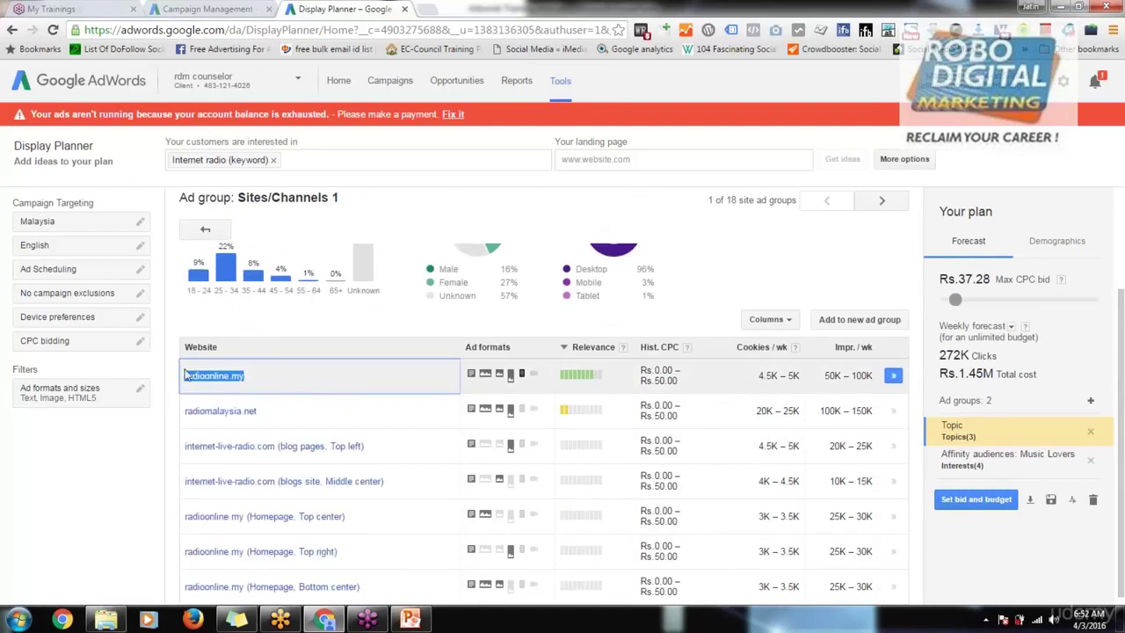
pyautogui.hotkey('ctrl', 'c')
pyautogui.hotkey('ctrl', 't')
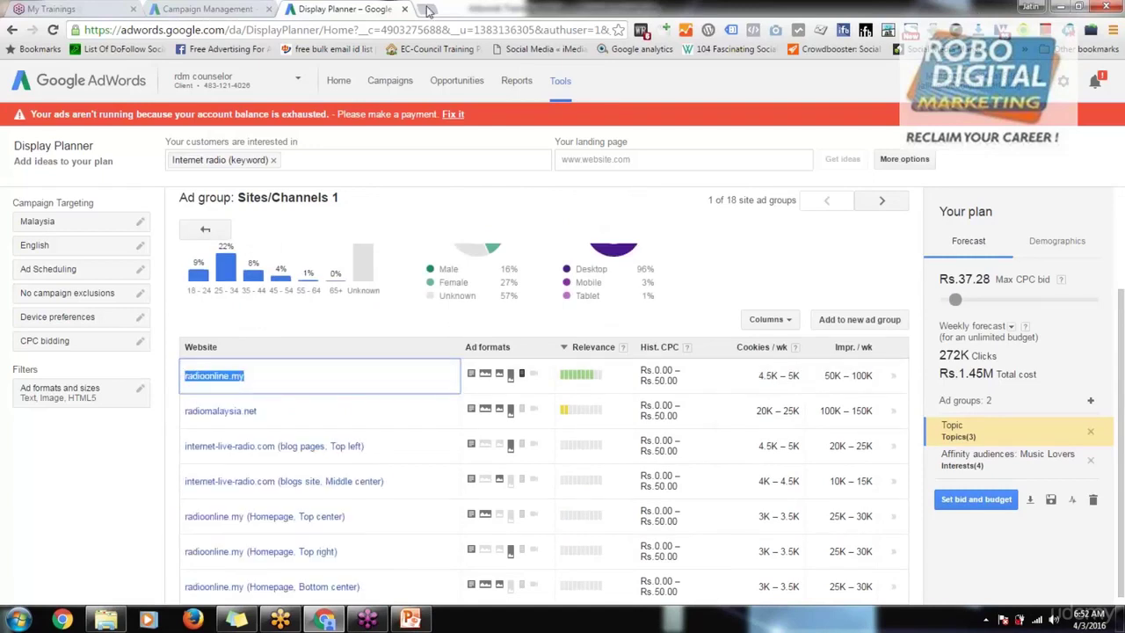
pyautogui.hotkey('ctrl', 'v')
pyautogui.press('Return')
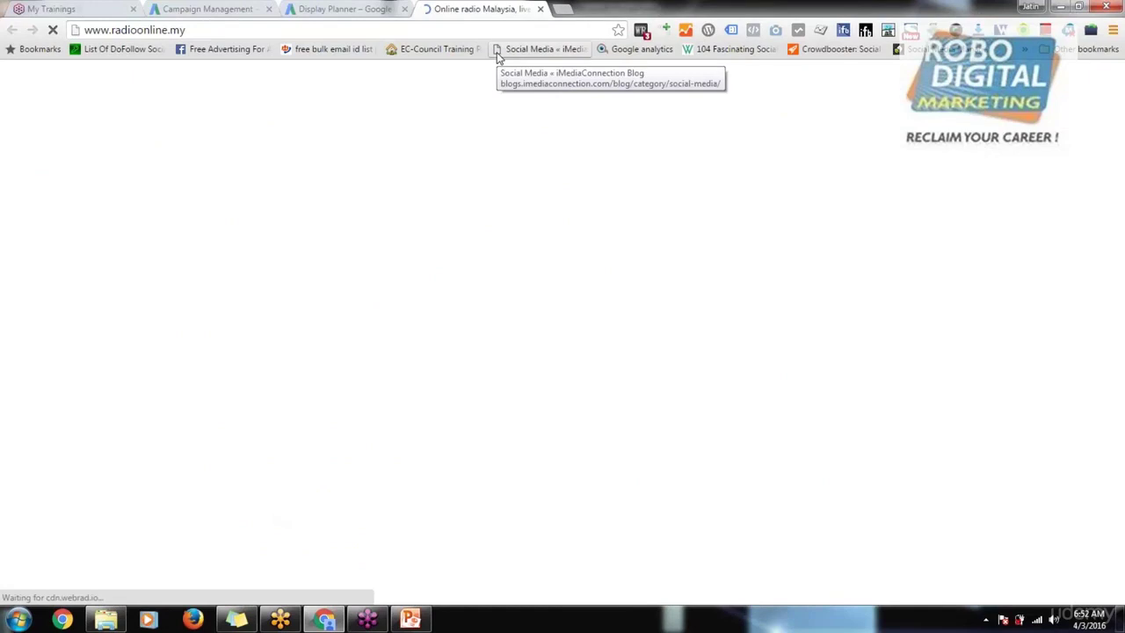
# - Return to Display Planner, go back to the site ad group ideas and reopen Sites/Channels 1
pyautogui.click(384, 7)
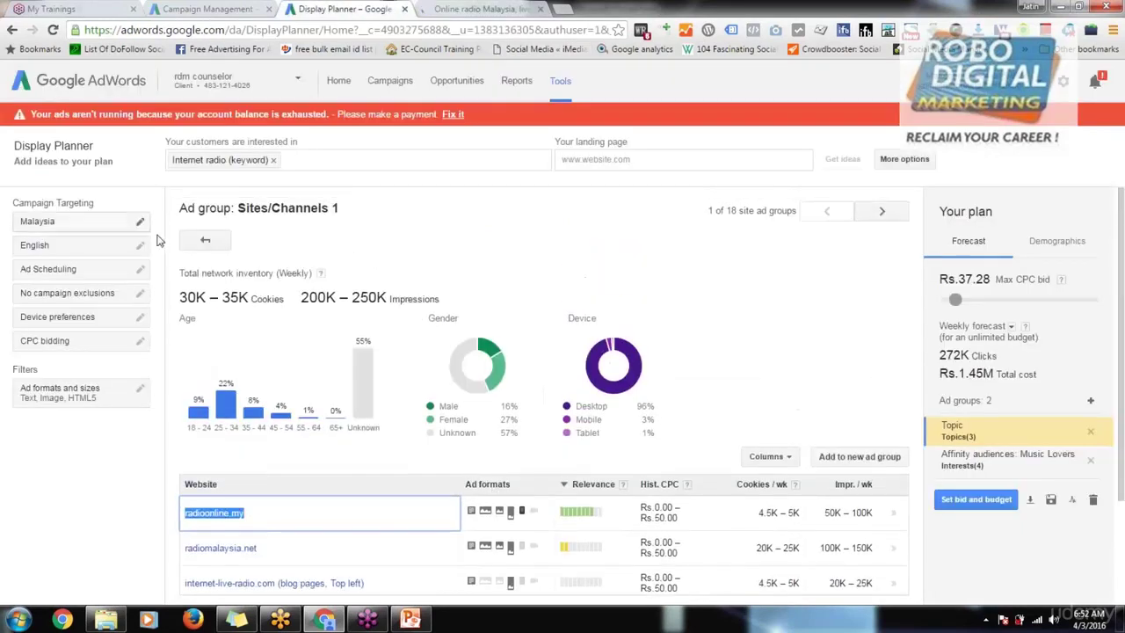
pyautogui.click(204, 239)
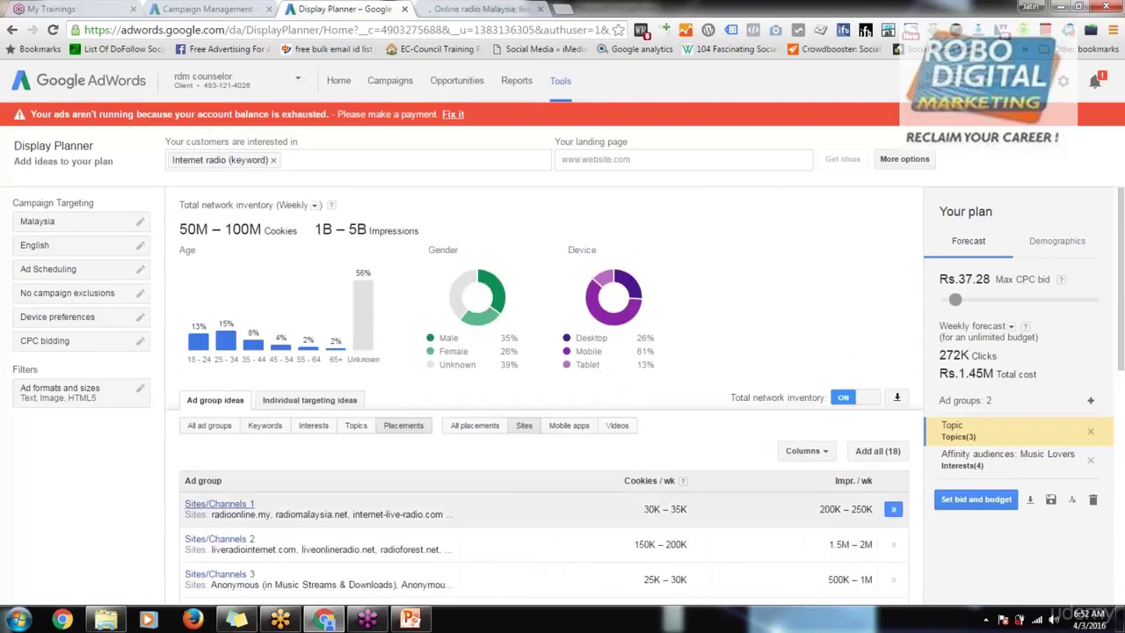
pyautogui.scroll(-1, 233, 488)
pyautogui.scroll(-1, 233, 488)
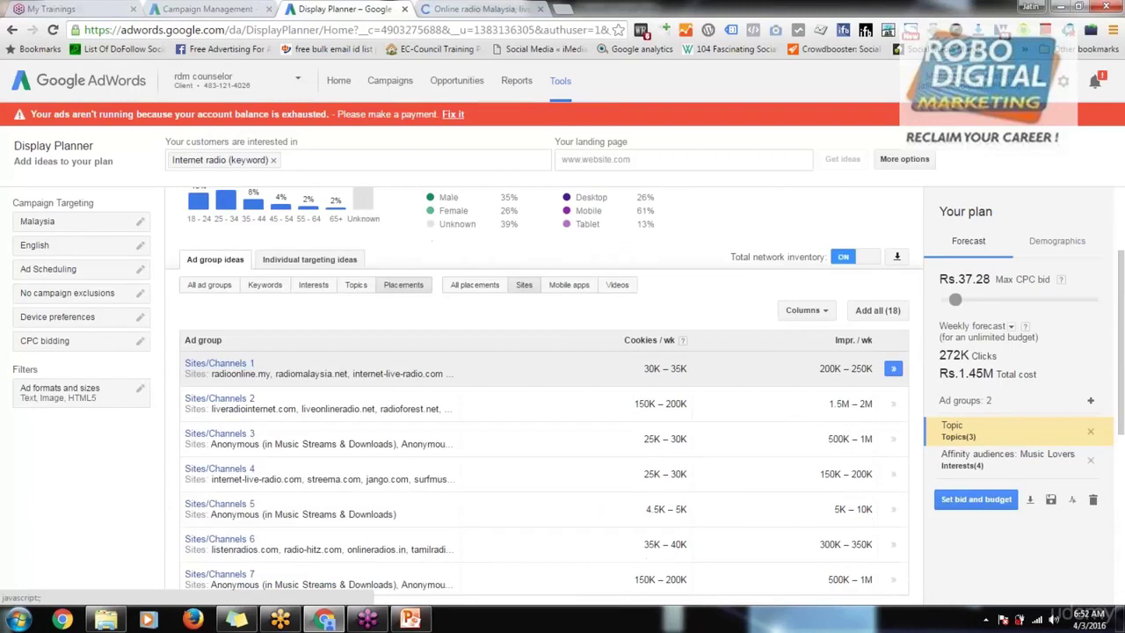
pyautogui.click(234, 367)
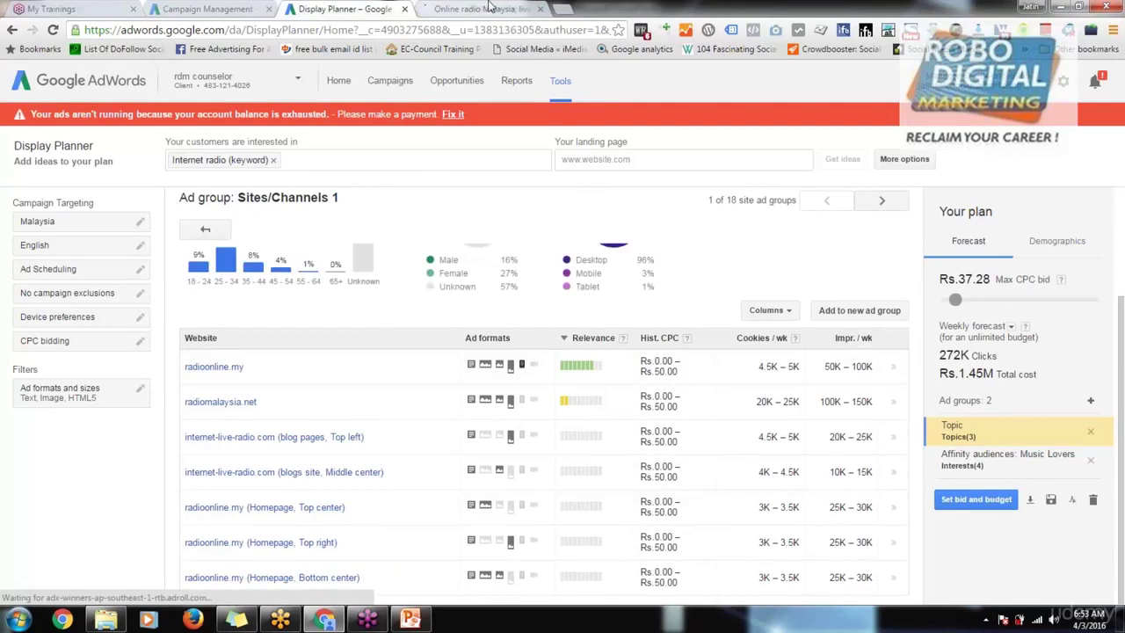
# - Examine the radioonline.my page for its content and banner ad positions, closing its extra Help page
pyautogui.click(490, 9)
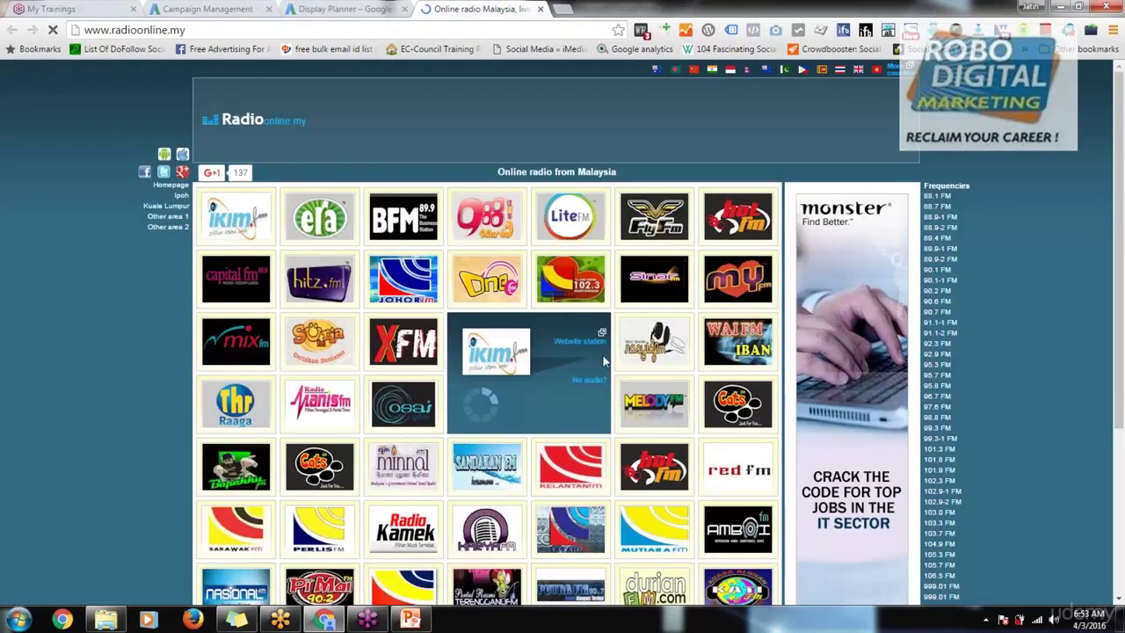
pyautogui.scroll(-3, 578, 508)
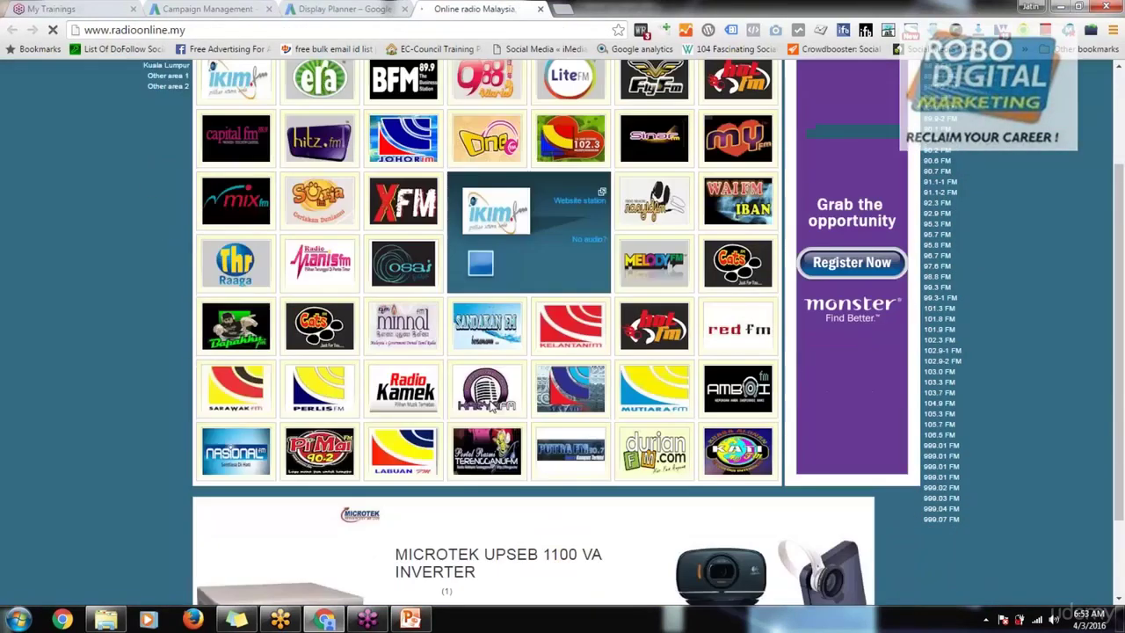
pyautogui.scroll(3, 506, 369)
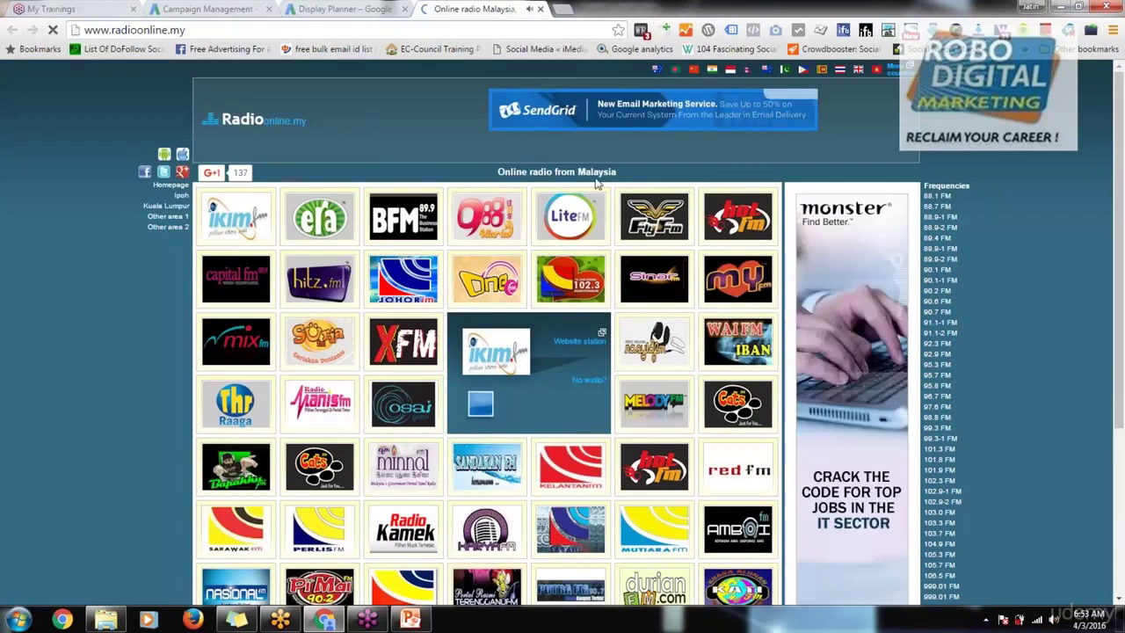
pyautogui.scroll(-3, 505, 369)
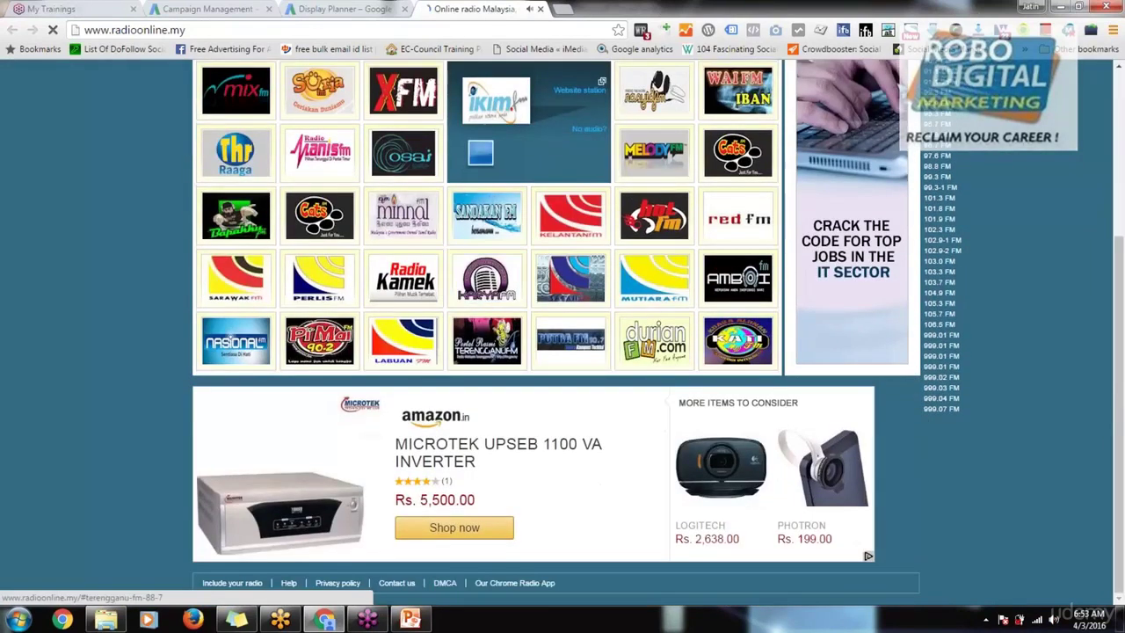
pyautogui.scroll(4, 640, 489)
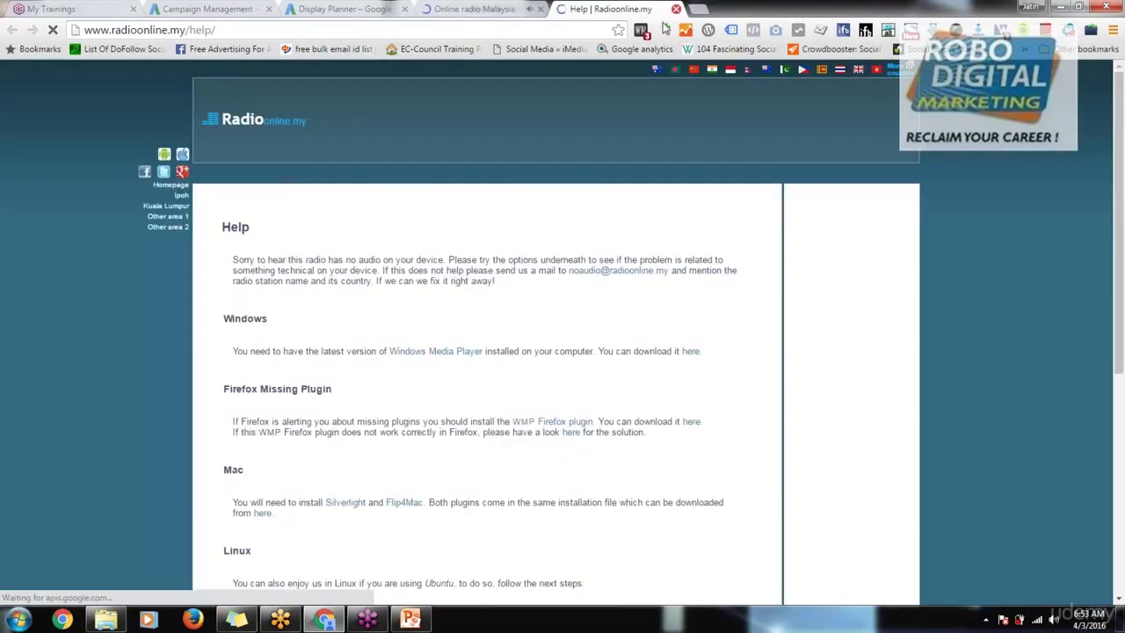
pyautogui.hotkey('ctrl', 'w')
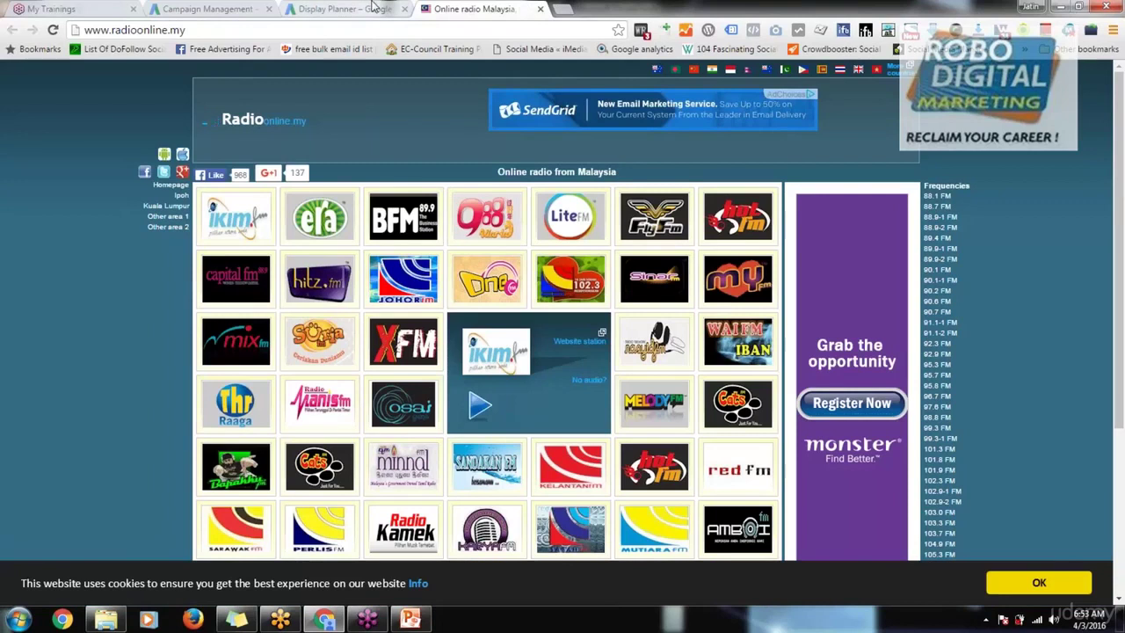
pyautogui.scroll(-3, 613, 379)
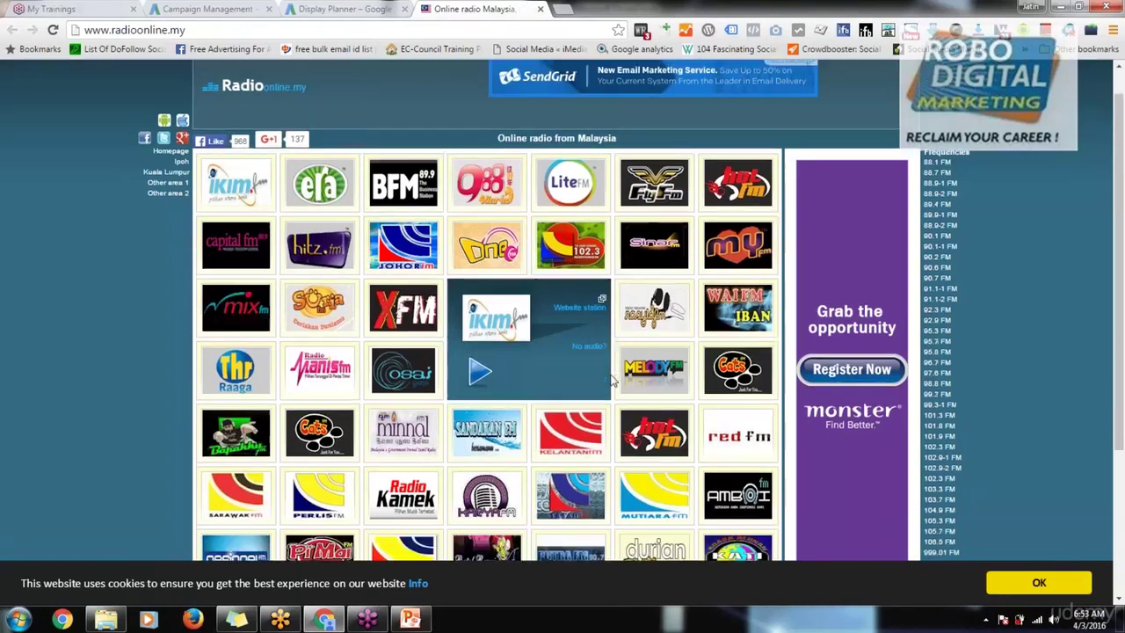
pyautogui.scroll(-1, 612, 380)
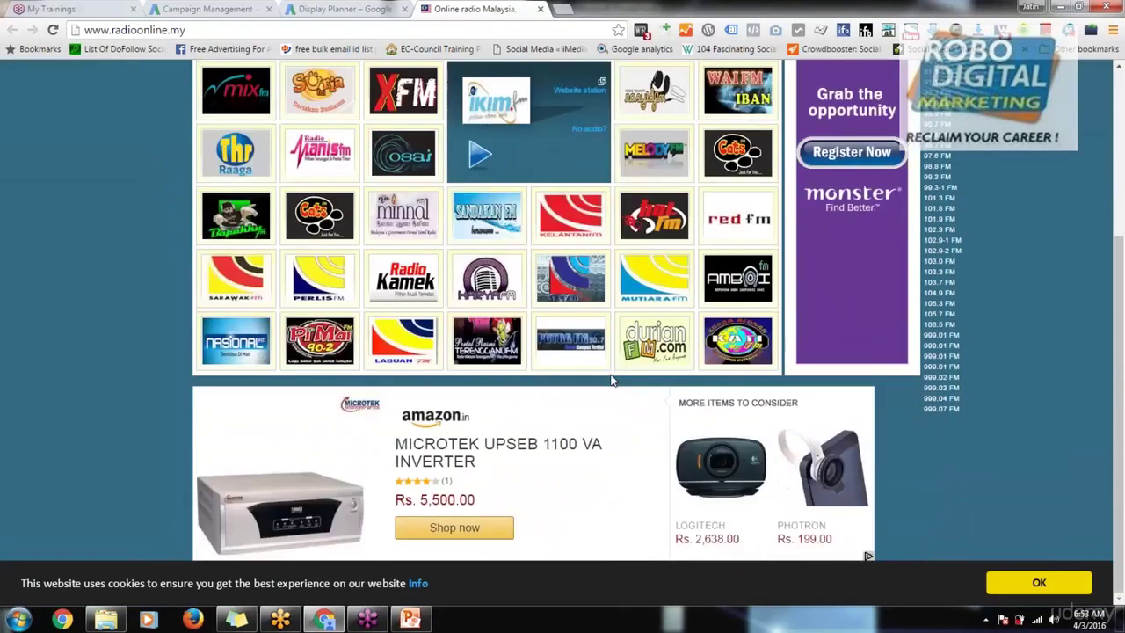
pyautogui.scroll(3, 613, 379)
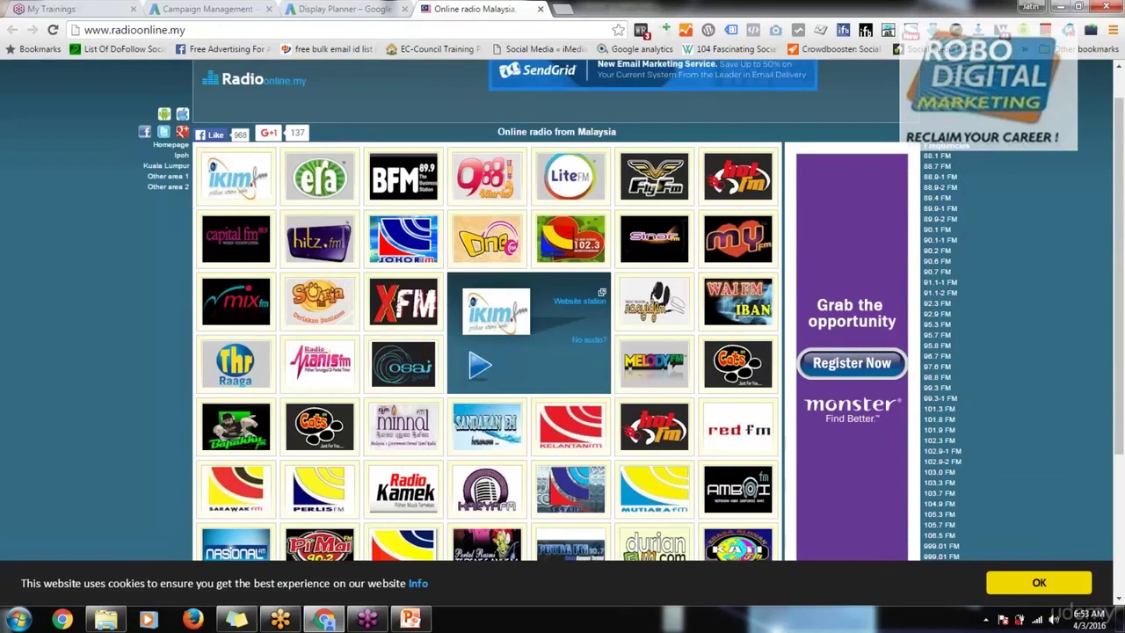
# - Create a new ad group named sites in the Display Planner plan
pyautogui.click(344, 9)
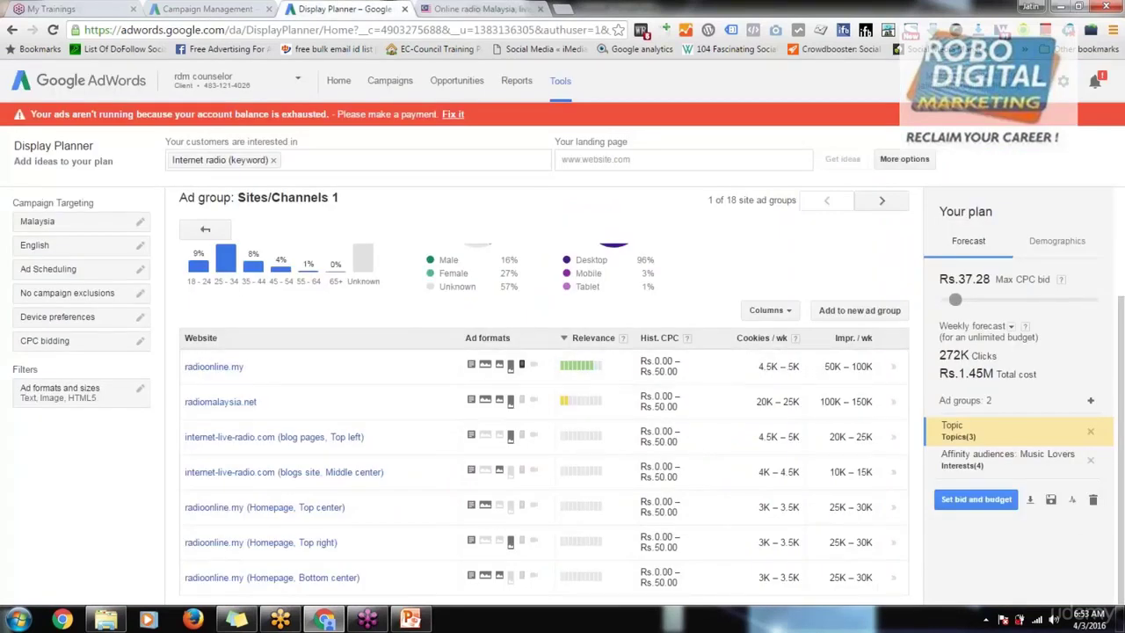
pyautogui.click(1090, 401)
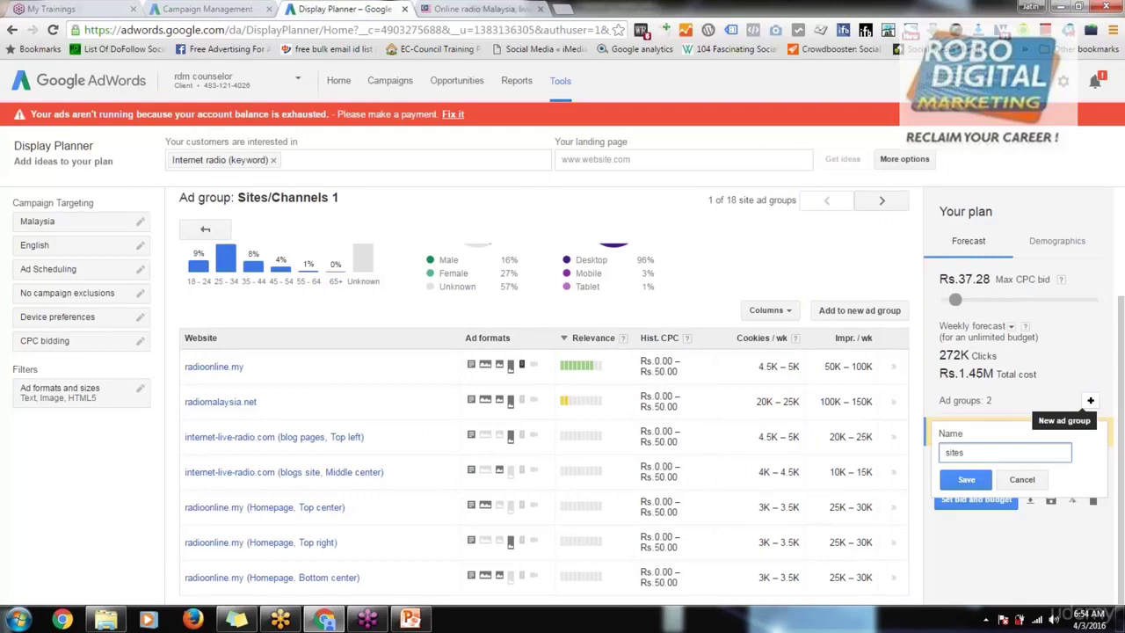
pyautogui.click(966, 479)
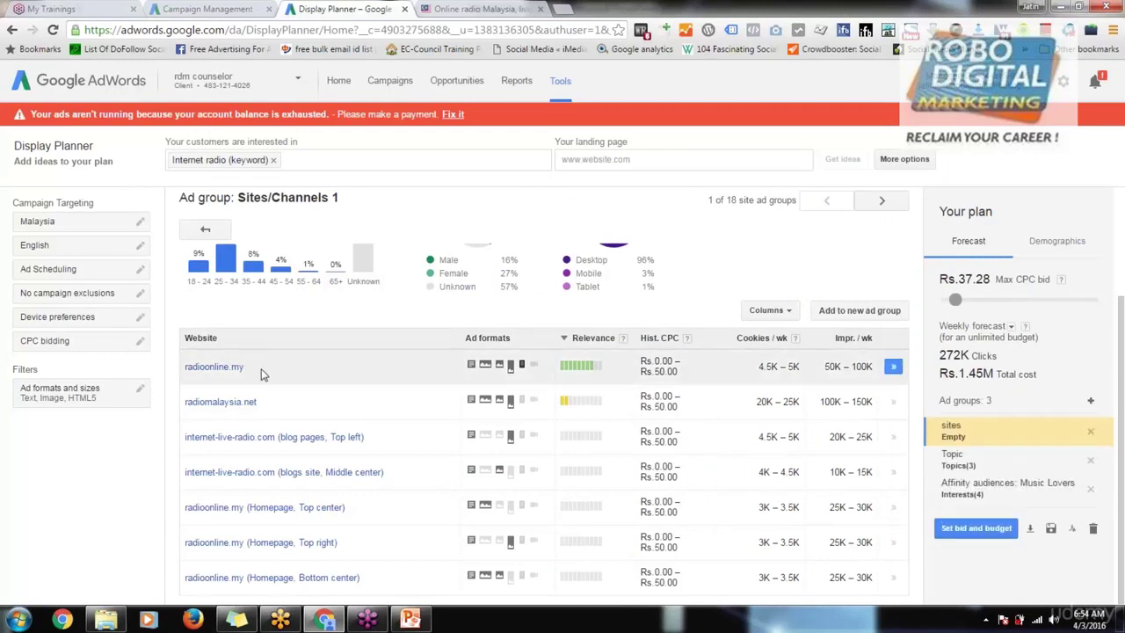
# - Add the radioonline.my and radiomalaysia.net websites to the sites ad group
pyautogui.click(891, 368)
pyautogui.click(477, 8)
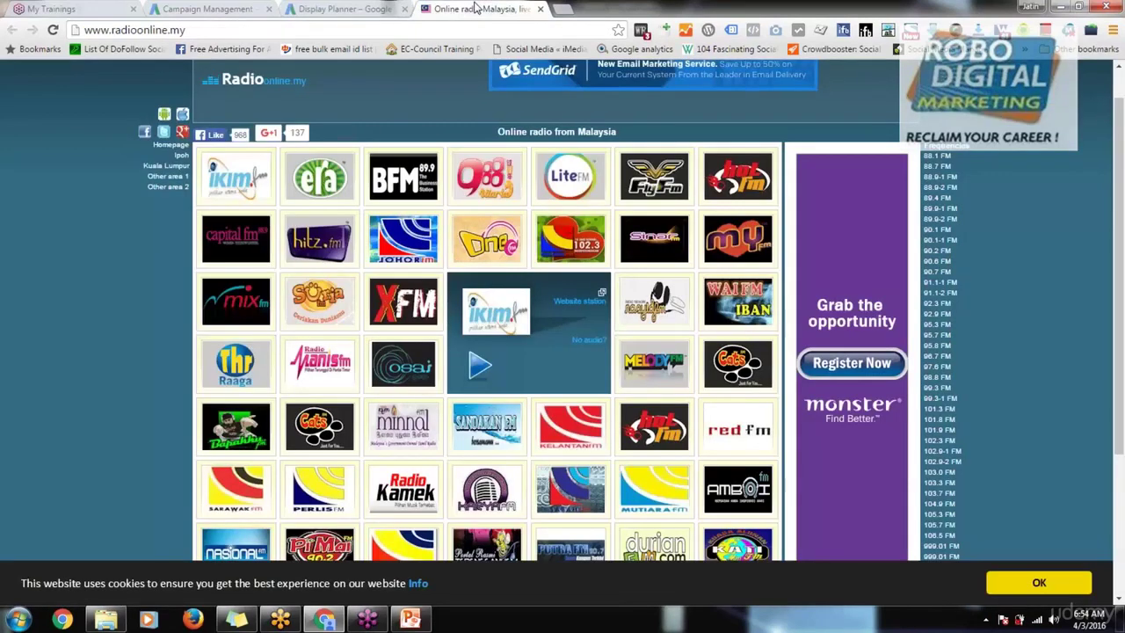
pyautogui.click(395, 8)
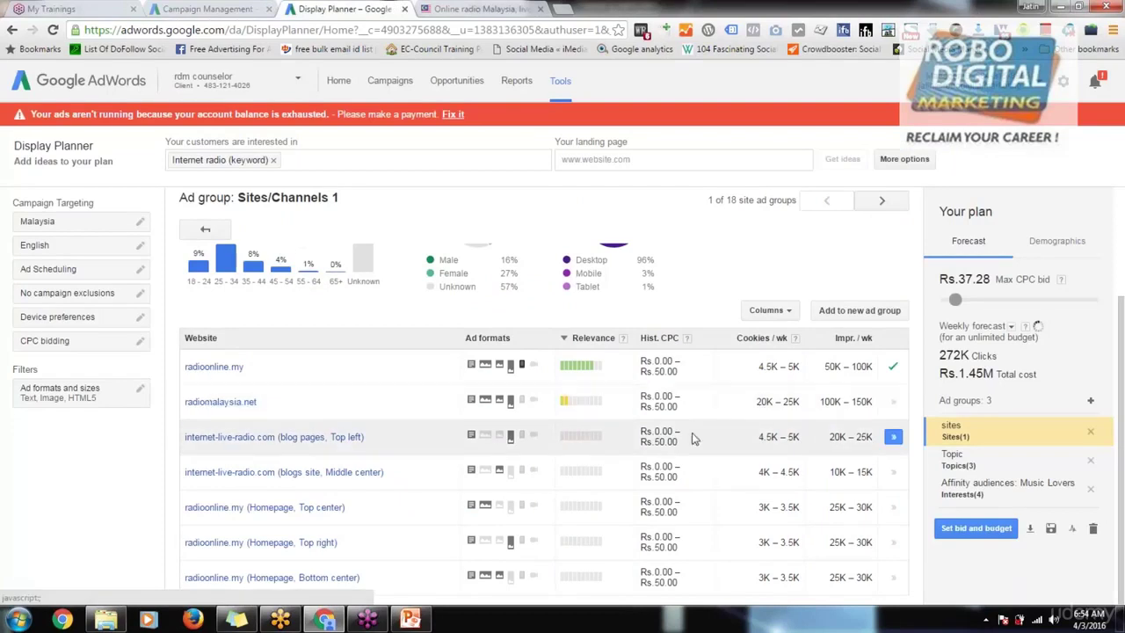
pyautogui.click(893, 403)
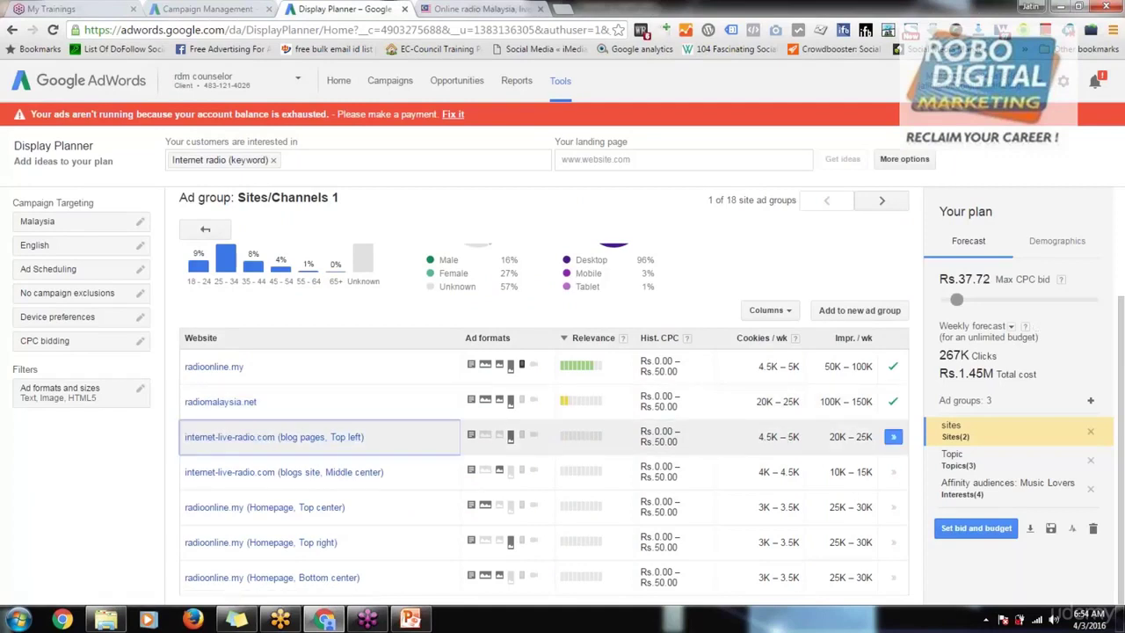
# - Select and copy the internet-live-radio.com address in the blog pages, Top left placement
pyautogui.moveTo(278, 440); pyautogui.dragTo(185, 442)
pyautogui.hotkey('ctrl', 'c')
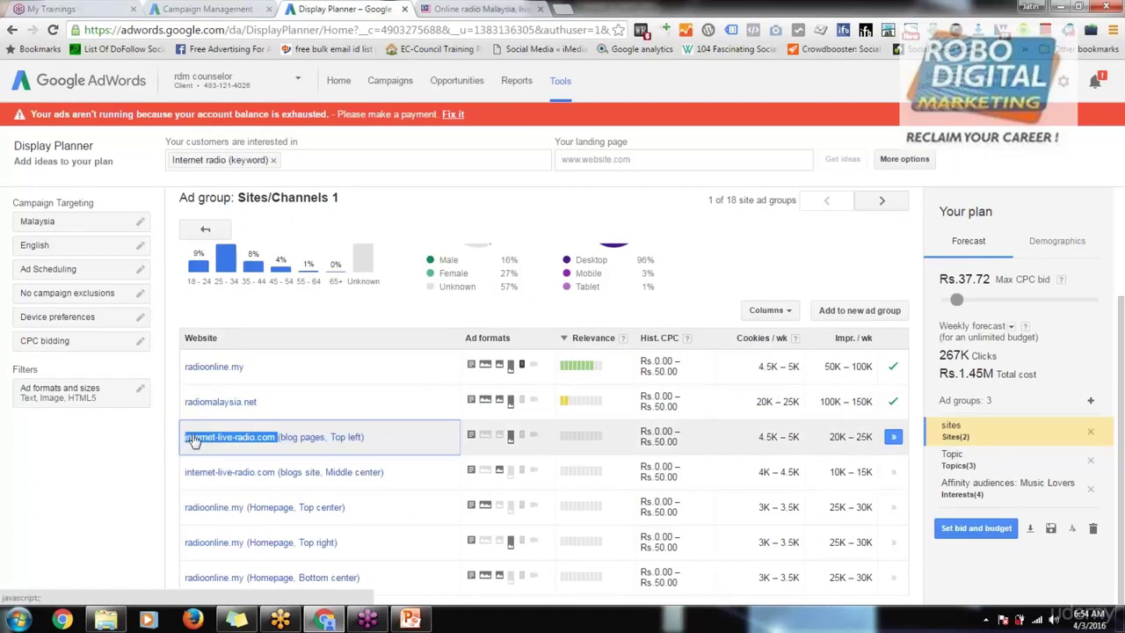
pyautogui.rightClick(209, 447)
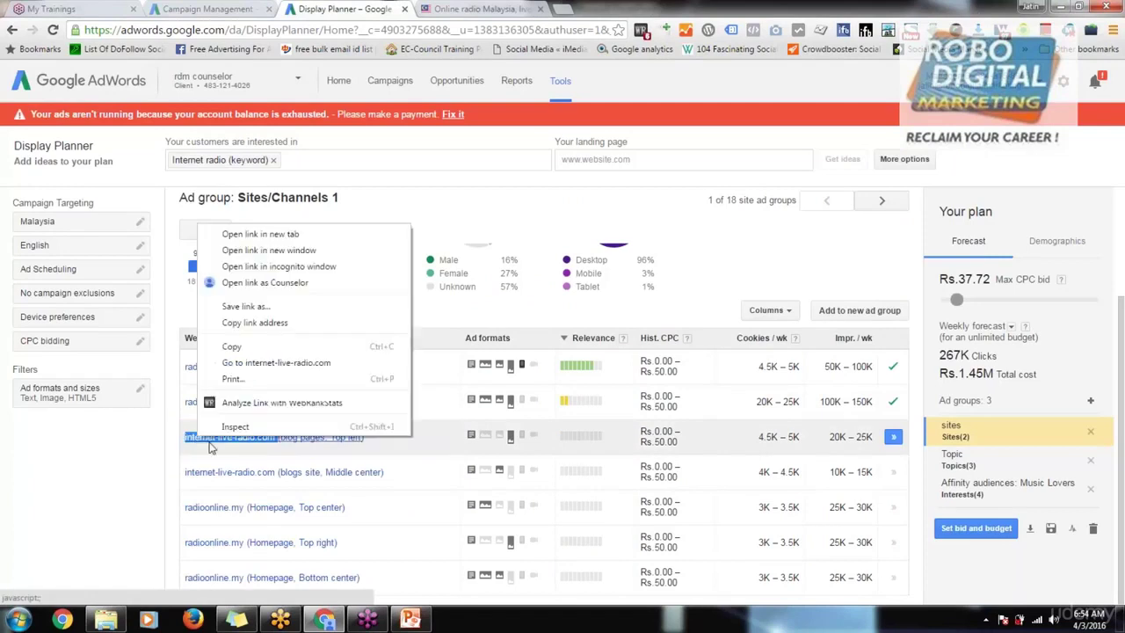
pyautogui.click(274, 237)
pyautogui.hotkey('ctrl', 'Tab')
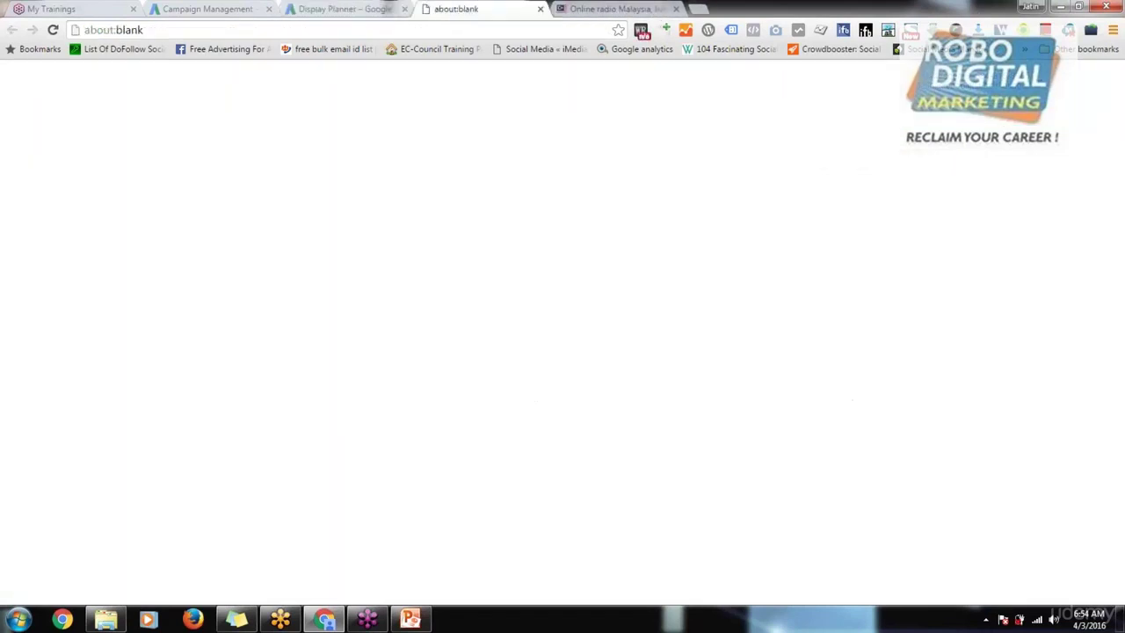
pyautogui.click(540, 8)
# - Load the copied internet-live-radio.com address in the radioonline.my browser tab and look over its ad positions
pyautogui.rightClick(225, 437)
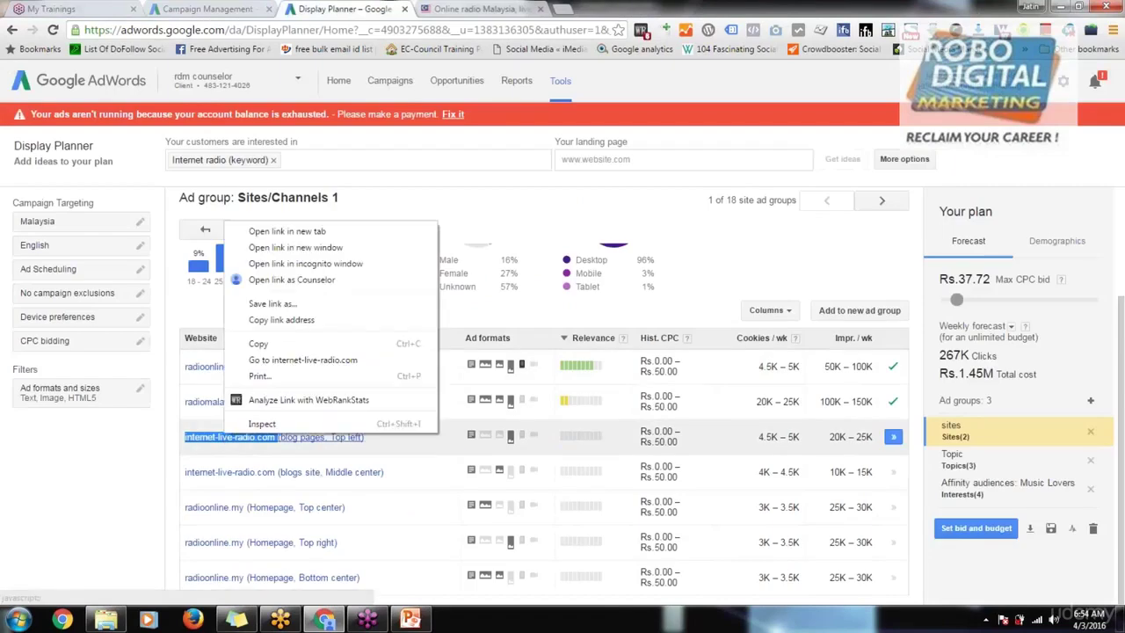
pyautogui.click(276, 343)
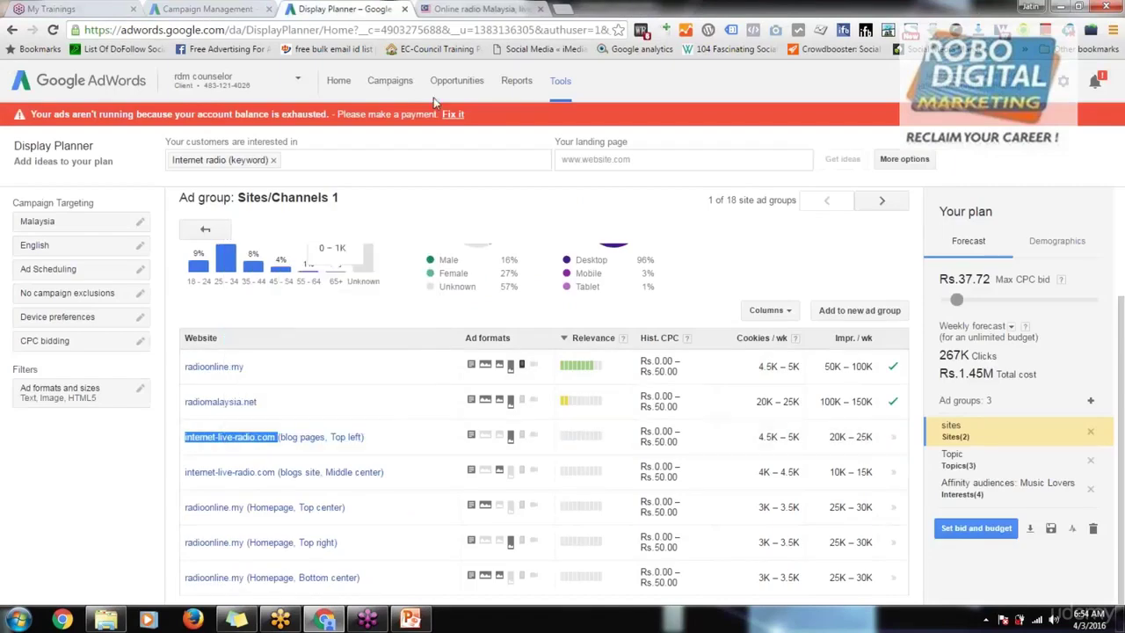
pyautogui.click(481, 8)
pyautogui.click(424, 30)
pyautogui.rightClick(421, 31)
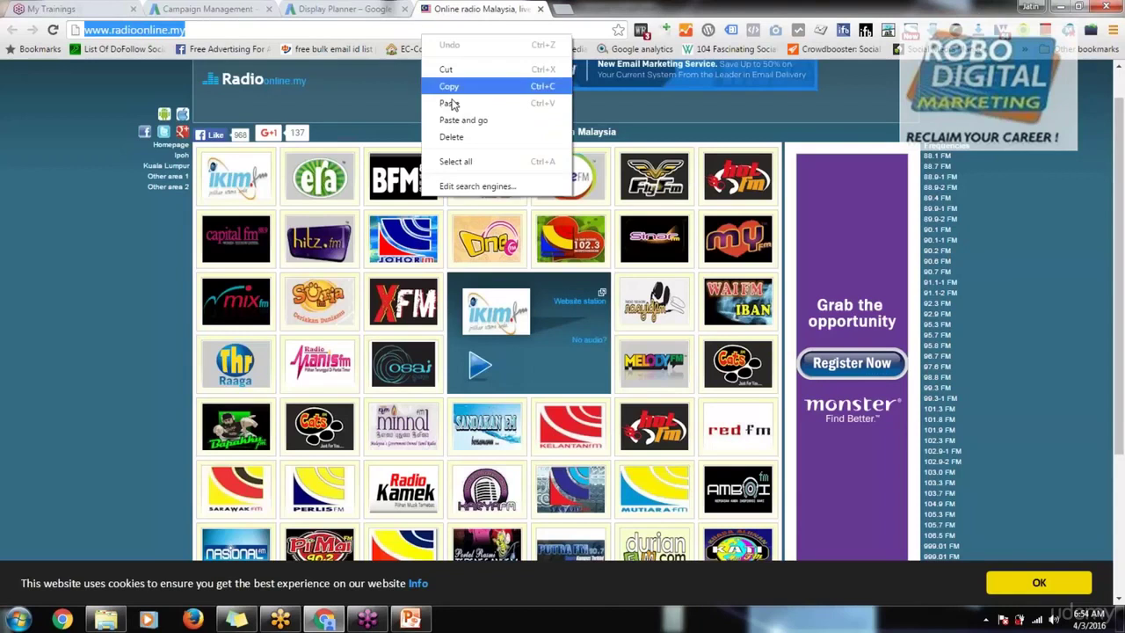
pyautogui.click(449, 102)
pyautogui.press('Return')
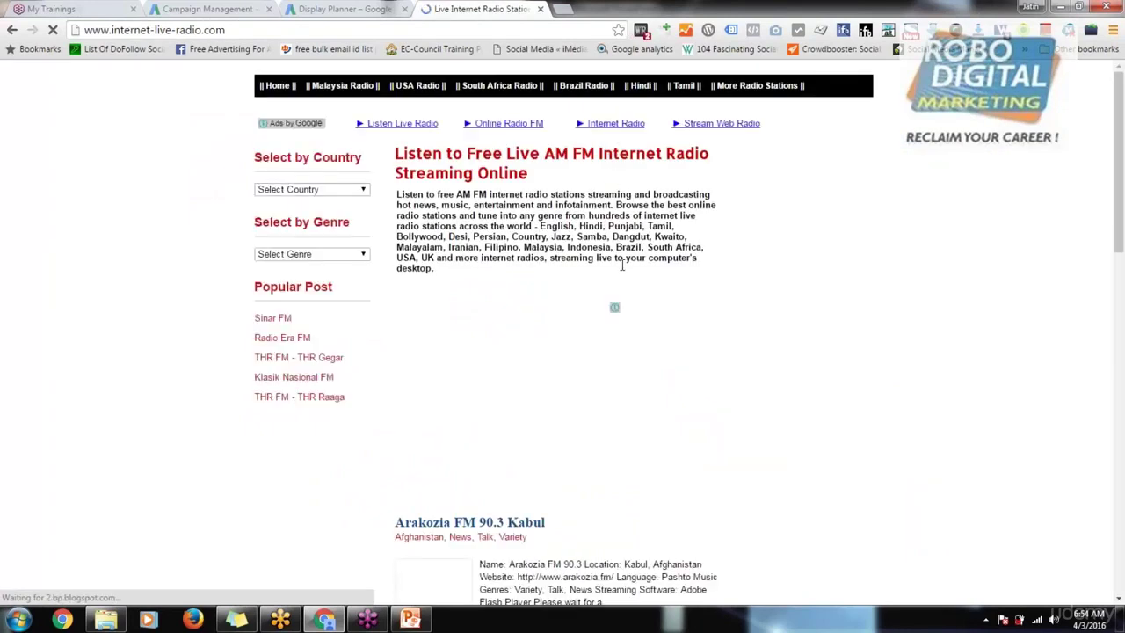
pyautogui.scroll(-2, 678, 268)
pyautogui.scroll(2, 678, 268)
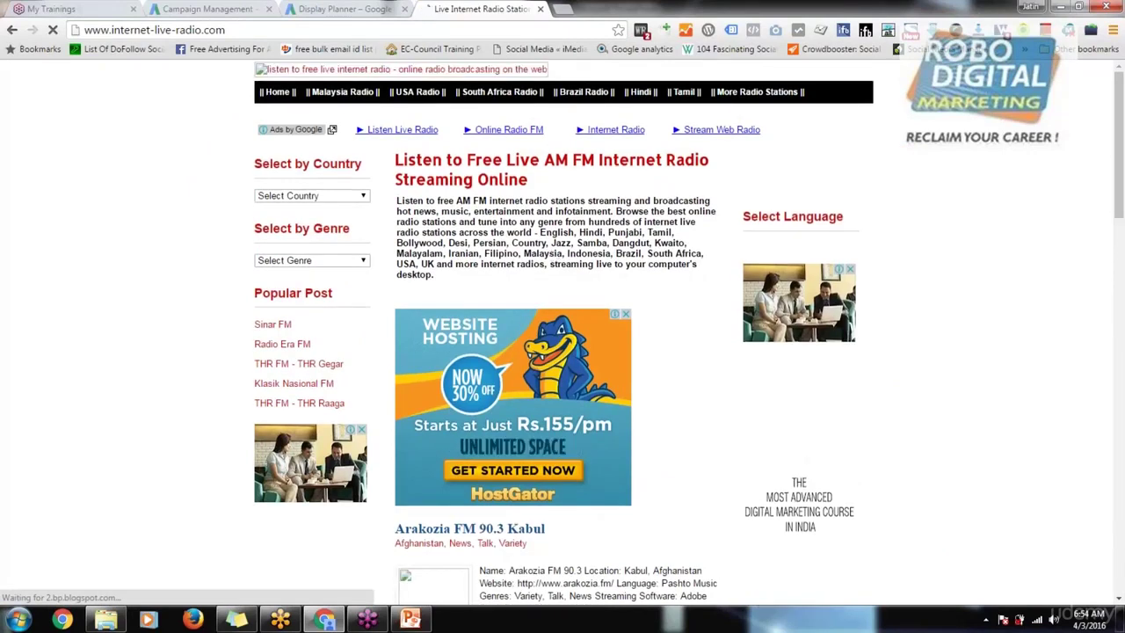
# - Add the internet-live-radio.com (blog pages, Top left) placement to the sites ad group in Display Planner
pyautogui.click(371, 8)
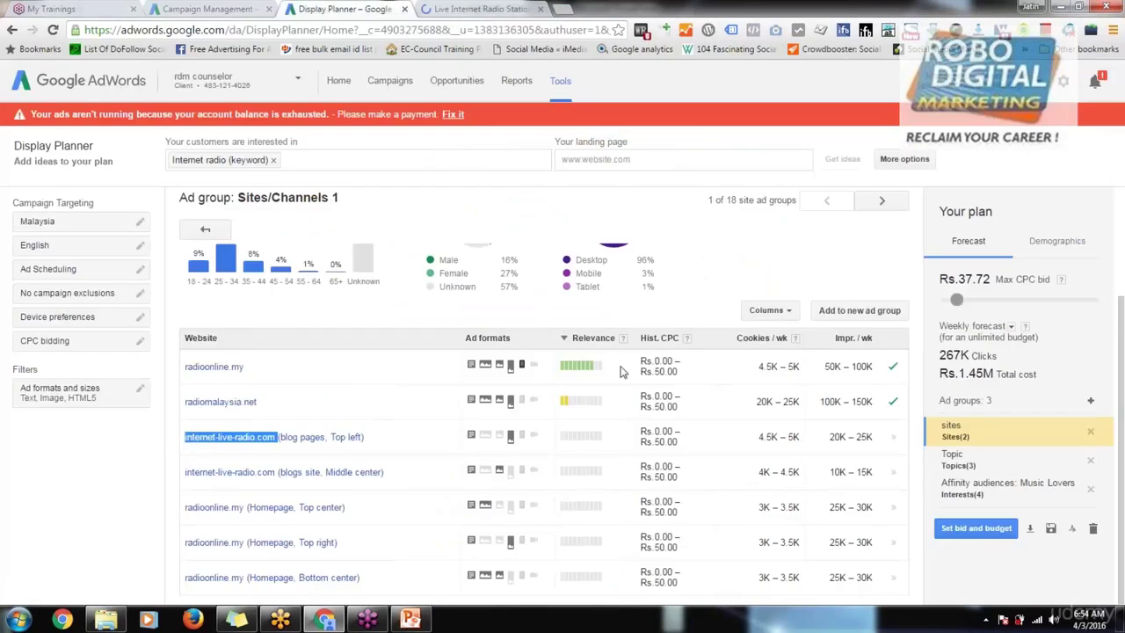
pyautogui.click(893, 437)
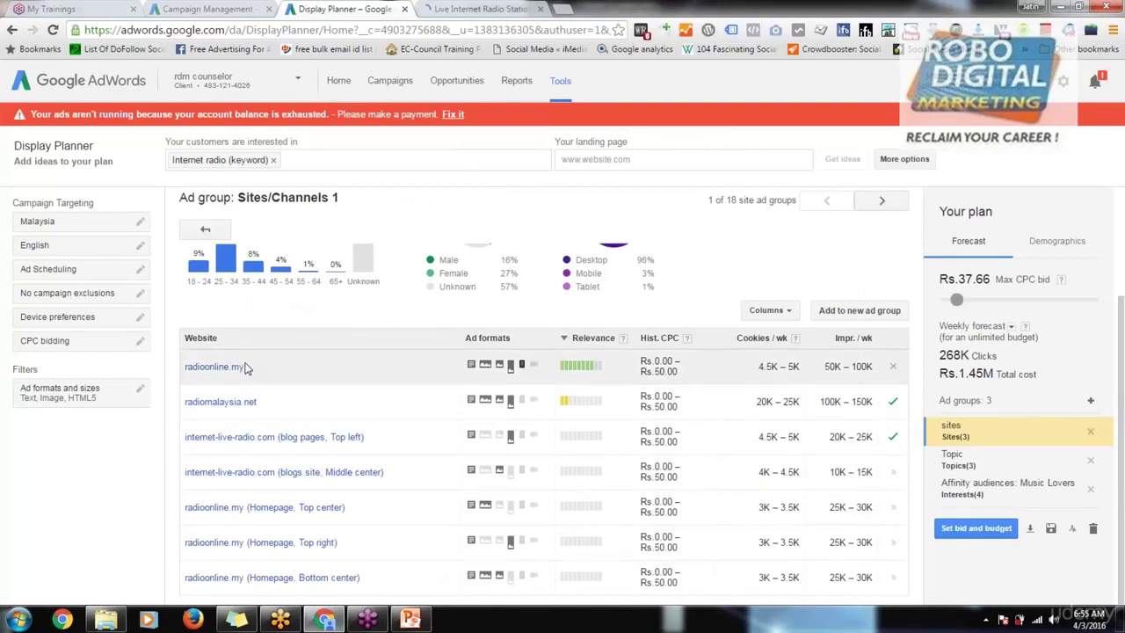
# - Return to the site ad group ideas and review the age, gender and device demographics of the sites ad group in the plan
pyautogui.click(205, 229)
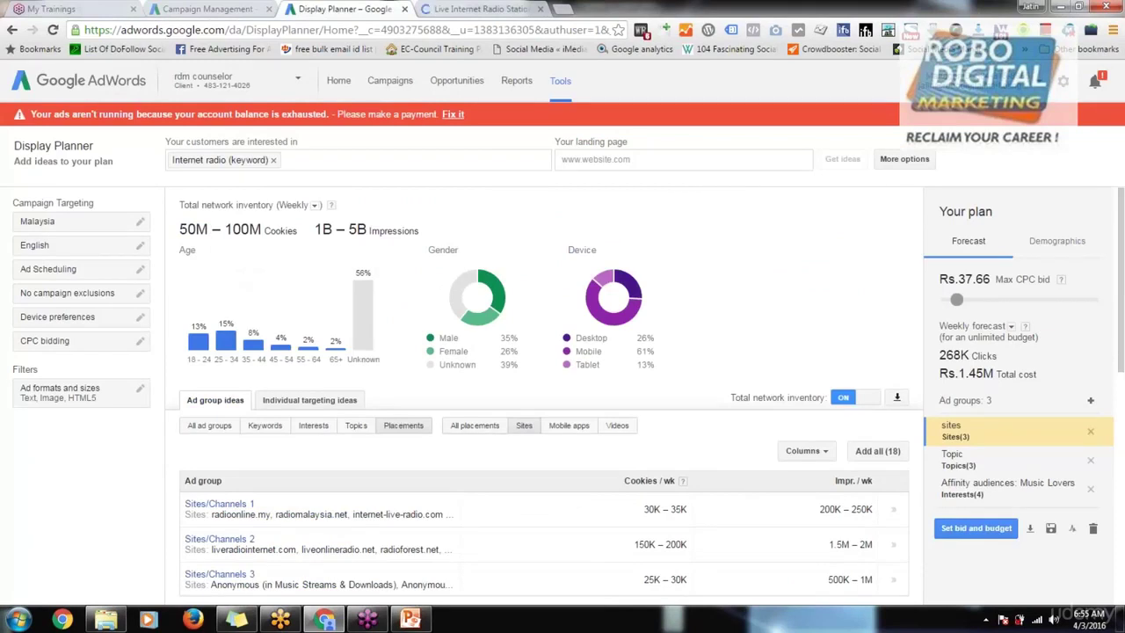
pyautogui.click(982, 434)
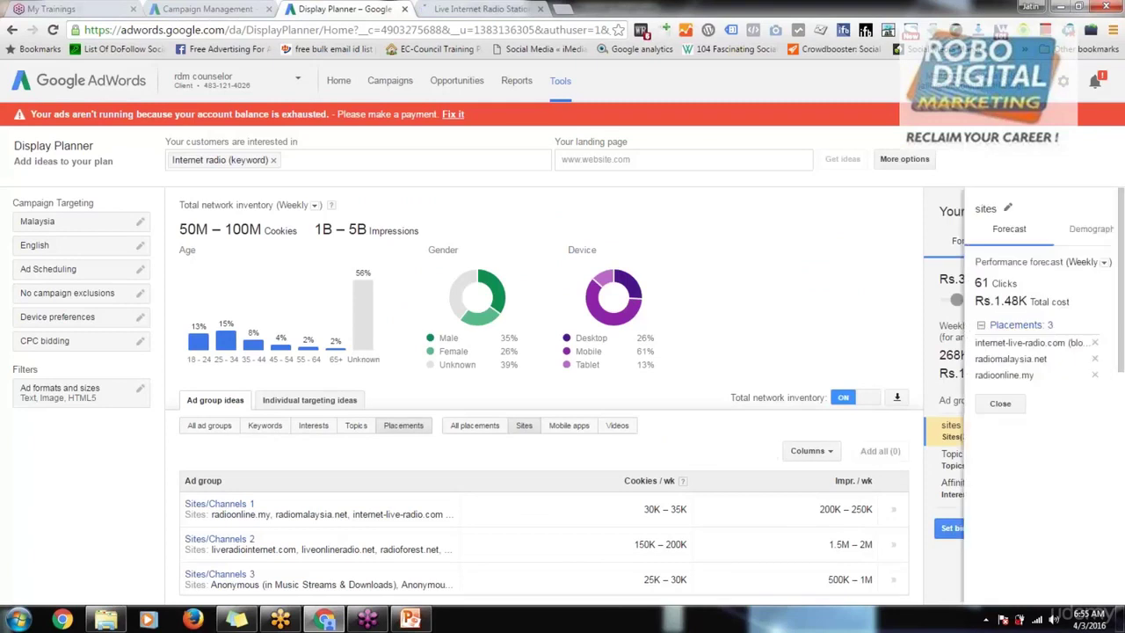
pyautogui.click(1039, 230)
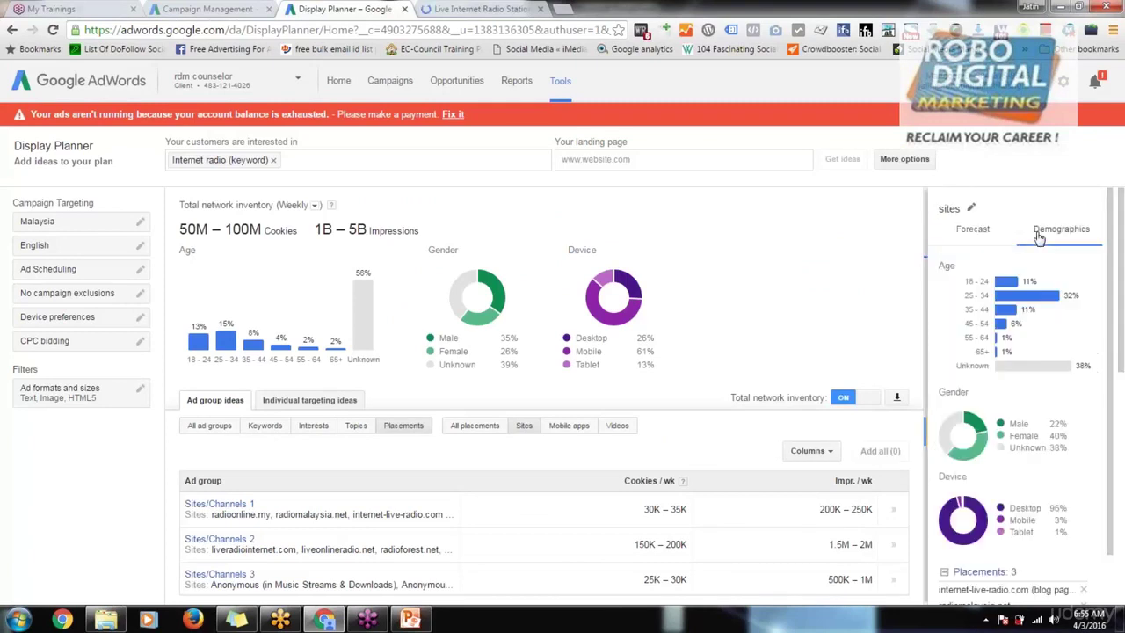
pyautogui.scroll(-1, 1017, 402)
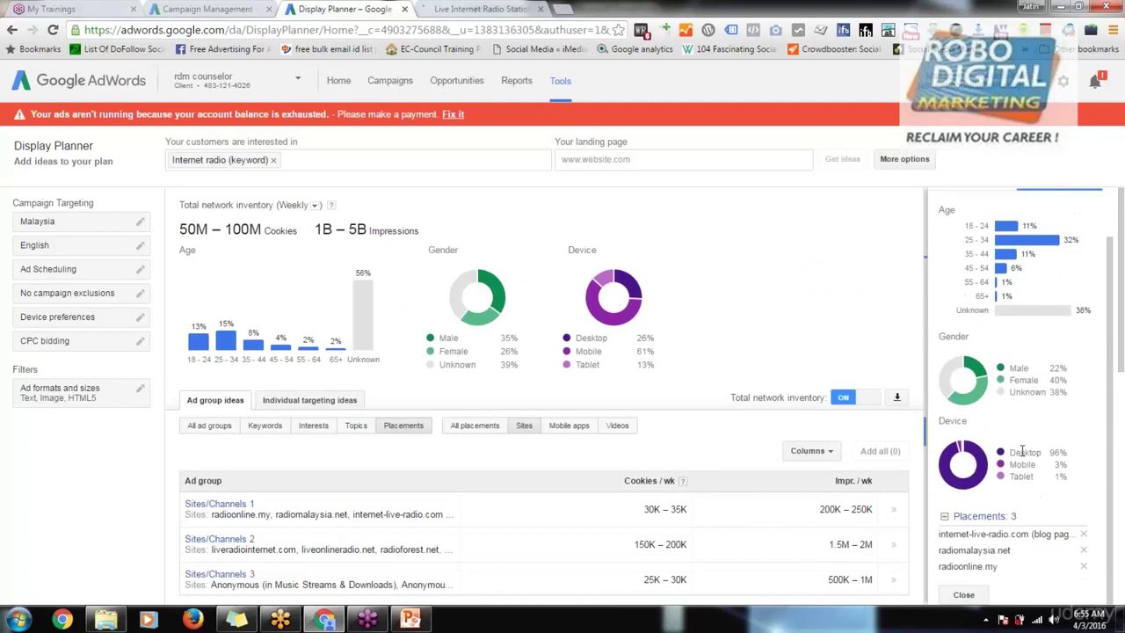
pyautogui.scroll(1, 1011, 395)
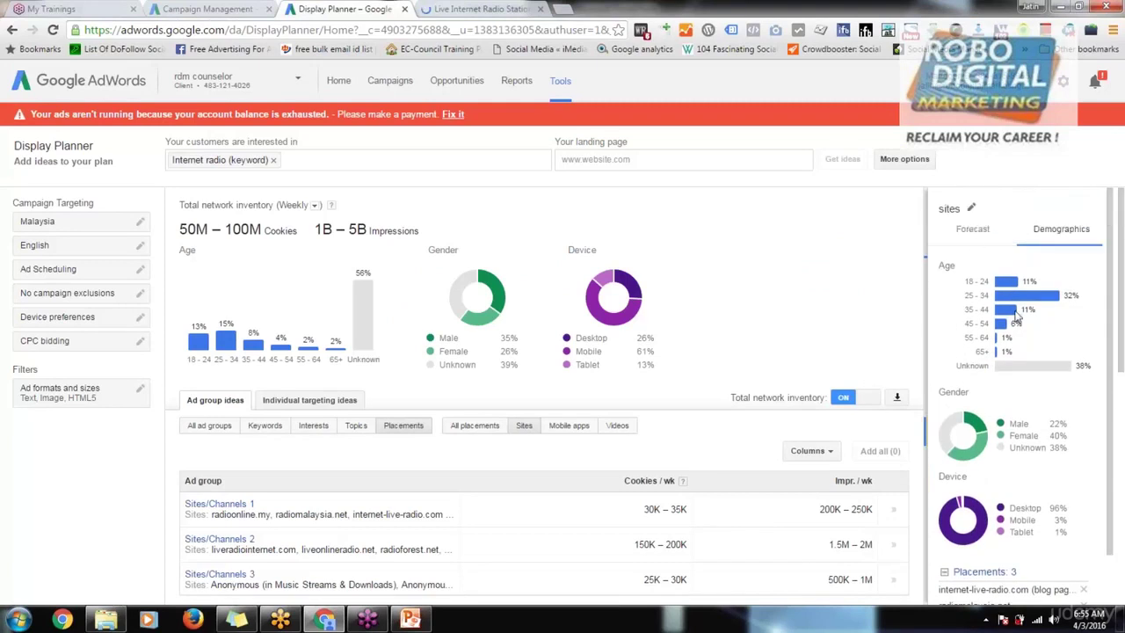
pyautogui.scroll(-1, 1026, 429)
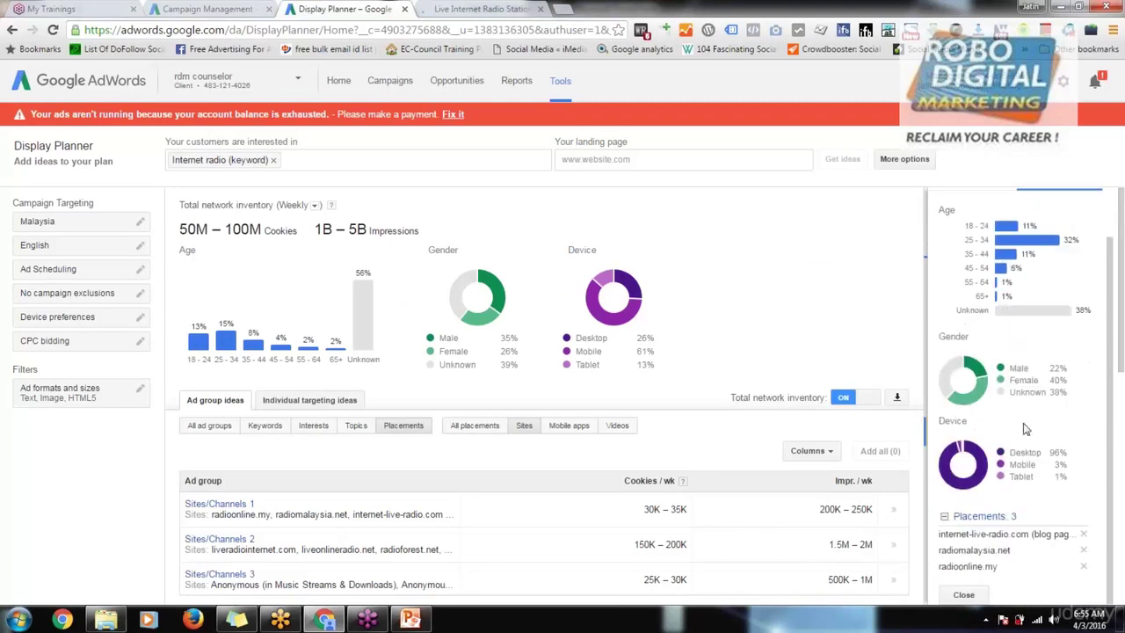
pyautogui.click(964, 596)
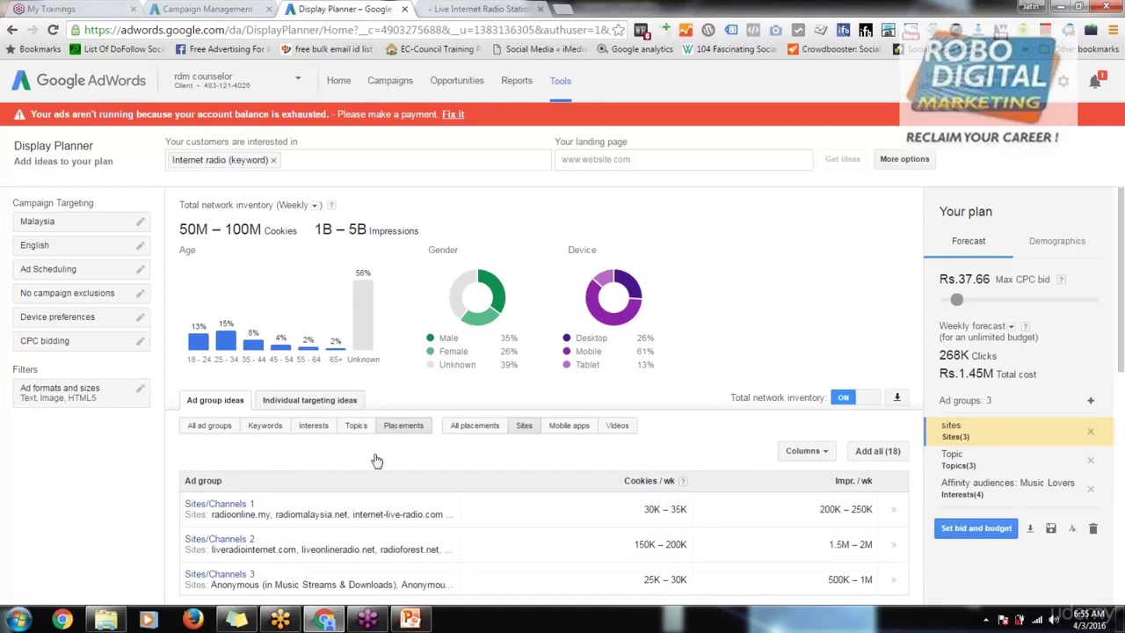
# - Add the 25 - 34 age range from the individual demographic targeting ideas to the sites ad group
pyautogui.click(325, 402)
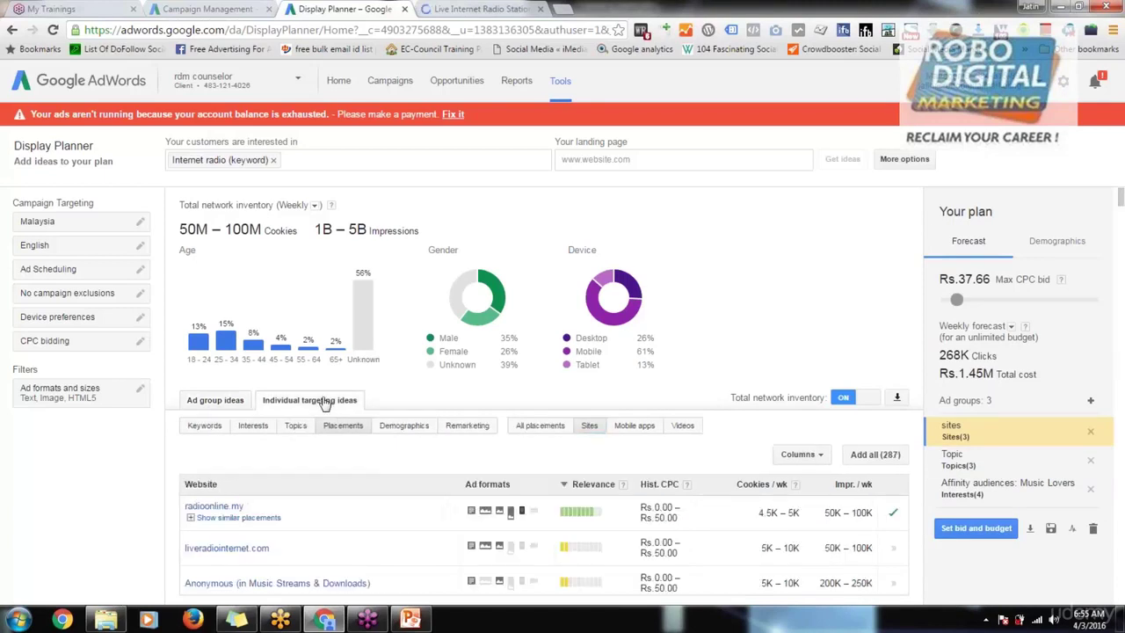
pyautogui.click(403, 424)
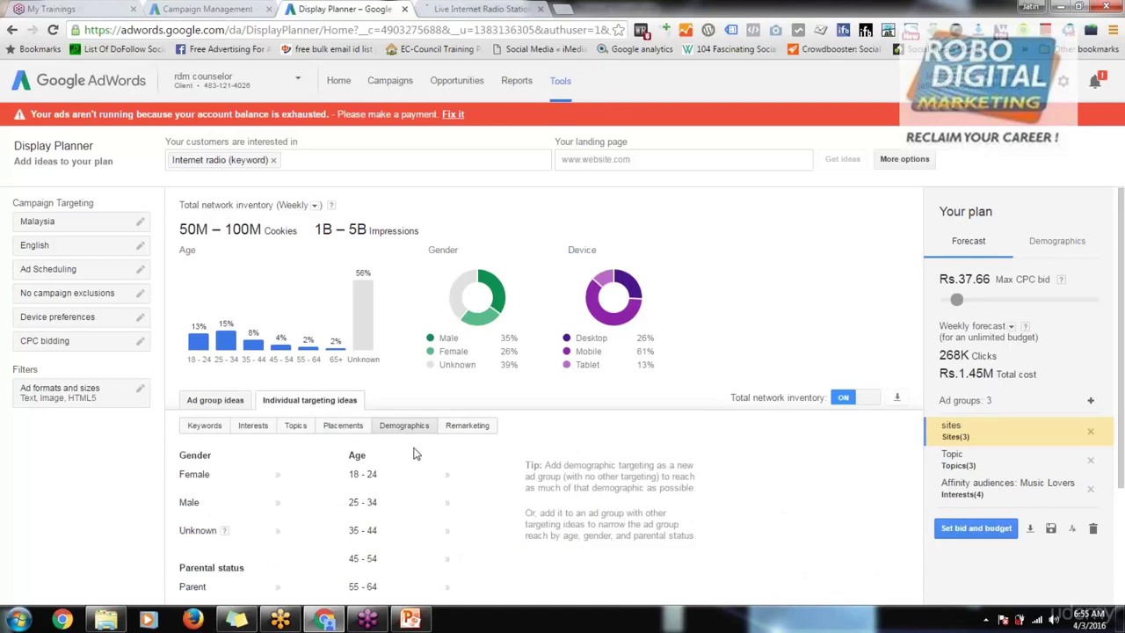
pyautogui.scroll(-3, 430, 444)
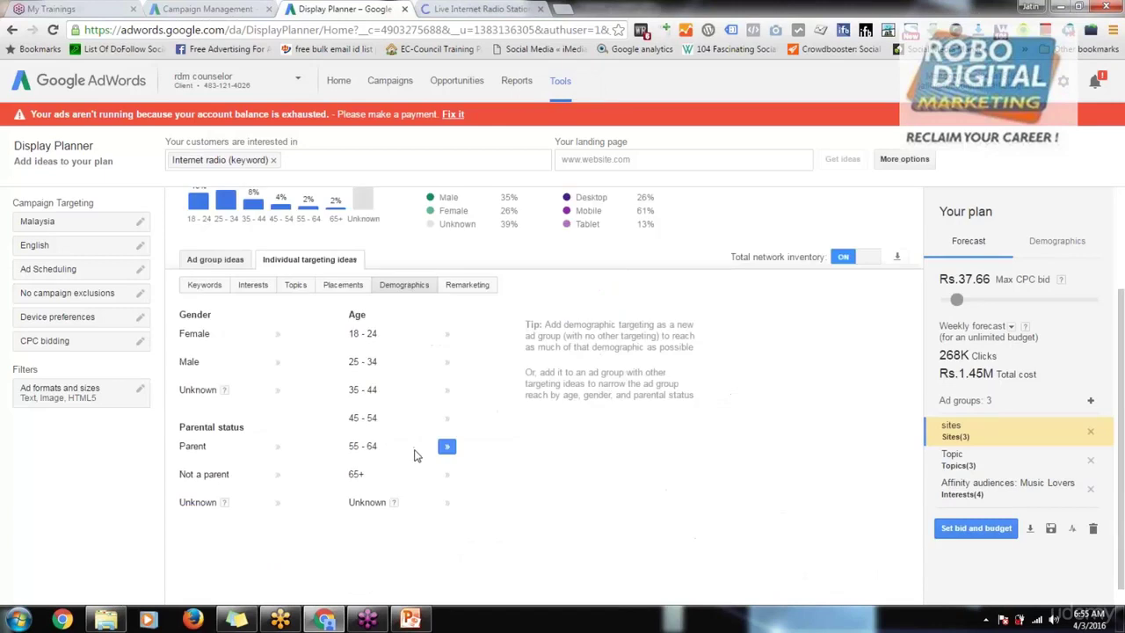
pyautogui.click(445, 336)
pyautogui.click(448, 362)
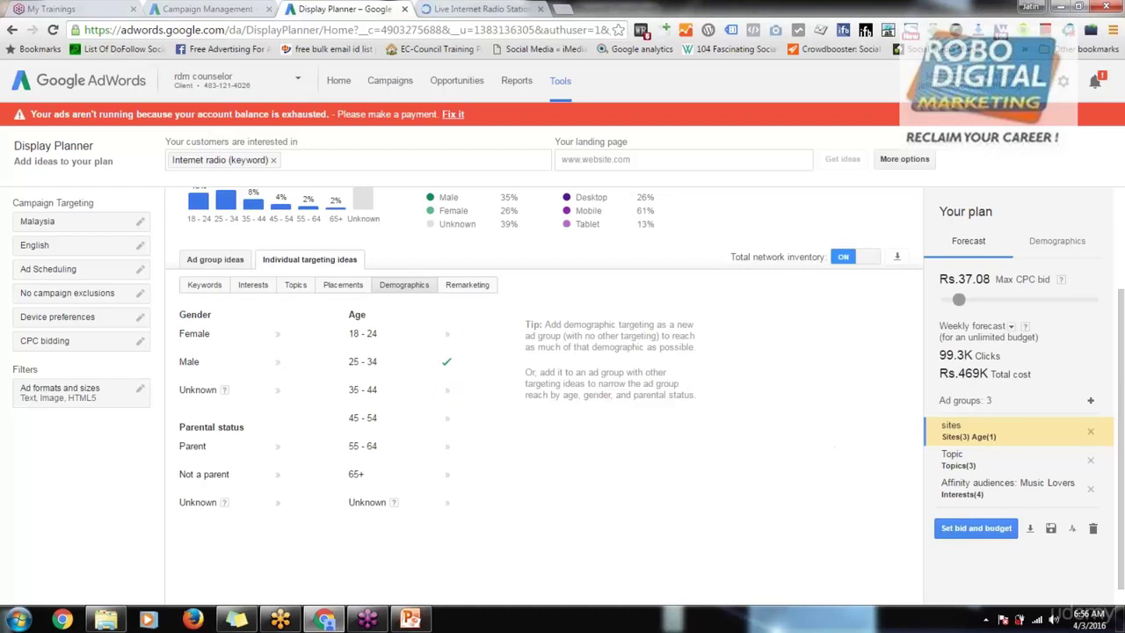
# - Add the 25 - 34 age range to the Topic and Affinity audiences: Music Lovers ad groups, and return to the ad group ideas
pyautogui.click(1020, 464)
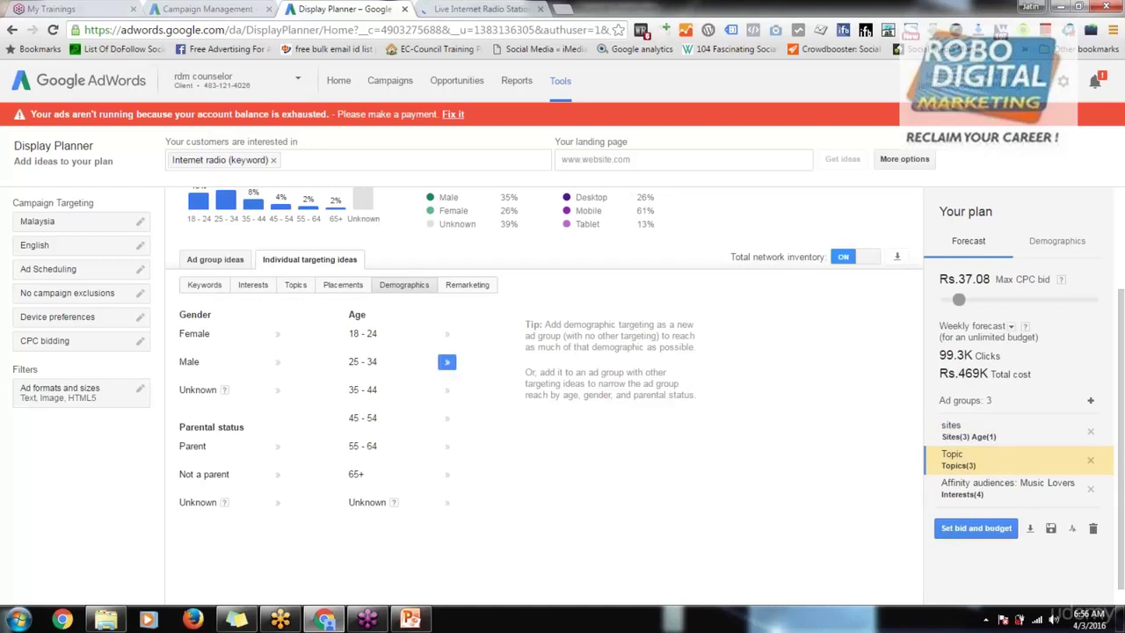
pyautogui.click(449, 363)
pyautogui.click(985, 505)
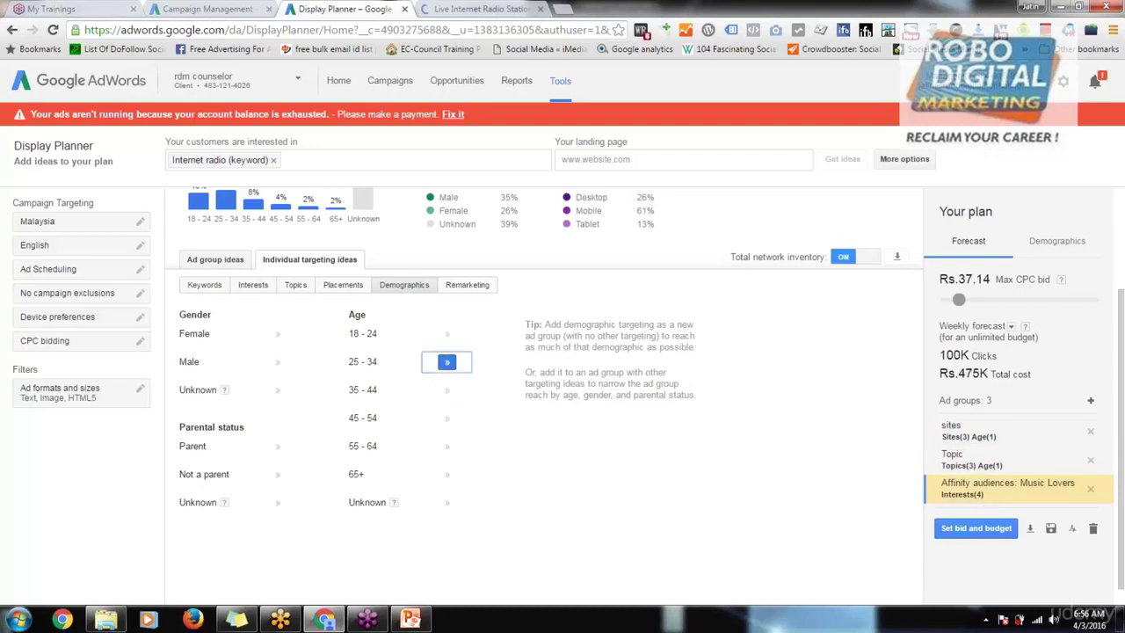
pyautogui.click(446, 361)
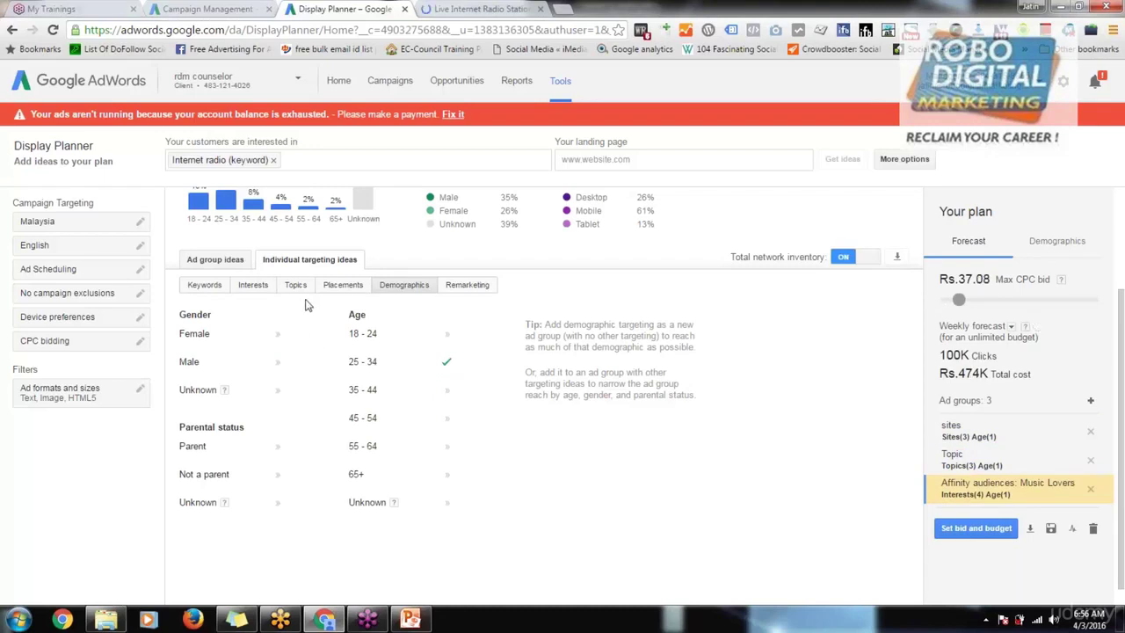
pyautogui.click(234, 261)
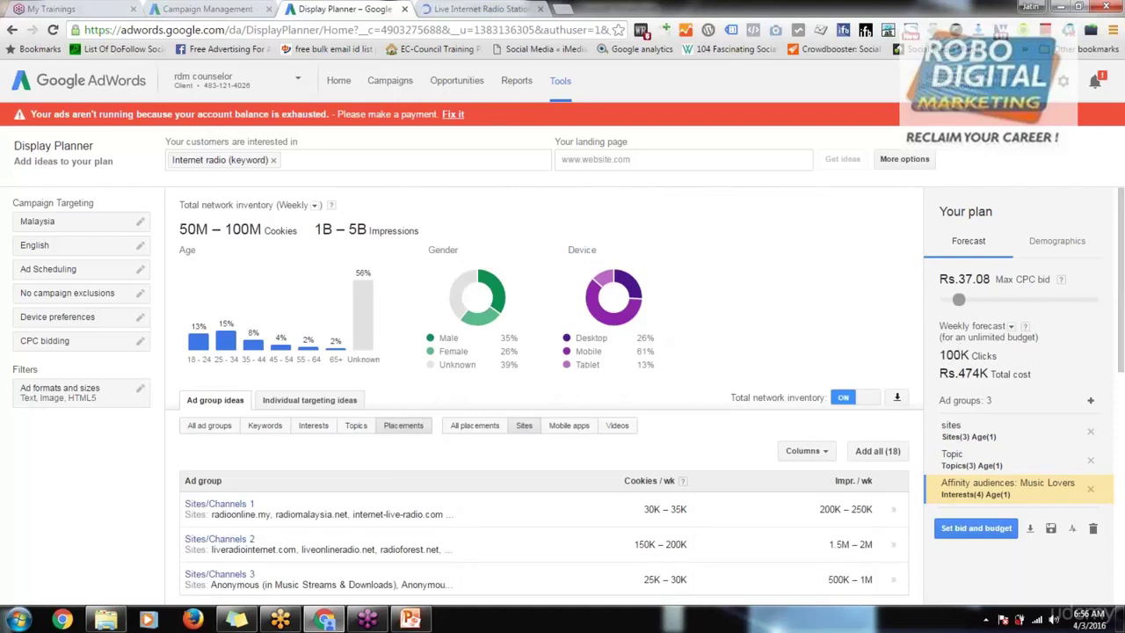
# - Lower the plan's max CPC bid to Rs.2.60 and check the weekly clicks forecast
pyautogui.moveTo(942, 354); pyautogui.dragTo(971, 358)
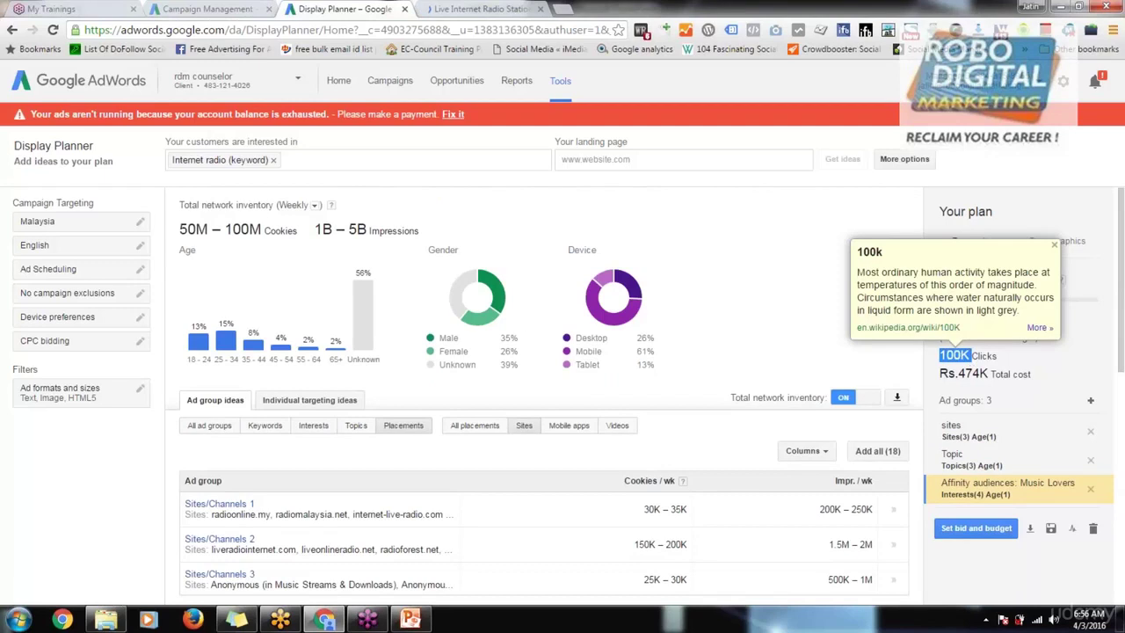
pyautogui.click(1038, 374)
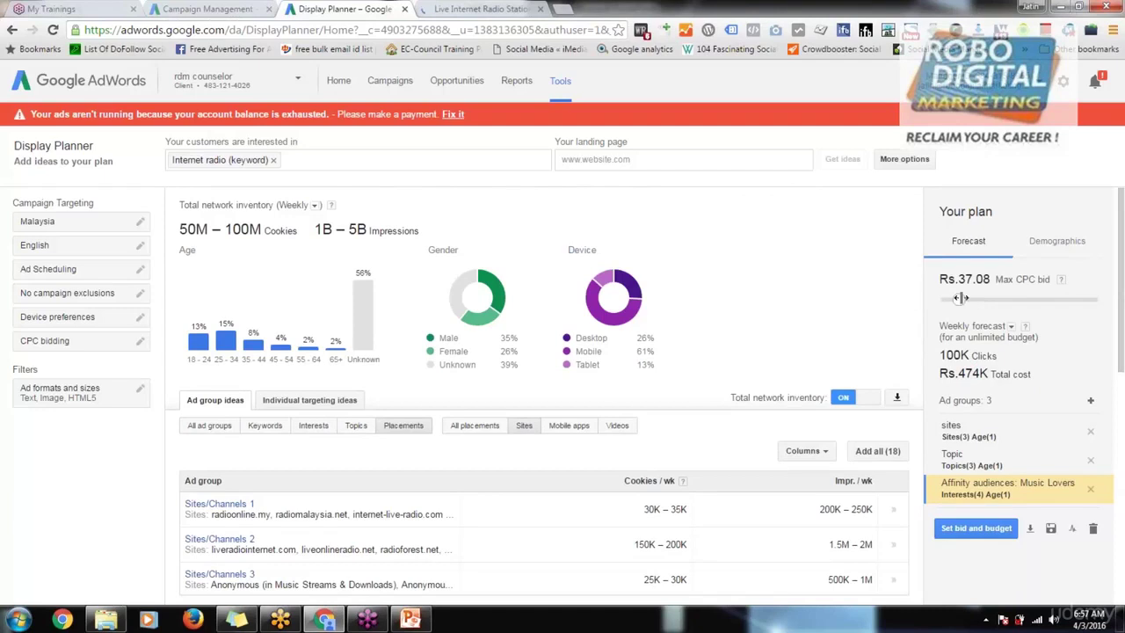
pyautogui.moveTo(957, 299); pyautogui.dragTo(942, 297)
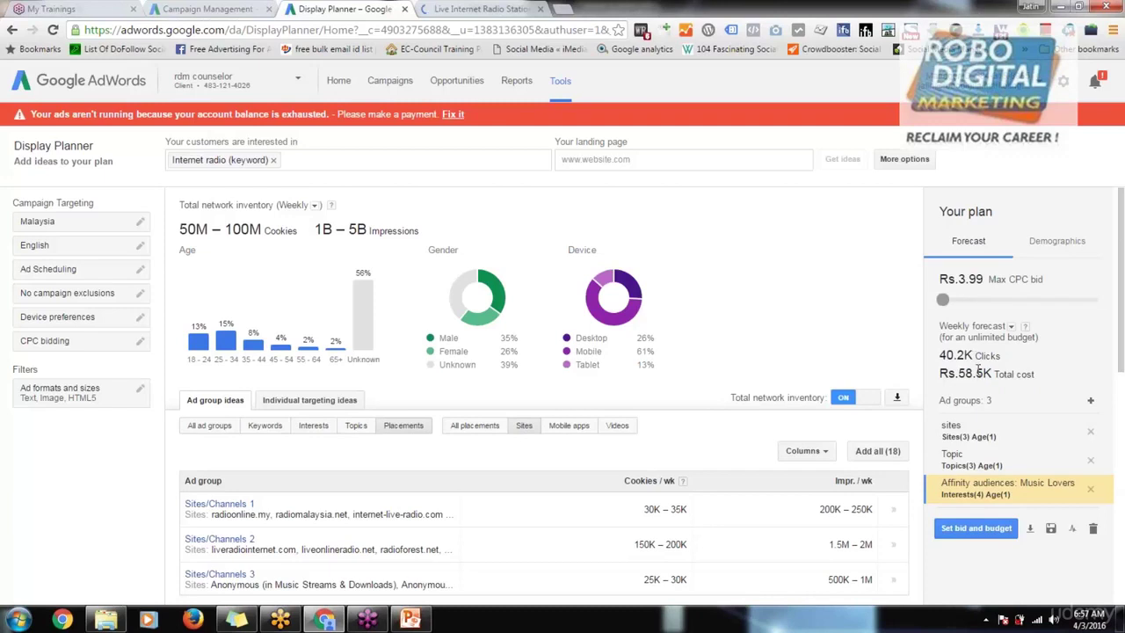
pyautogui.click(943, 298)
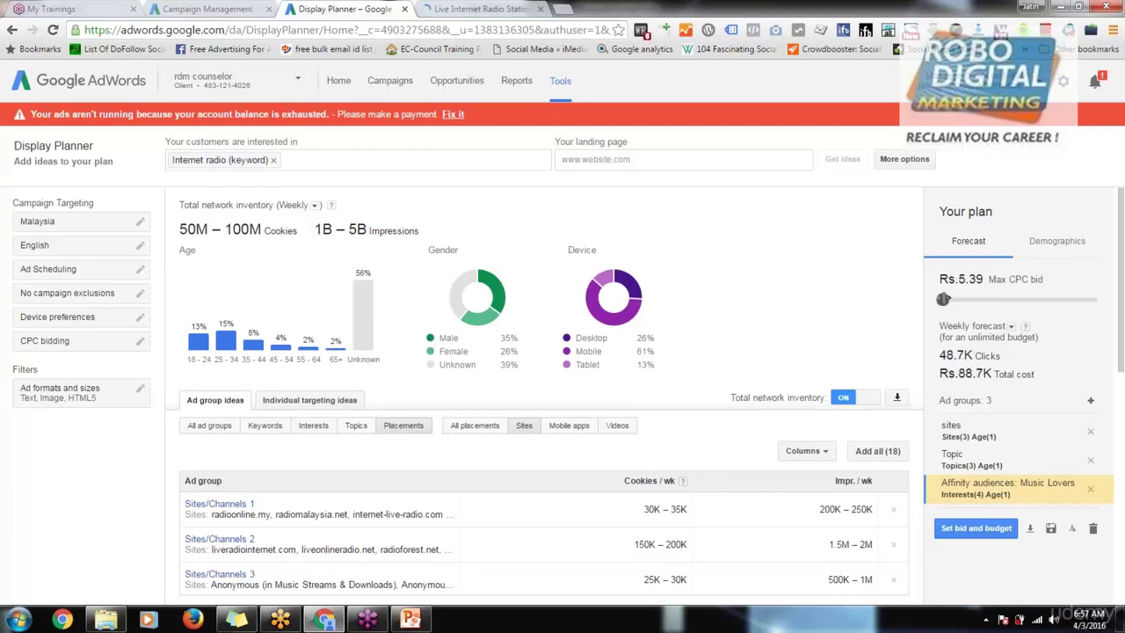
pyautogui.moveTo(943, 299); pyautogui.dragTo(943, 299)
pyautogui.moveTo(943, 299); pyautogui.dragTo(942, 298)
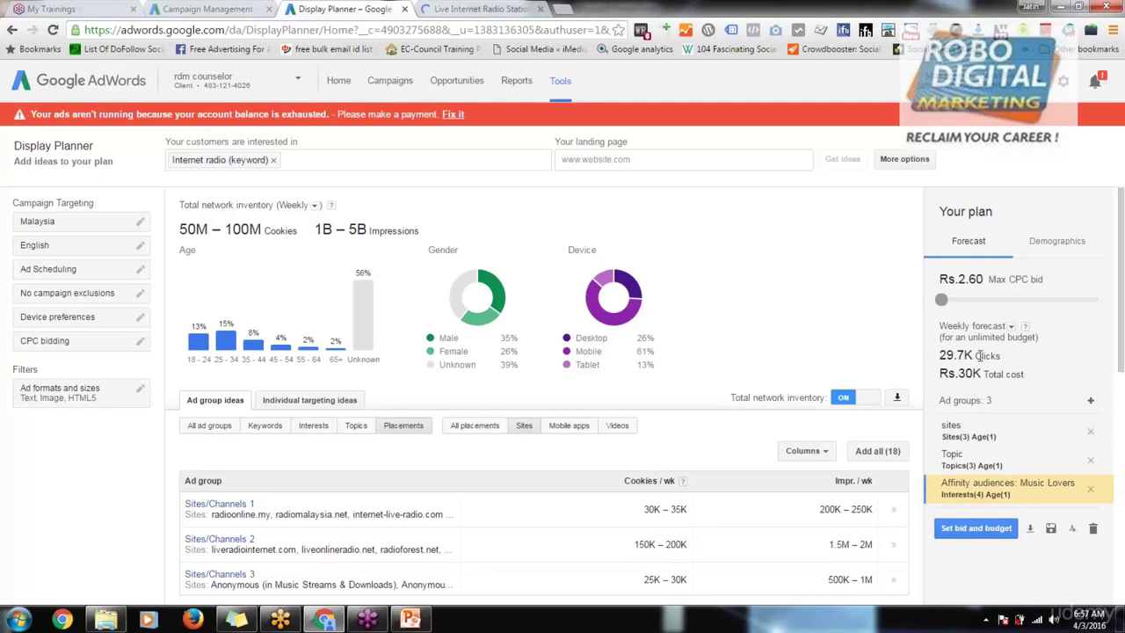
pyautogui.moveTo(978, 355); pyautogui.dragTo(939, 355)
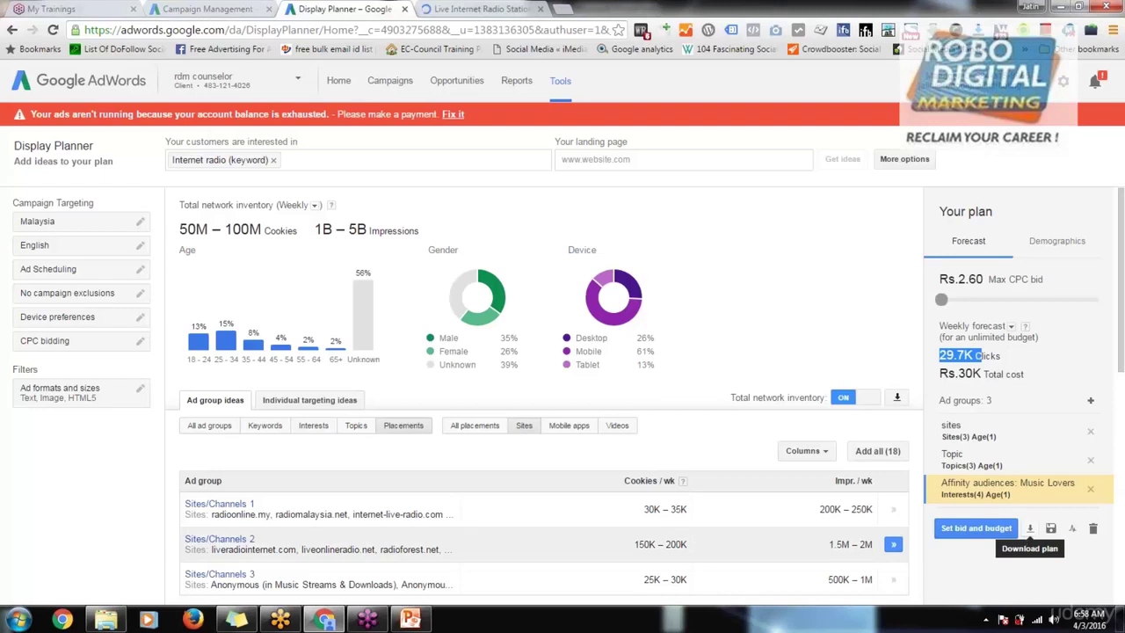
# - Start saving the plan to the account as a new campaign named Display Test
pyautogui.click(1049, 530)
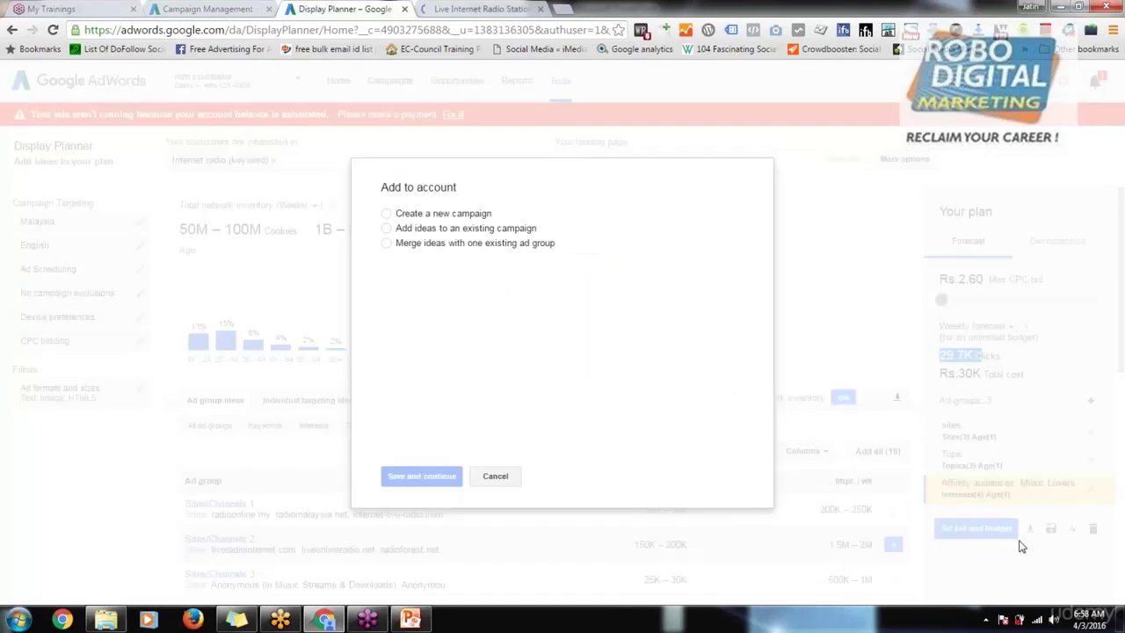
pyautogui.click(433, 216)
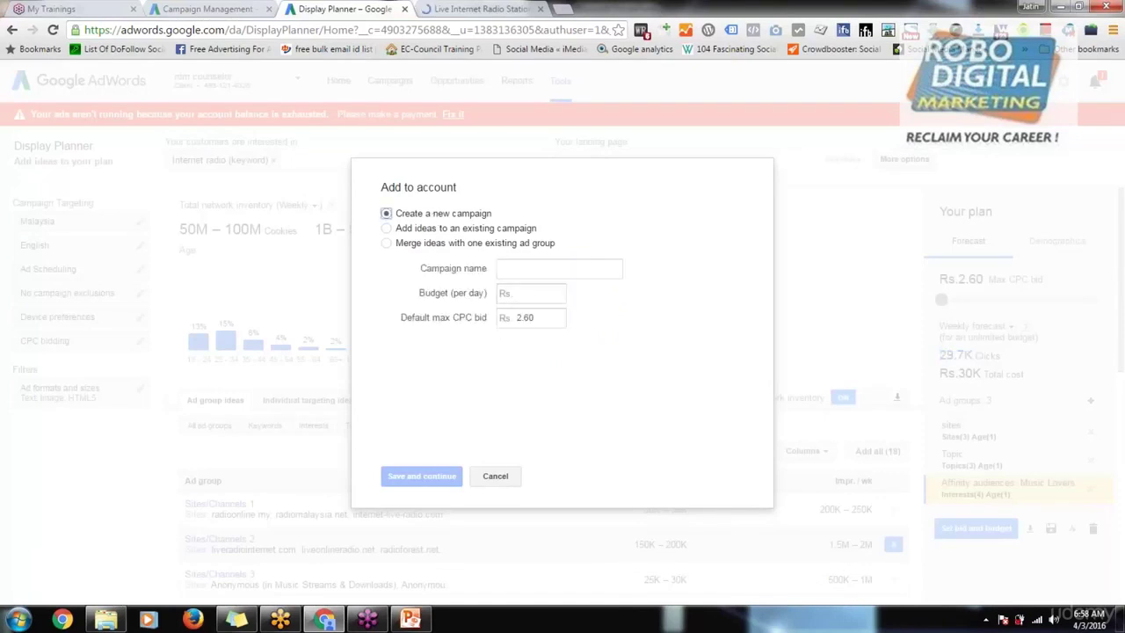
pyautogui.click(435, 230)
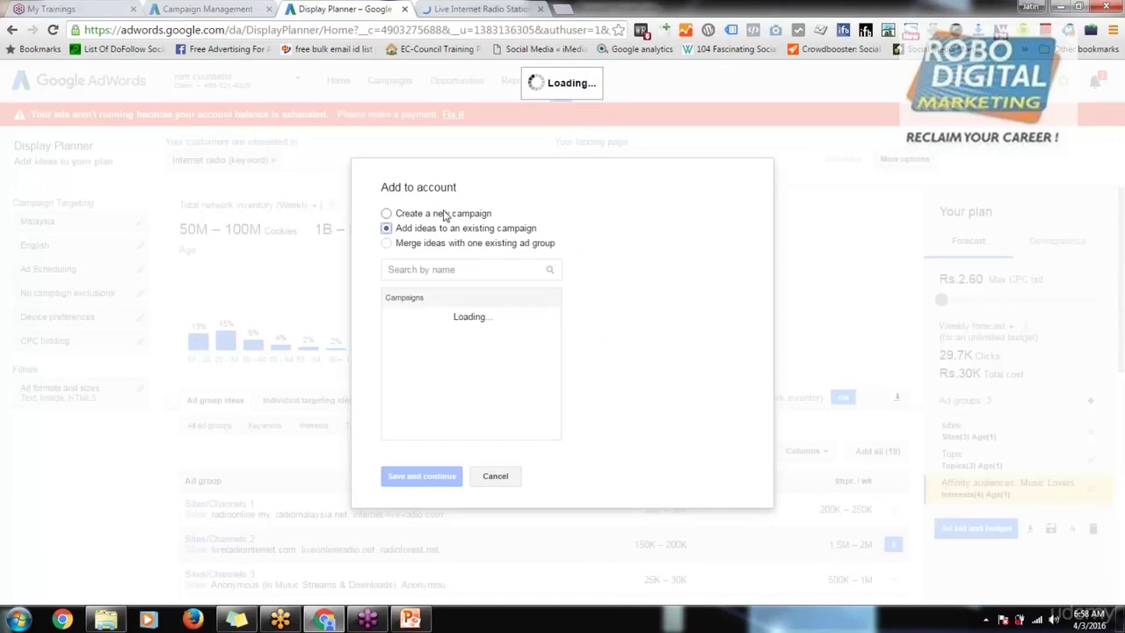
pyautogui.click(442, 215)
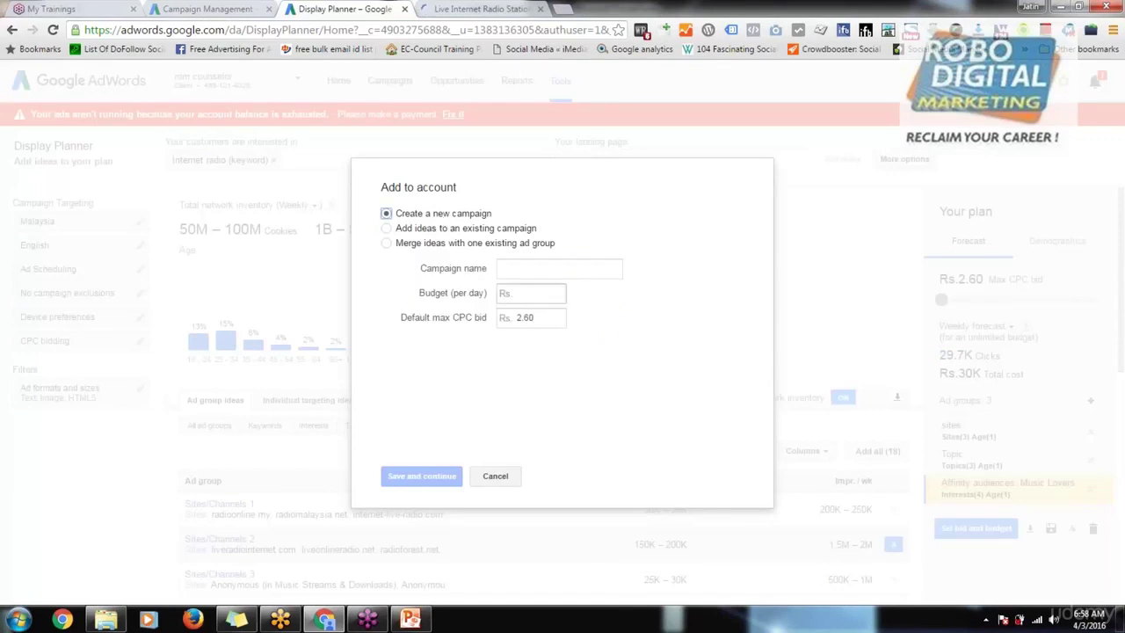
pyautogui.click(545, 268)
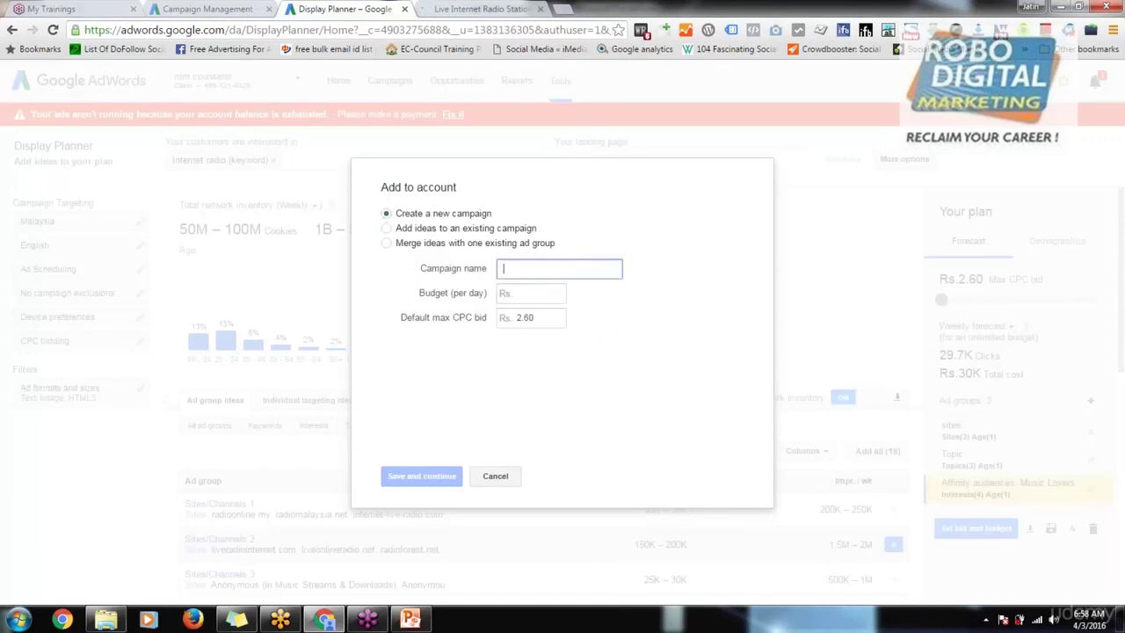
pyautogui.write('Display Test')
# - Set the new campaign's daily budget to Rs. 2,000, keep the default max CPC bid of Rs. 2.60, and save the campaign
pyautogui.click(519, 295)
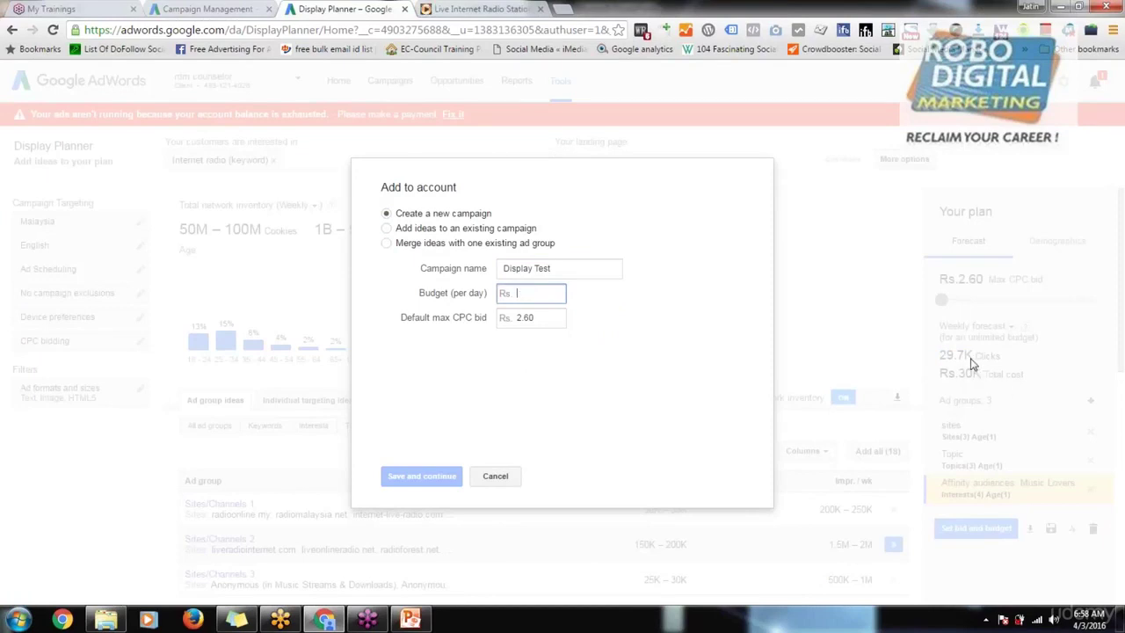
pyautogui.write('20')
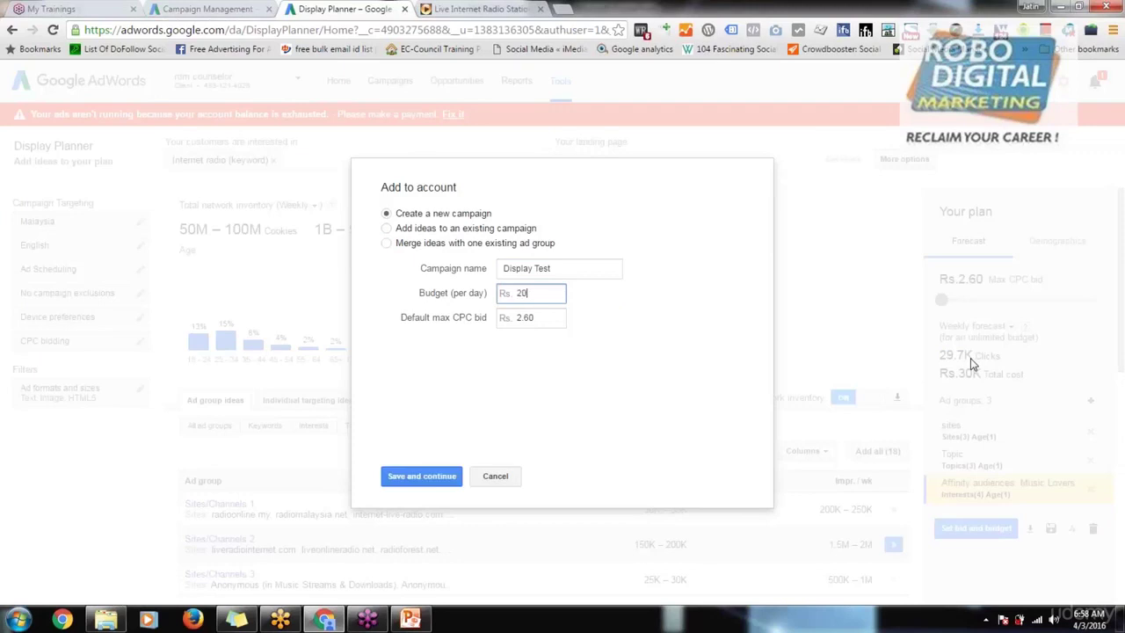
pyautogui.write('00')
pyautogui.click(622, 373)
pyautogui.doubleClick(536, 302)
pyautogui.doubleClick(545, 321)
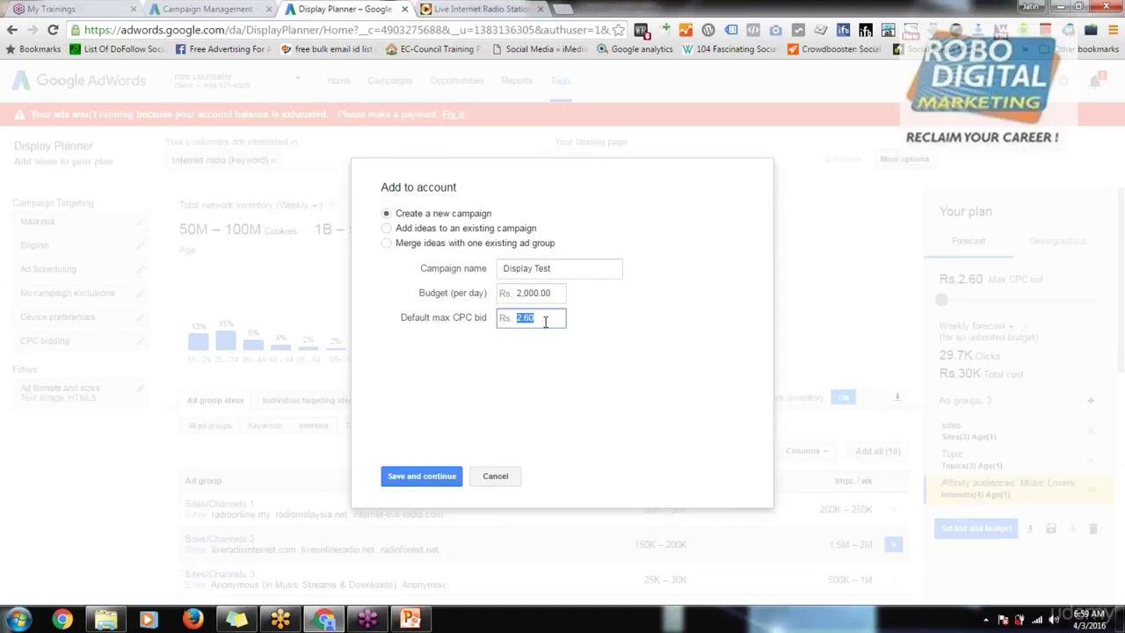
pyautogui.click(410, 479)
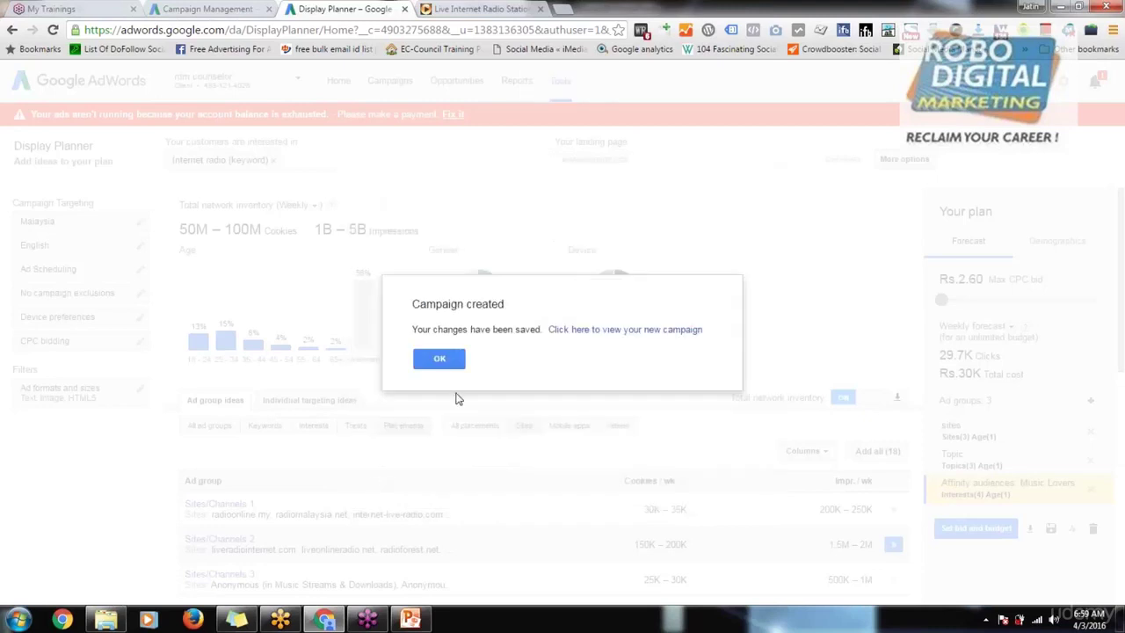
pyautogui.click(455, 364)
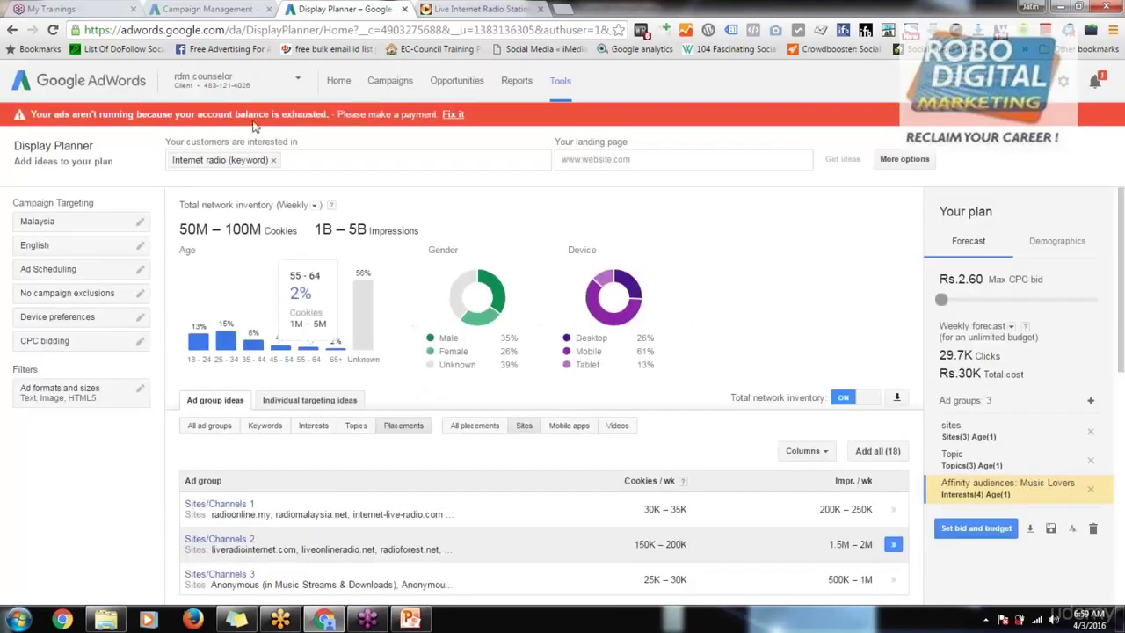
# - Close the Live Internet Radio Station page, open the Display Test campaign from the campaigns list, and view its ad groups and Display Network summary
pyautogui.click(386, 83)
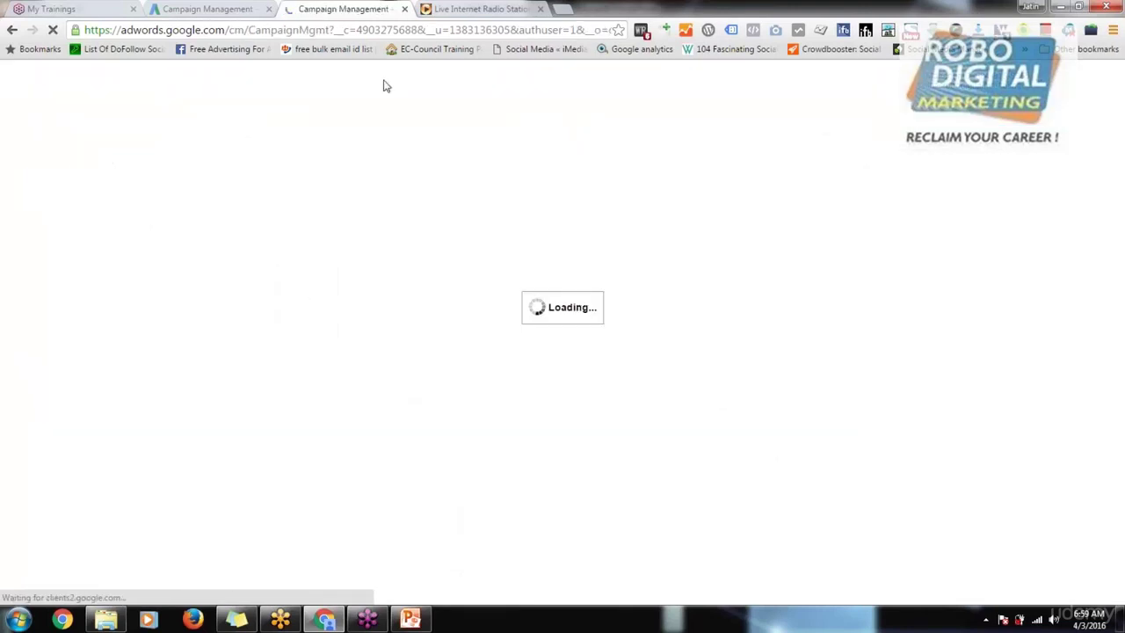
pyautogui.click(540, 9)
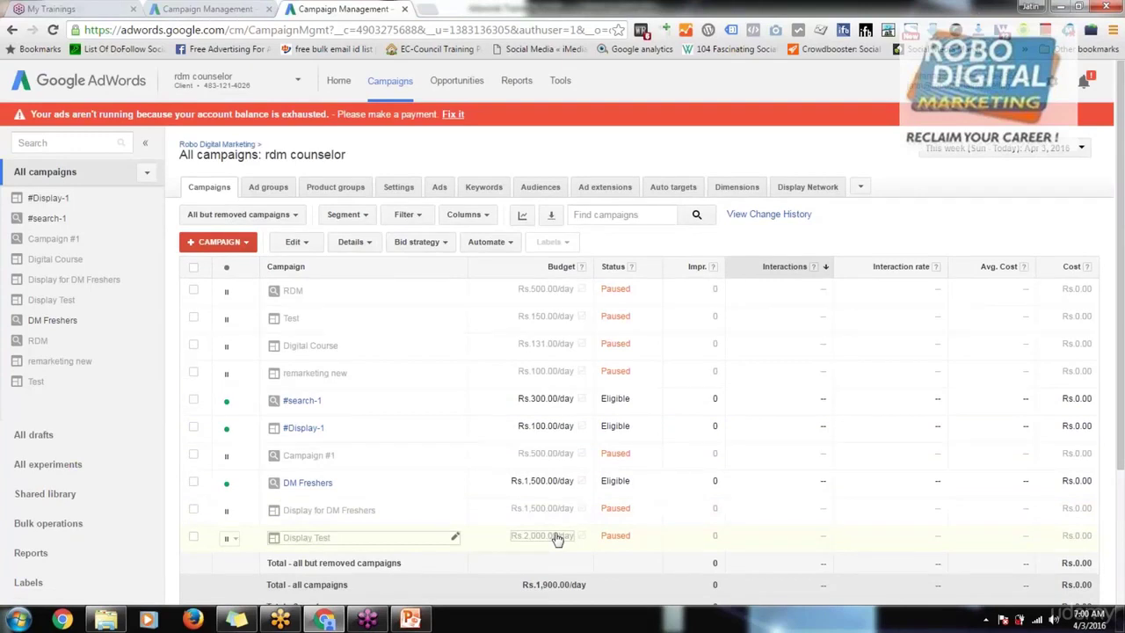
pyautogui.click(294, 546)
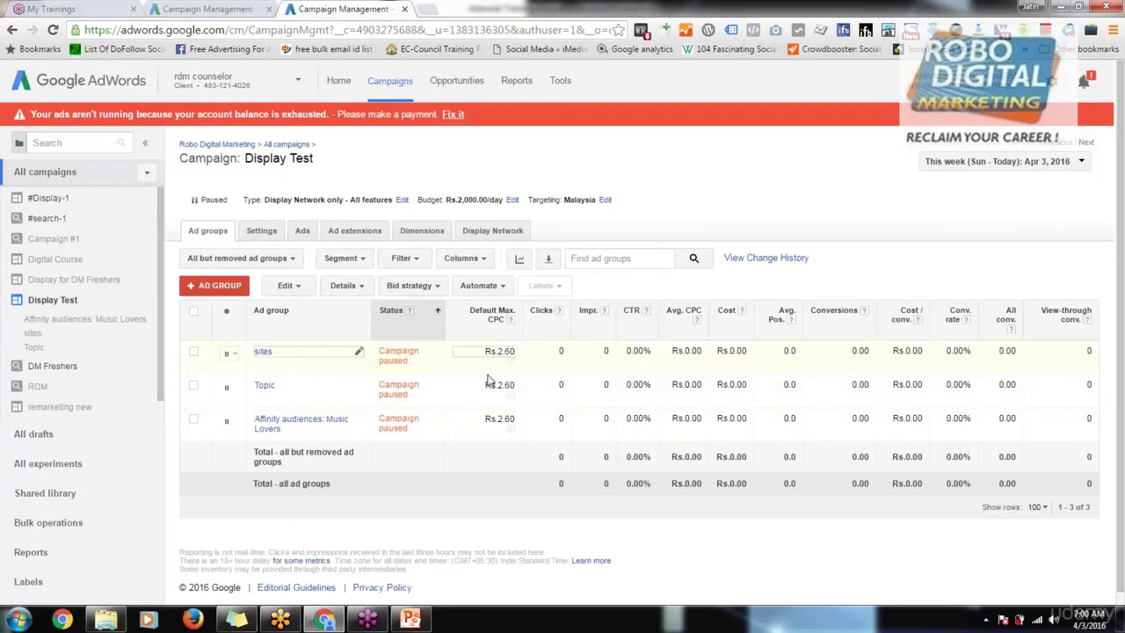
pyautogui.click(494, 231)
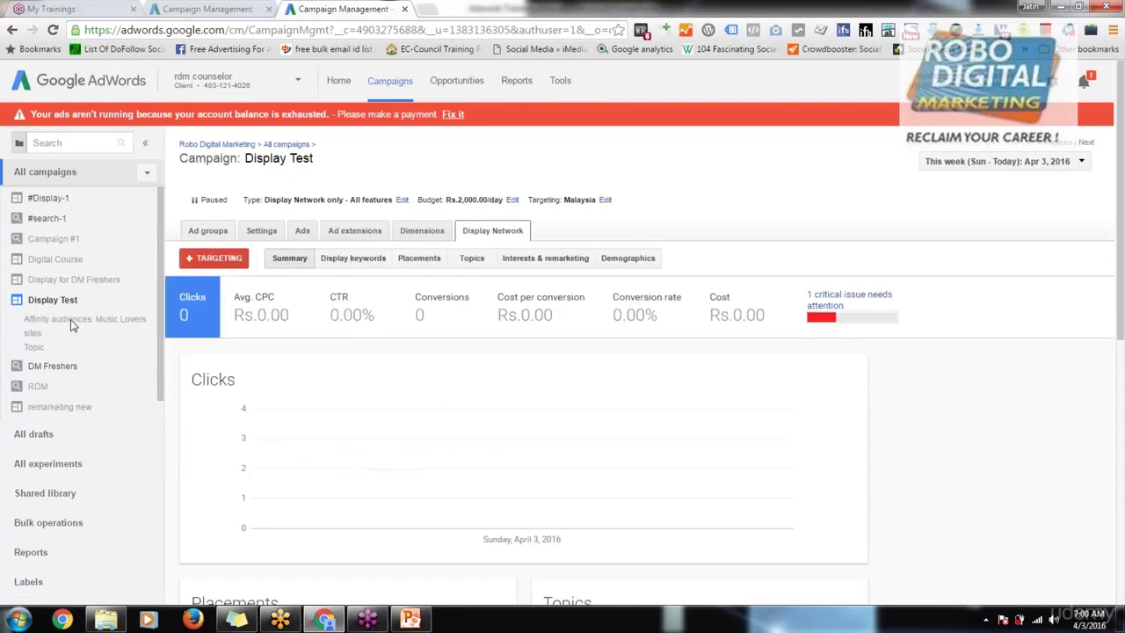
# - Review the Display Test campaign's placements and the Music Lovers affinity ad group's placements, topics and interests targeting
pyautogui.click(419, 260)
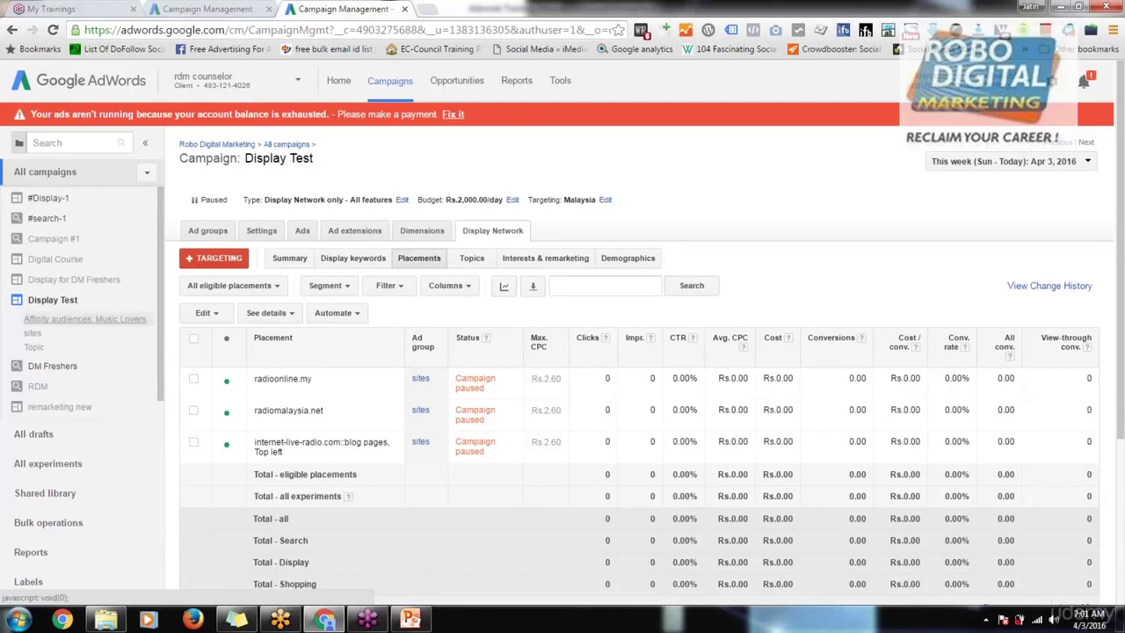
pyautogui.click(63, 324)
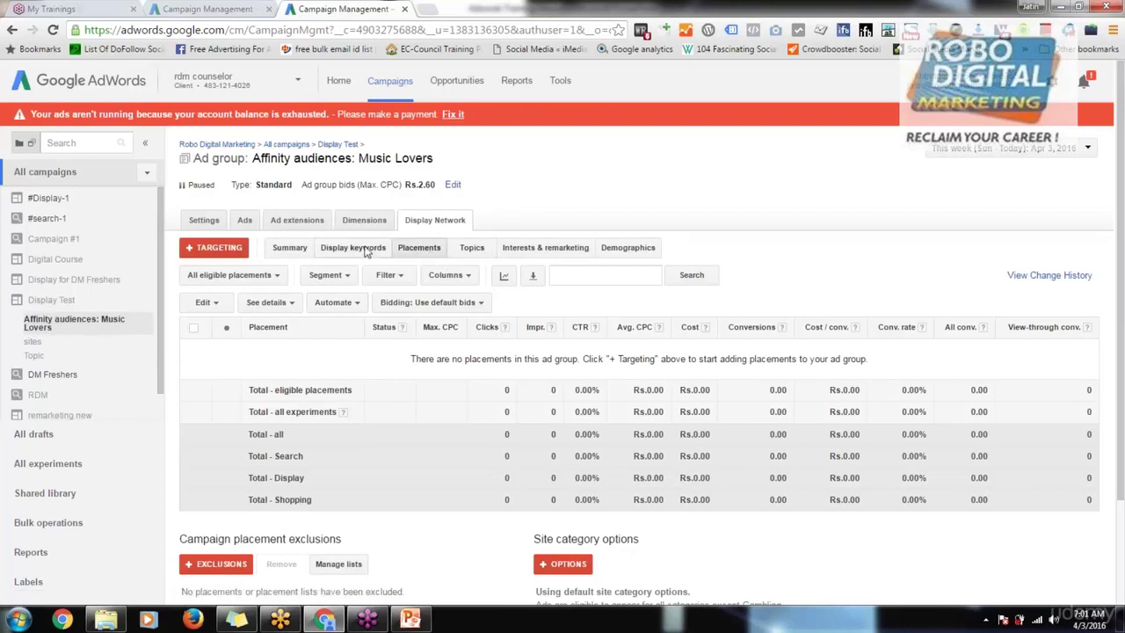
pyautogui.click(471, 250)
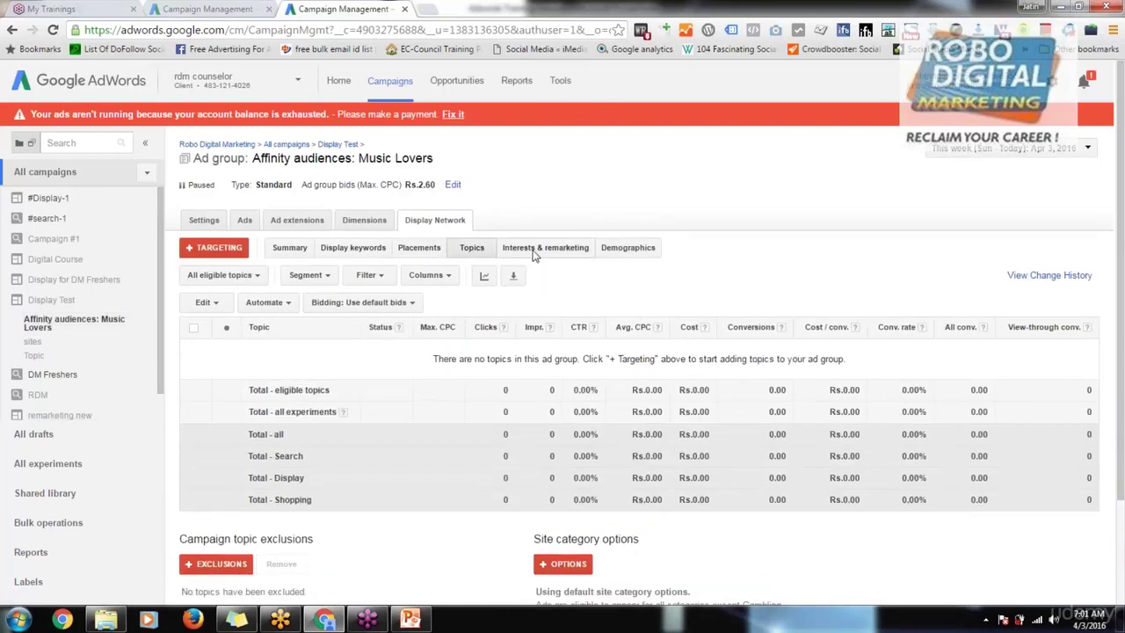
pyautogui.click(534, 250)
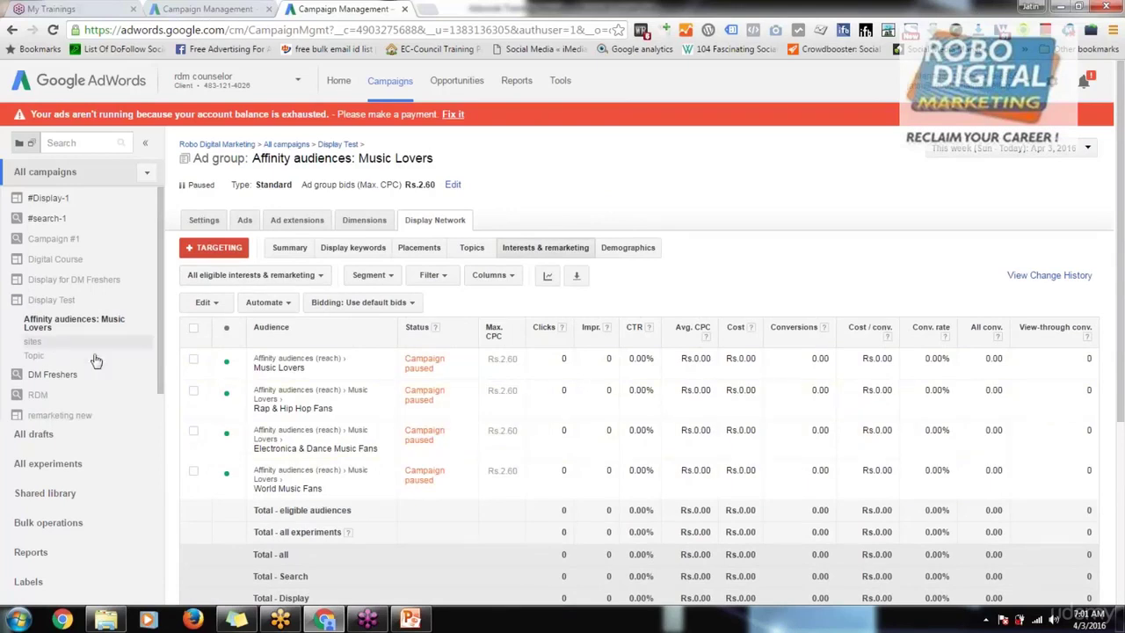
# - Check the placements targeted by the sites ad group and the topics targeted by the Topic ad group
pyautogui.click(53, 343)
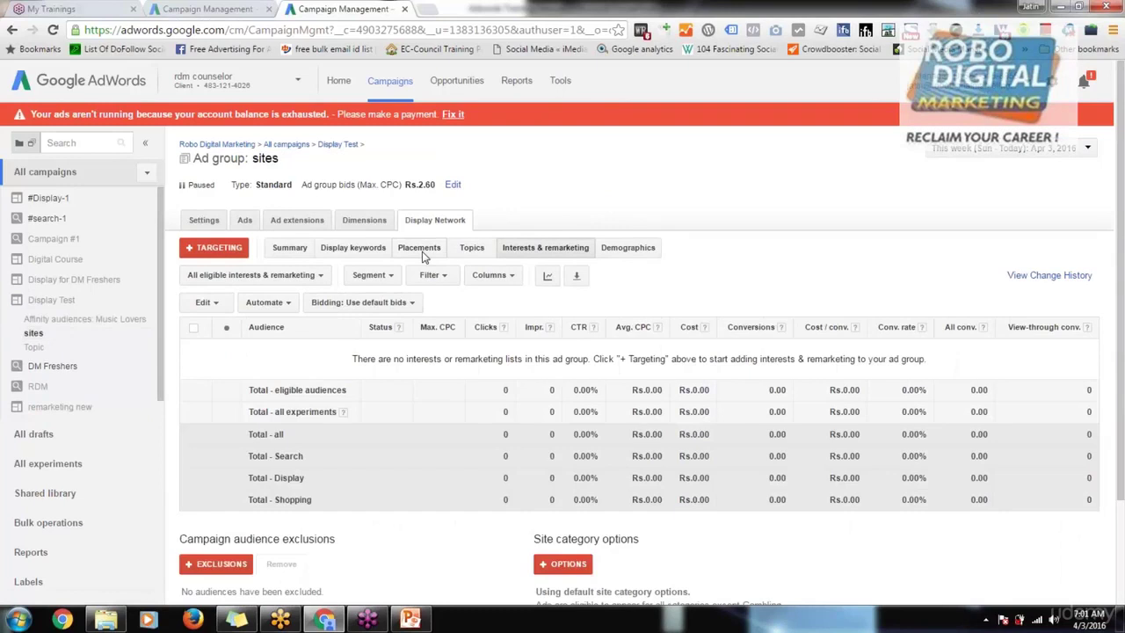
pyautogui.click(419, 250)
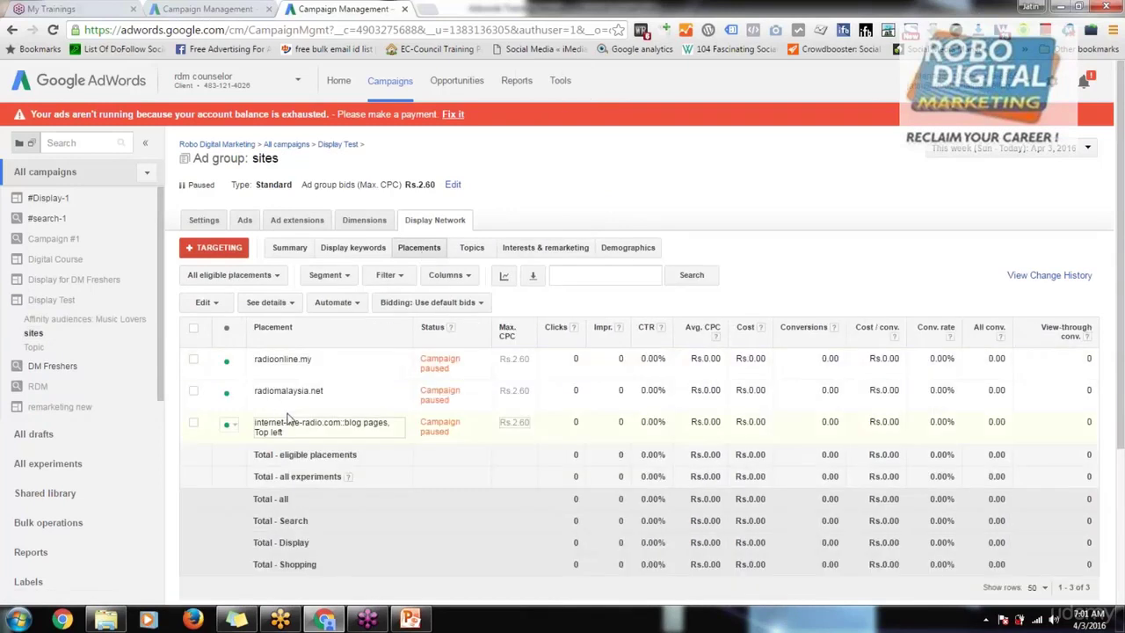
pyautogui.click(62, 347)
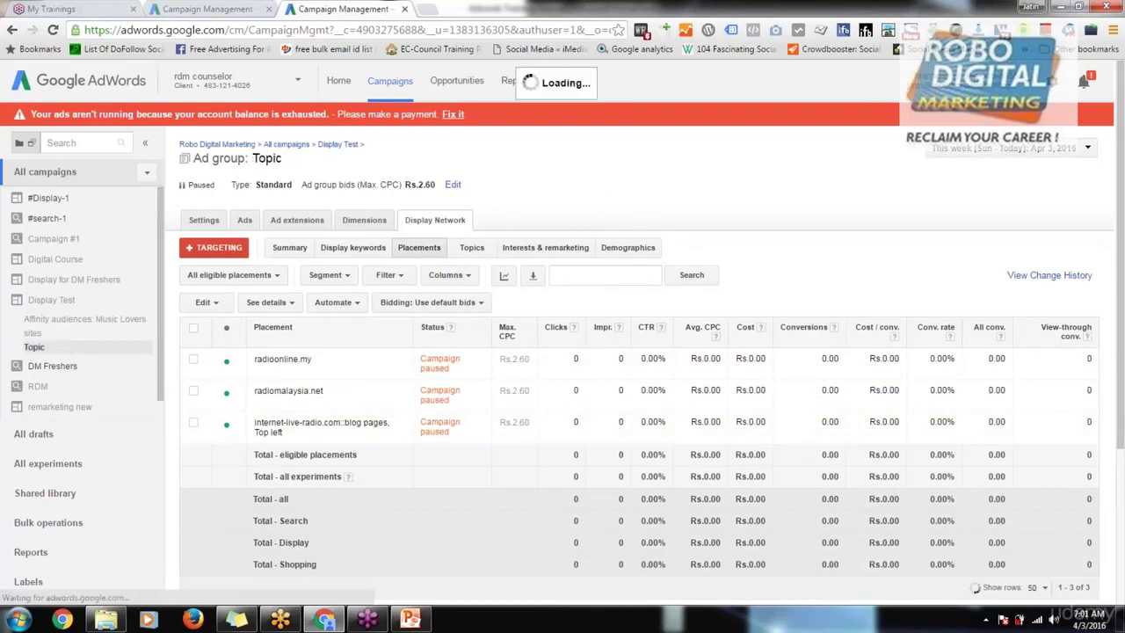
pyautogui.click(482, 251)
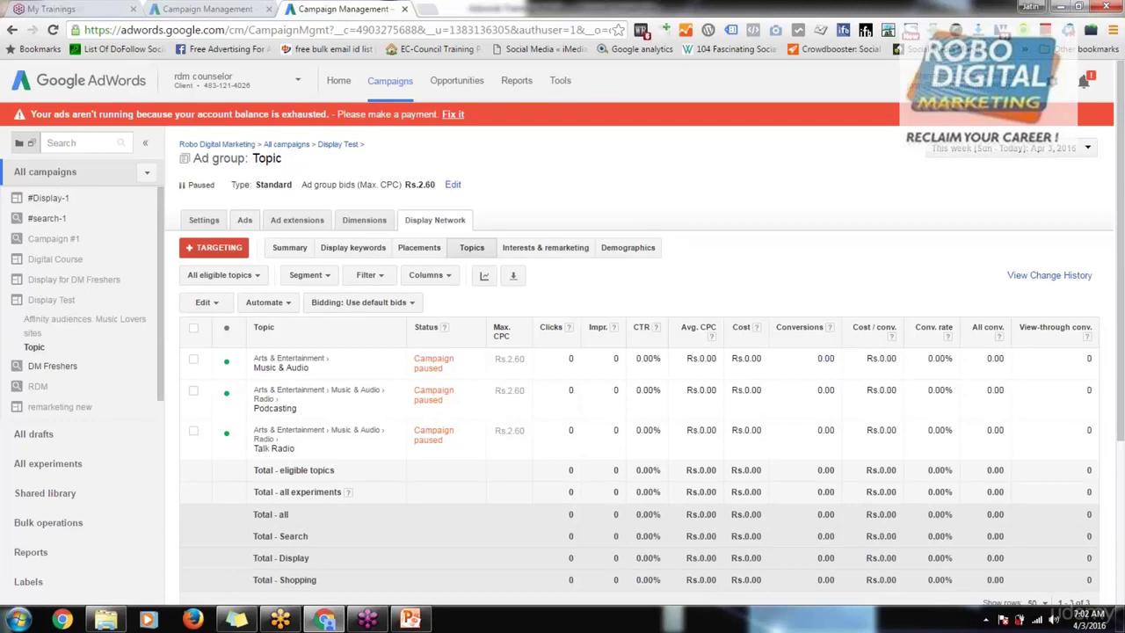
# - Open the Topic ad group's ads, examine the headline, description and URL fields of a new text ad, and cancel it
pyautogui.click(245, 221)
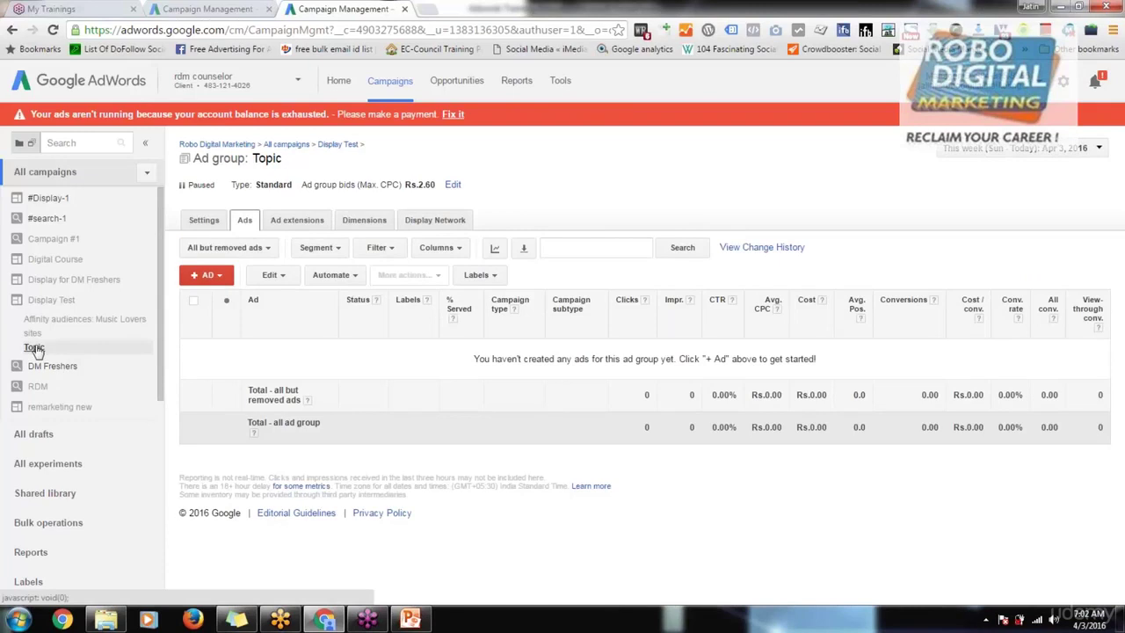
pyautogui.click(219, 275)
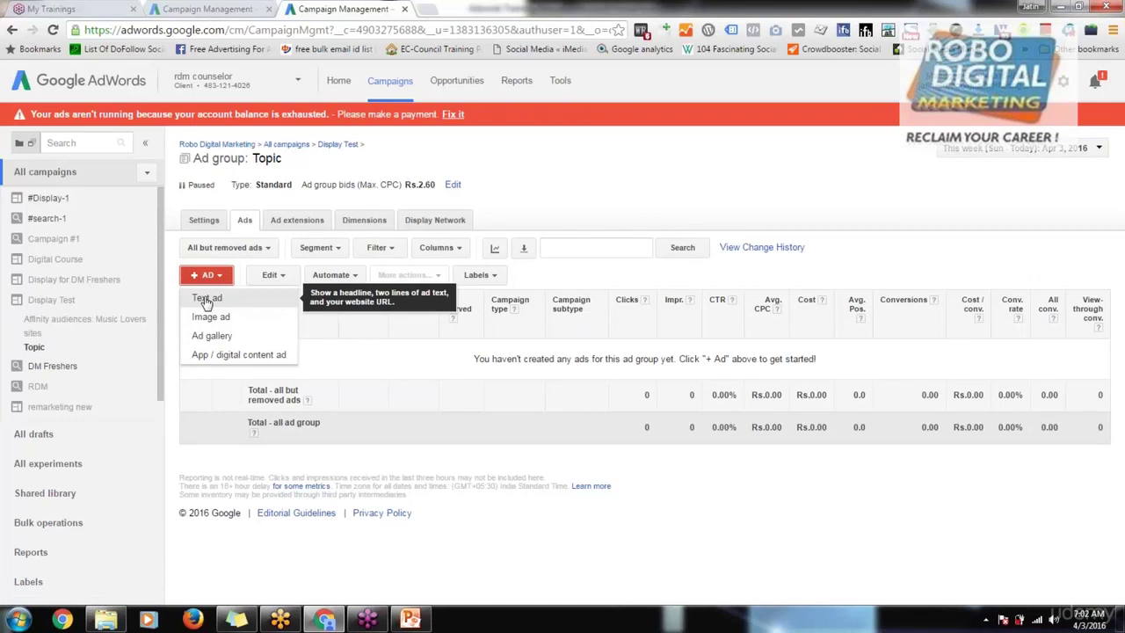
pyautogui.click(207, 300)
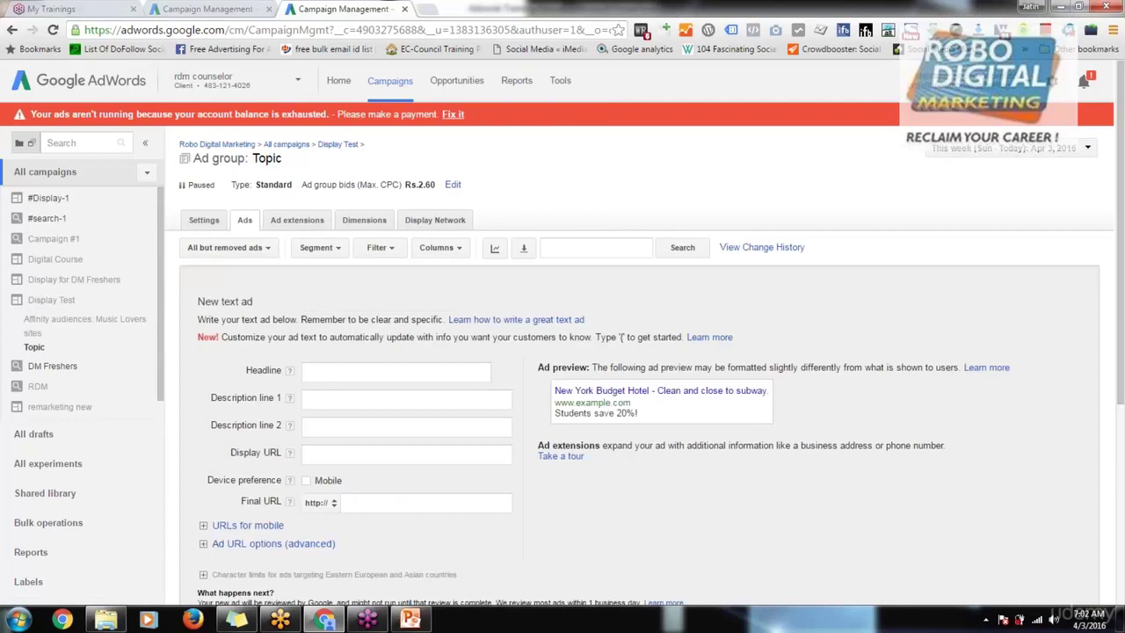
pyautogui.click(330, 376)
pyautogui.click(309, 398)
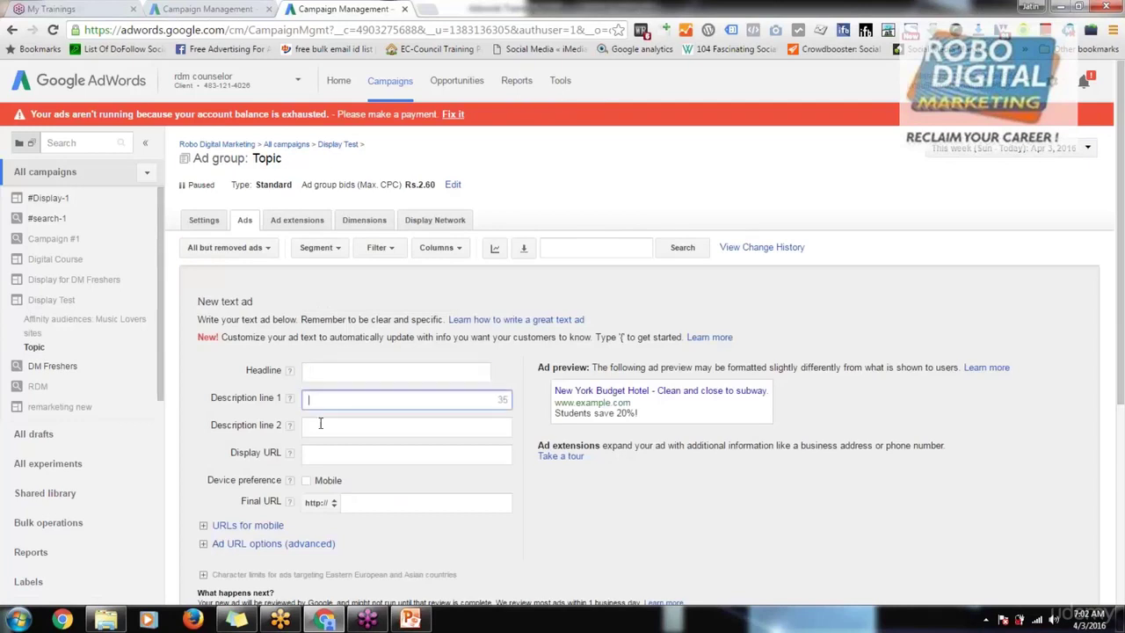
pyautogui.click(321, 429)
pyautogui.click(326, 455)
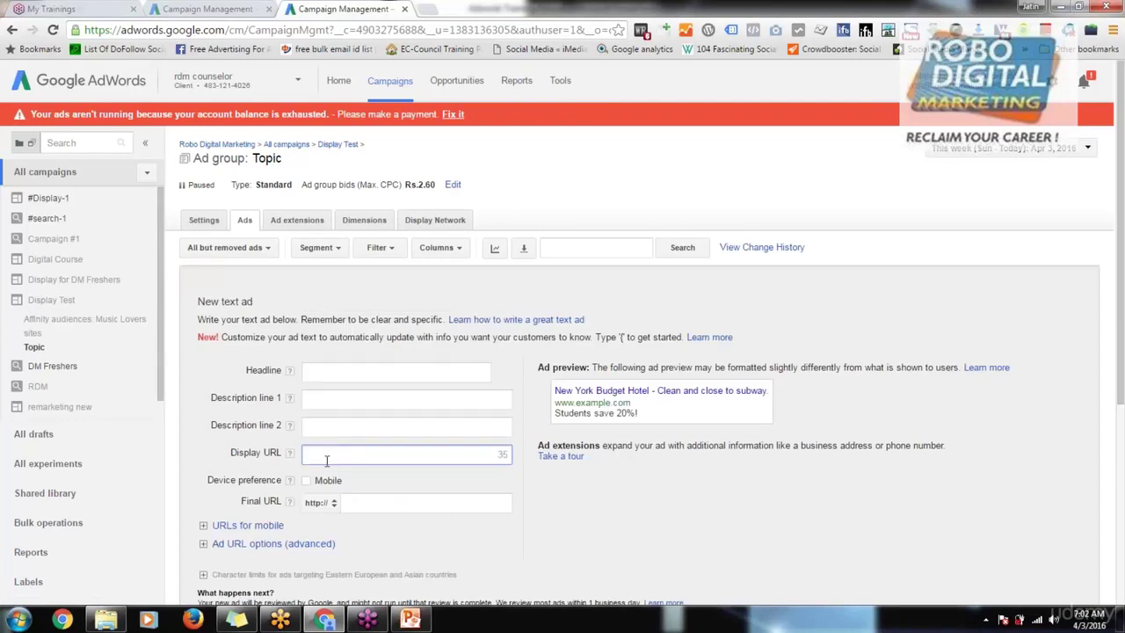
pyautogui.click(373, 505)
pyautogui.scroll(-3, 372, 512)
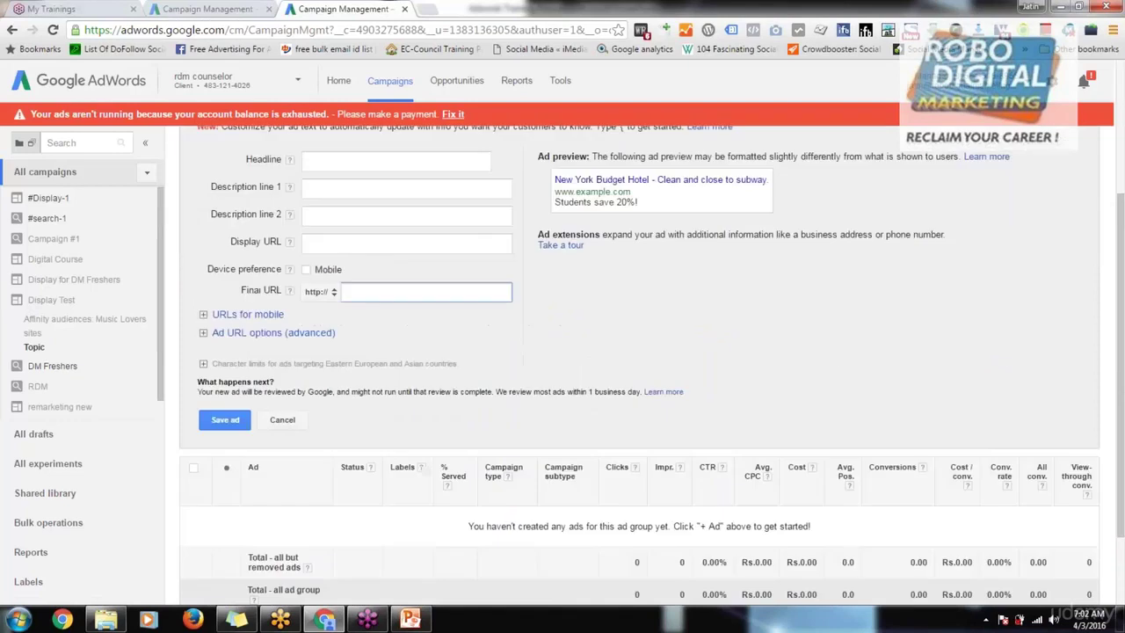
pyautogui.click(283, 421)
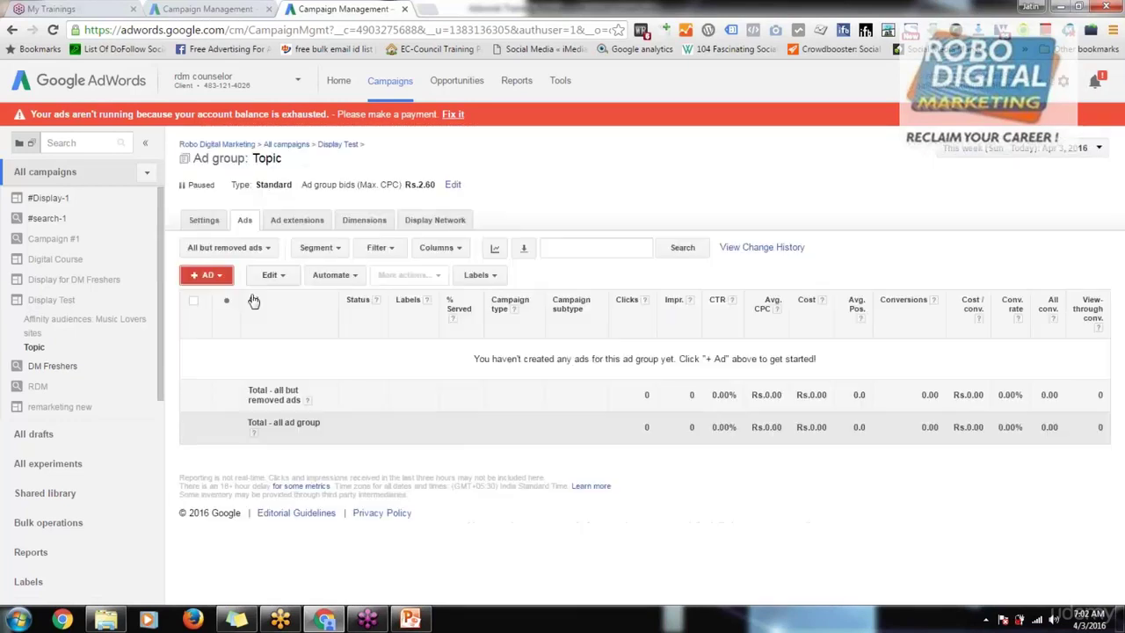
# - Start a new image ad in the Topic ad group, ready to receive a website address for ad ideas
pyautogui.click(211, 275)
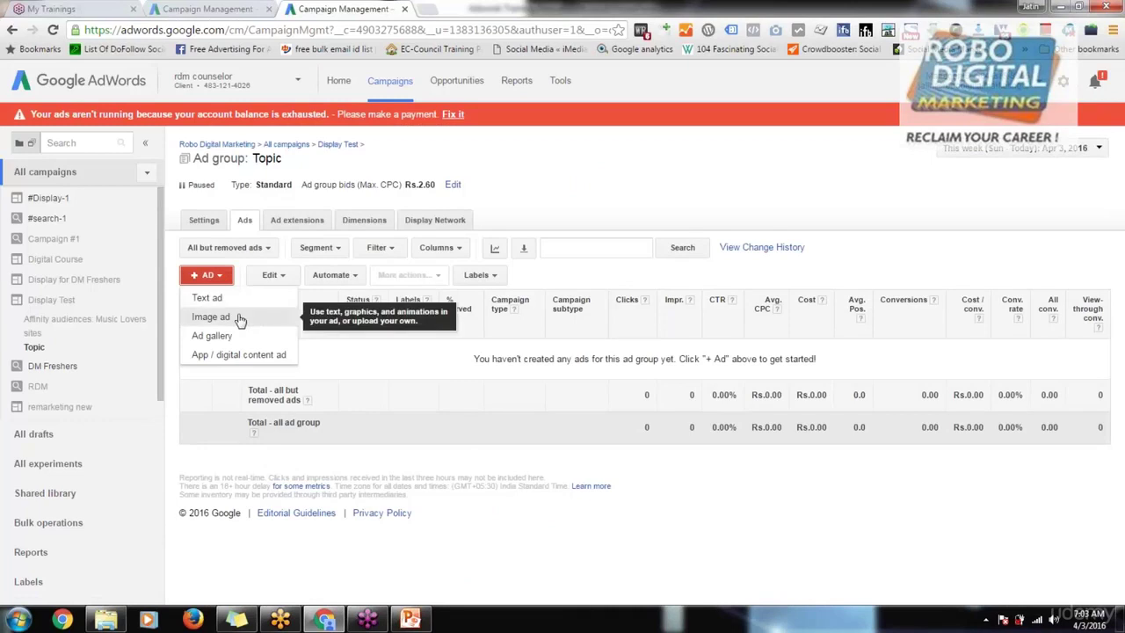
pyautogui.click(238, 316)
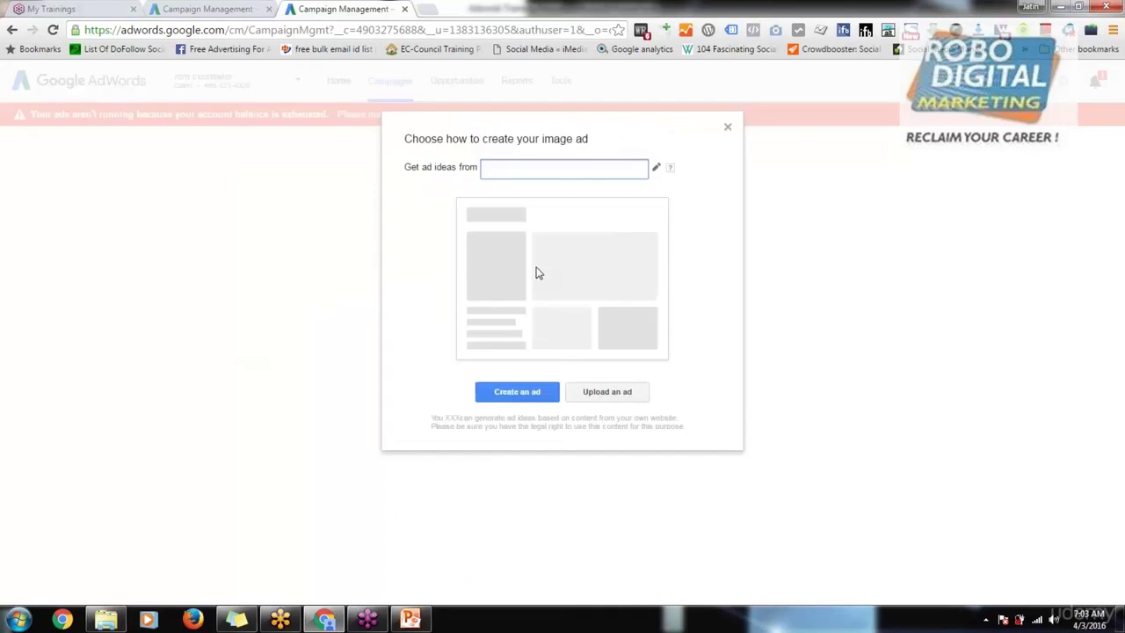
pyautogui.click(516, 170)
# - Open the Suria FM website at suriafm.com.my in a new browser tab
pyautogui.click(431, 18)
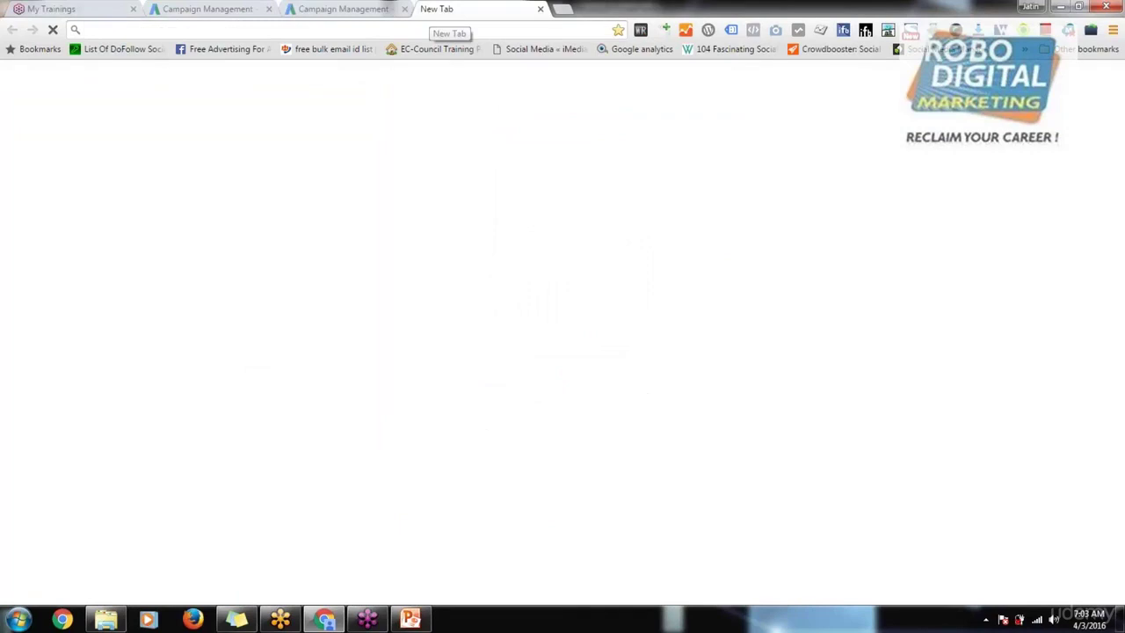
pyautogui.write('suria.fm.com')
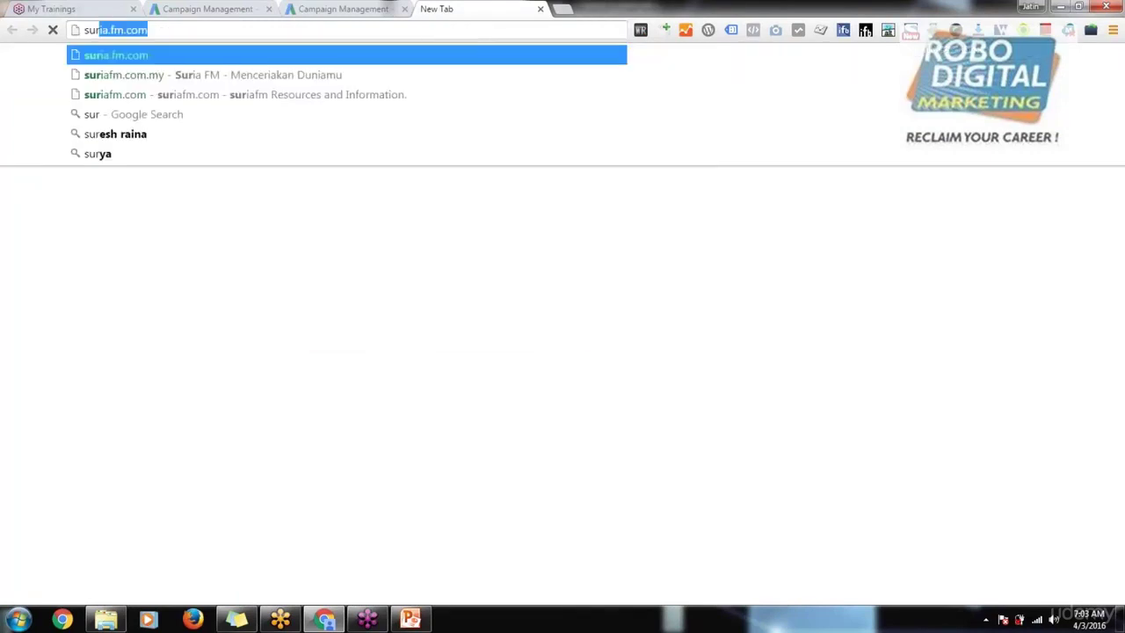
pyautogui.press('Return')
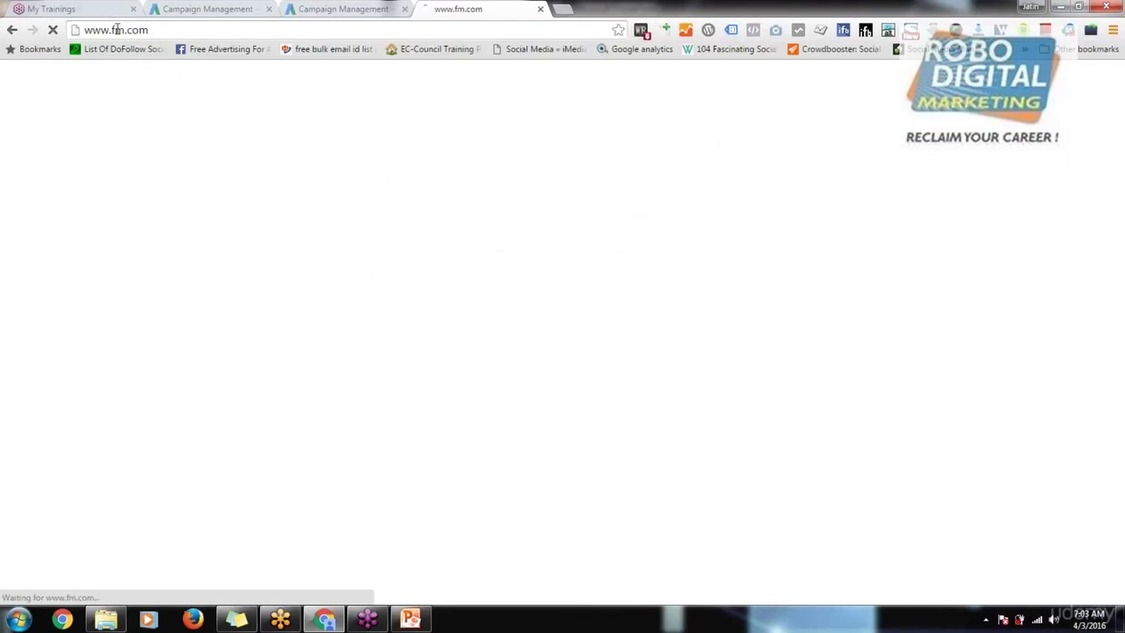
pyautogui.doubleClick(117, 30)
pyautogui.tripleClick(117, 30)
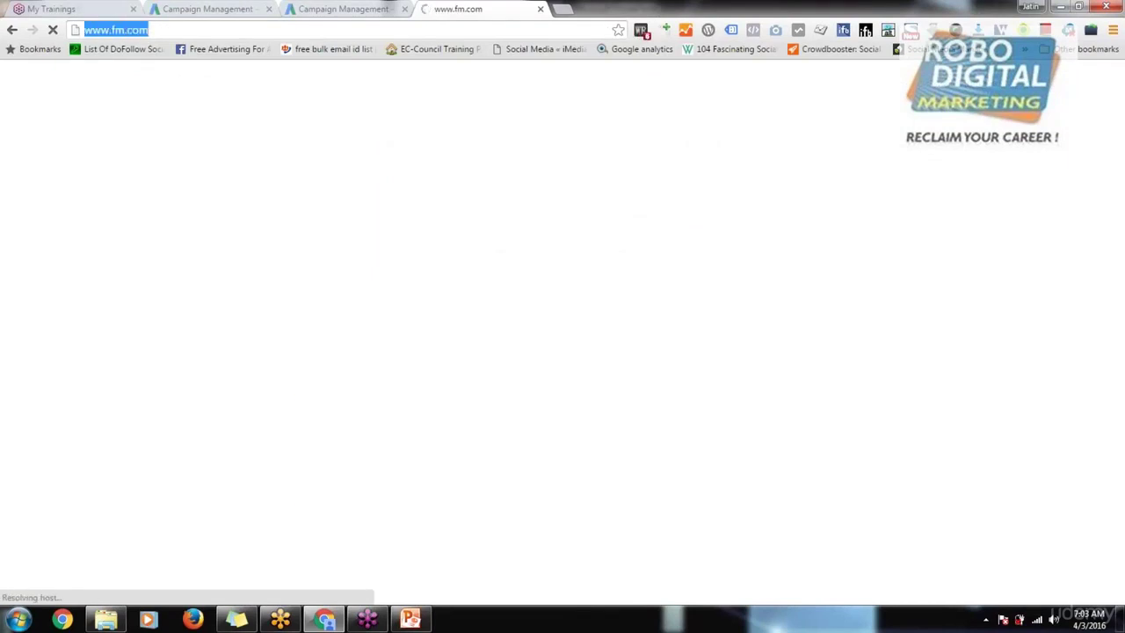
pyautogui.write('suriaf')
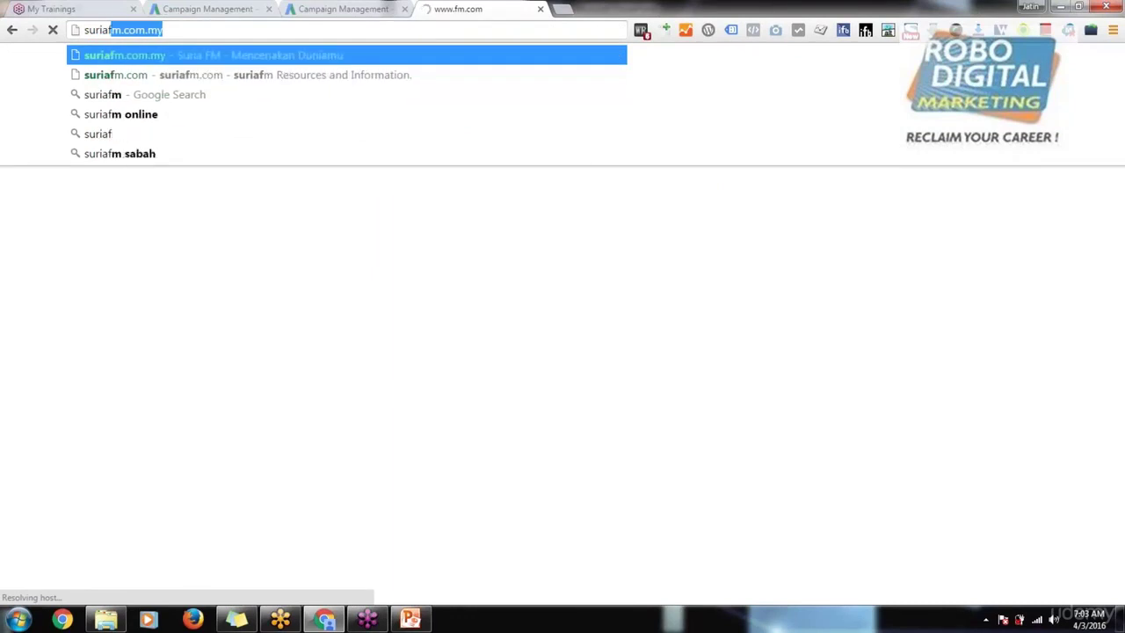
pyautogui.write('m.com')
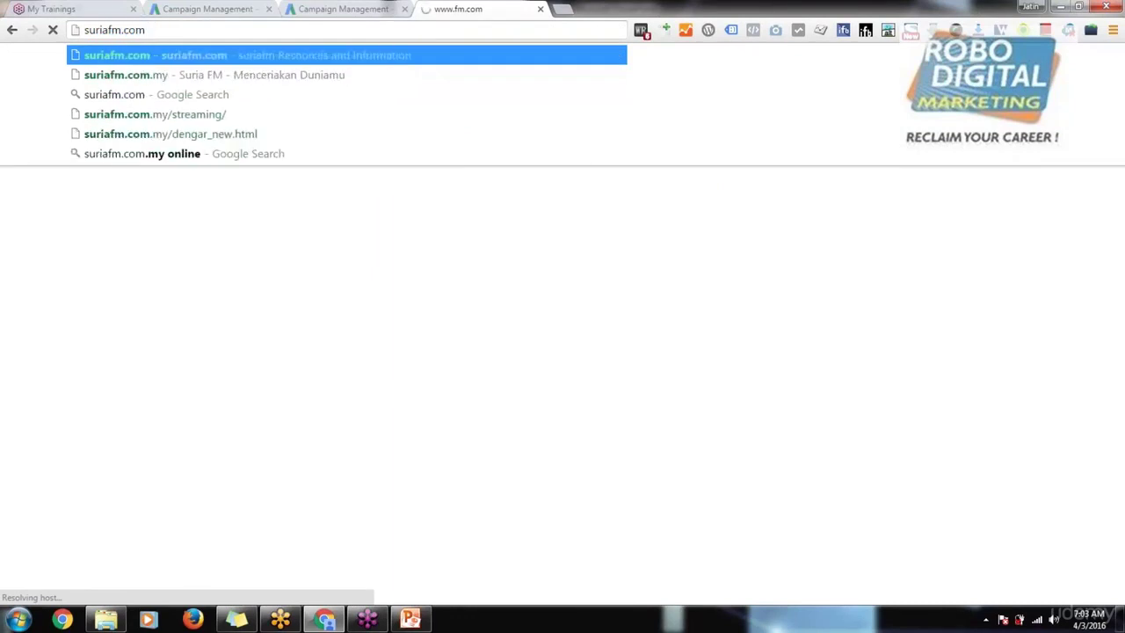
pyautogui.press('Down')
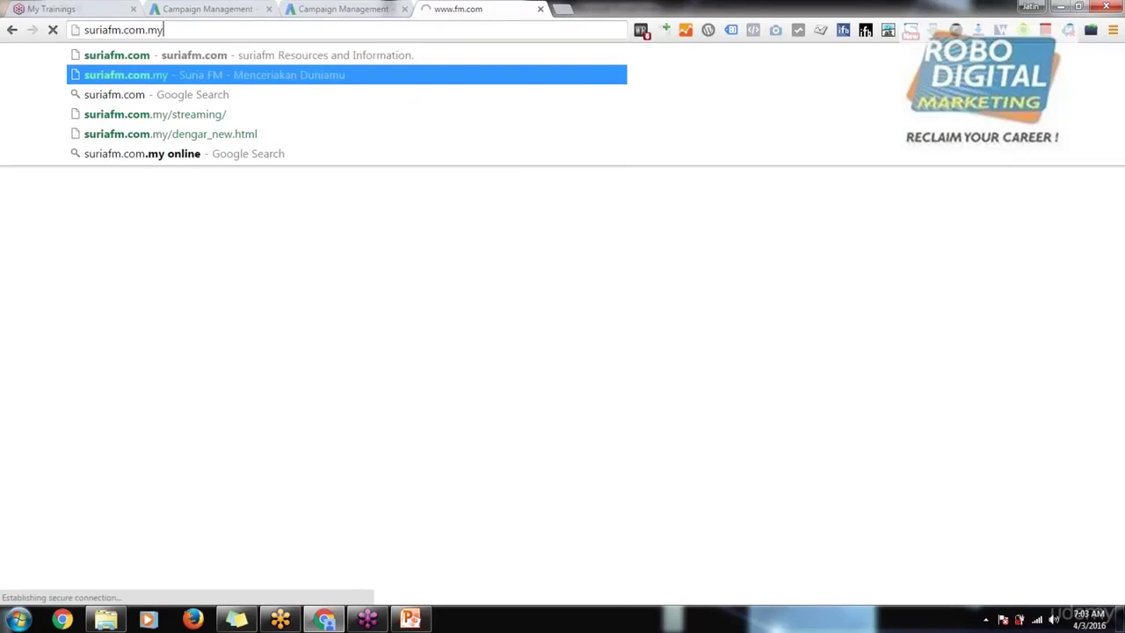
pyautogui.press('Escape')
pyautogui.press('Return')
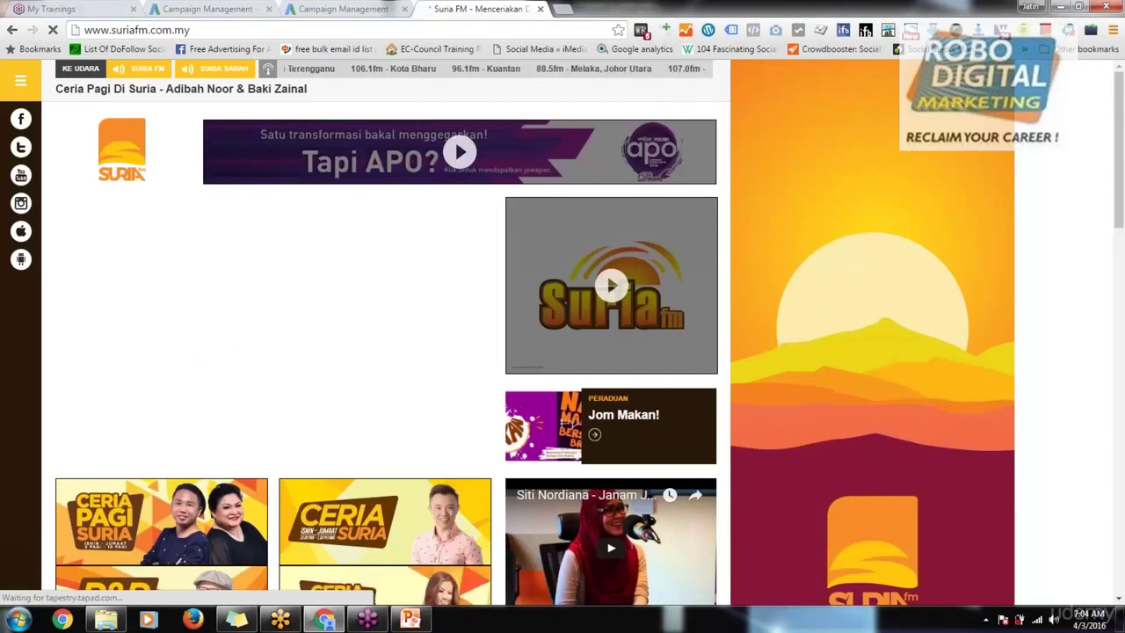
# - Open the Grandstand Suria show page on the Suria FM site and copy its web address
pyautogui.scroll(-4, 563, 334)
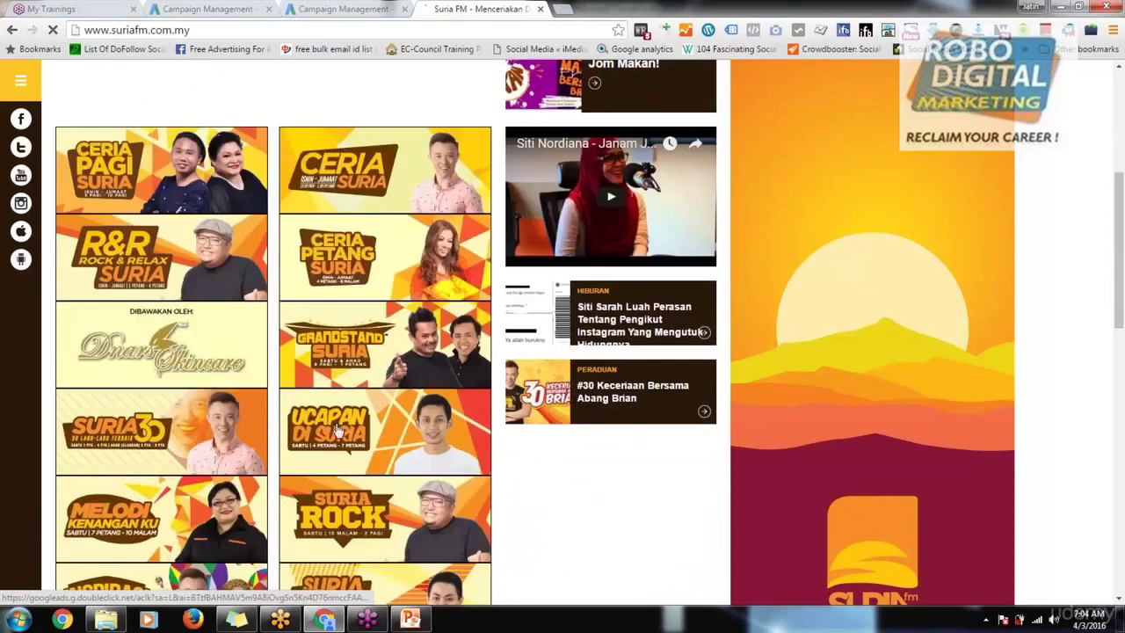
pyautogui.click(235, 360)
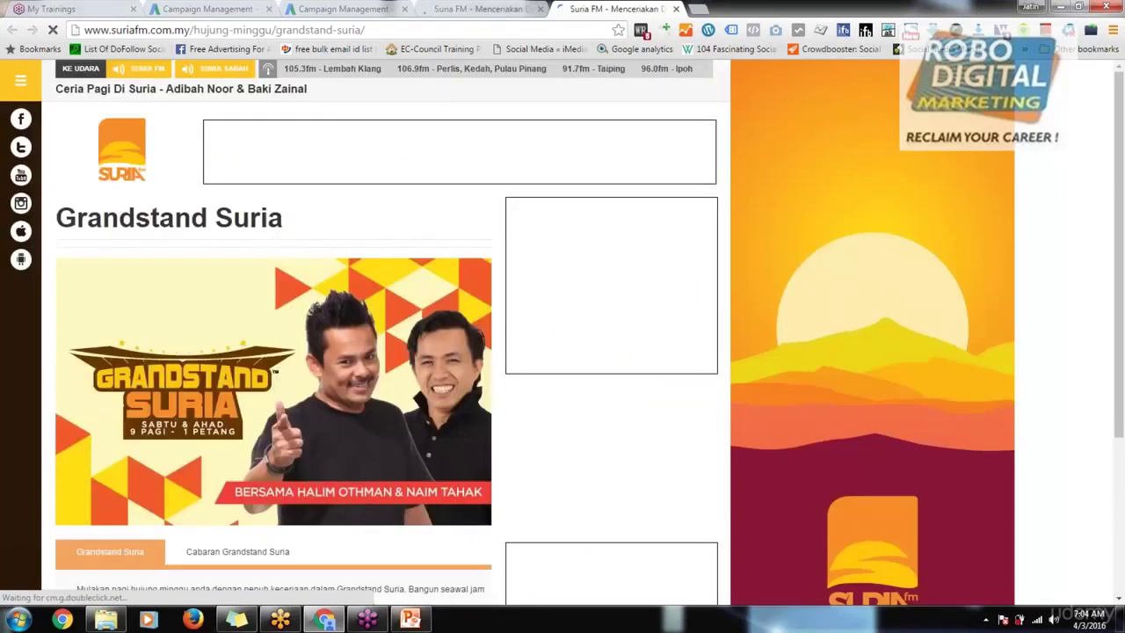
pyautogui.click(230, 30)
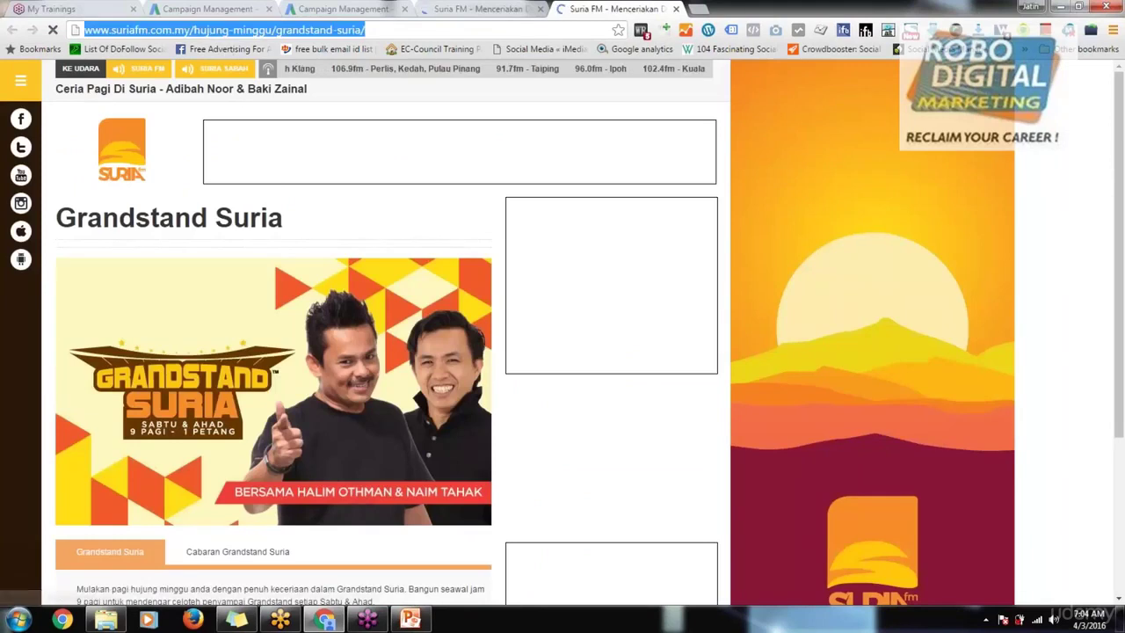
pyautogui.click(361, 8)
pyautogui.click(514, 172)
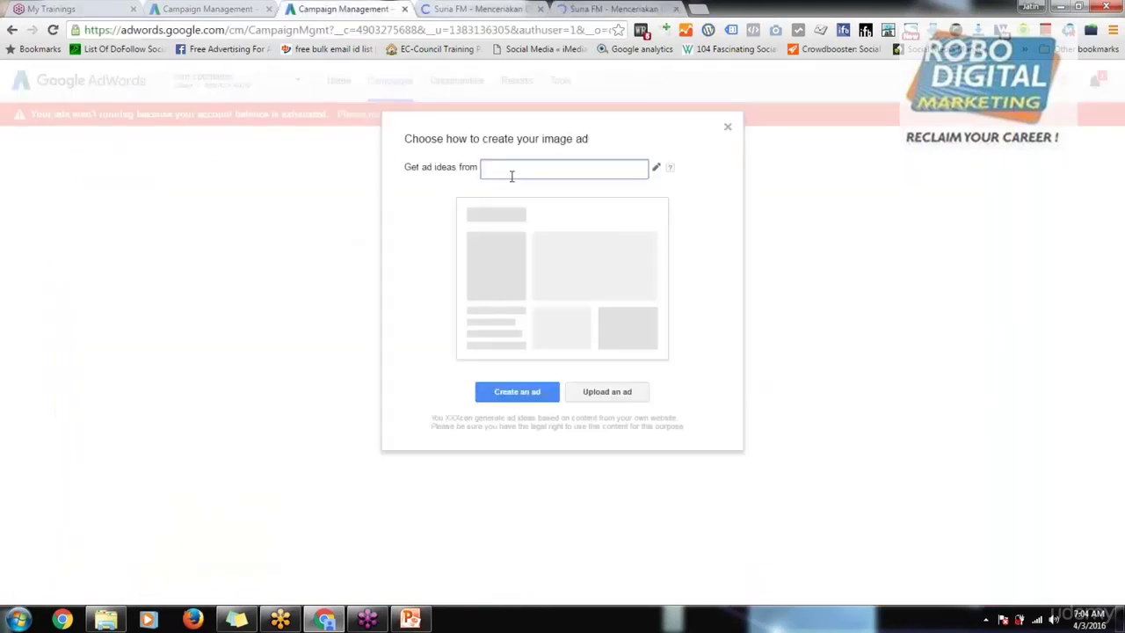
pyautogui.hotkey('ctrl', 'v')
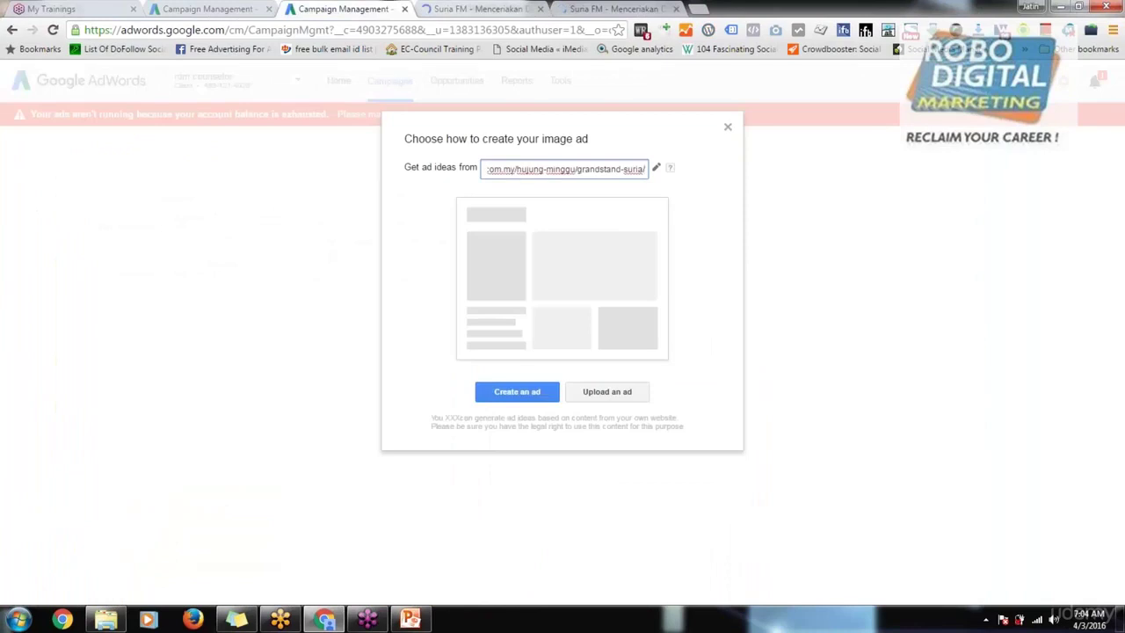
pyautogui.click(535, 392)
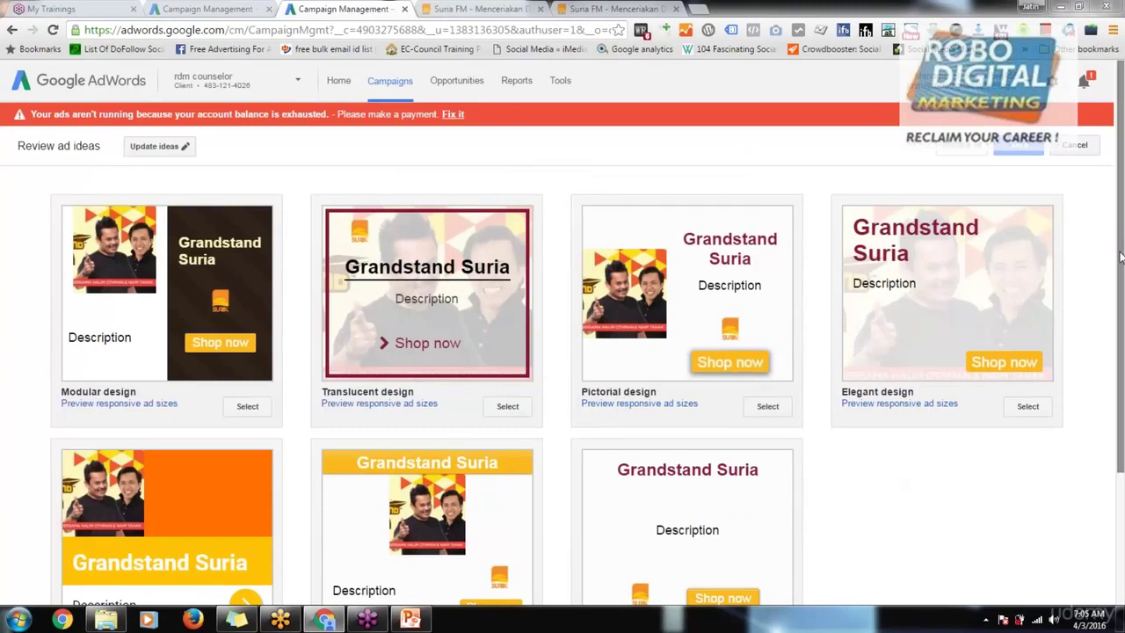
# - Look over the generated ad ideas, open the Translucent design for editing, and review its image, button and URL settings
pyautogui.moveTo(1122, 235); pyautogui.dragTo(1120, 283)
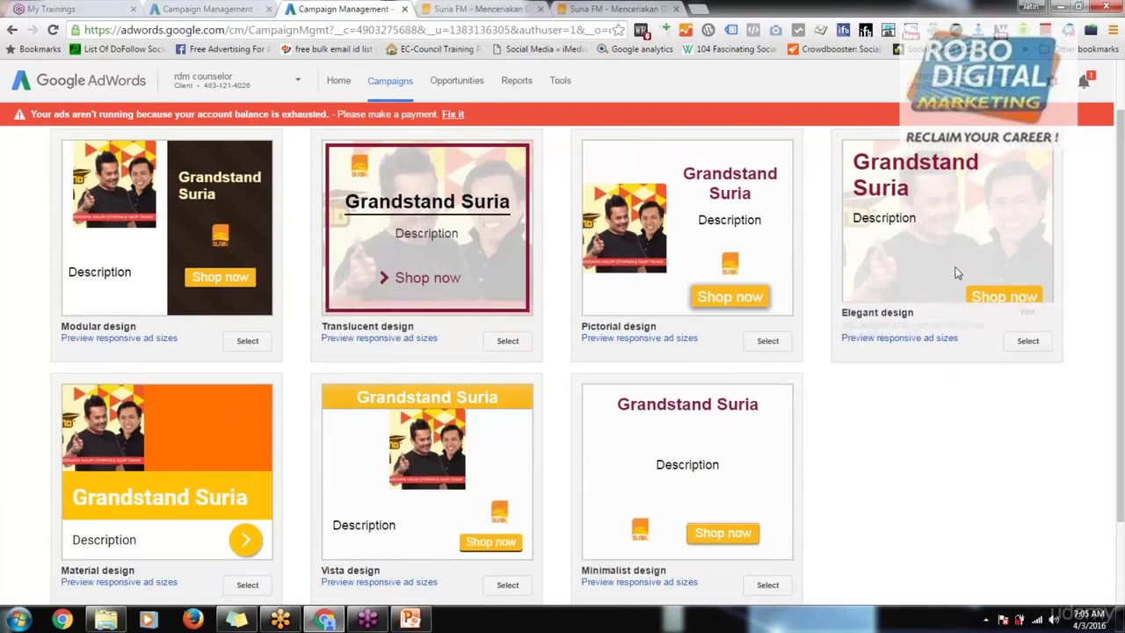
pyautogui.moveTo(957, 273)
pyautogui.moveTo(447, 296)
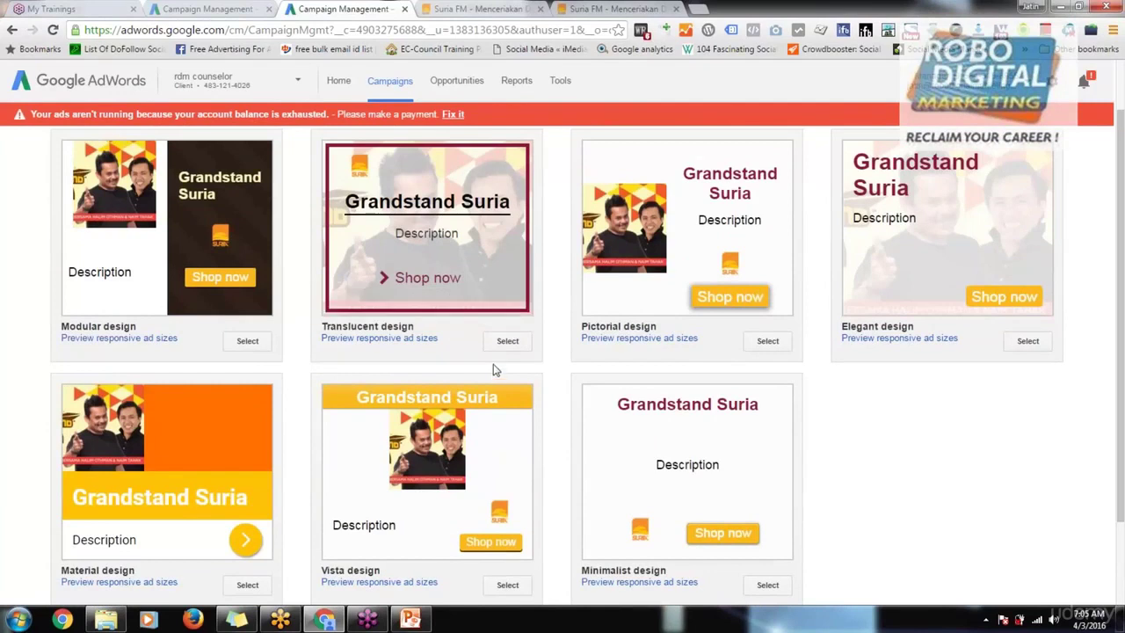
pyautogui.click(507, 311)
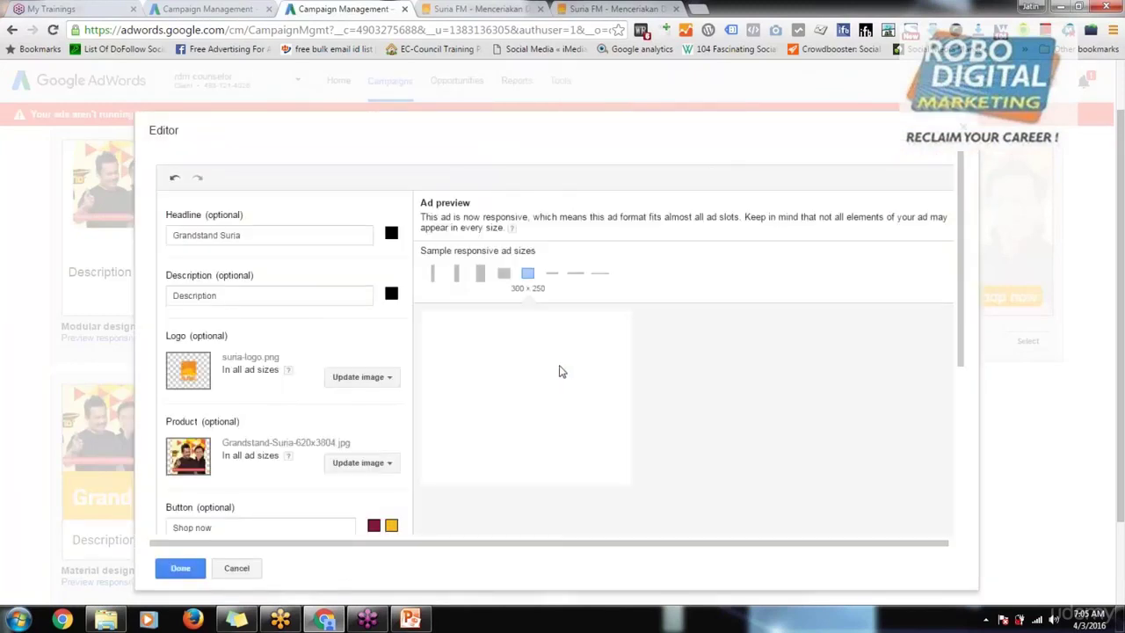
pyautogui.scroll(-3, 560, 371)
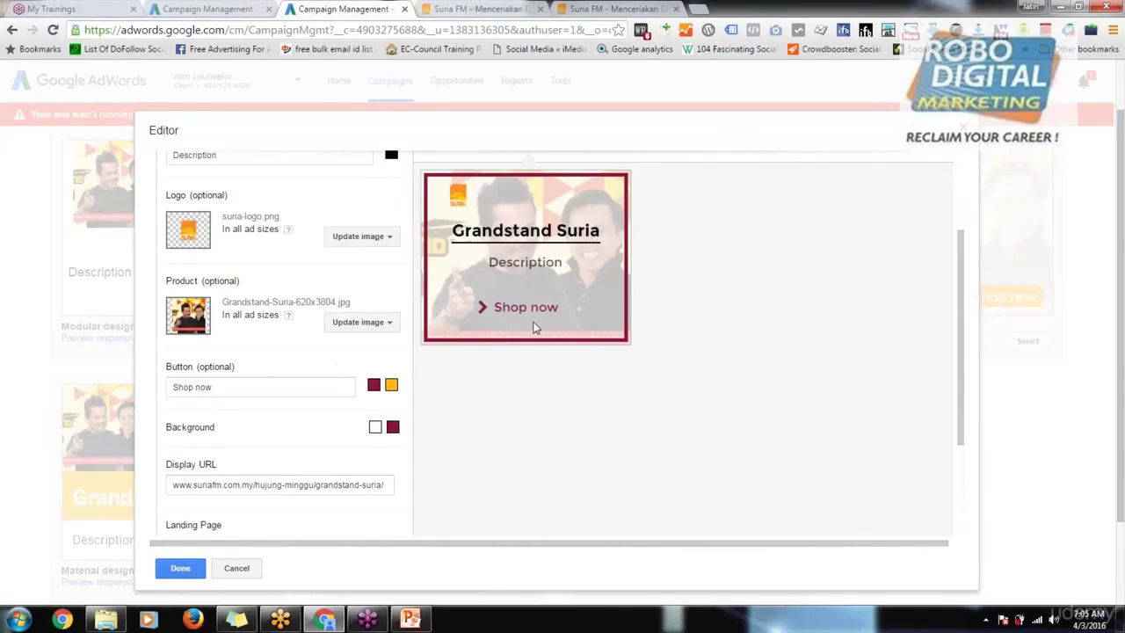
# - Copy the start of the Interview paragraph from the Grandstand Suria page and paste it as the ad's description
pyautogui.scroll(2, 533, 327)
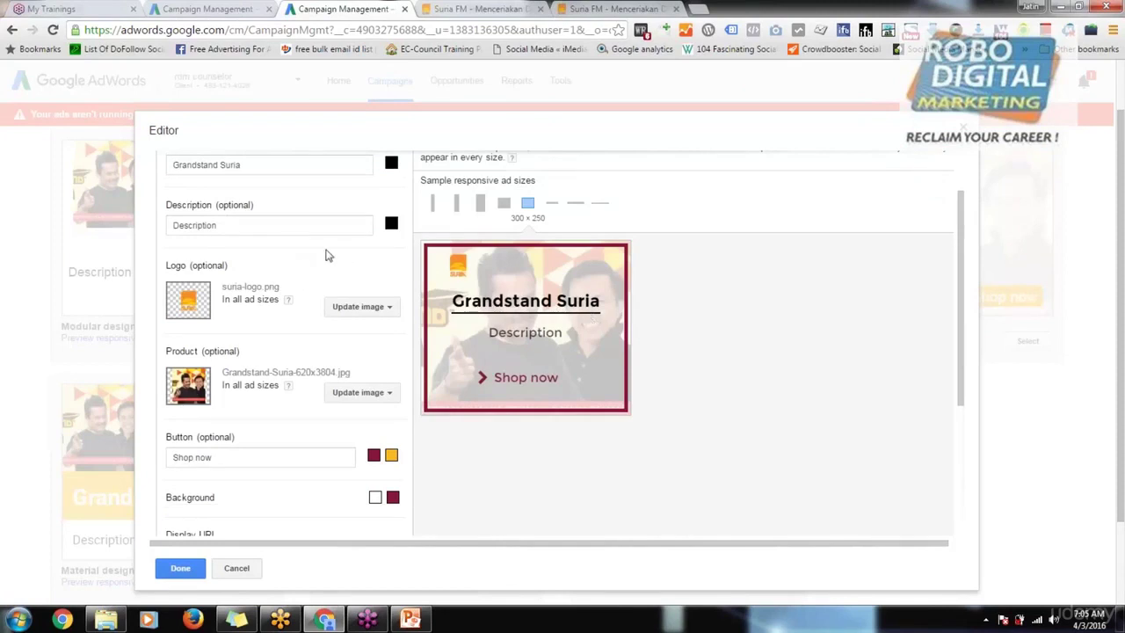
pyautogui.doubleClick(201, 225)
pyautogui.click(615, 8)
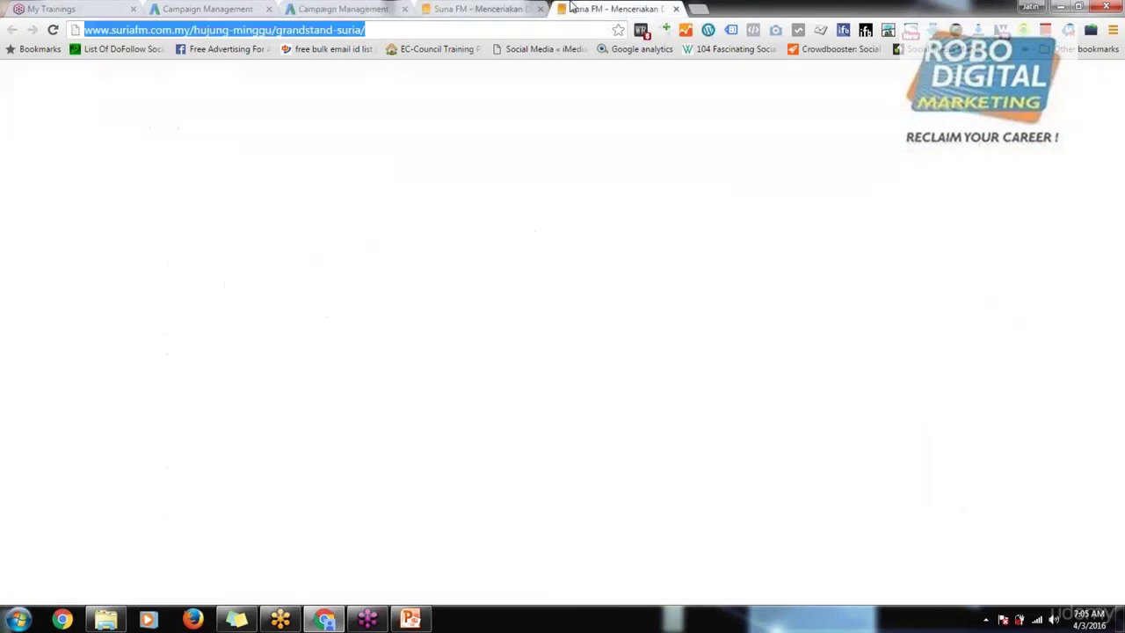
pyautogui.scroll(-3, 436, 215)
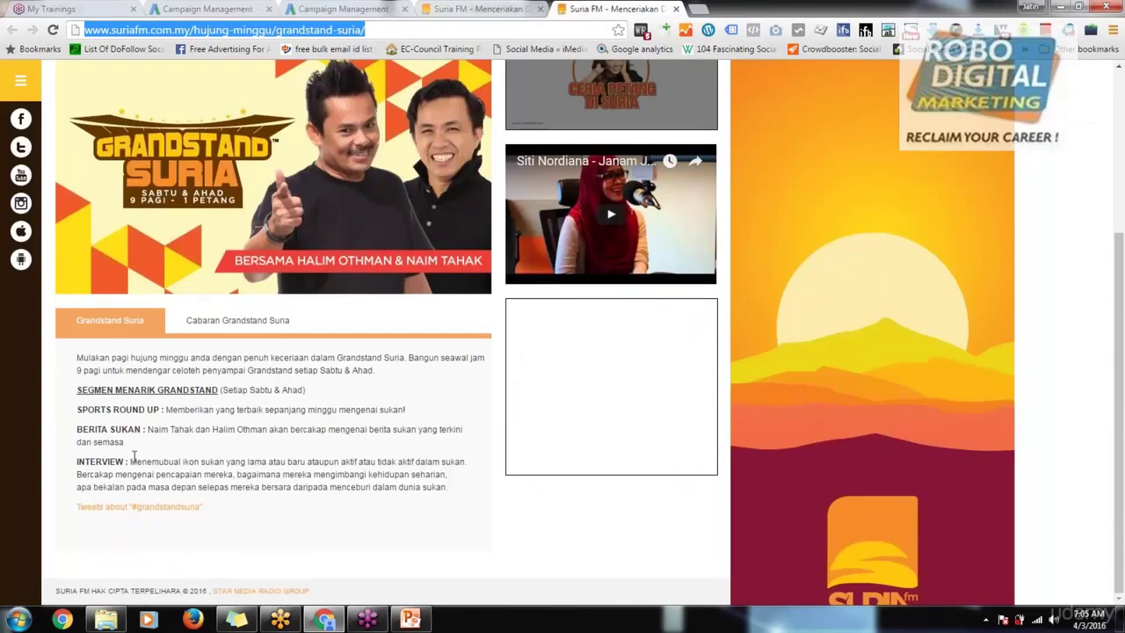
pyautogui.moveTo(130, 462); pyautogui.dragTo(235, 475)
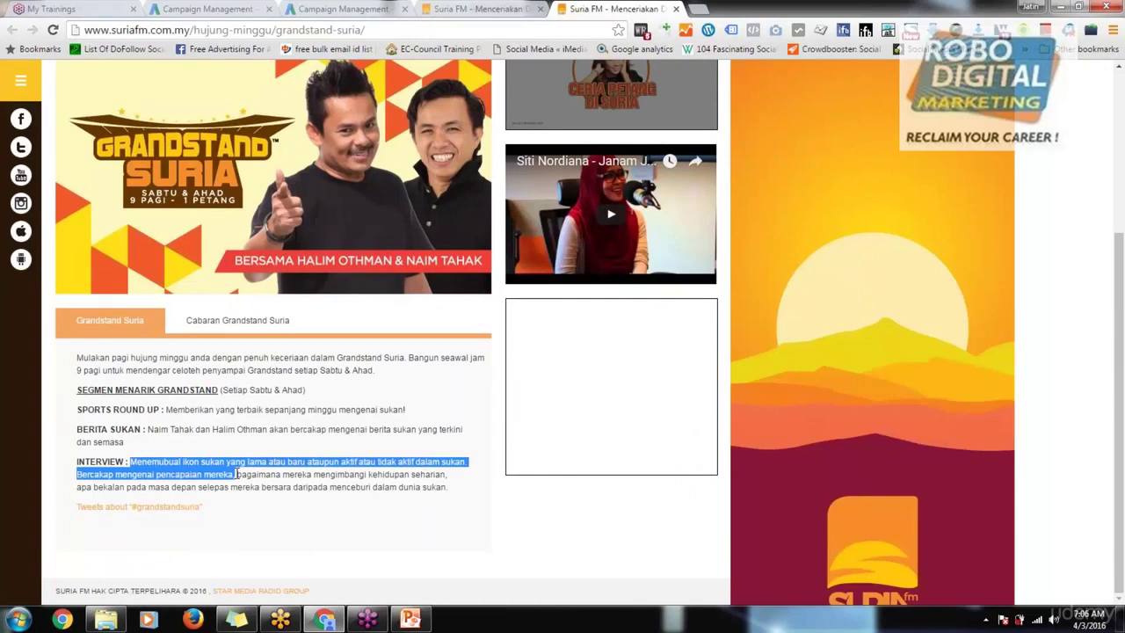
pyautogui.click(343, 9)
pyautogui.hotkey('ctrl', 'v')
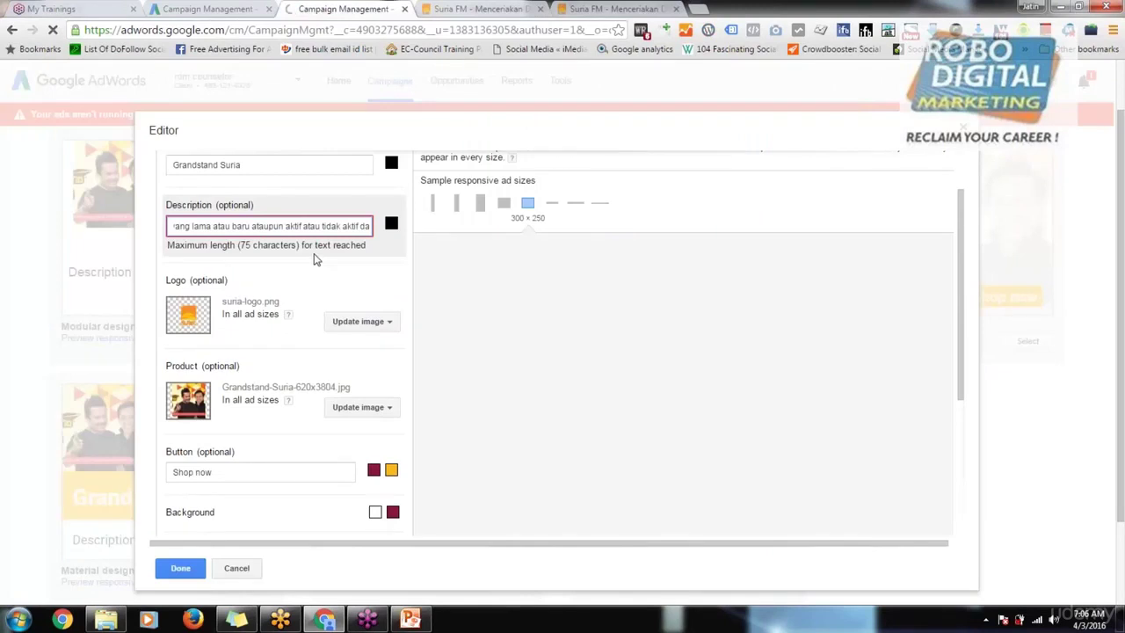
# - Shorten the ad's description to "Menemubual ikon sukan yang lama atau bar"
pyautogui.press('BackSpace')
pyautogui.press('BackSpace')
pyautogui.press('BackSpace')
pyautogui.press('BackSpace')
pyautogui.press('BackSpace')
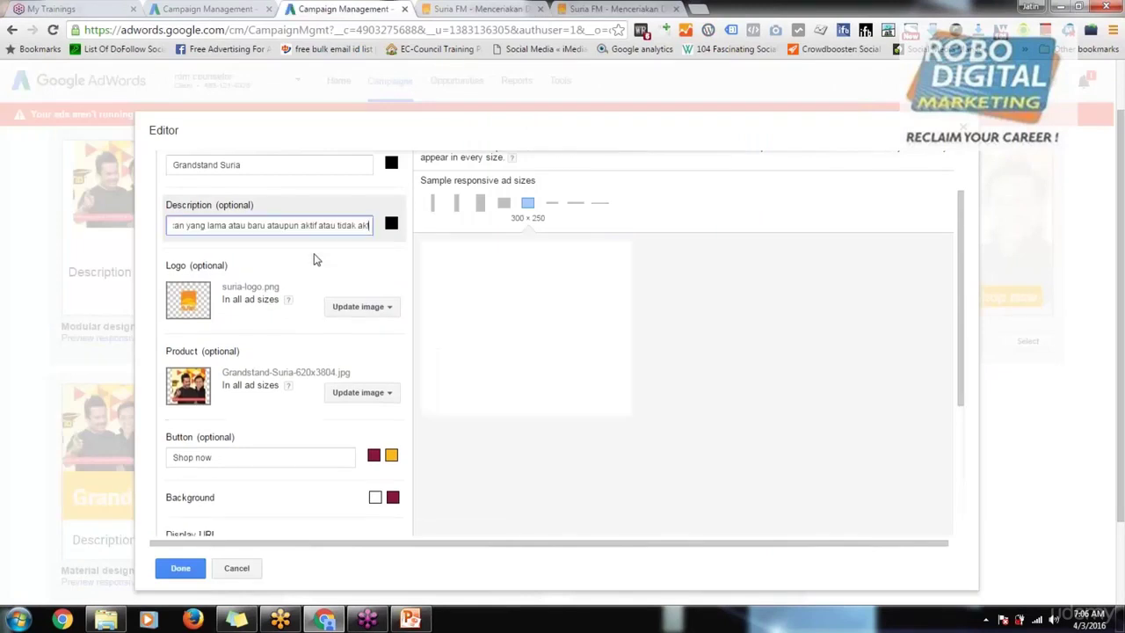
pyautogui.press('BackSpace')
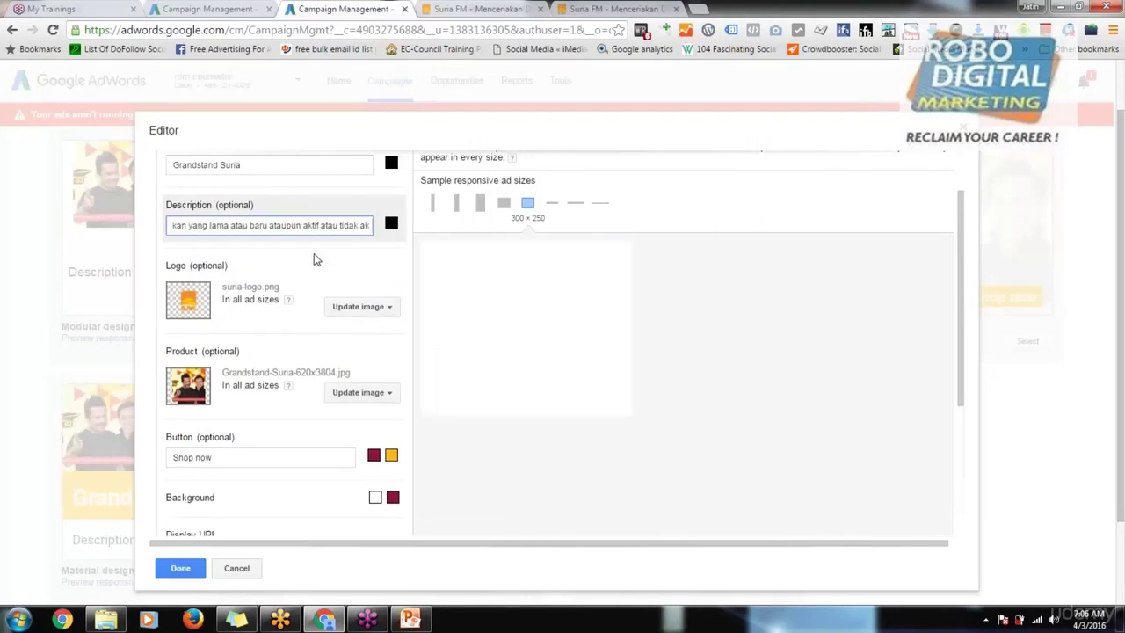
pyautogui.press('BackSpace')
pyautogui.press('BackSpace')
pyautogui.press('BackSpace')
pyautogui.press('BackSpace')
pyautogui.press('BackSpace')
pyautogui.press('BackSpace')
pyautogui.press('BackSpace')
pyautogui.press('BackSpace')
pyautogui.press('BackSpace')
pyautogui.press('BackSpace')
pyautogui.press('BackSpace')
pyautogui.press('BackSpace')
pyautogui.press('BackSpace')
pyautogui.press('BackSpace')
pyautogui.press('BackSpace')
pyautogui.press('BackSpace')
pyautogui.press('BackSpace')
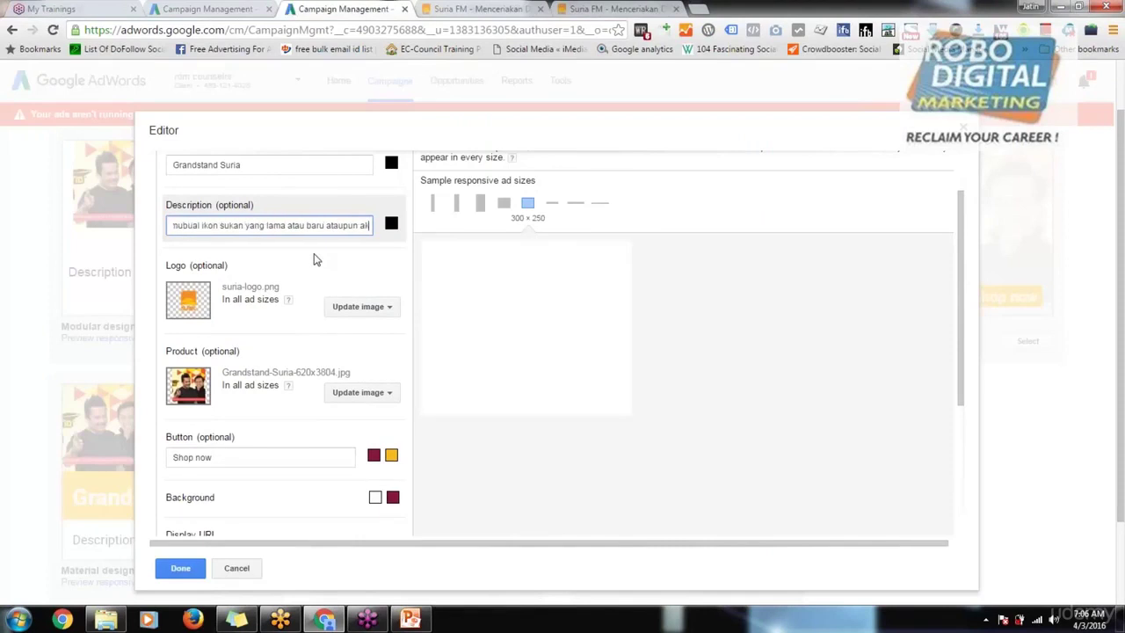
pyautogui.press('BackSpace')
pyautogui.press('BackSpace')
pyautogui.press('BackSpace')
pyautogui.press('BackSpace')
pyautogui.press('BackSpace')
pyautogui.press('BackSpace')
pyautogui.press('BackSpace')
pyautogui.press('BackSpace')
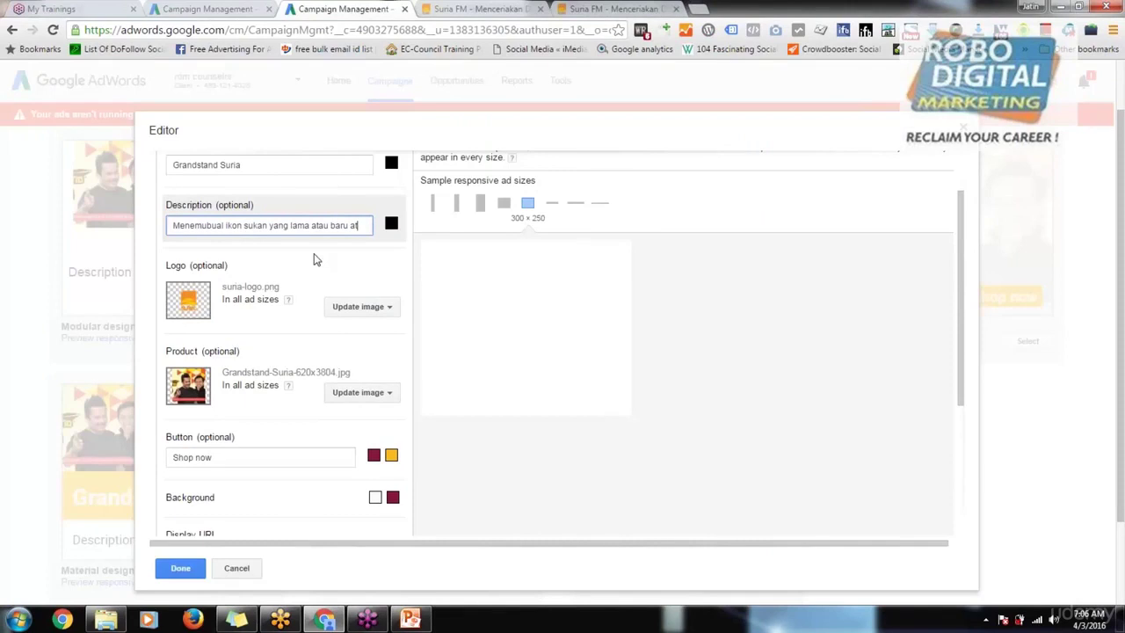
pyautogui.press('BackSpace')
pyautogui.press('BackSpace')
pyautogui.press('BackSpace')
pyautogui.press('BackSpace')
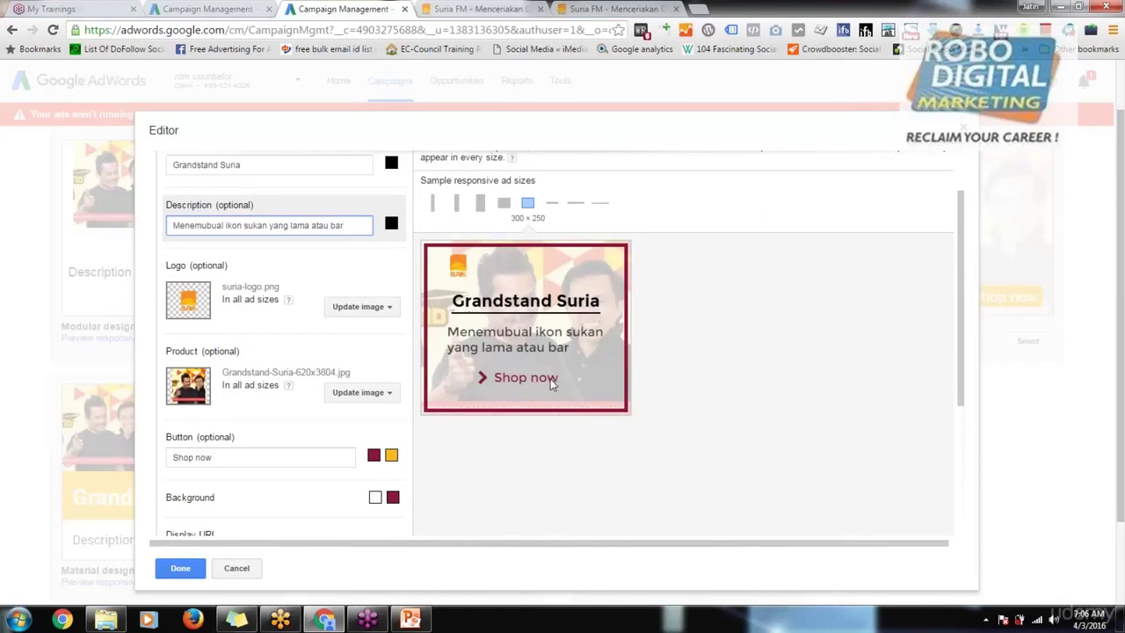
# - Replace the ad's button text with "Listen Now"
pyautogui.scroll(-3, 264, 508)
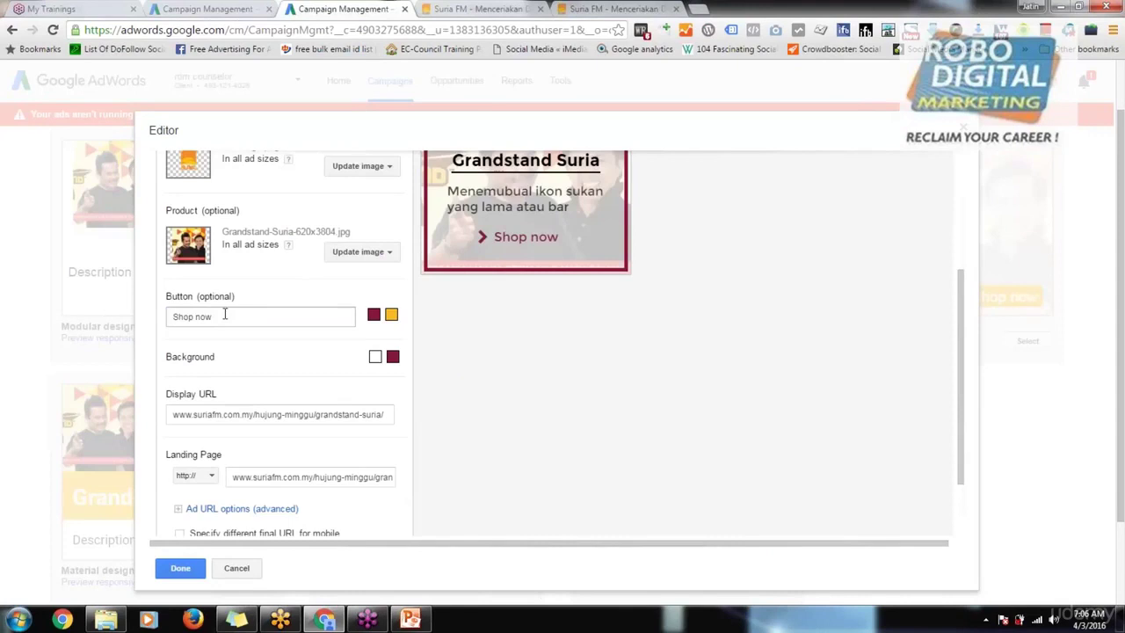
pyautogui.moveTo(230, 311); pyautogui.dragTo(139, 316)
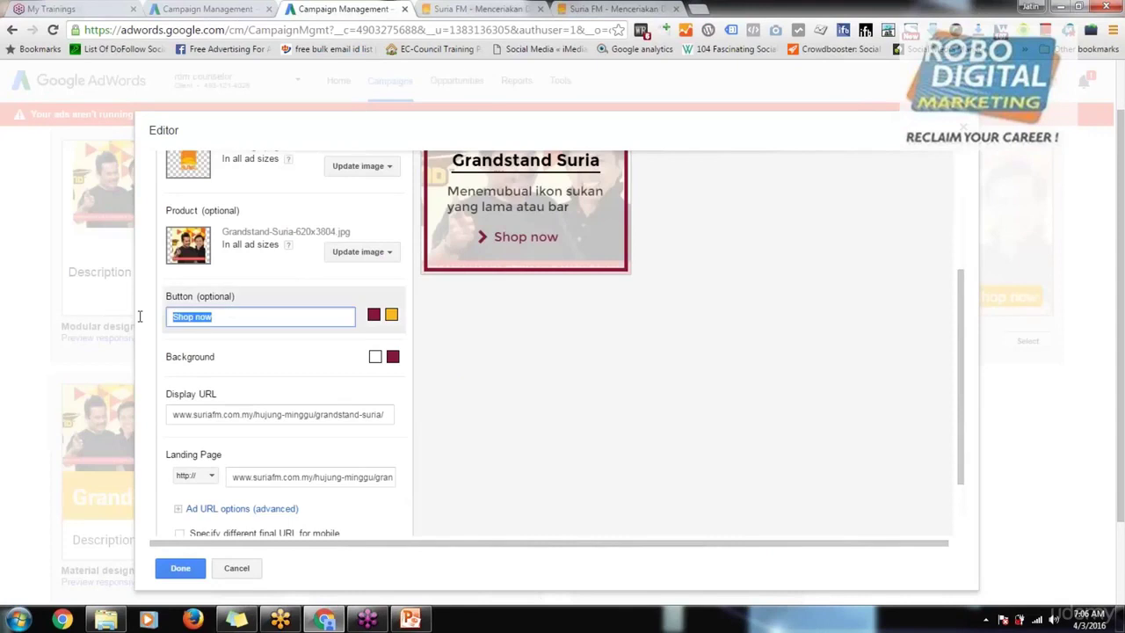
pyautogui.write('Listen Now')
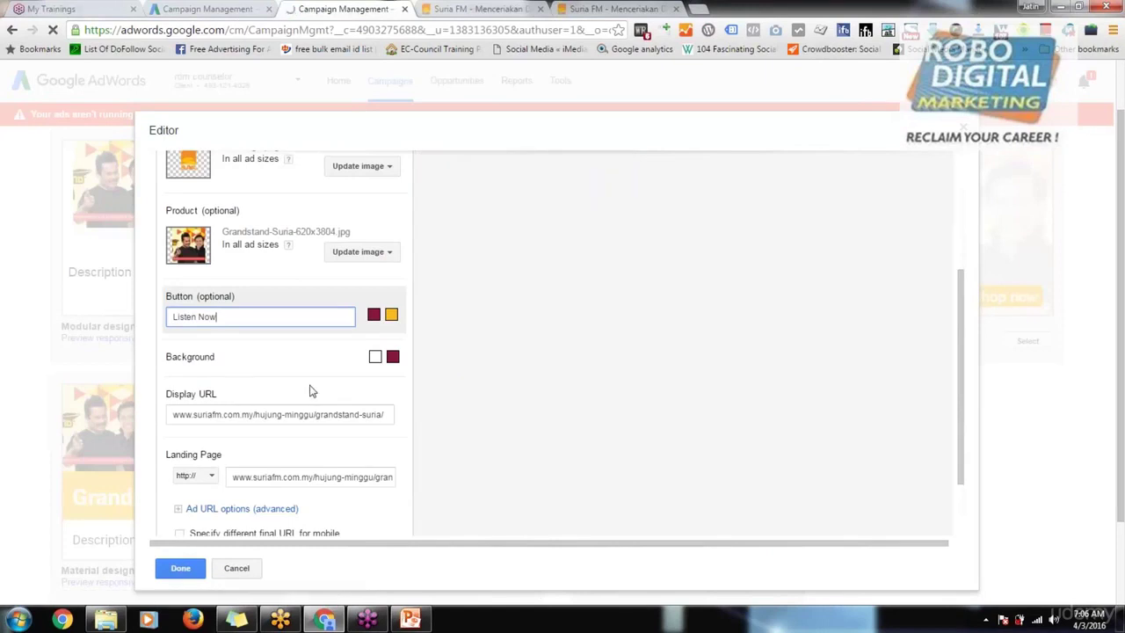
pyautogui.scroll(2, 286, 420)
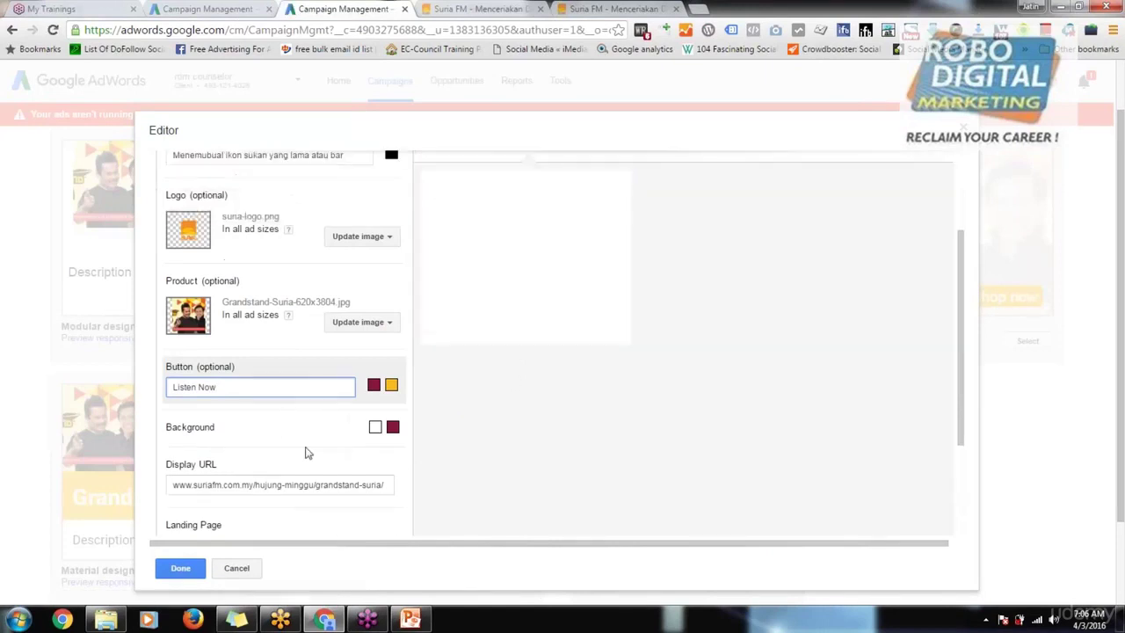
# - Rename the ad as "Grand stand"
pyautogui.scroll(-3, 307, 454)
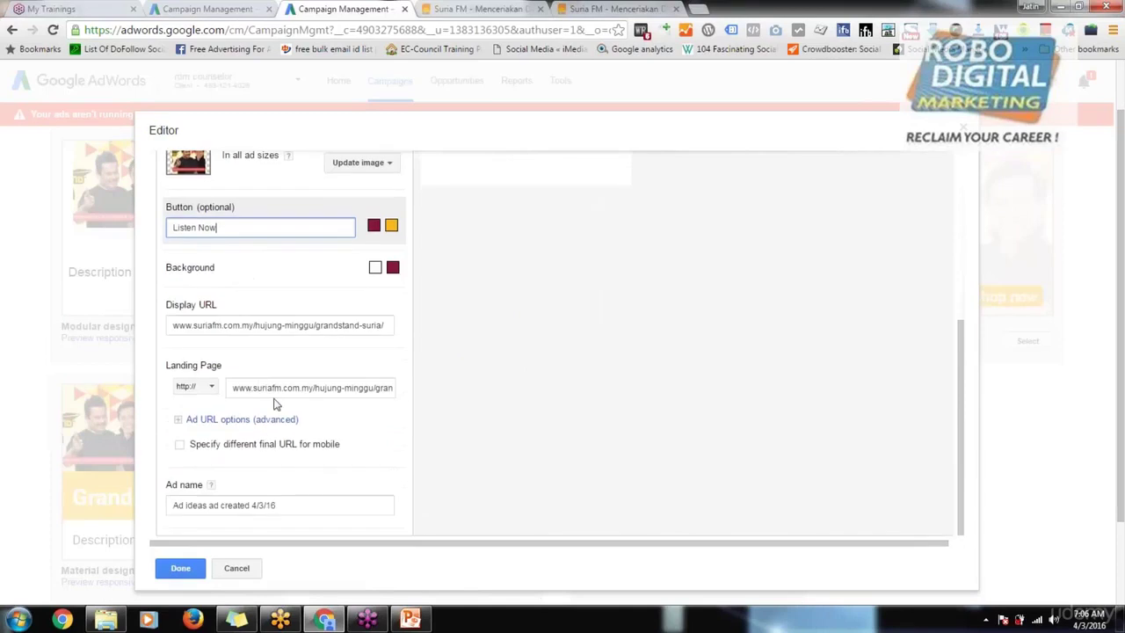
pyautogui.click(210, 507)
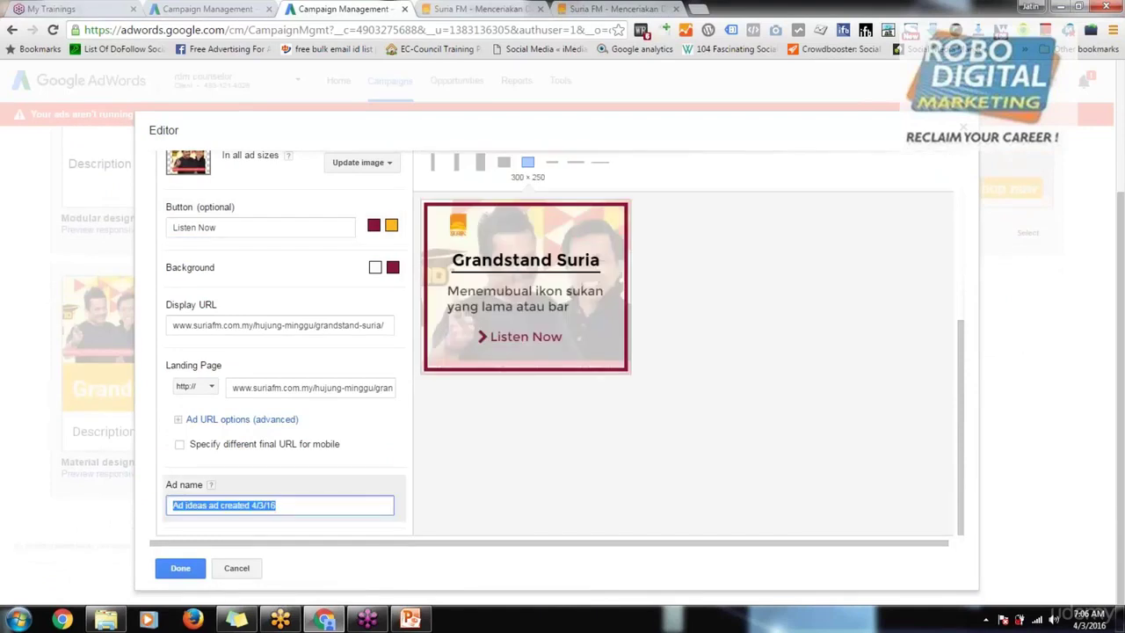
pyautogui.write('Gra')
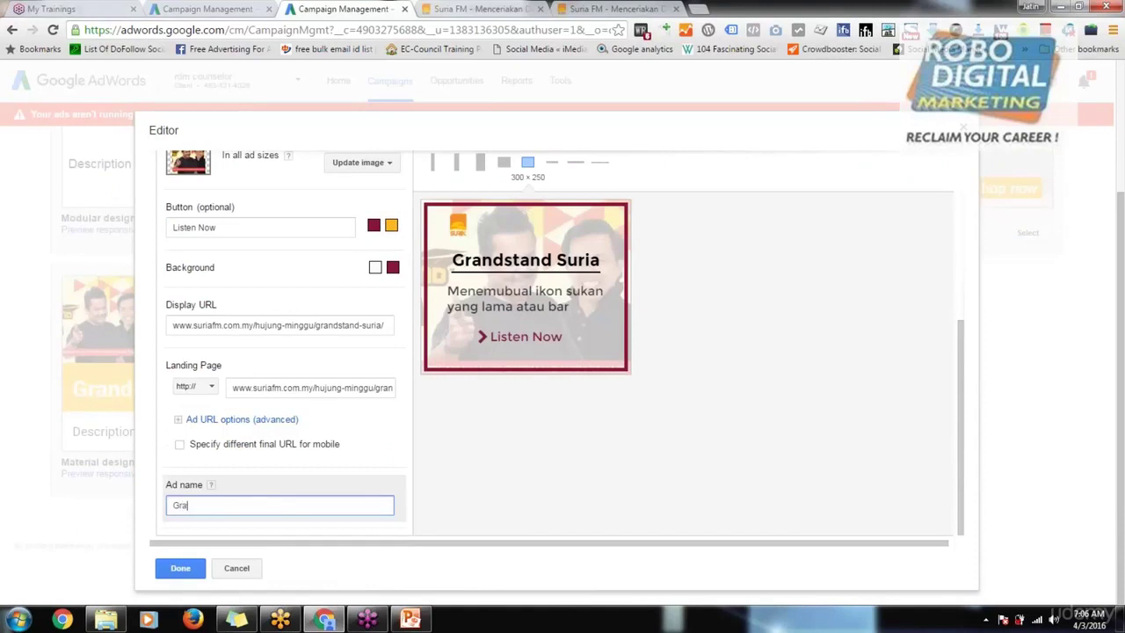
pyautogui.write('nd stand')
# - Preview the ad in the three vertical sizes, 120 × 600, 160 × 600 and 300 × 600, checking each layout from headline to button
pyautogui.scroll(4, 387, 421)
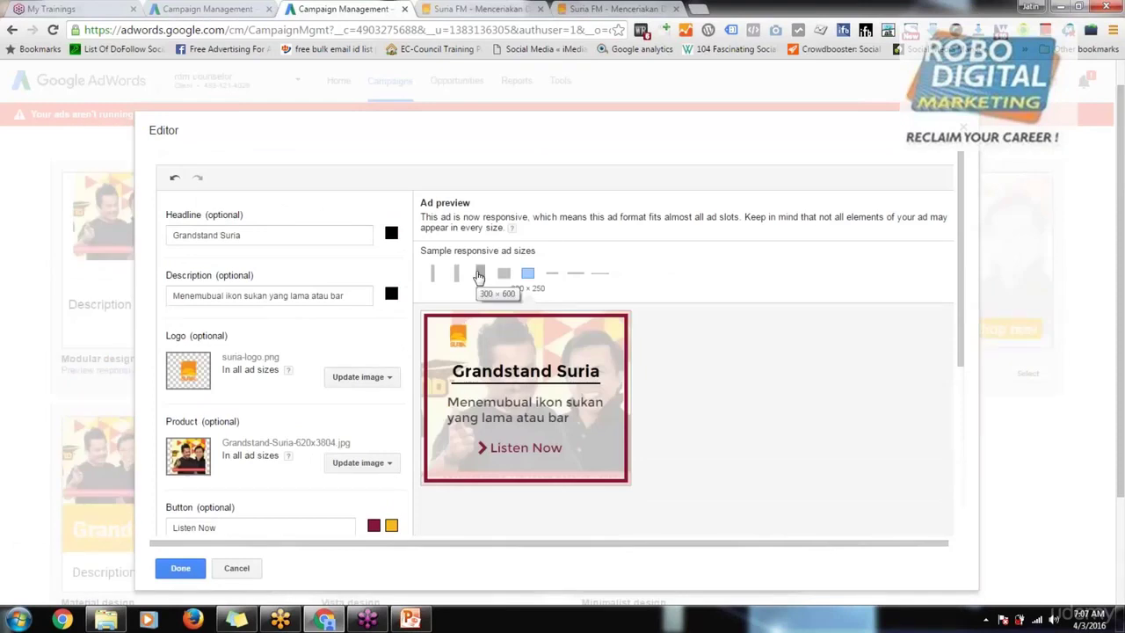
pyautogui.click(433, 277)
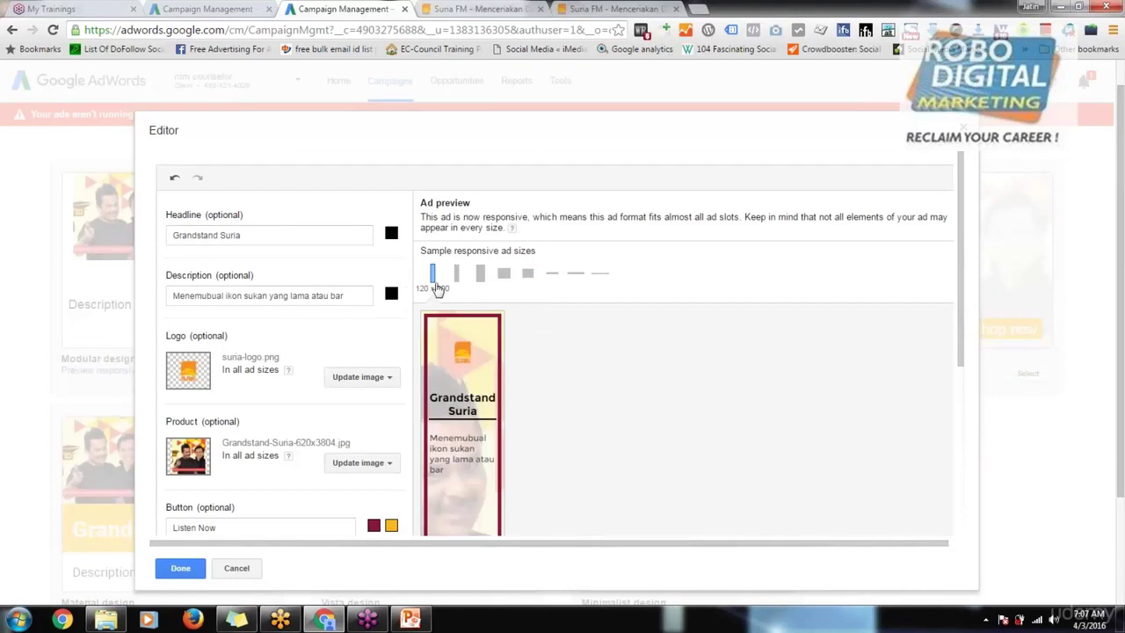
pyautogui.scroll(-3, 484, 321)
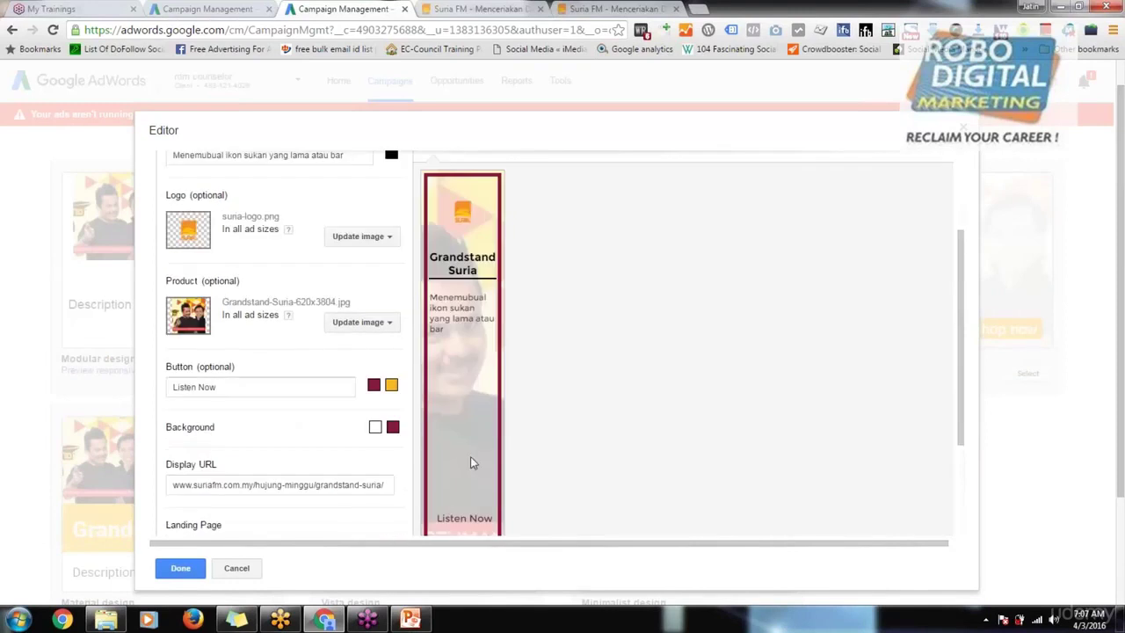
pyautogui.scroll(-3, 470, 460)
pyautogui.scroll(3, 480, 406)
pyautogui.scroll(3, 457, 343)
pyautogui.scroll(-3, 452, 289)
pyautogui.scroll(2, 449, 184)
pyautogui.click(456, 203)
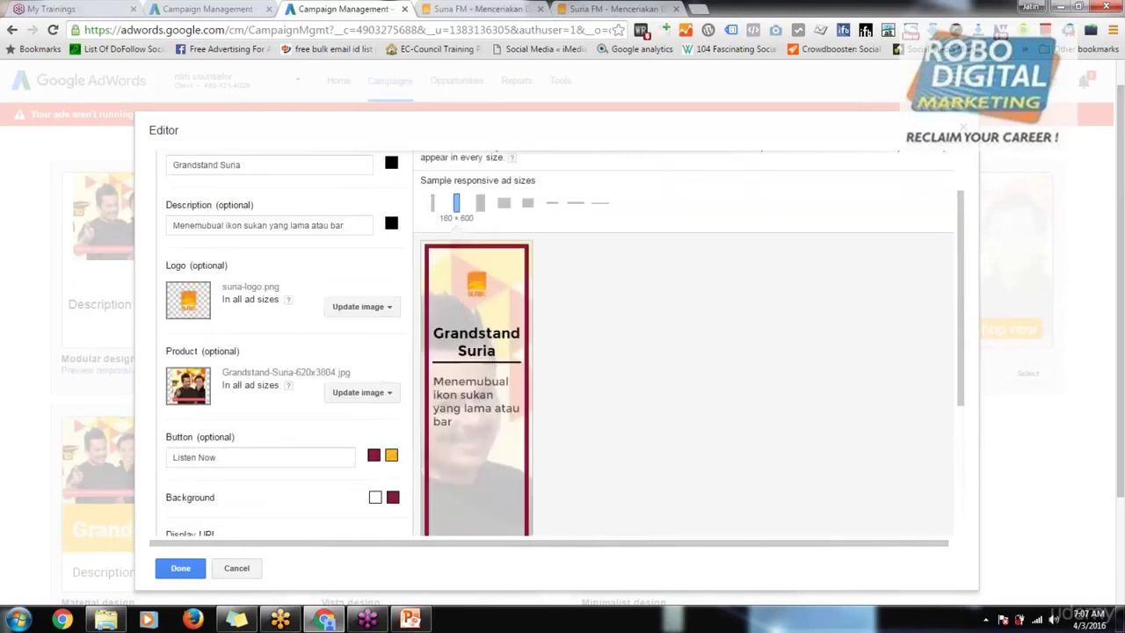
pyautogui.scroll(-3, 518, 352)
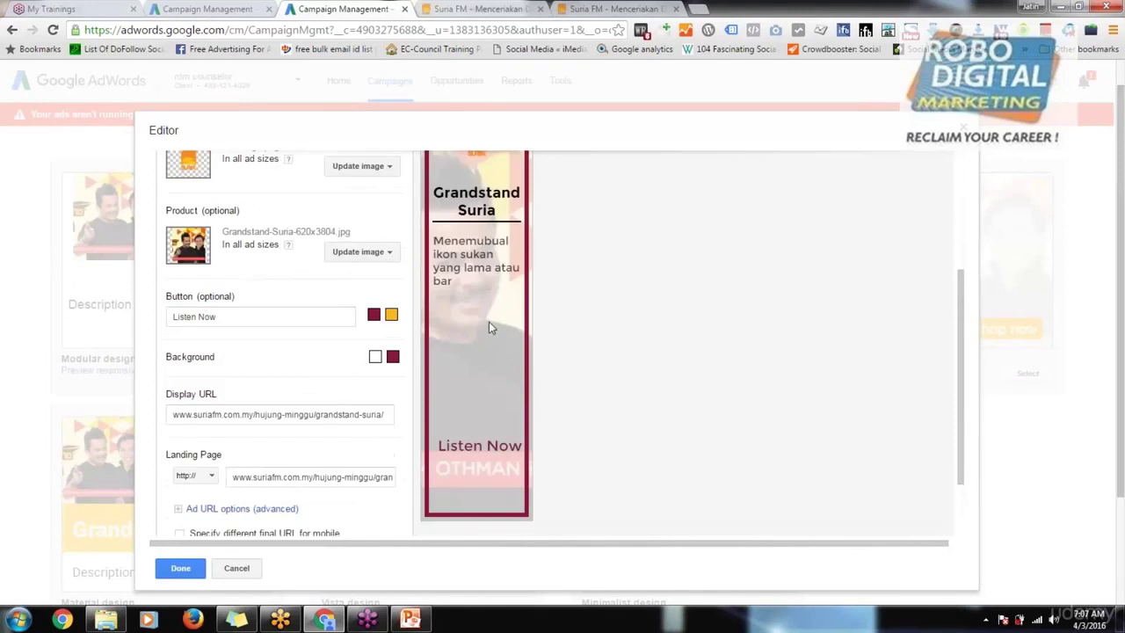
pyautogui.scroll(3, 490, 327)
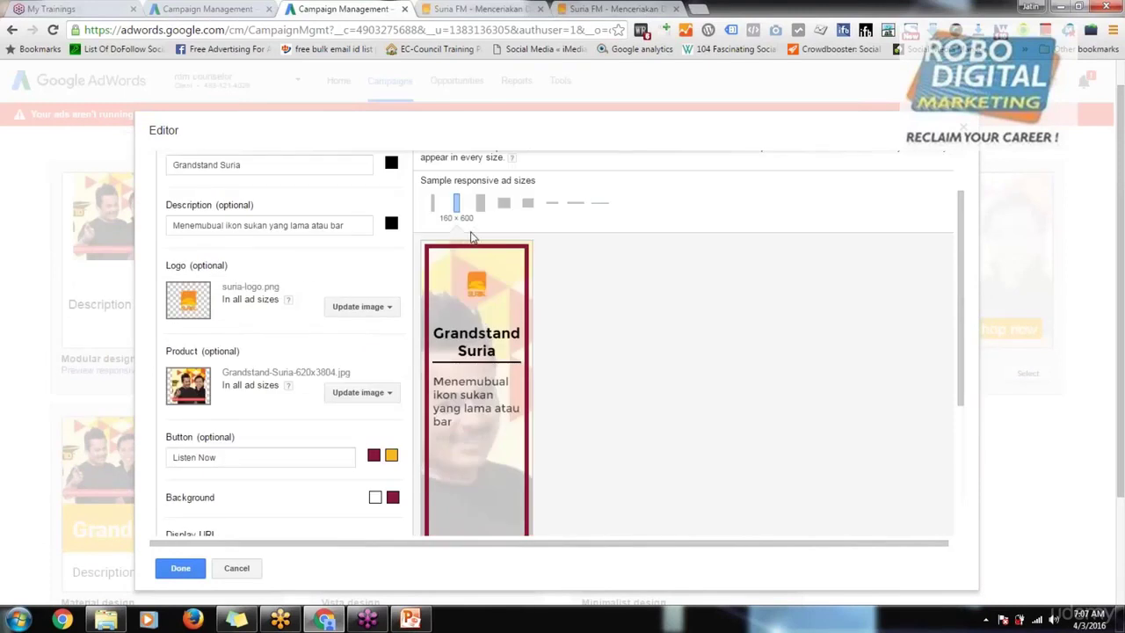
pyautogui.click(480, 203)
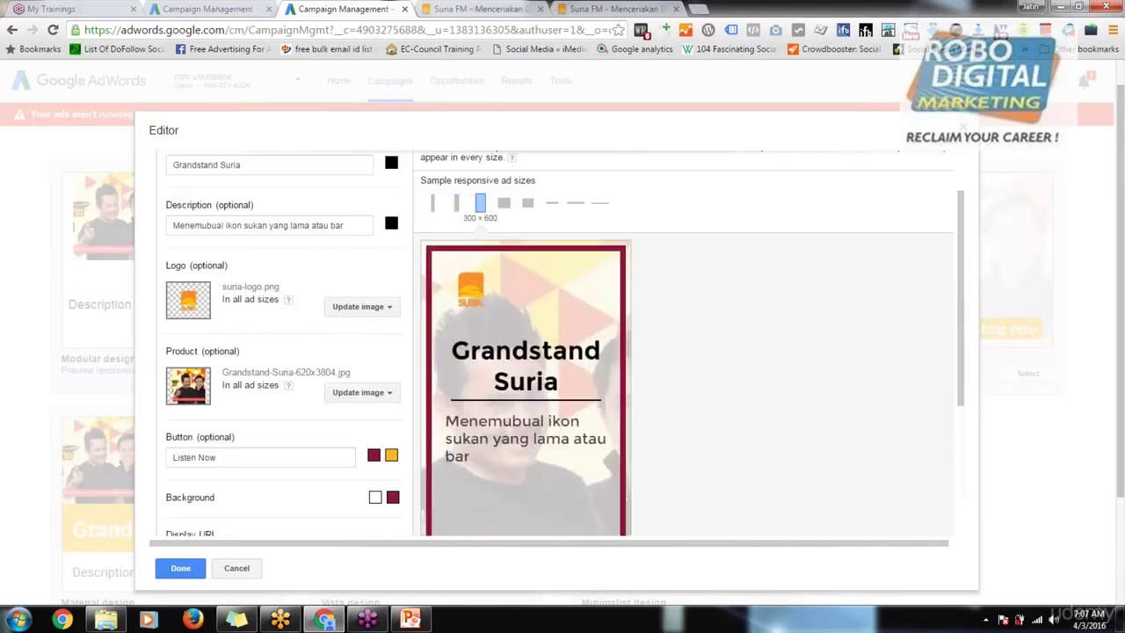
pyautogui.scroll(-3, 528, 352)
pyautogui.scroll(5, 554, 343)
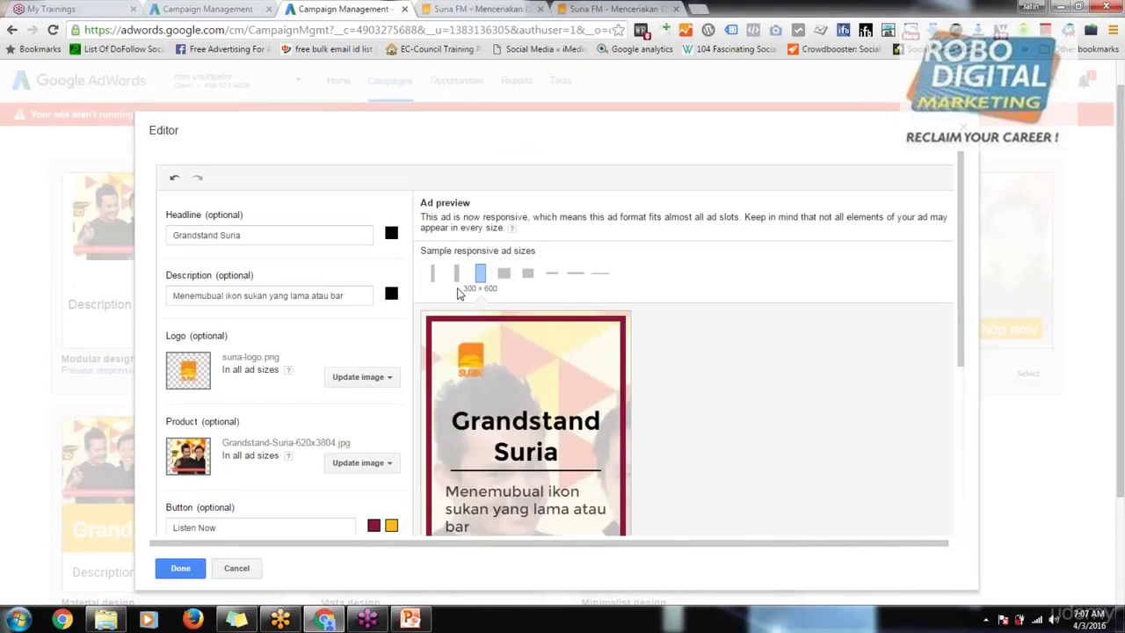
# - Preview the ad in the 336 × 280 and 300 × 250 rectangles and in the three horizontal banner sizes
pyautogui.click(504, 275)
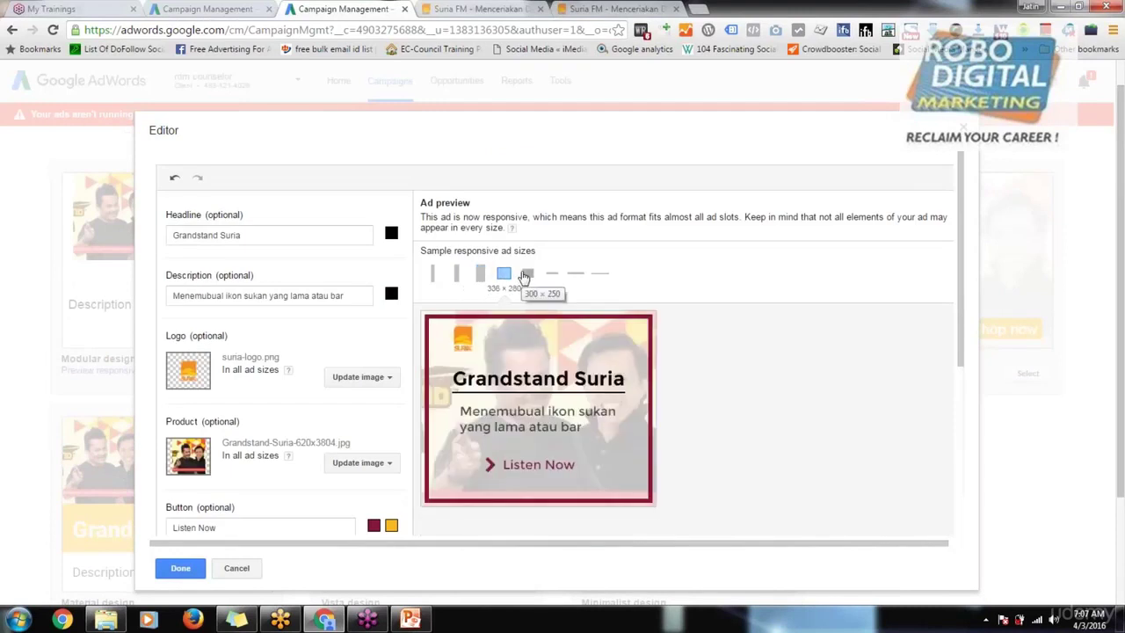
pyautogui.click(526, 274)
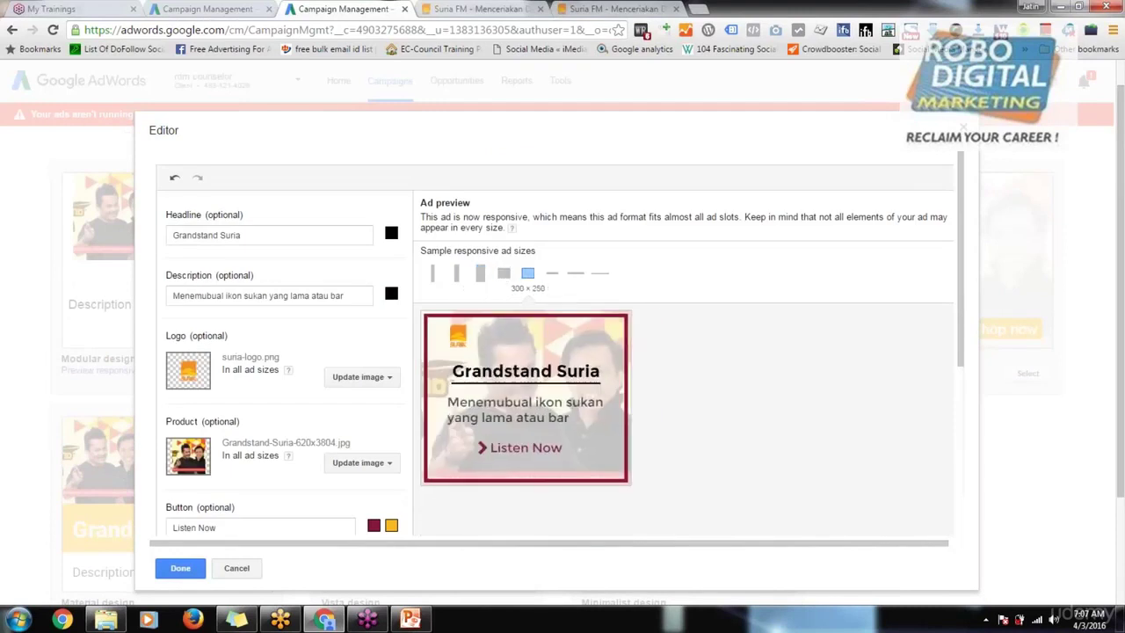
pyautogui.click(552, 274)
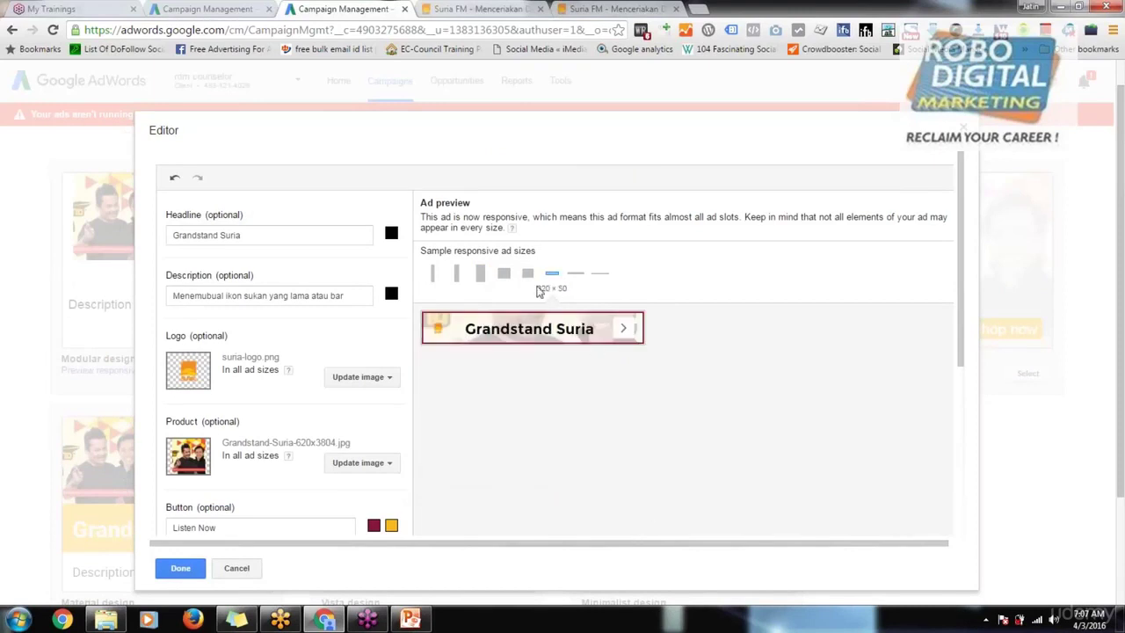
pyautogui.click(576, 274)
pyautogui.click(600, 276)
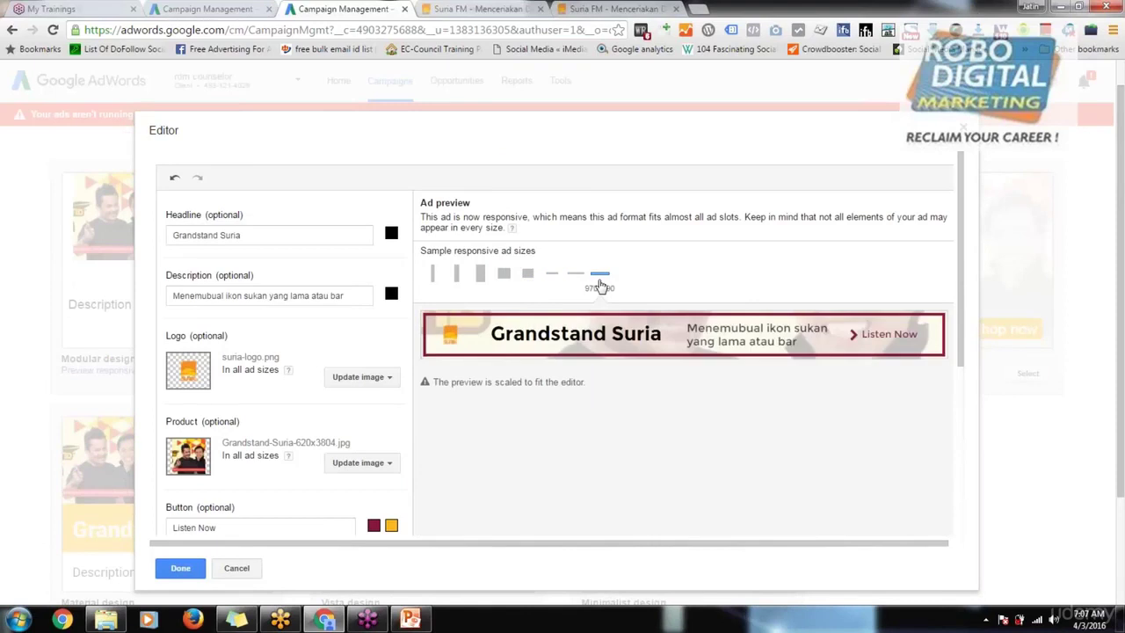
# - Finish editing the Translucent design and save the selected ad to the Topic ad group
pyautogui.scroll(-3, 599, 285)
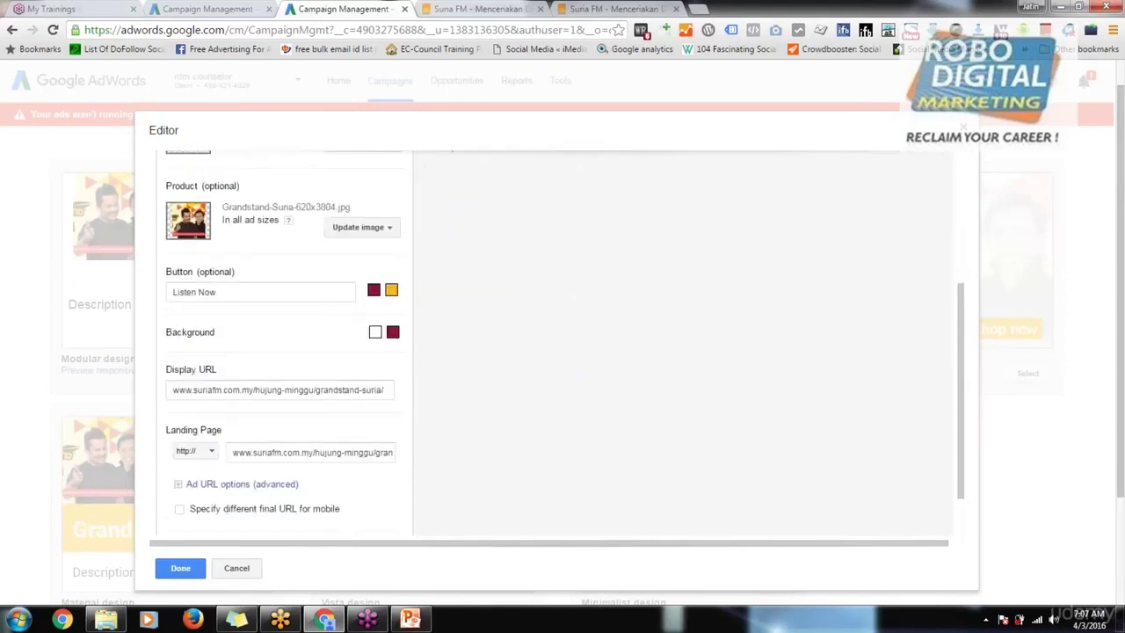
pyautogui.scroll(-1, 599, 286)
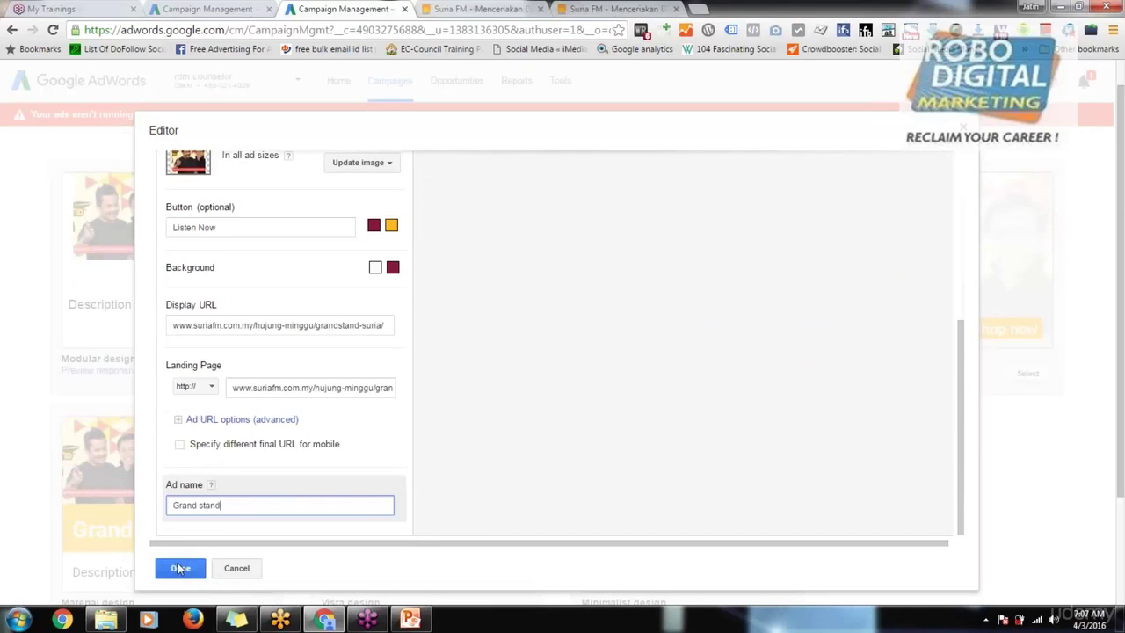
pyautogui.click(180, 569)
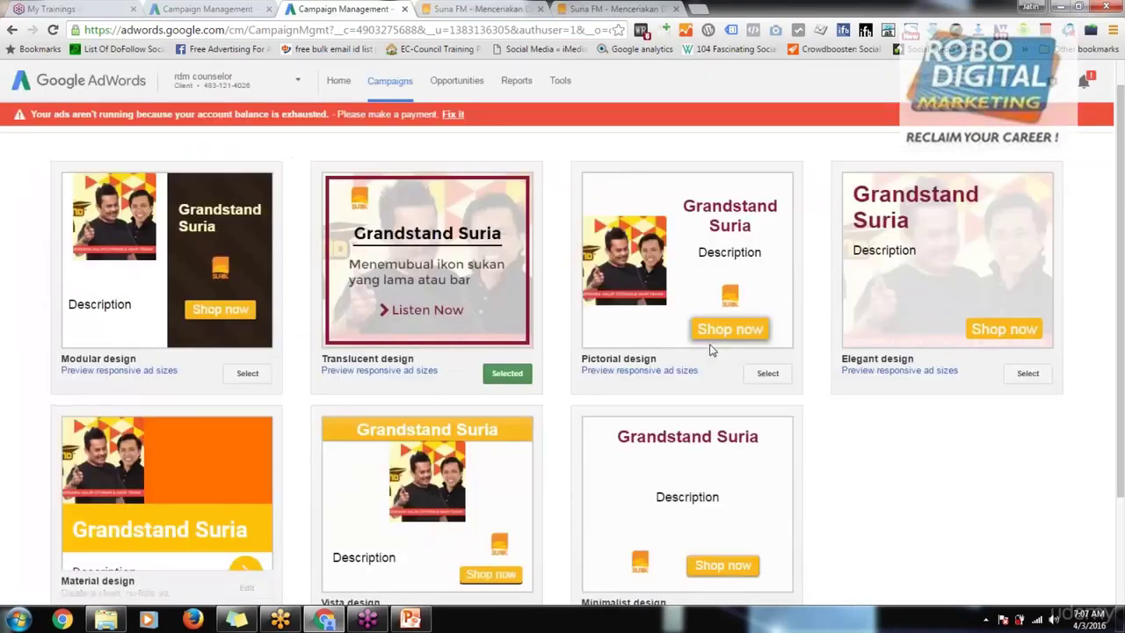
pyautogui.scroll(1, 818, 302)
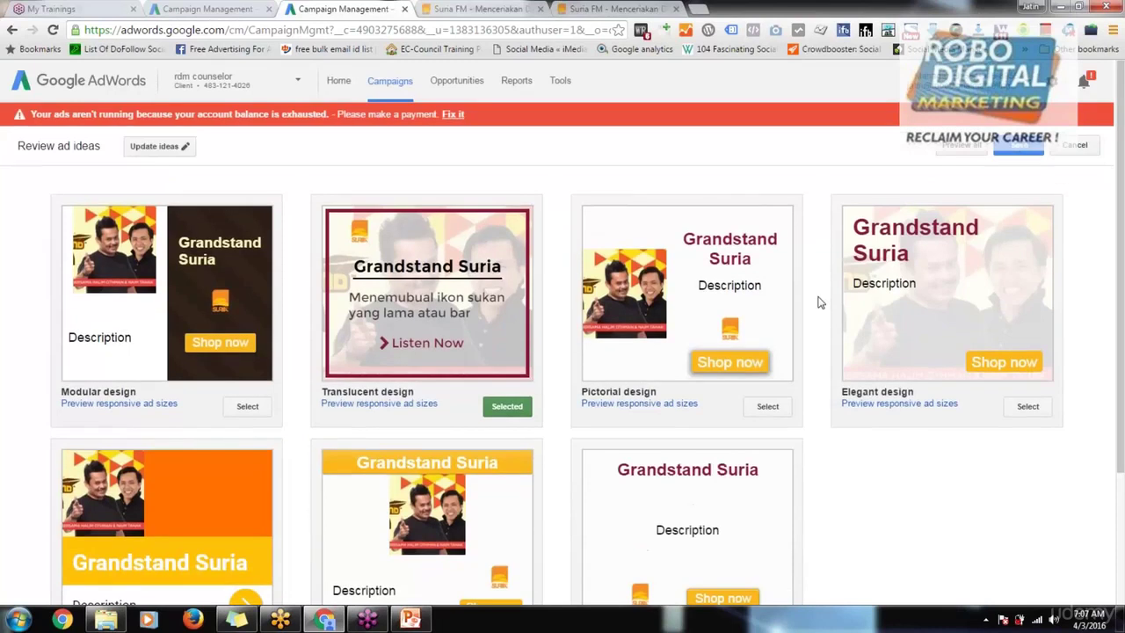
pyautogui.click(1017, 147)
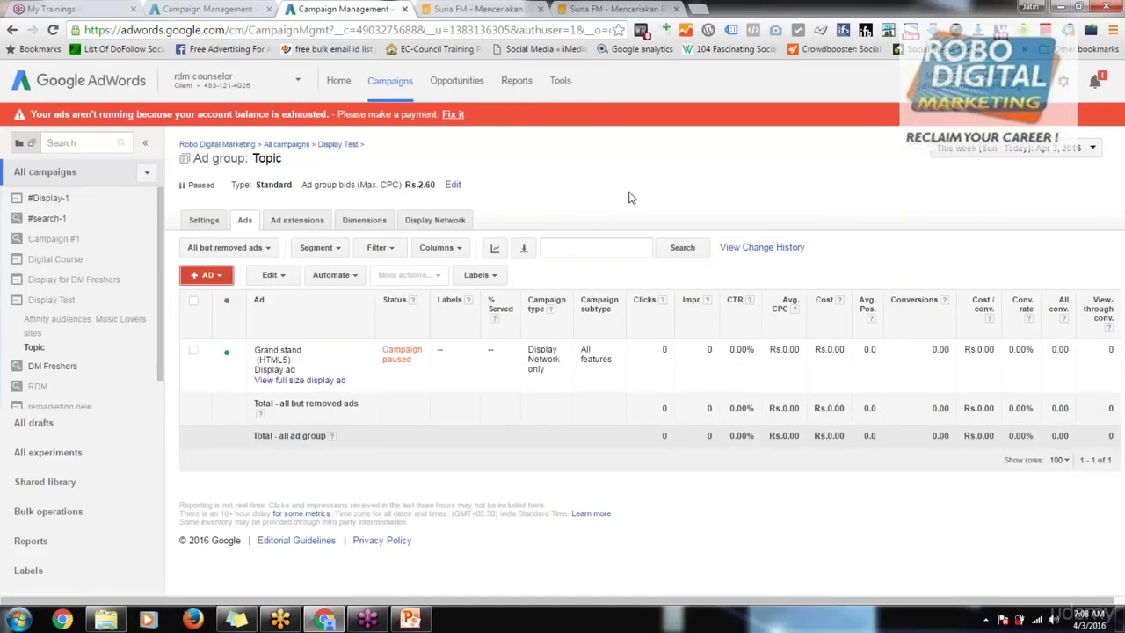
pyautogui.click(210, 276)
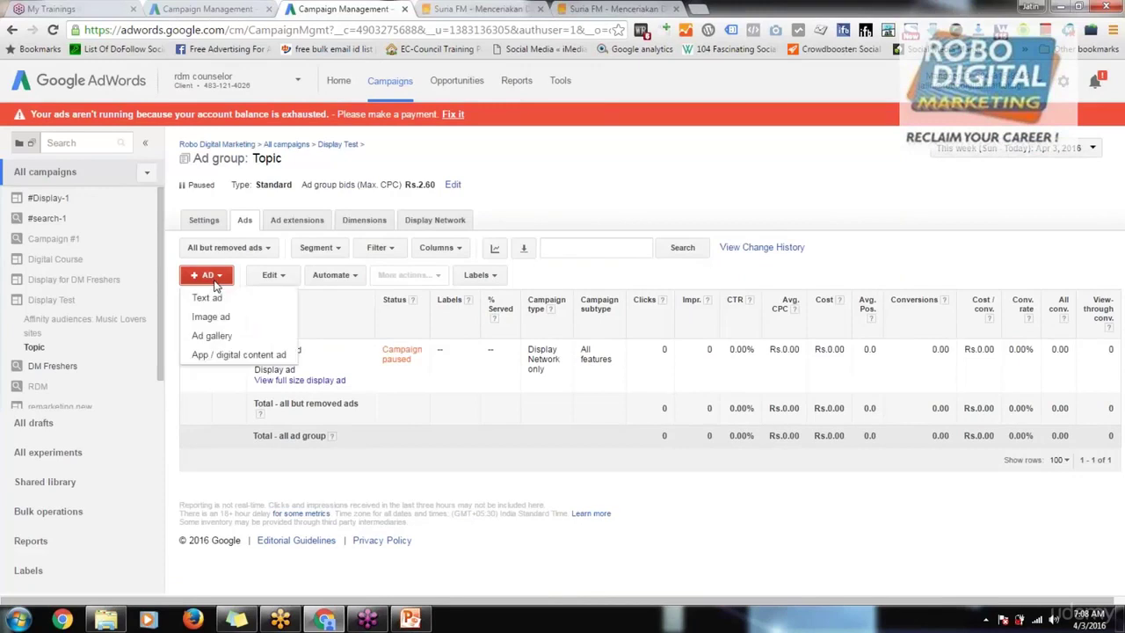
pyautogui.click(215, 318)
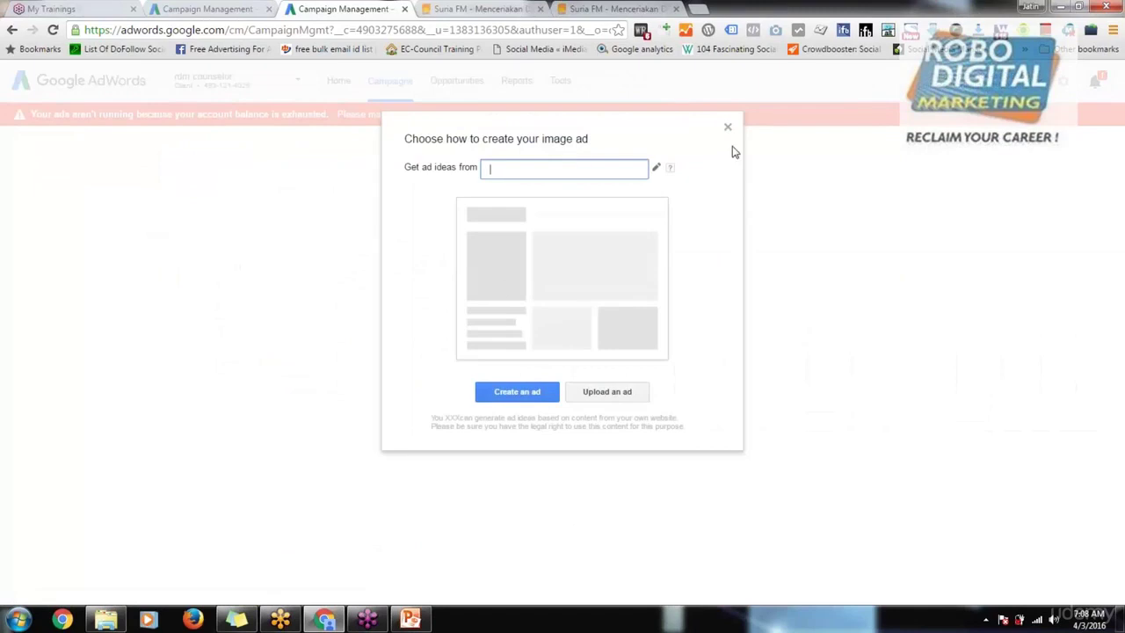
pyautogui.click(727, 129)
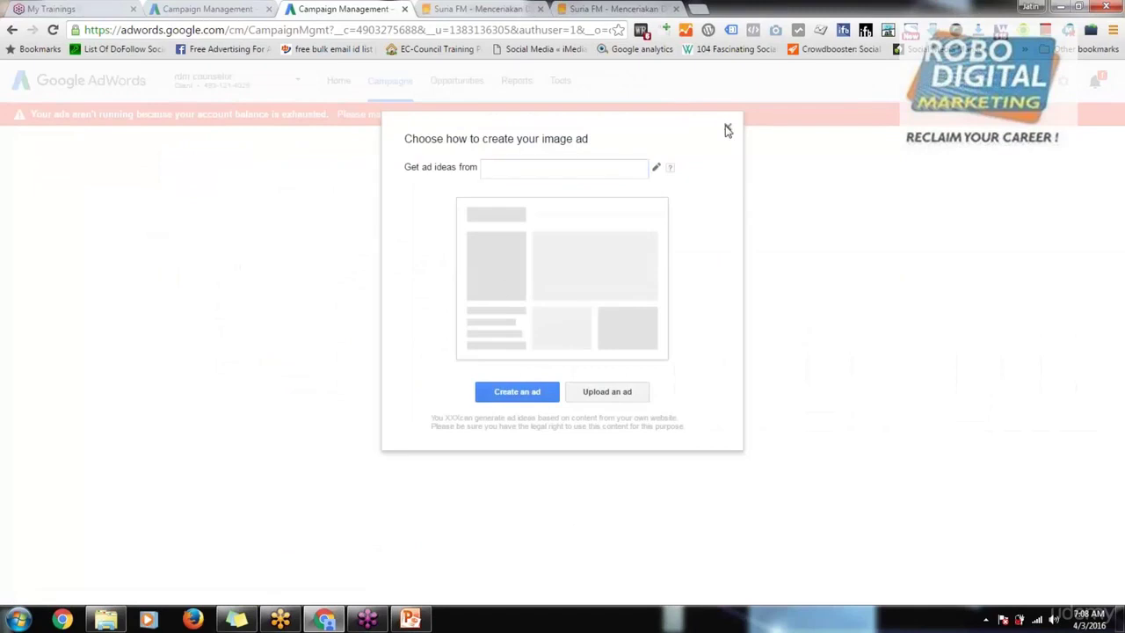
# - Search the web for "adword image sizes" in a new browser tab
pyautogui.click(698, 8)
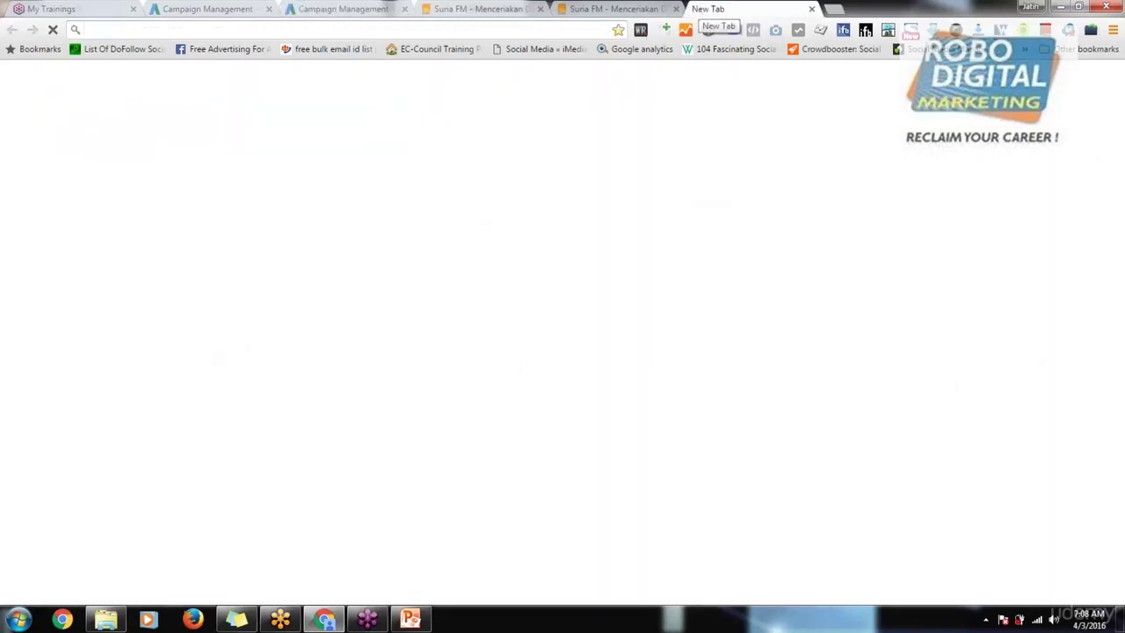
pyautogui.write('a')
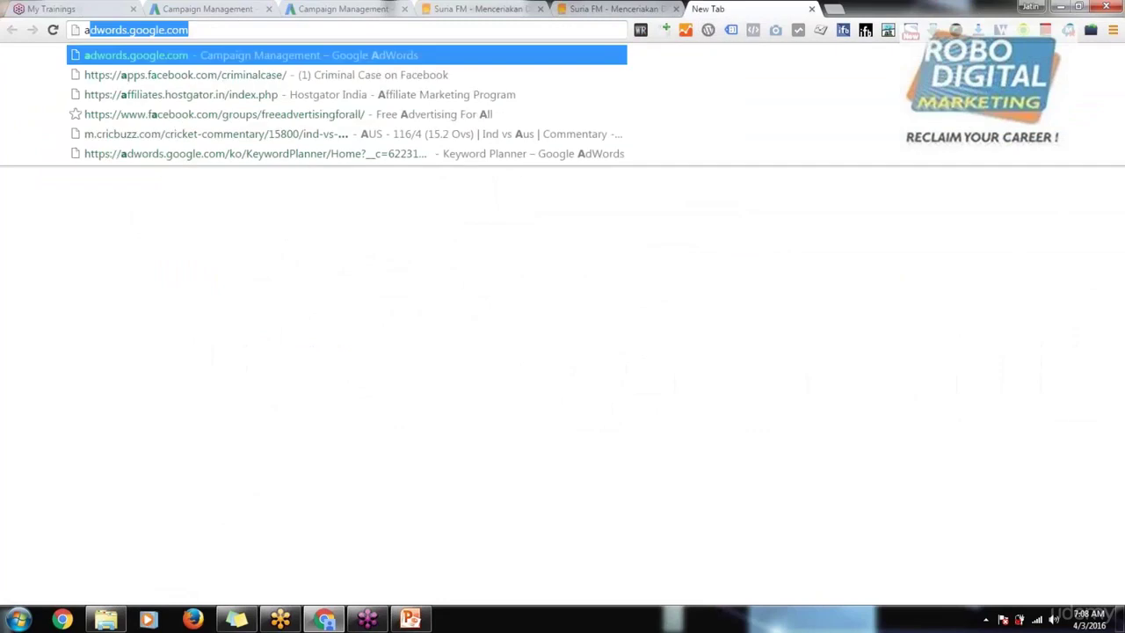
pyautogui.write('dwords.google.')
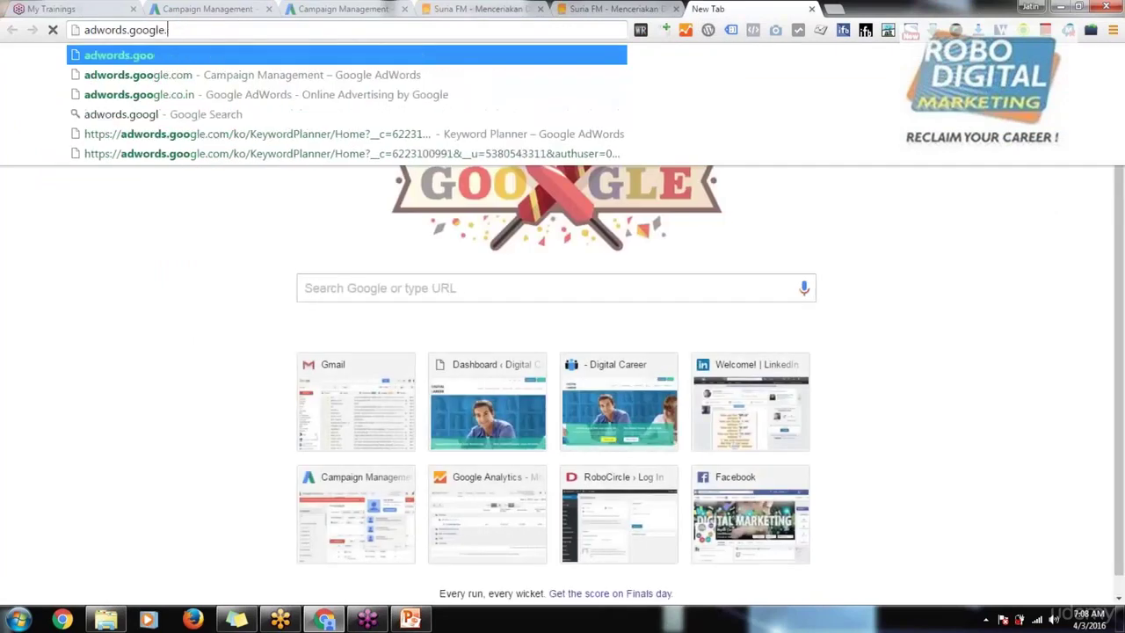
pyautogui.press('BackSpace')
pyautogui.press('BackSpace')
pyautogui.press('BackSpace')
pyautogui.press('BackSpace')
pyautogui.press('BackSpace')
pyautogui.press('BackSpace')
pyautogui.press('BackSpace')
pyautogui.press('BackSpace')
pyautogui.press('BackSpace')
pyautogui.write('s')
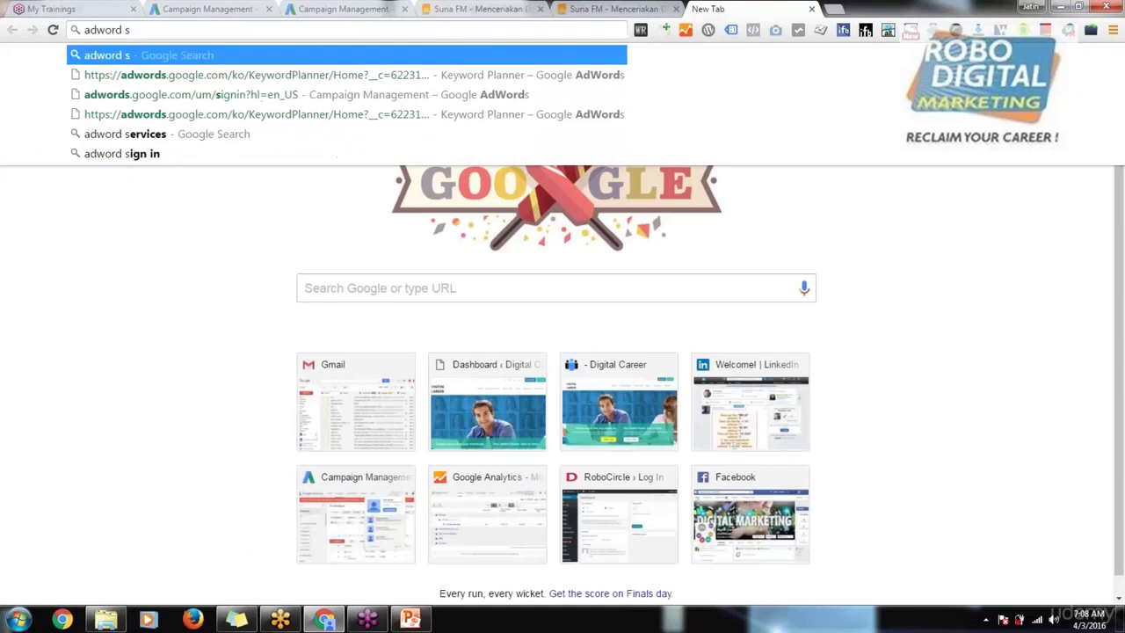
pyautogui.press('BackSpace')
pyautogui.write('image')
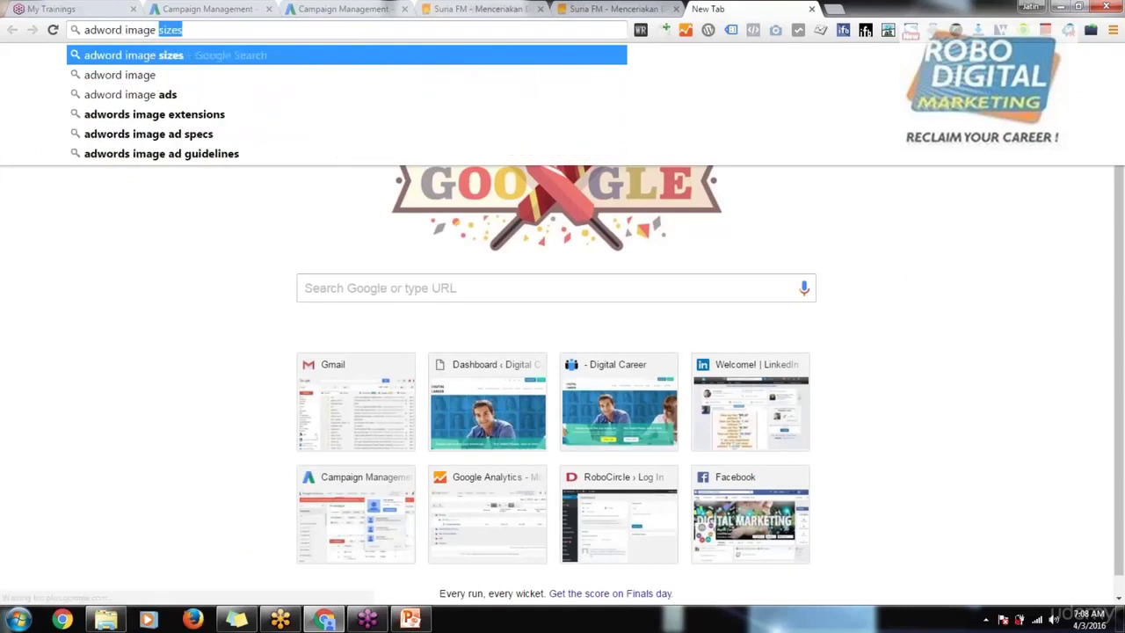
pyautogui.press('Return')
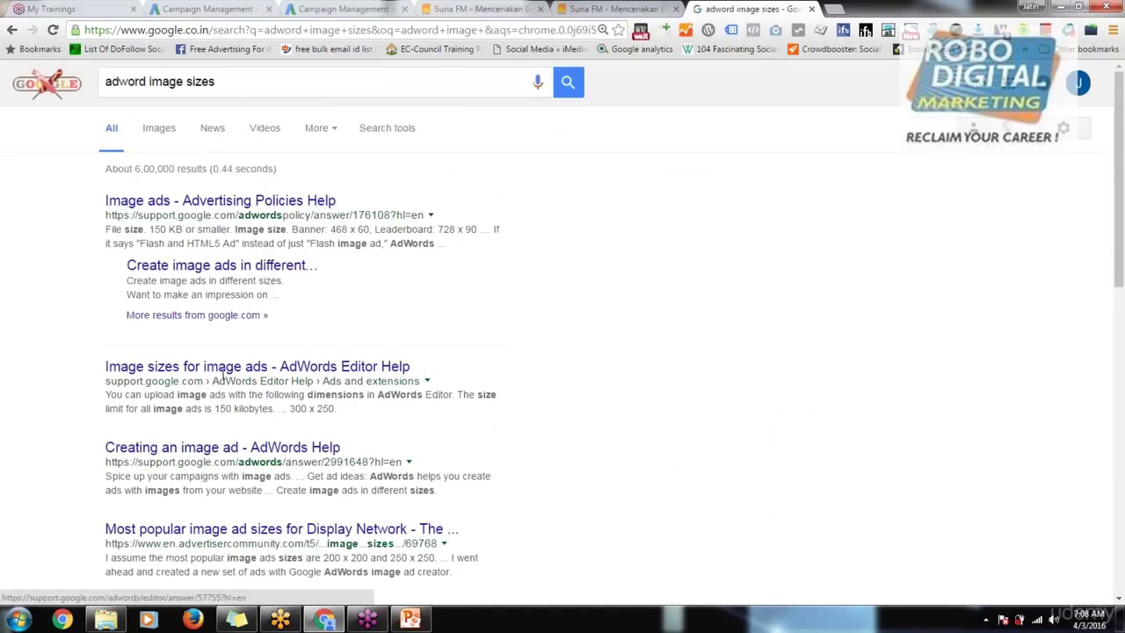
# - Open the "Image ads" Advertising Policies Help result and examine its regional ad dimensions, size limits and disapproval reasons
pyautogui.click(250, 205)
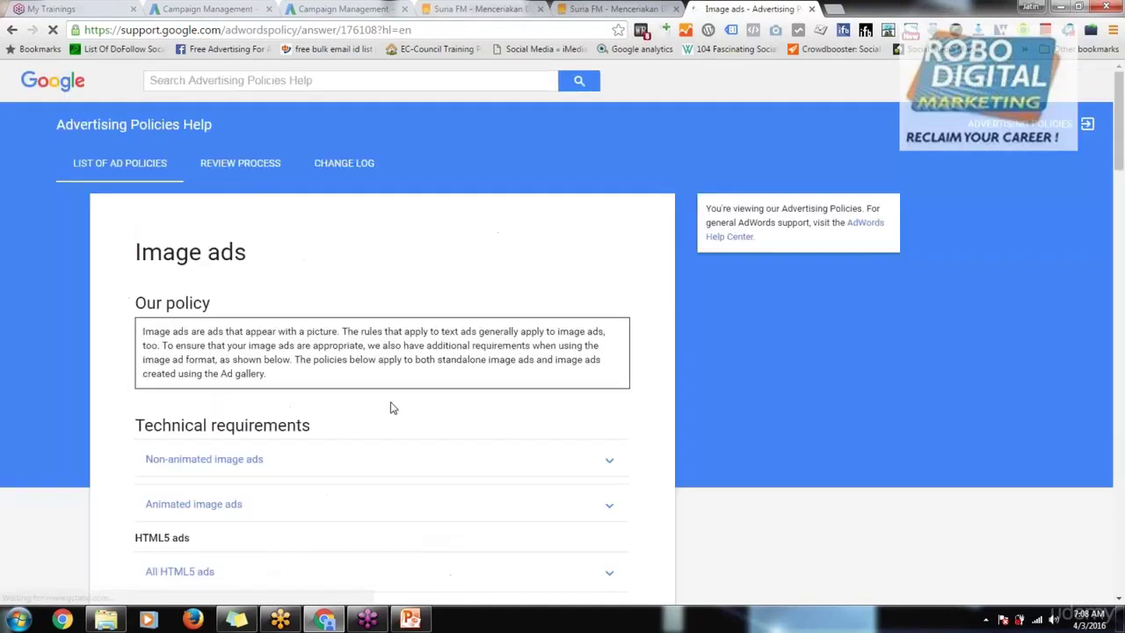
pyautogui.scroll(-2, 380, 404)
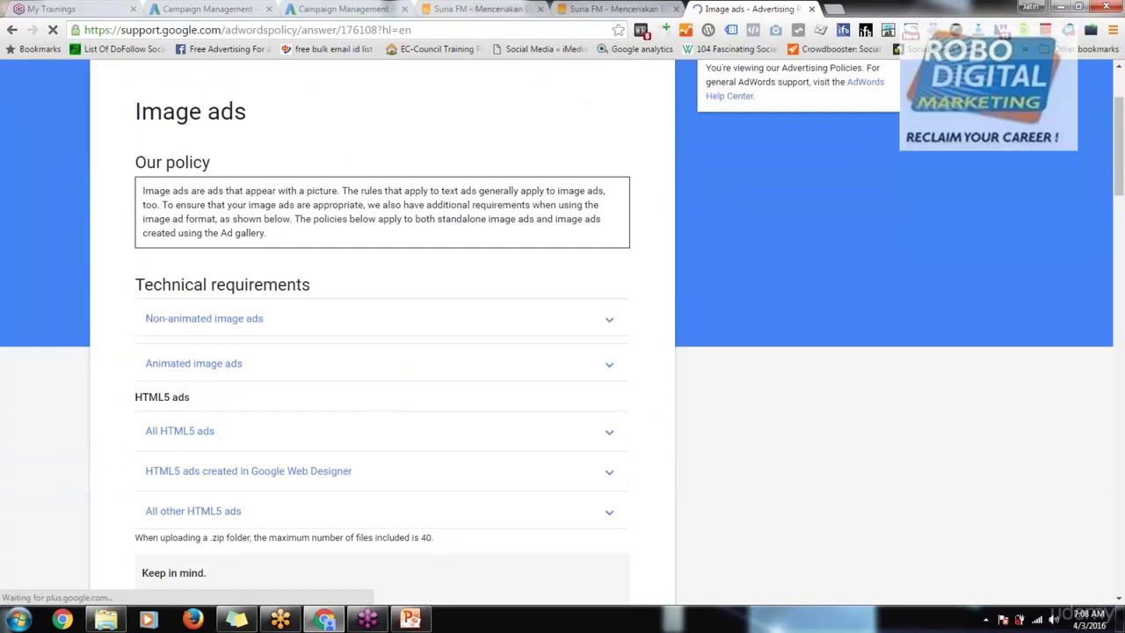
pyautogui.scroll(-3, 379, 352)
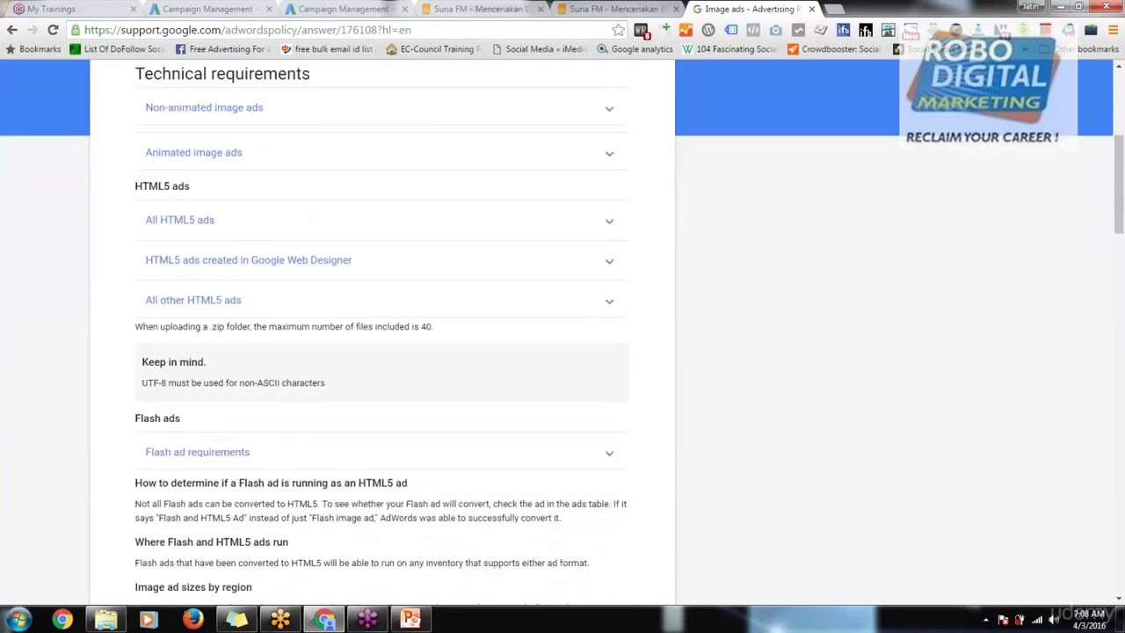
pyautogui.scroll(-5, 254, 363)
pyautogui.scroll(-2, 254, 364)
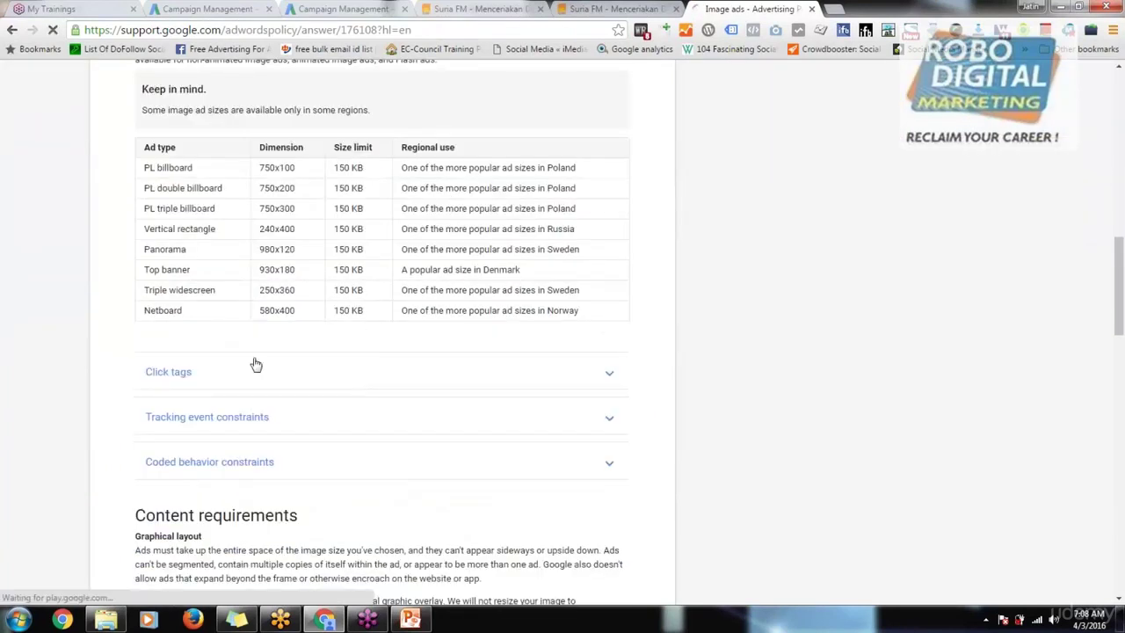
pyautogui.moveTo(143, 167); pyautogui.dragTo(371, 316)
pyautogui.click(352, 329)
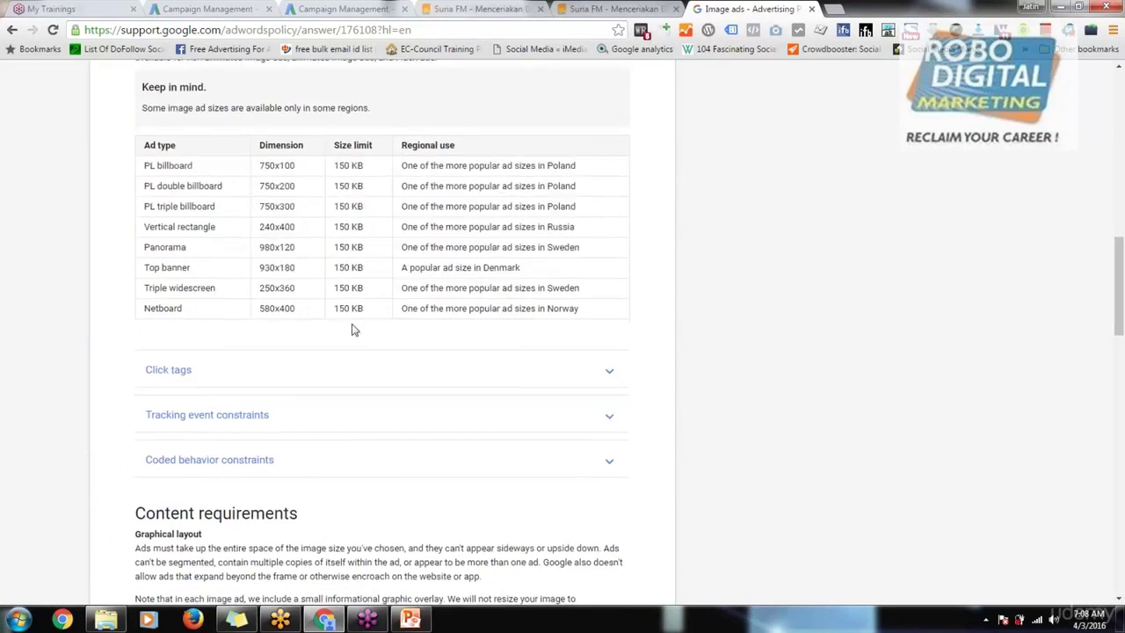
pyautogui.scroll(-9, 351, 330)
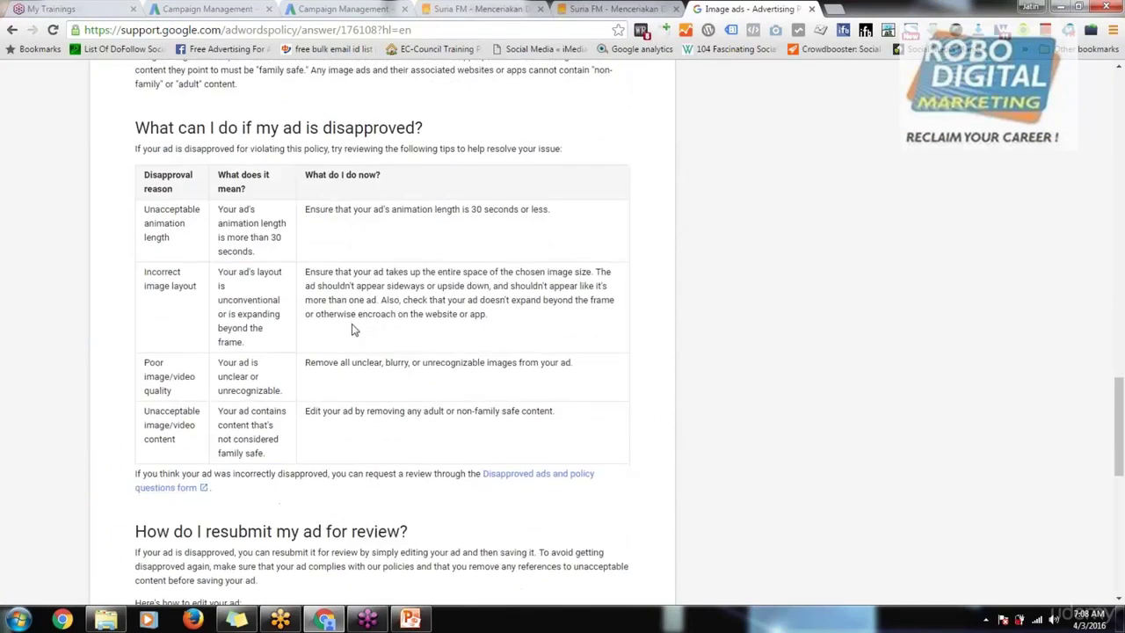
pyautogui.scroll(-7, 352, 329)
pyautogui.scroll(9, 351, 328)
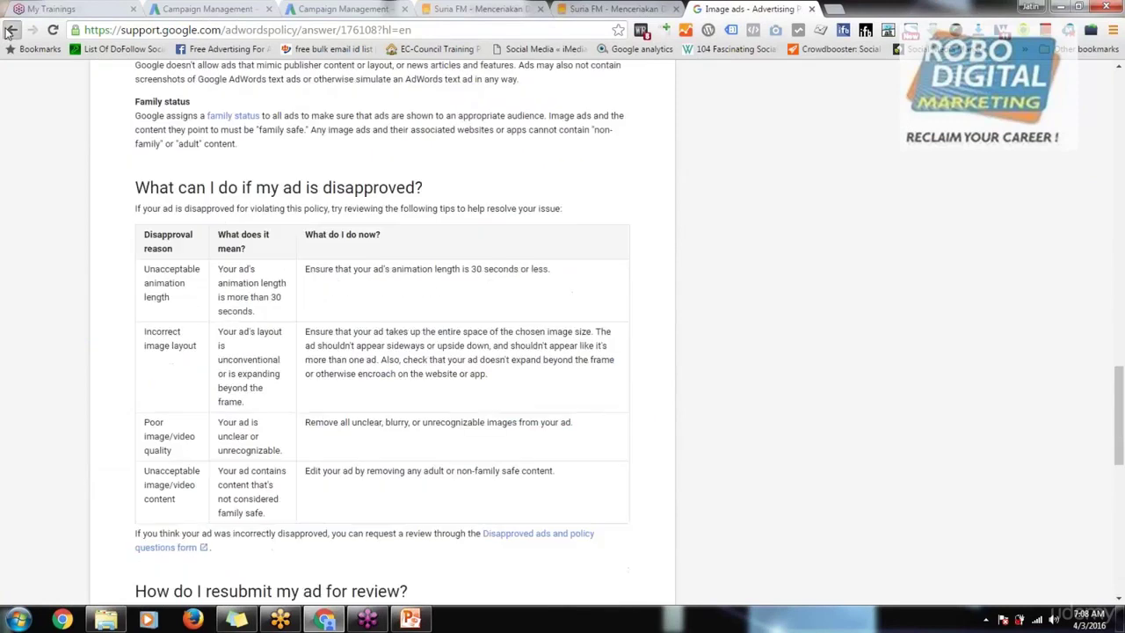
# - Return to the search results, open "Image sizes for image ads" in AdWords Editor Help and review the accepted dimensions
pyautogui.click(11, 30)
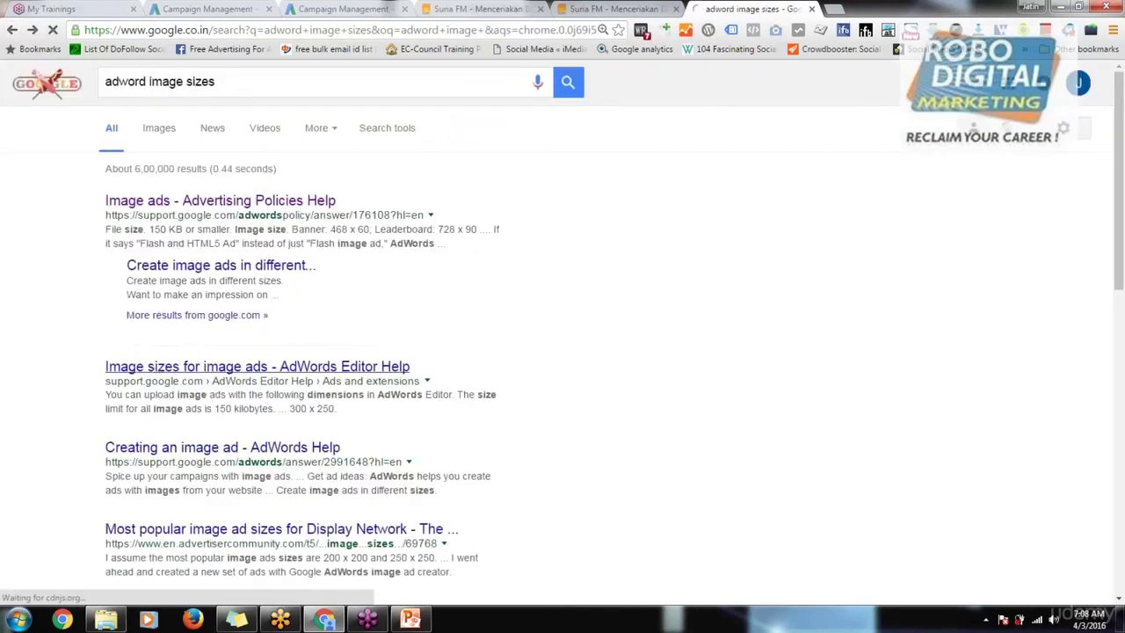
pyautogui.click(154, 368)
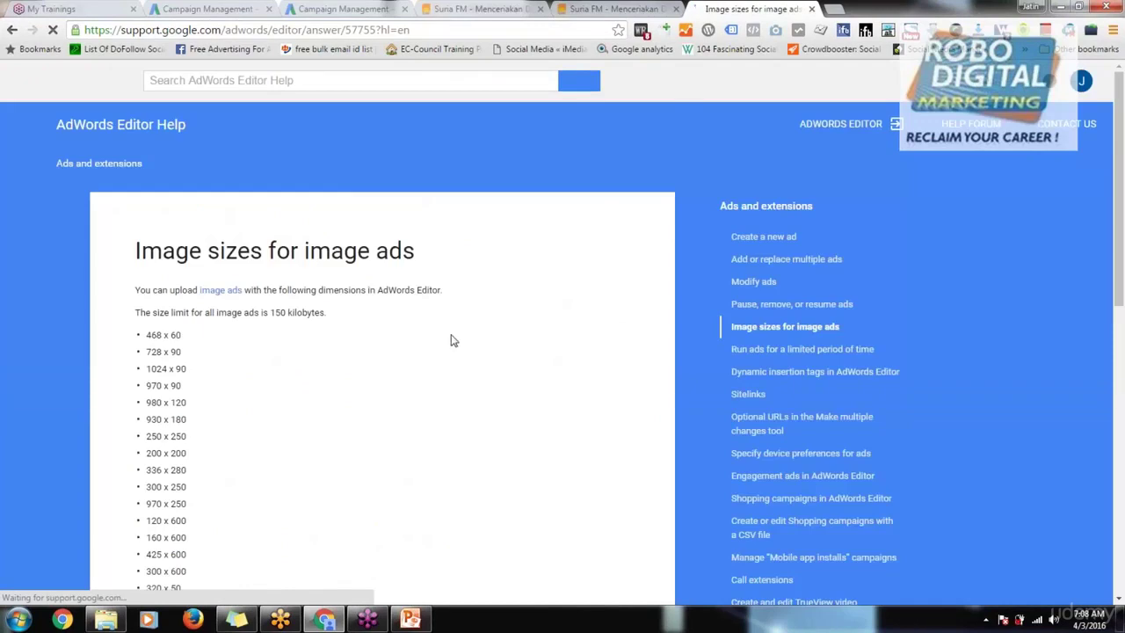
pyautogui.scroll(-7, 439, 342)
pyautogui.scroll(-2, 439, 342)
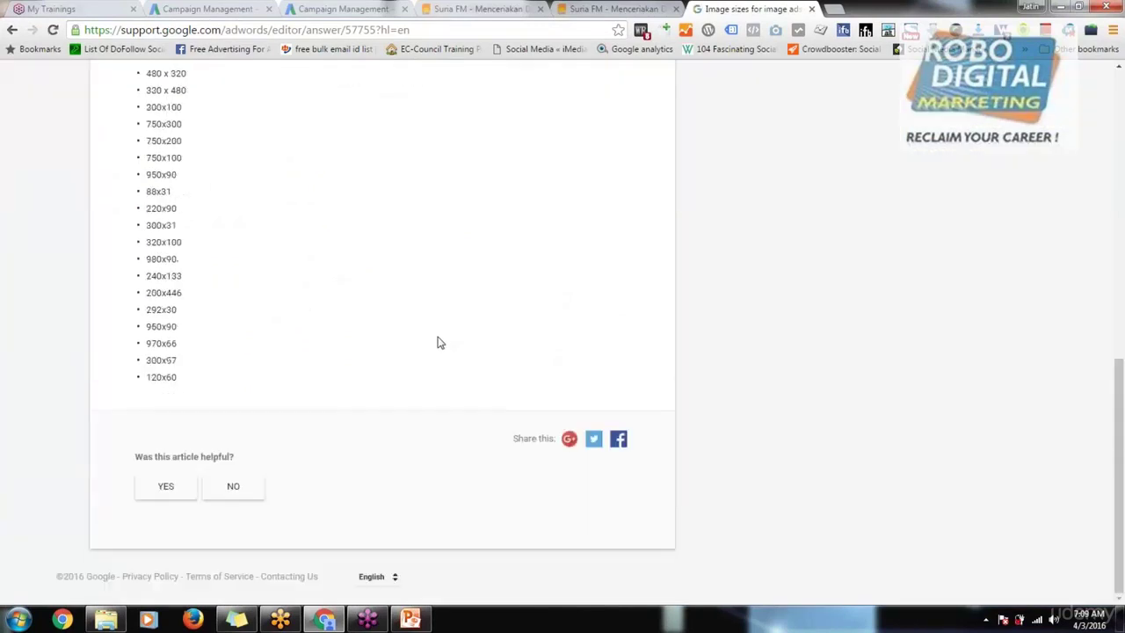
pyautogui.scroll(4, 188, 365)
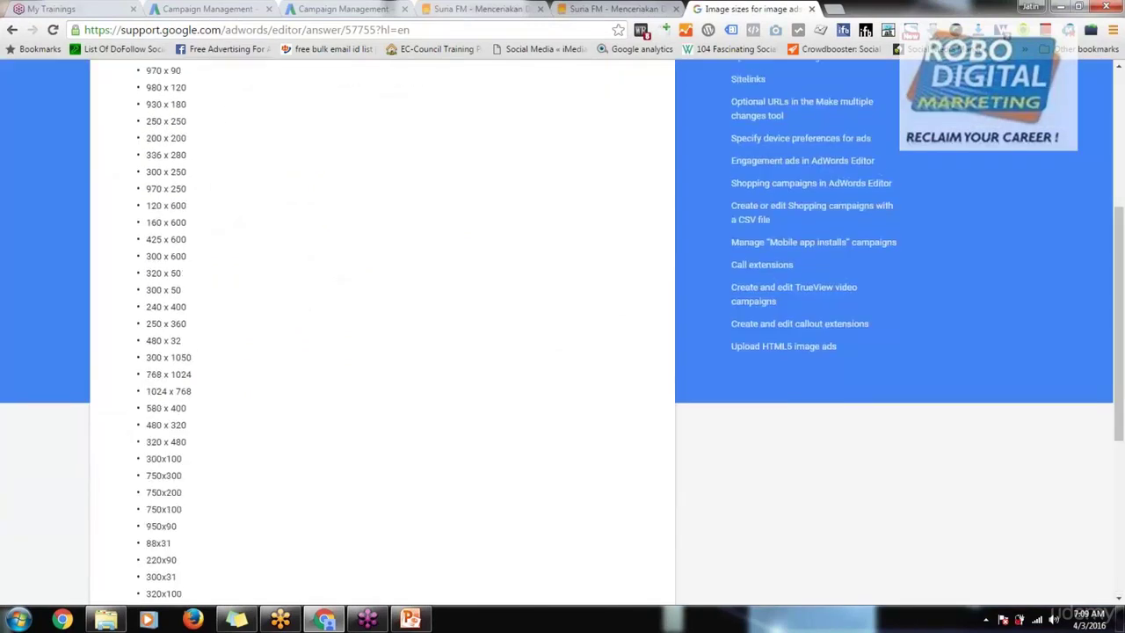
pyautogui.click(282, 29)
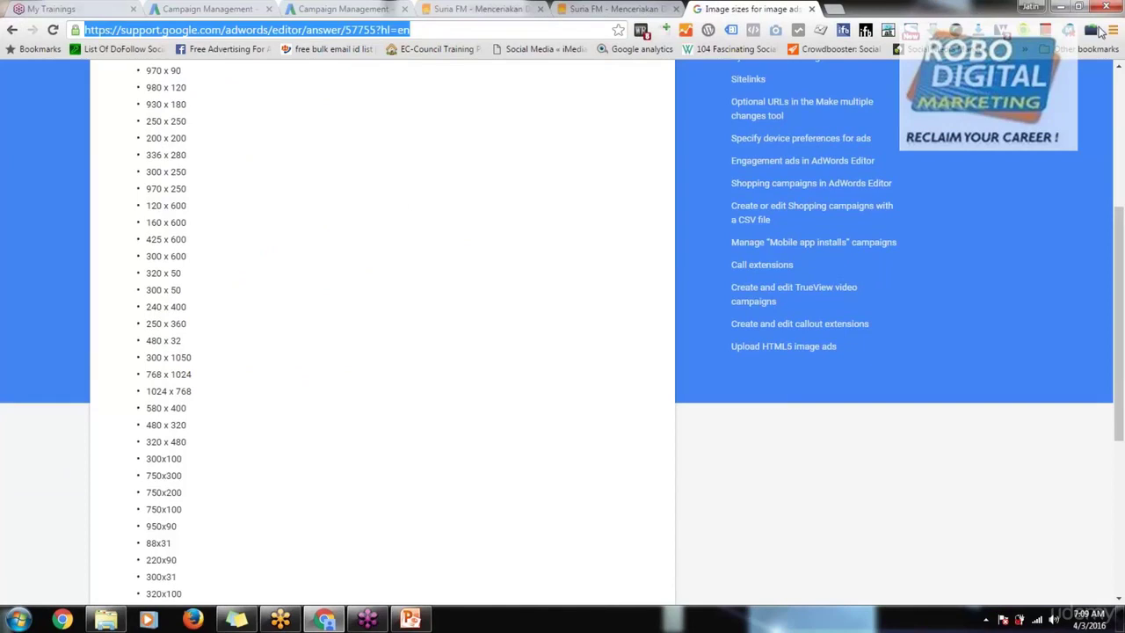
pyautogui.click(1079, 130)
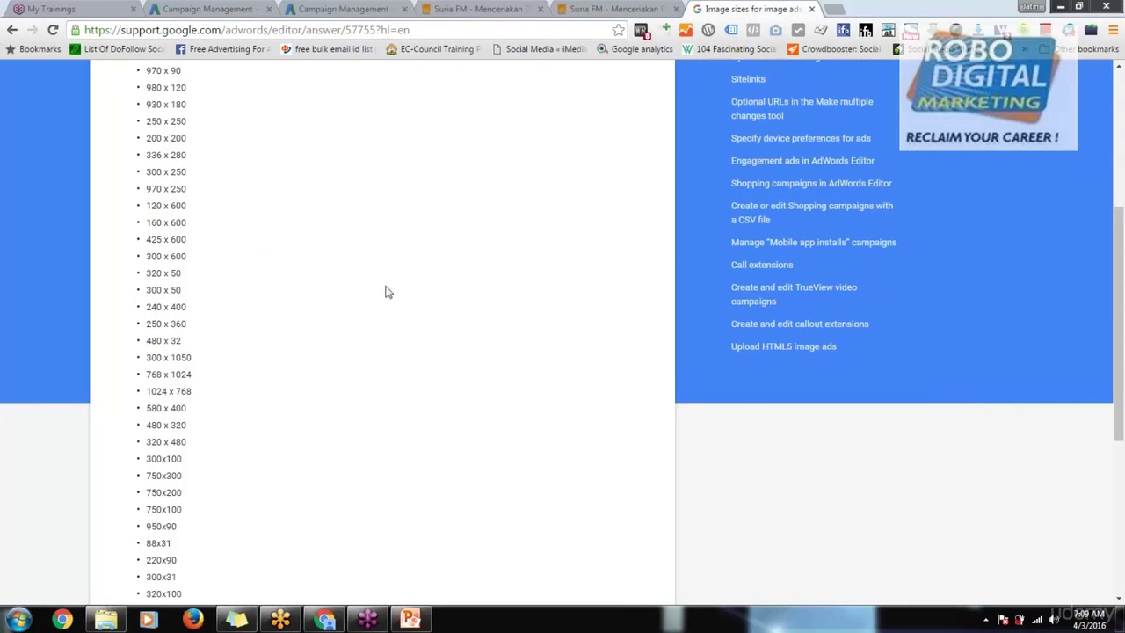
# - Switch back to the Topic ad group and start a new image ad using the upload option
pyautogui.click(334, 8)
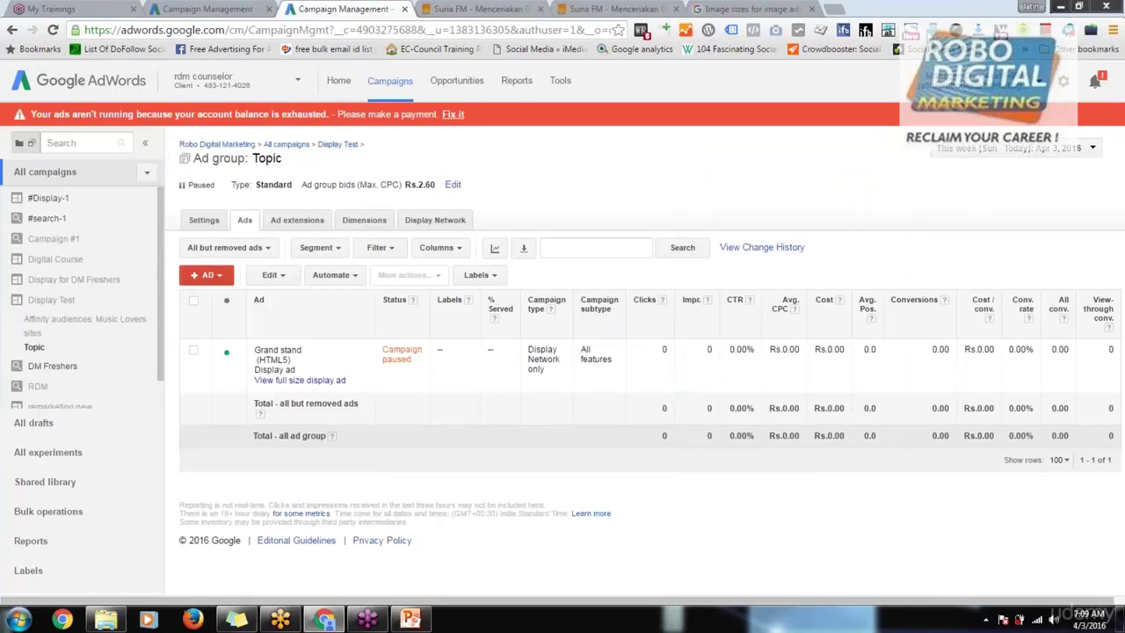
pyautogui.click(219, 276)
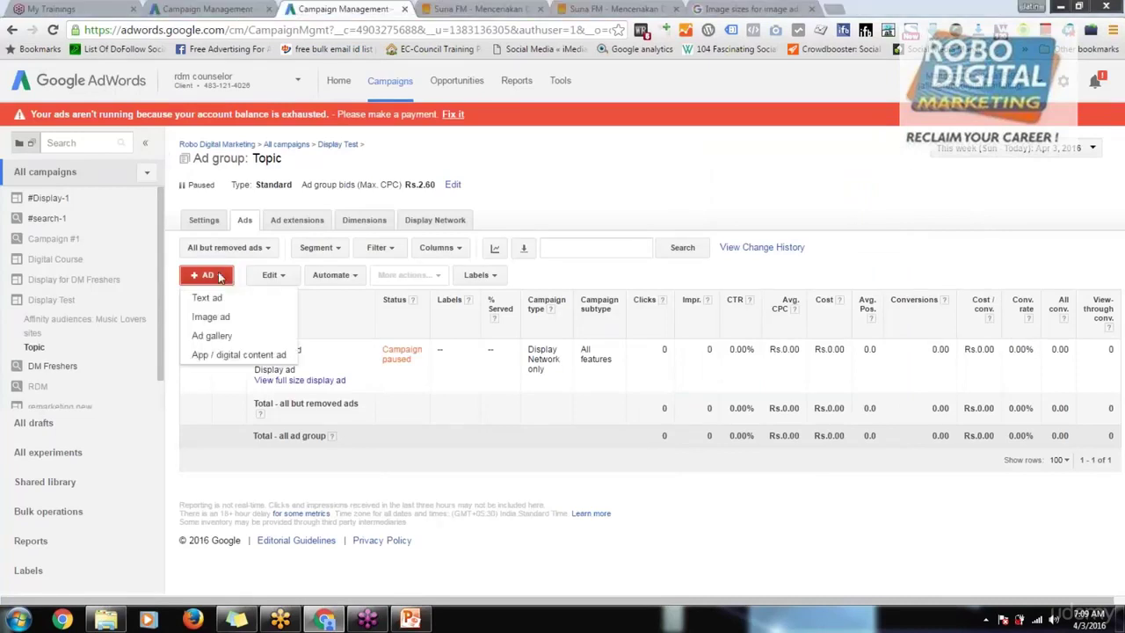
pyautogui.click(212, 317)
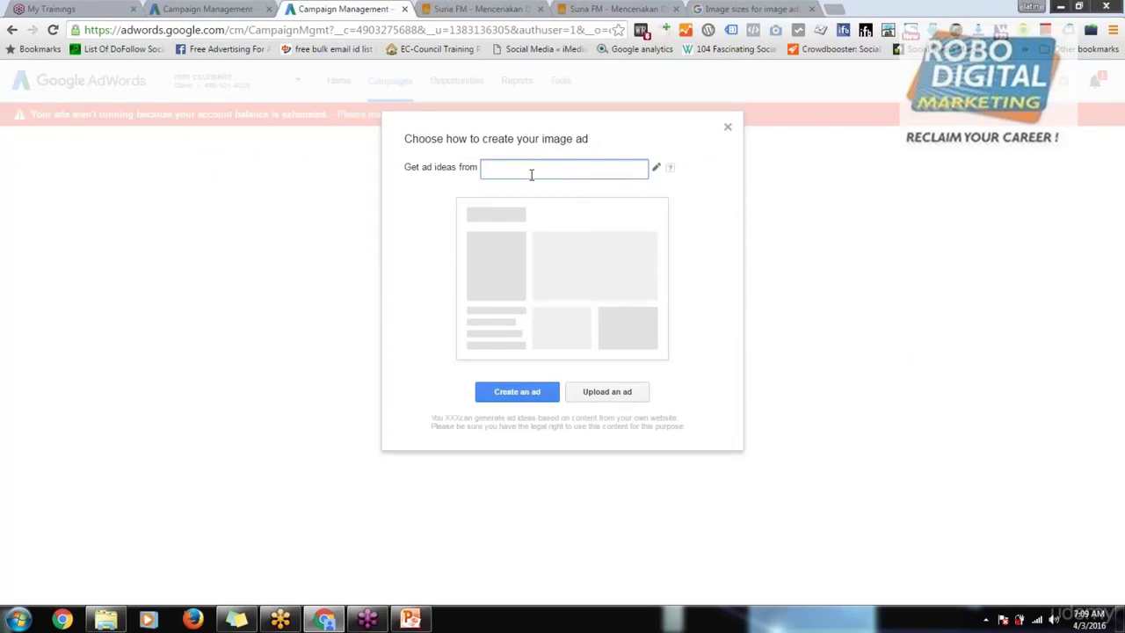
pyautogui.click(588, 393)
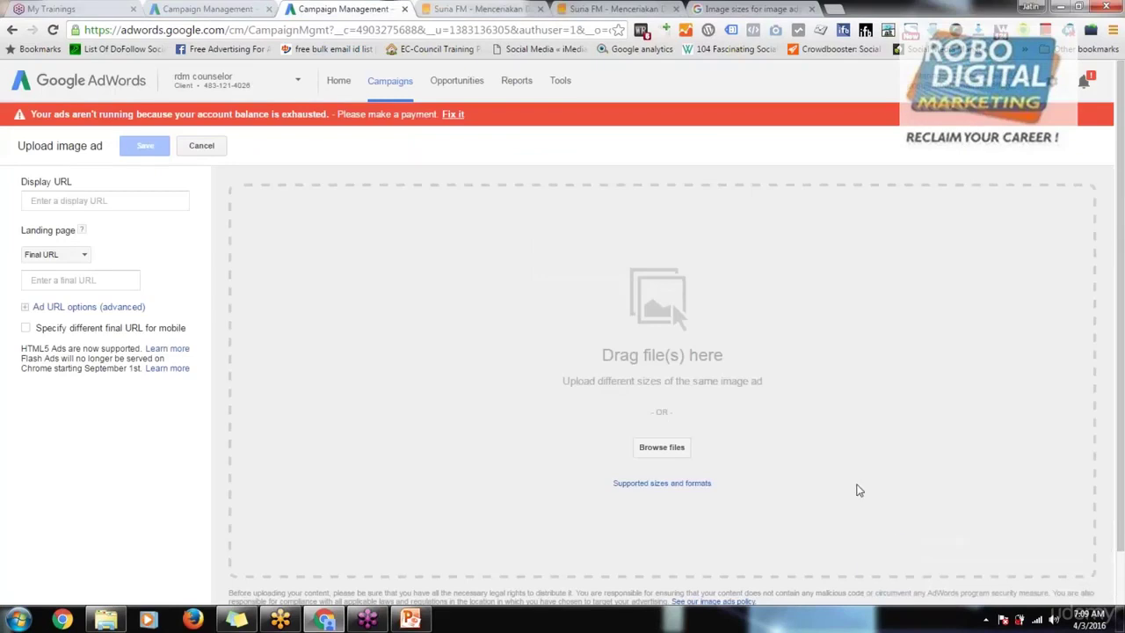
# - Browse for the ad files in the Work (D:) drive, reaching Digital Essence > Clients > Sonoor > April 2016
pyautogui.click(654, 450)
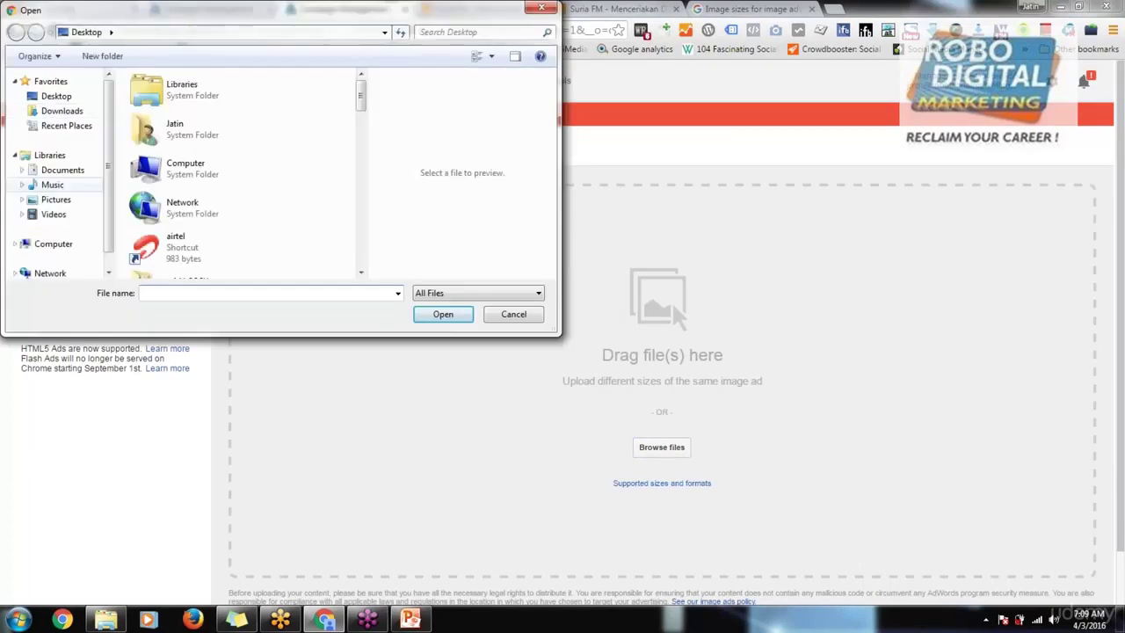
pyautogui.click(53, 243)
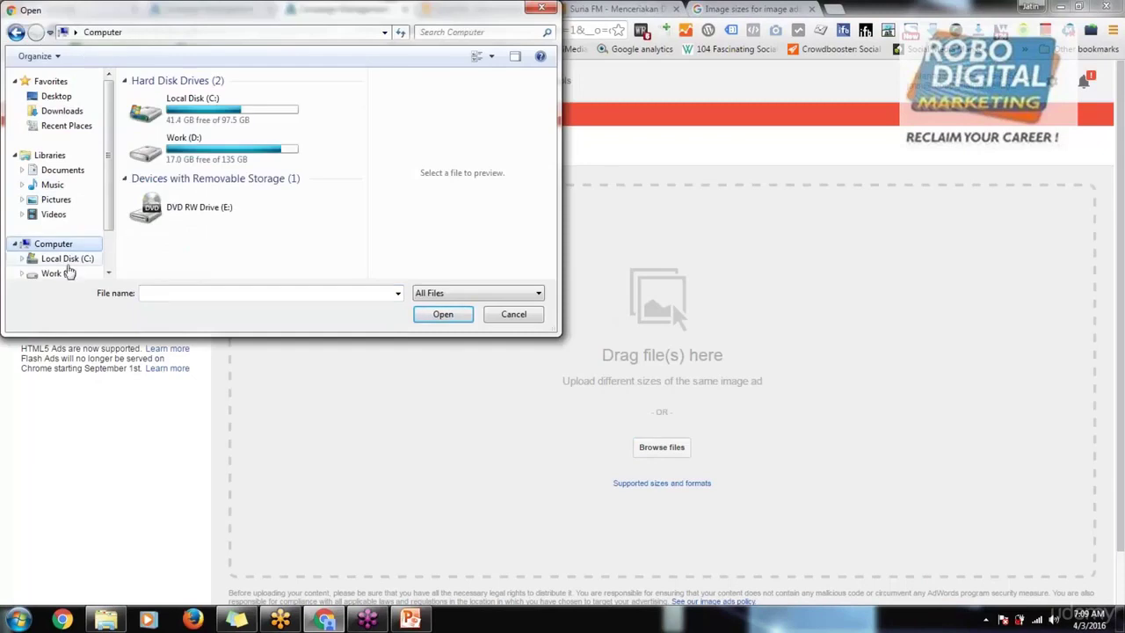
pyautogui.doubleClick(216, 156)
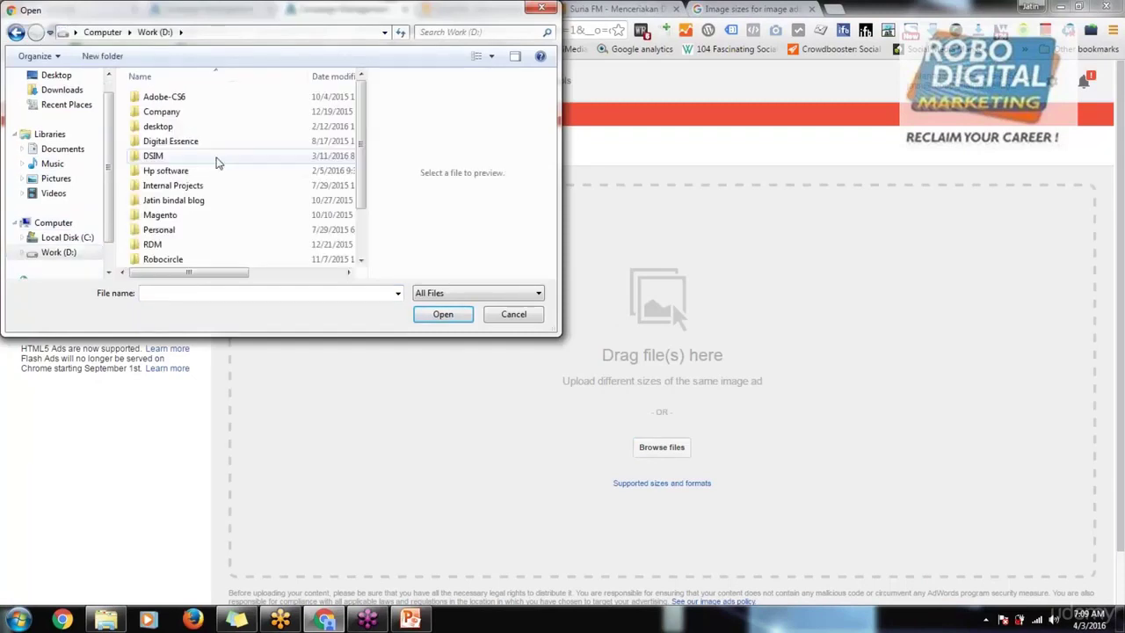
pyautogui.doubleClick(165, 157)
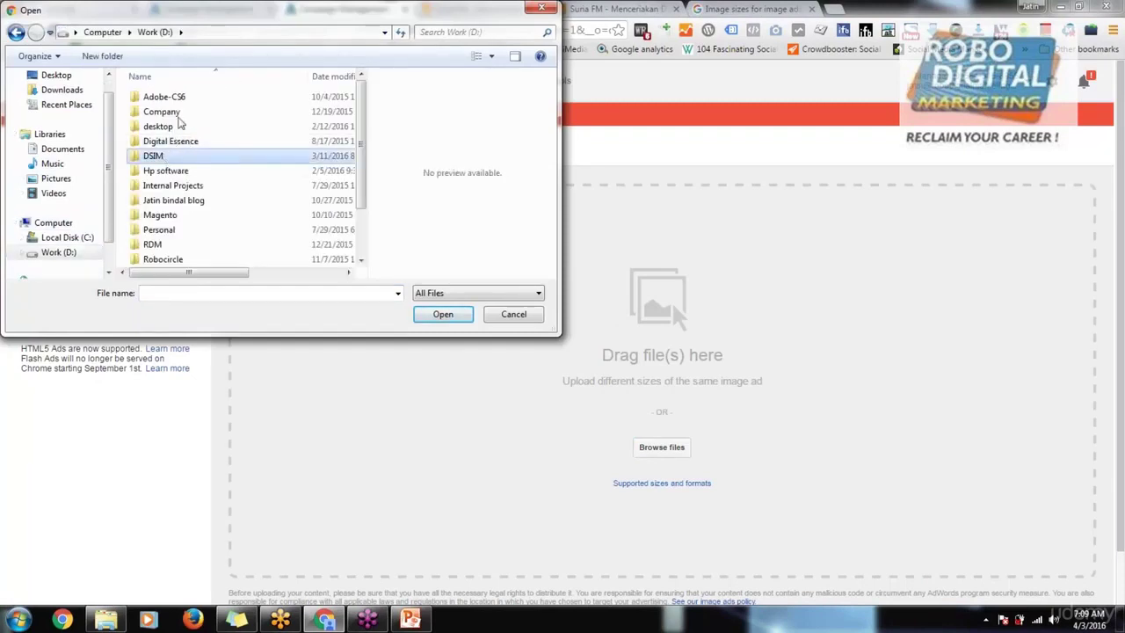
pyautogui.click(154, 32)
pyautogui.doubleClick(170, 143)
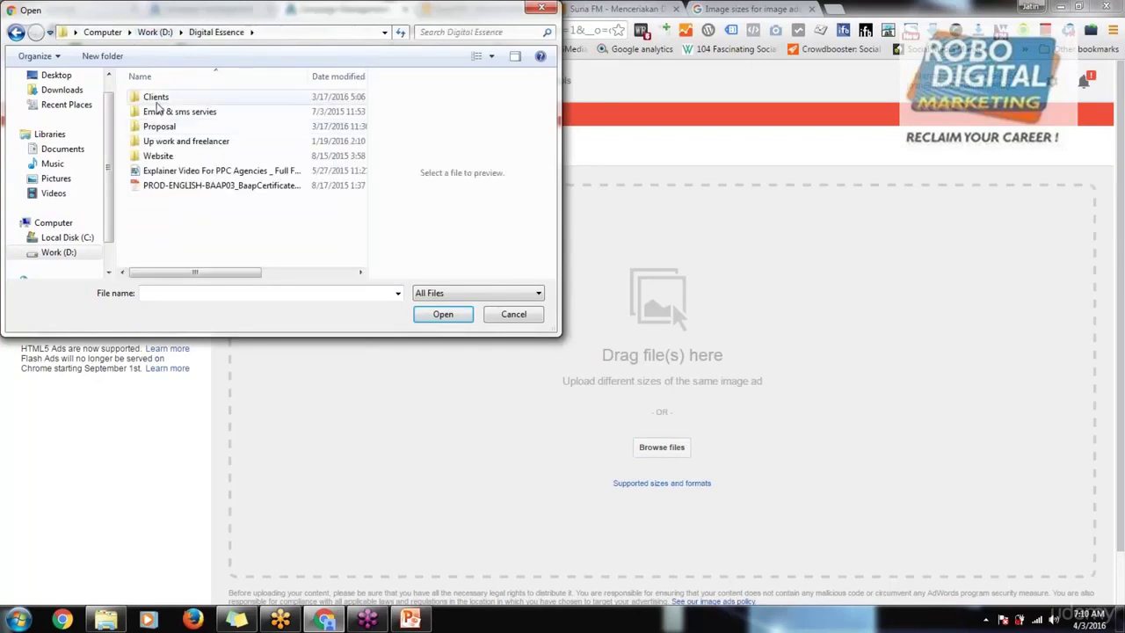
pyautogui.doubleClick(157, 99)
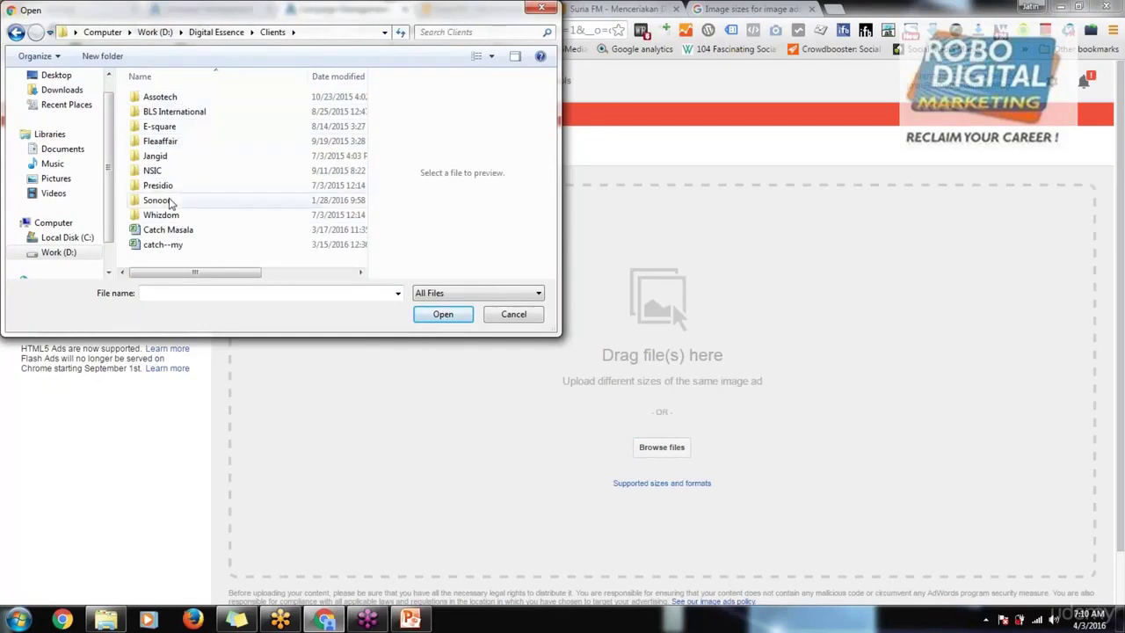
pyautogui.doubleClick(172, 200)
pyautogui.doubleClick(176, 98)
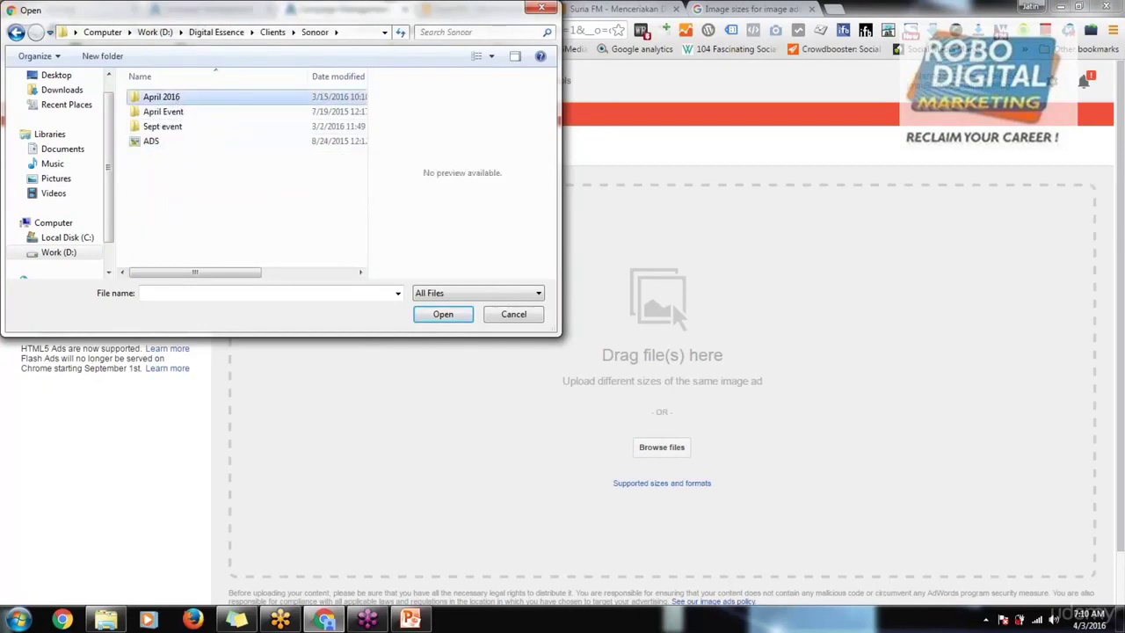
# - Try to upload the 120x240 image, and remove it from the uploaded ads
pyautogui.doubleClick(319, 218)
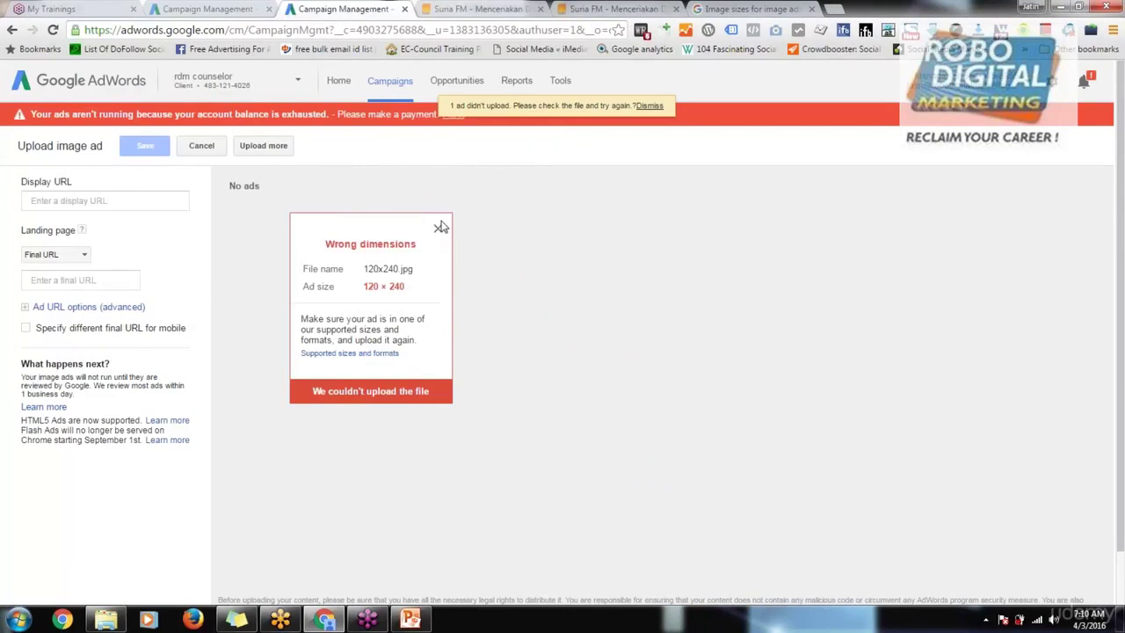
pyautogui.click(437, 229)
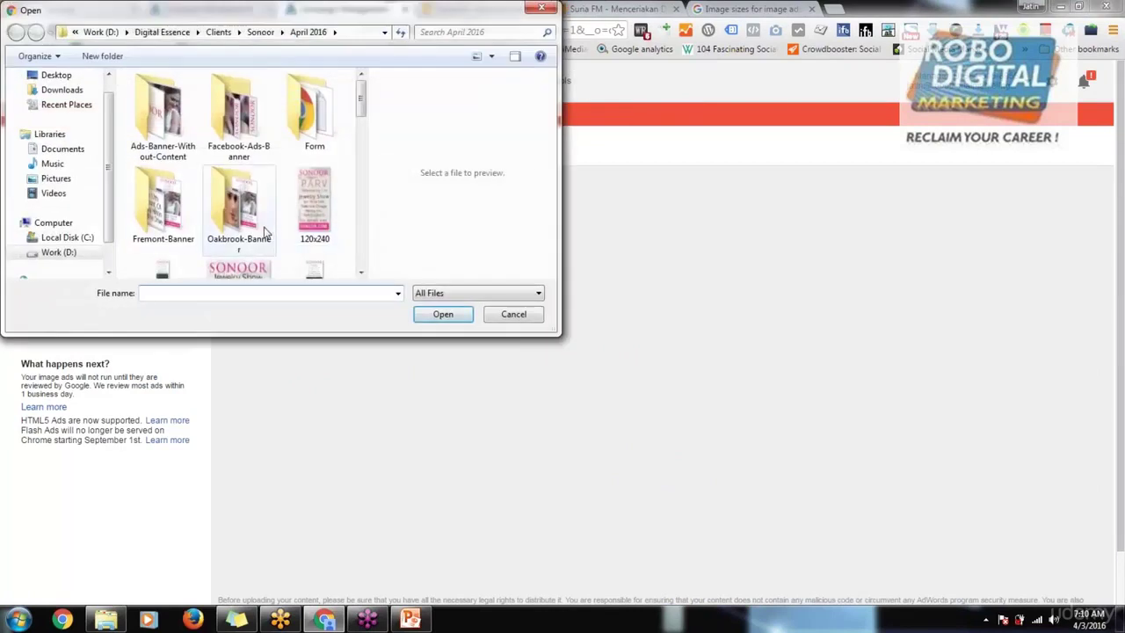
# - Upload the 120x600 image from the Fremont-Banner folder and preview the ad at full size
pyautogui.doubleClick(159, 197)
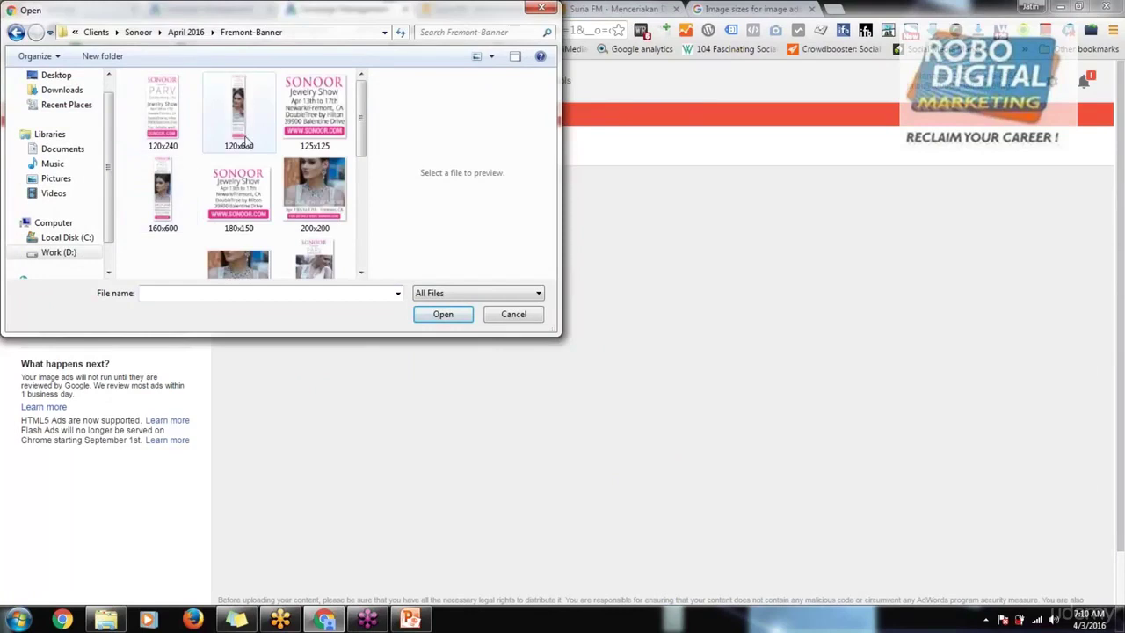
pyautogui.click(244, 141)
pyautogui.doubleClick(243, 141)
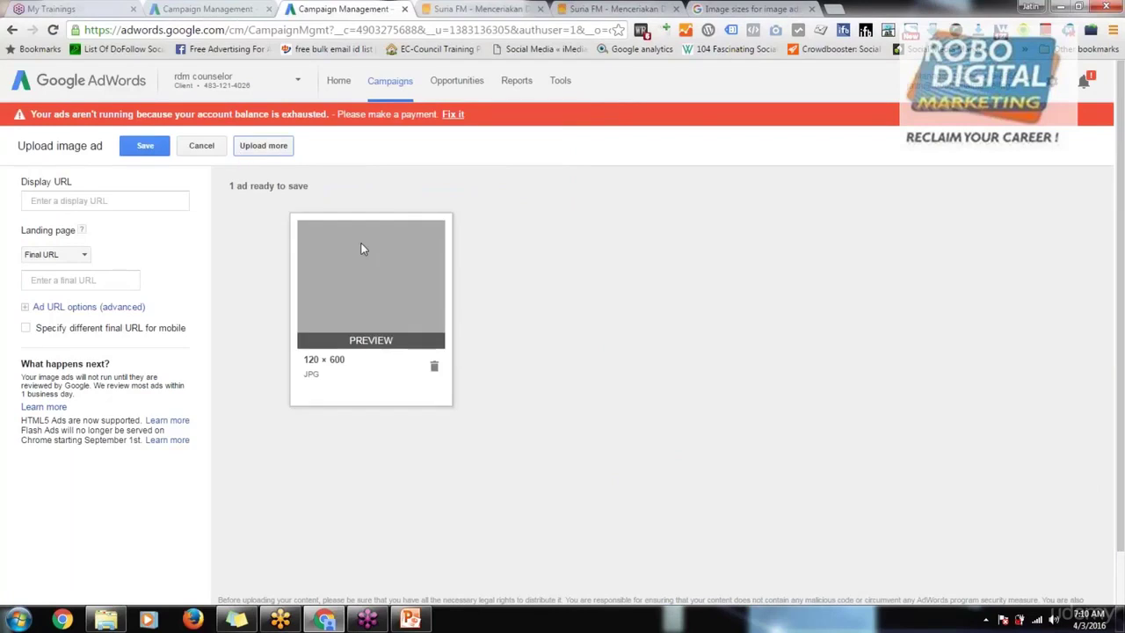
pyautogui.click(370, 340)
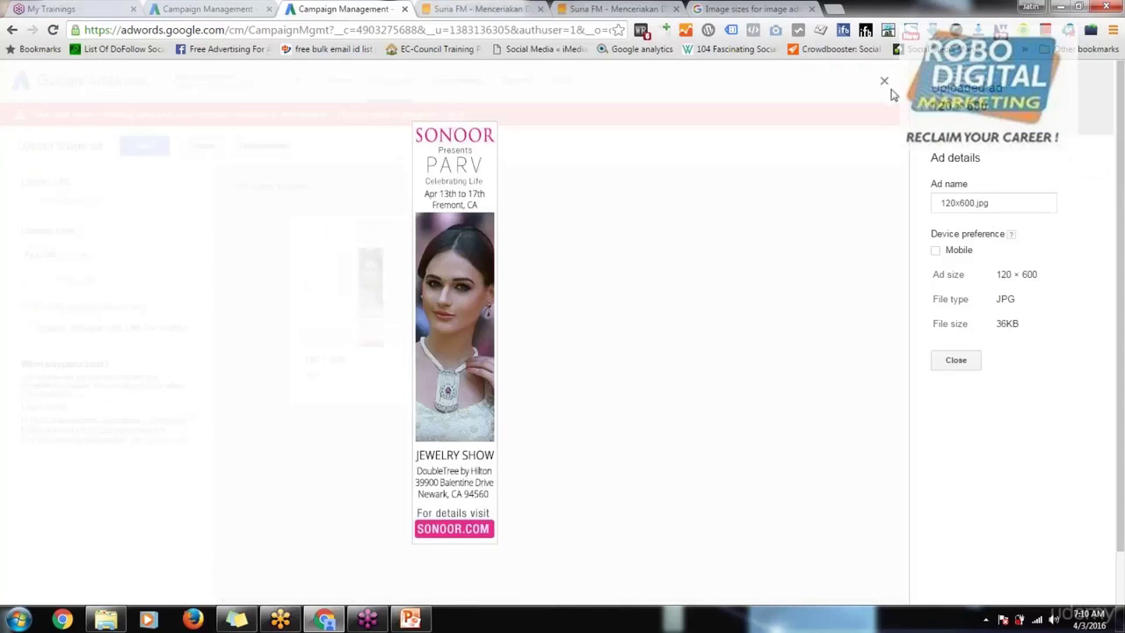
pyautogui.click(884, 82)
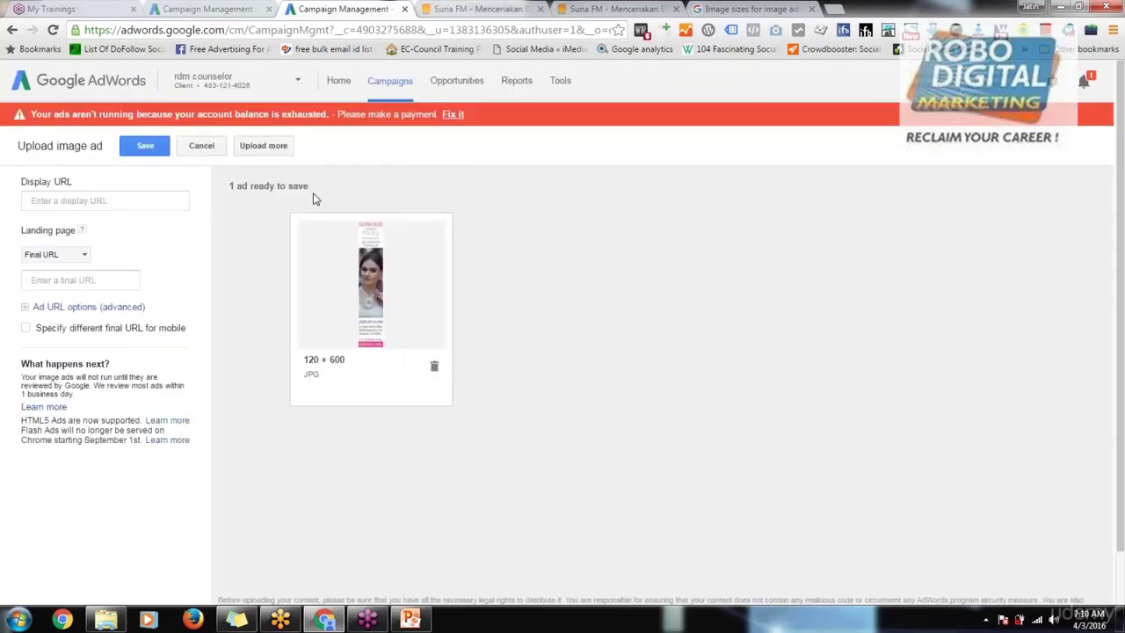
pyautogui.click(84, 203)
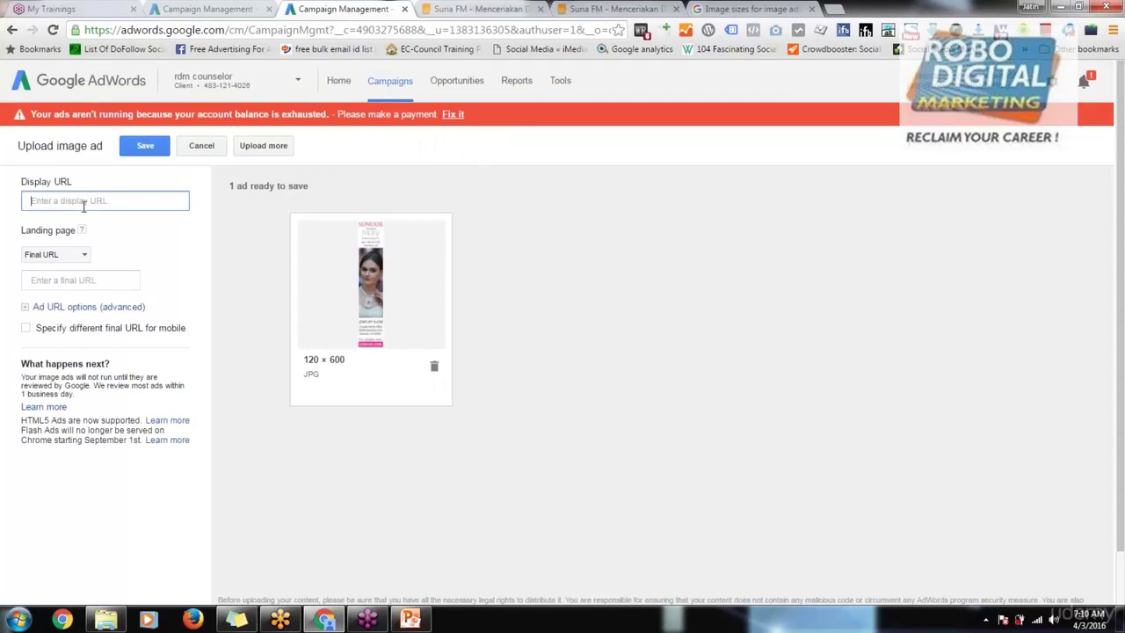
pyautogui.write('www.sonoor.com')
pyautogui.press('Tab')
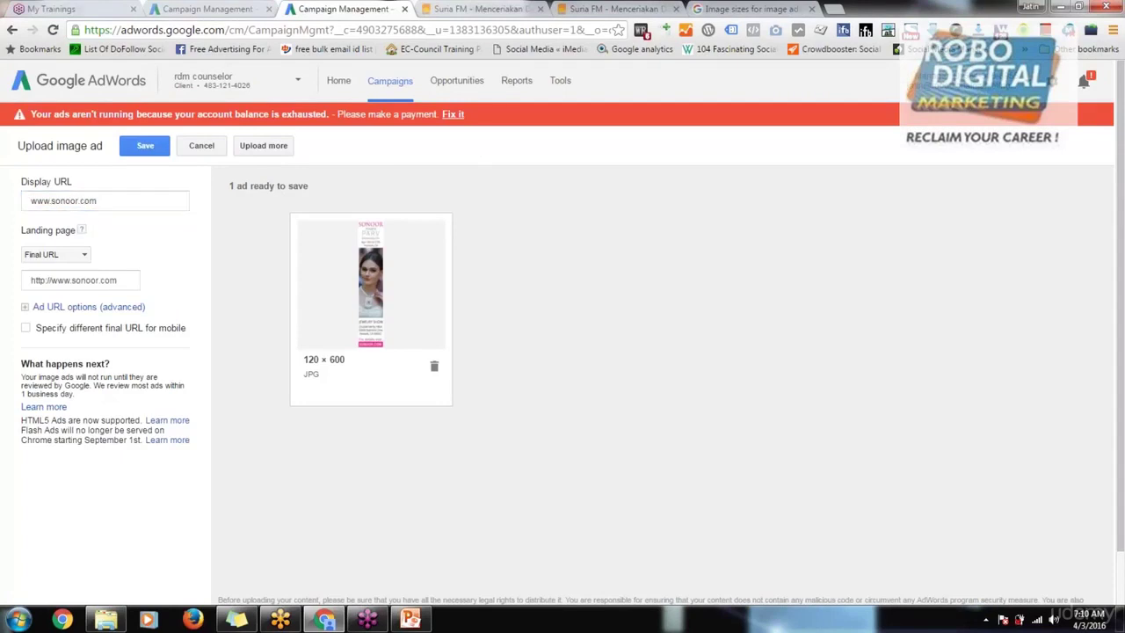
pyautogui.click(122, 281)
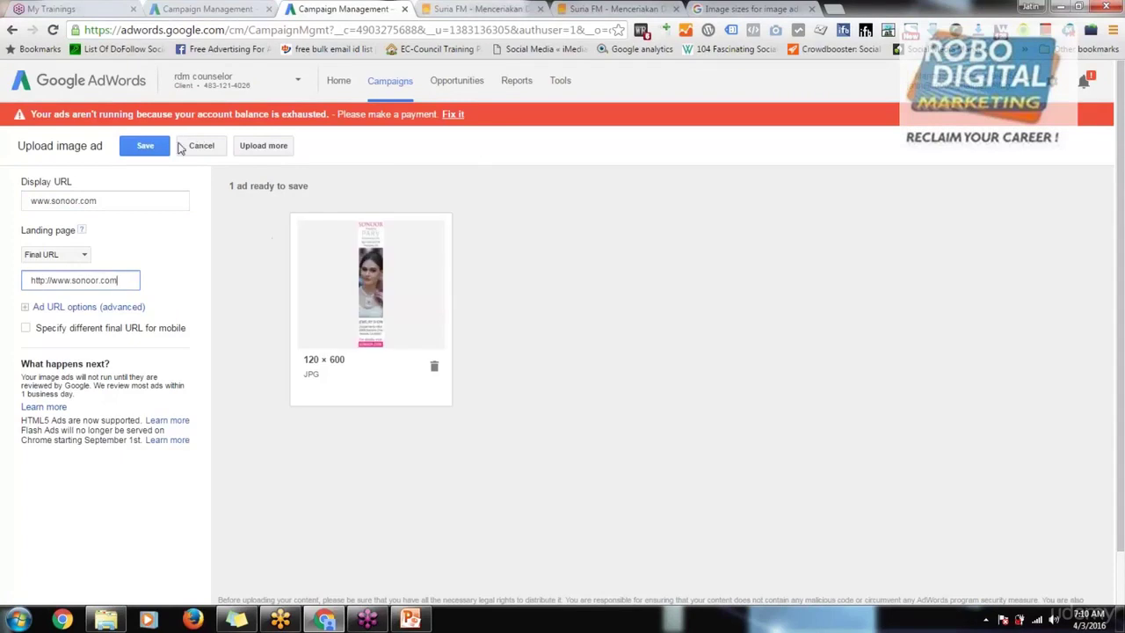
# - Upload all the banner images in the Fremont-Banner folder as additional image ads
pyautogui.click(258, 152)
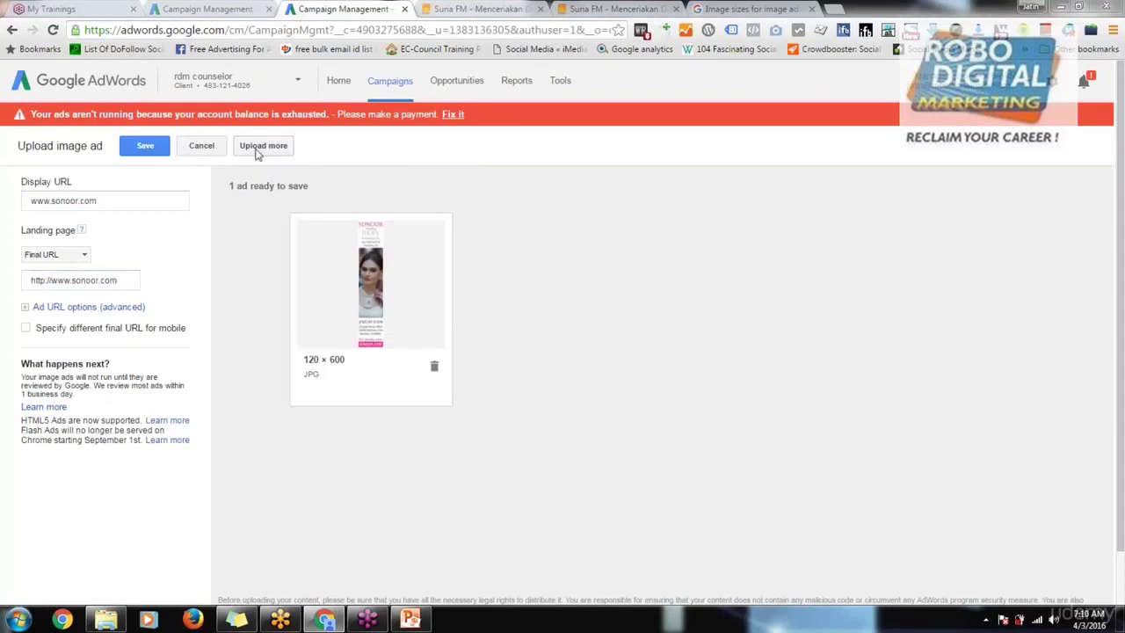
pyautogui.click(220, 142)
pyautogui.hotkey('ctrl', 'a')
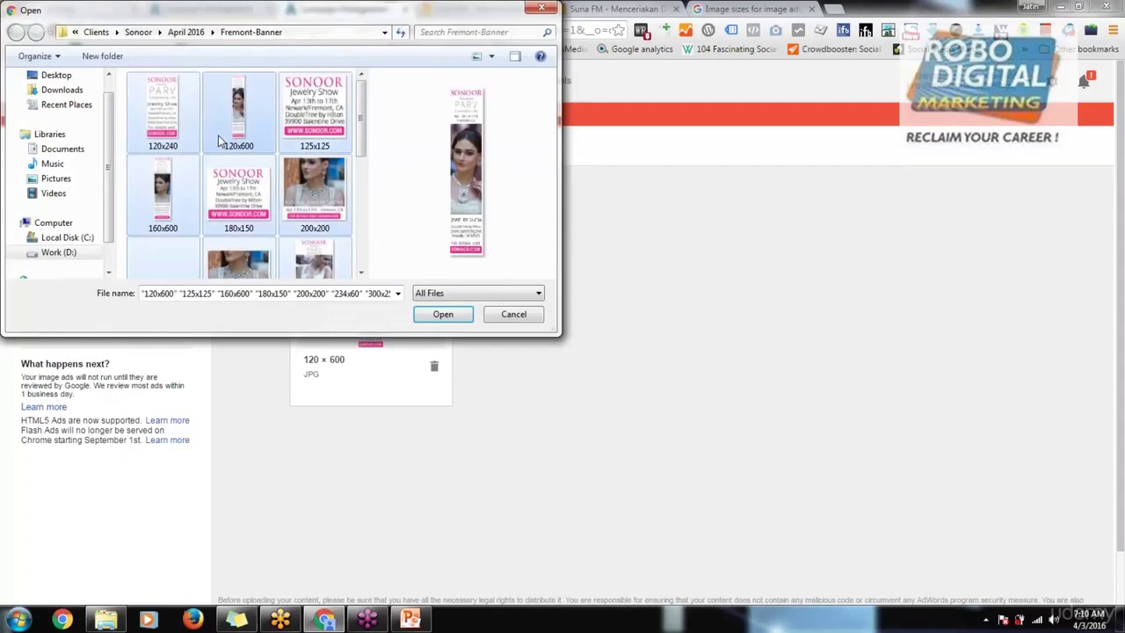
pyautogui.click(442, 321)
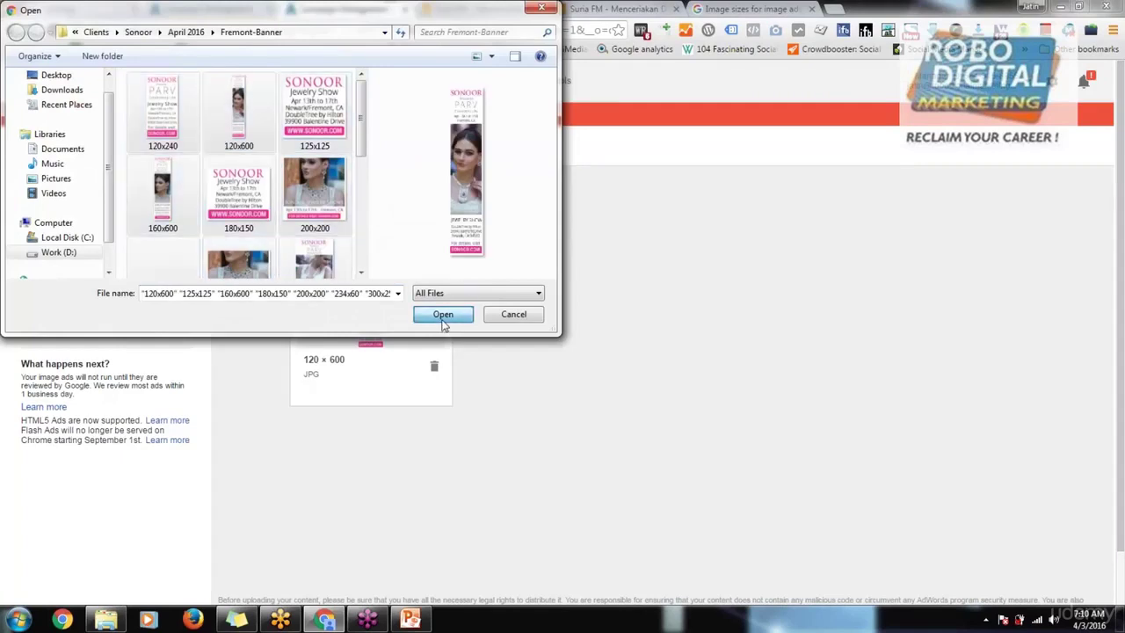
pyautogui.scroll(-5, 734, 312)
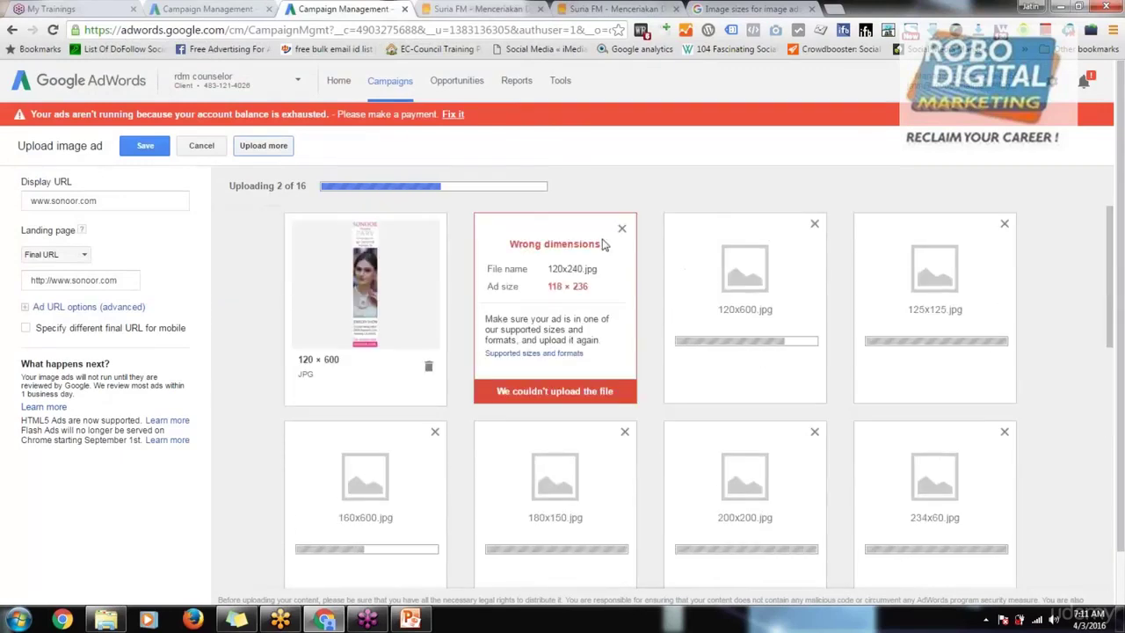
# - Remove the rejected 120x240, 125x125, 234x60, 180x150 and 300x500 files and the duplicate 120x600 from the uploads
pyautogui.click(622, 227)
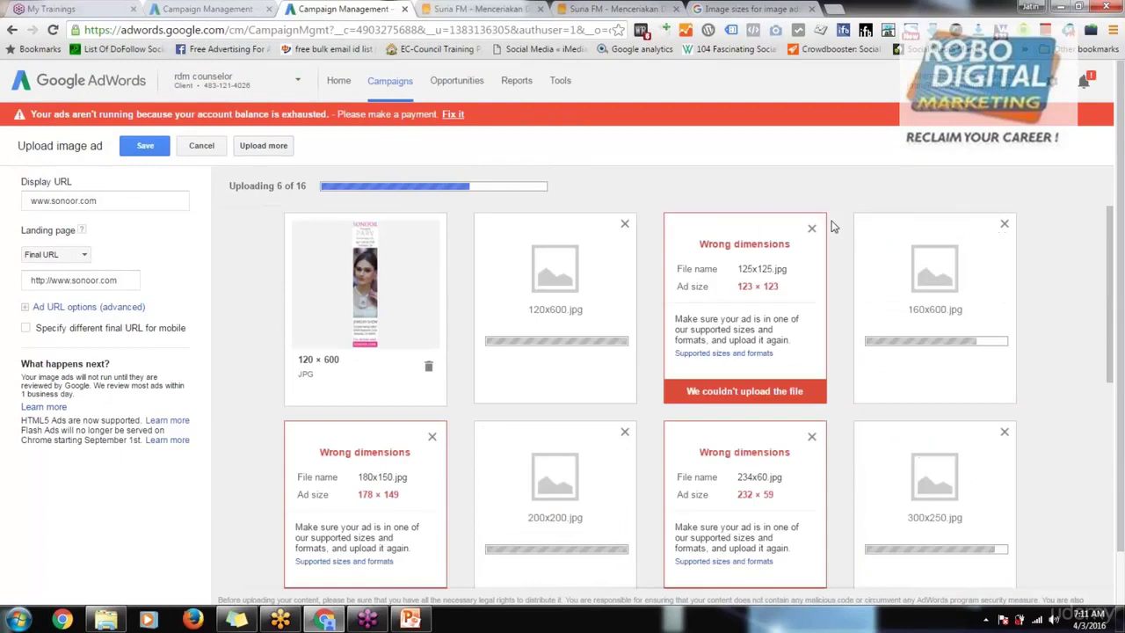
pyautogui.click(811, 229)
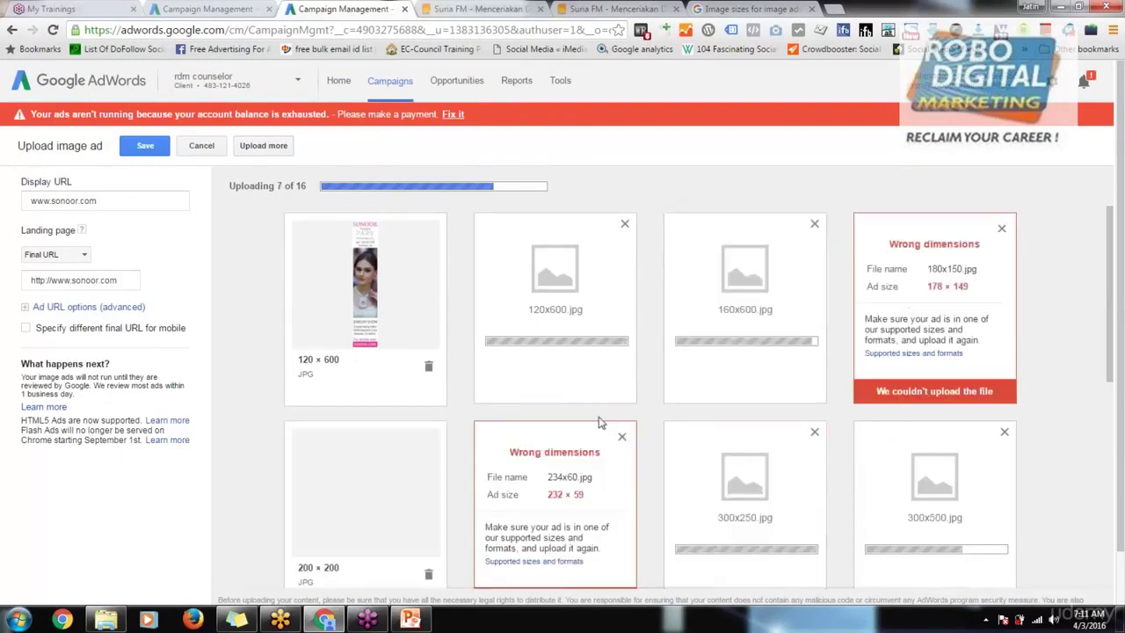
pyautogui.click(622, 437)
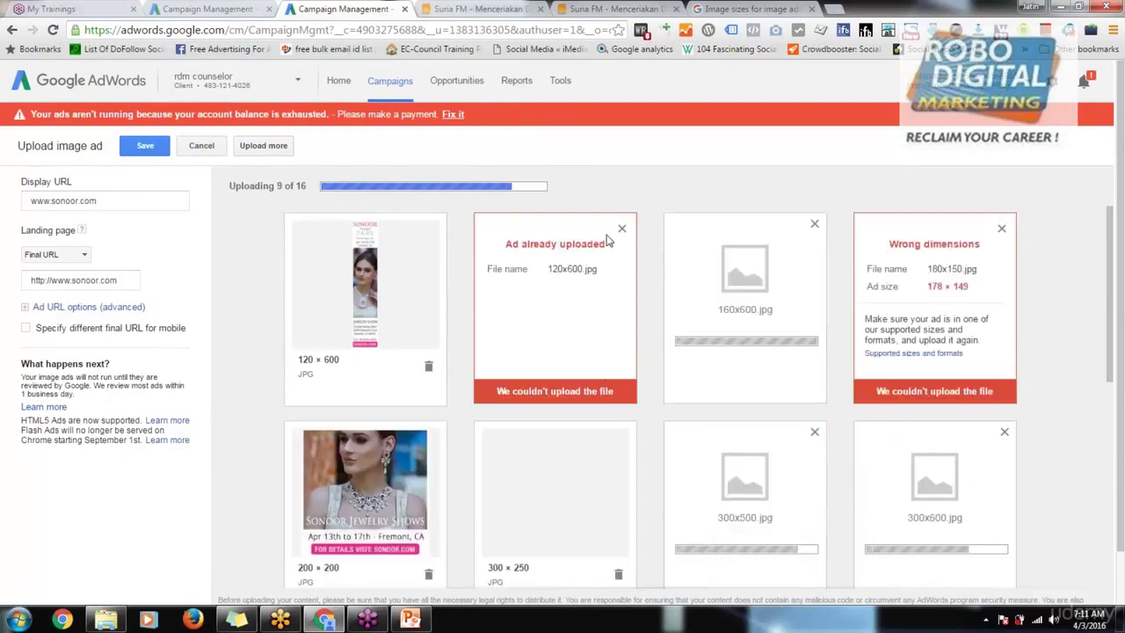
pyautogui.click(622, 228)
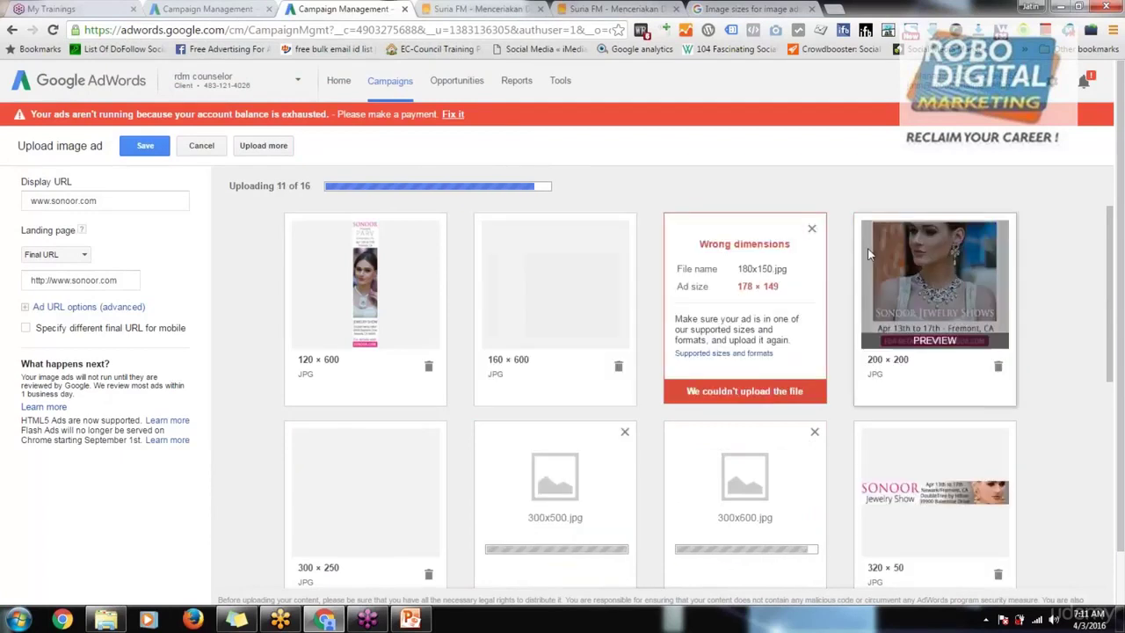
pyautogui.click(811, 229)
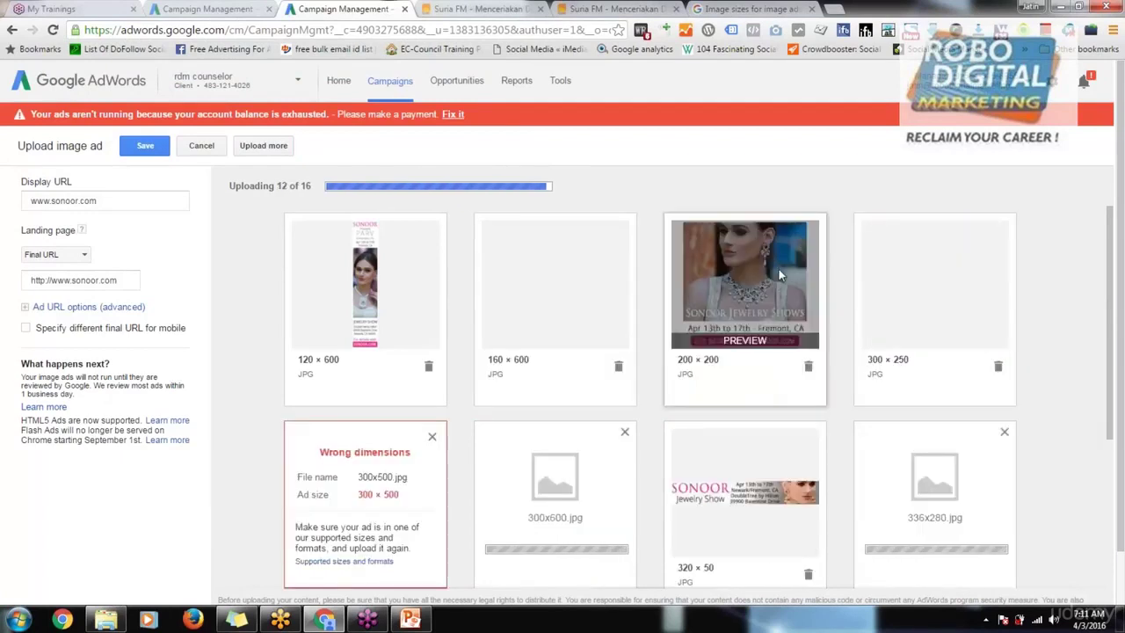
pyautogui.scroll(-3, 779, 276)
pyautogui.click(431, 297)
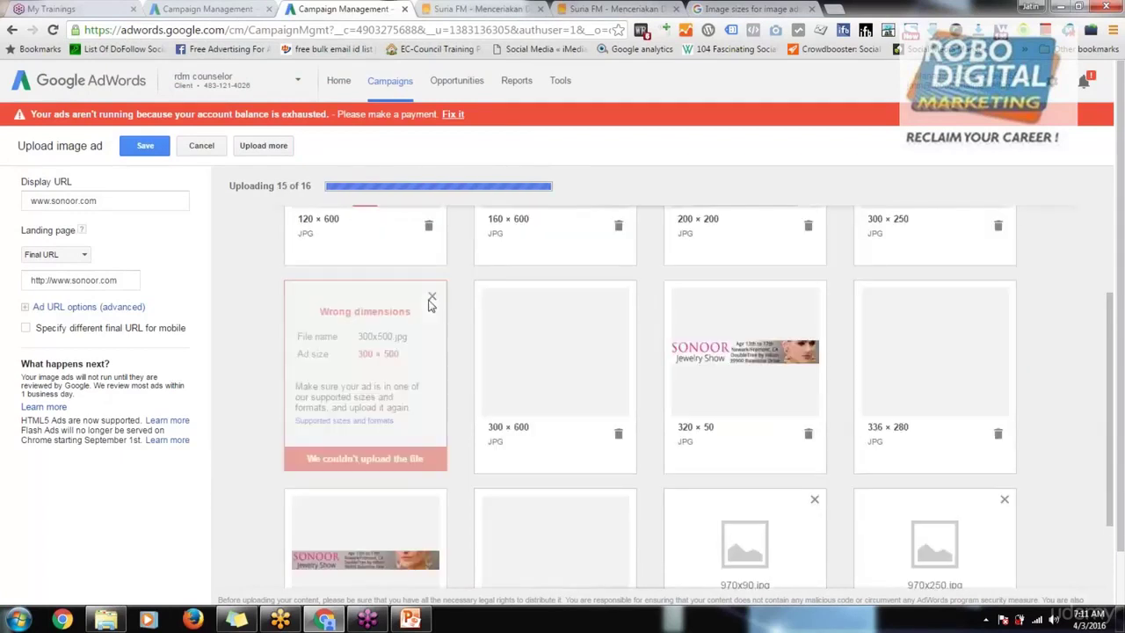
# - Check the remaining uploaded banners and save them as image ads in the Topic ad group
pyautogui.scroll(-2, 474, 417)
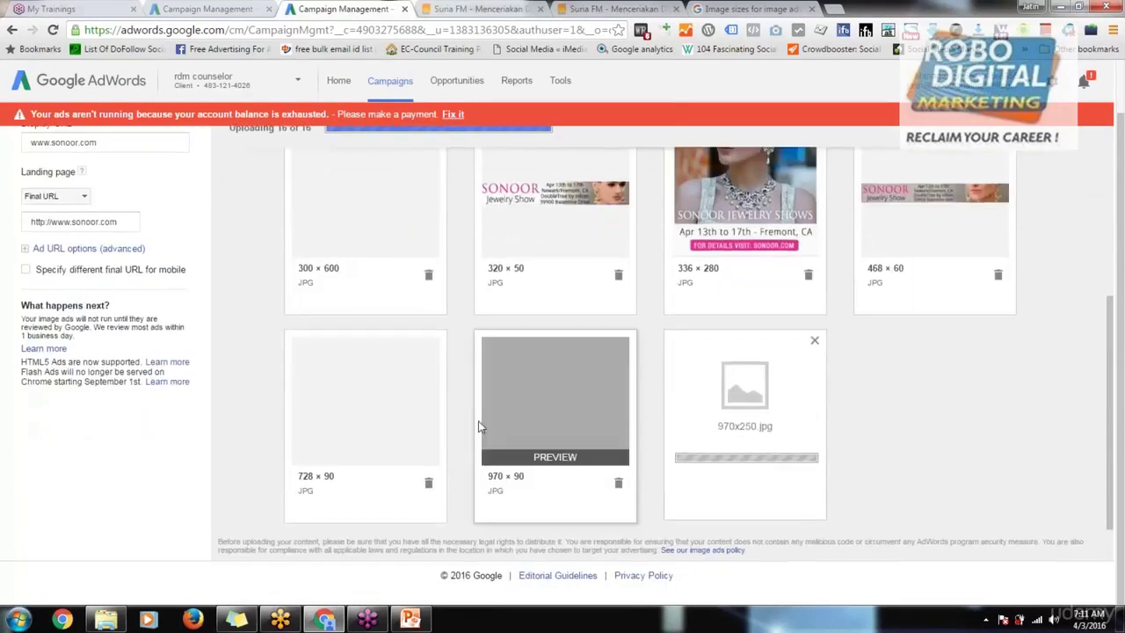
pyautogui.scroll(2, 479, 427)
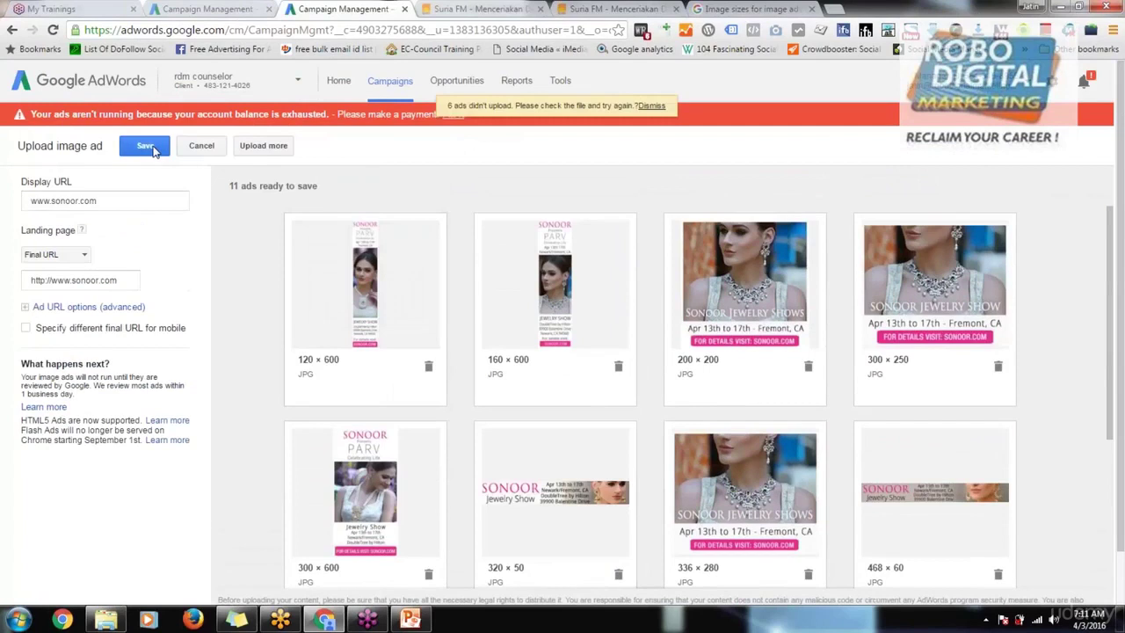
pyautogui.click(149, 146)
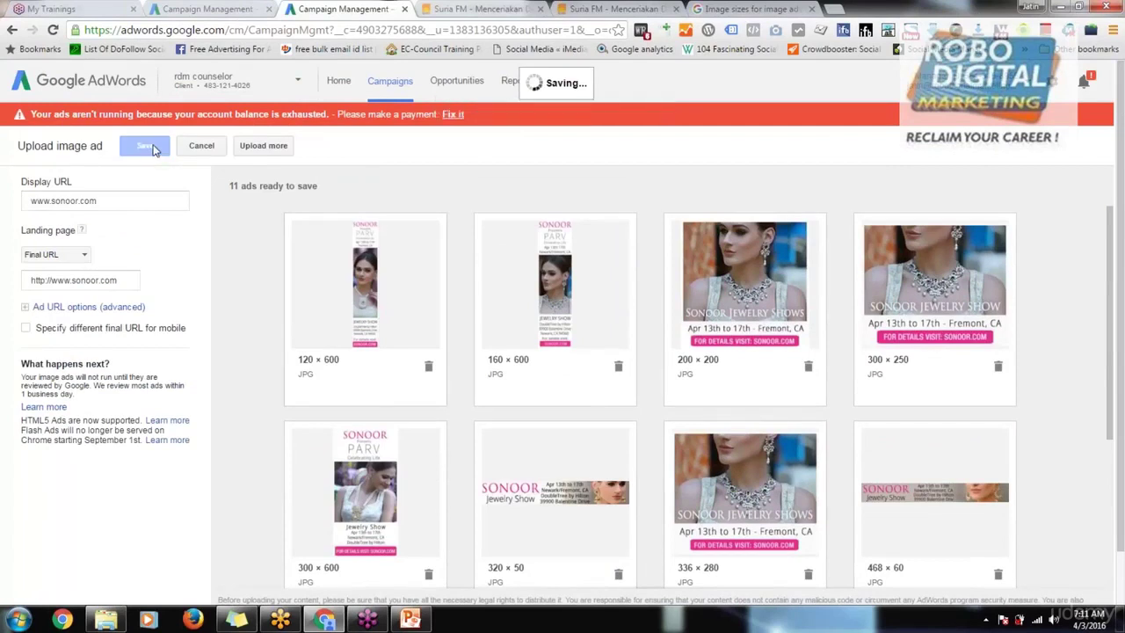
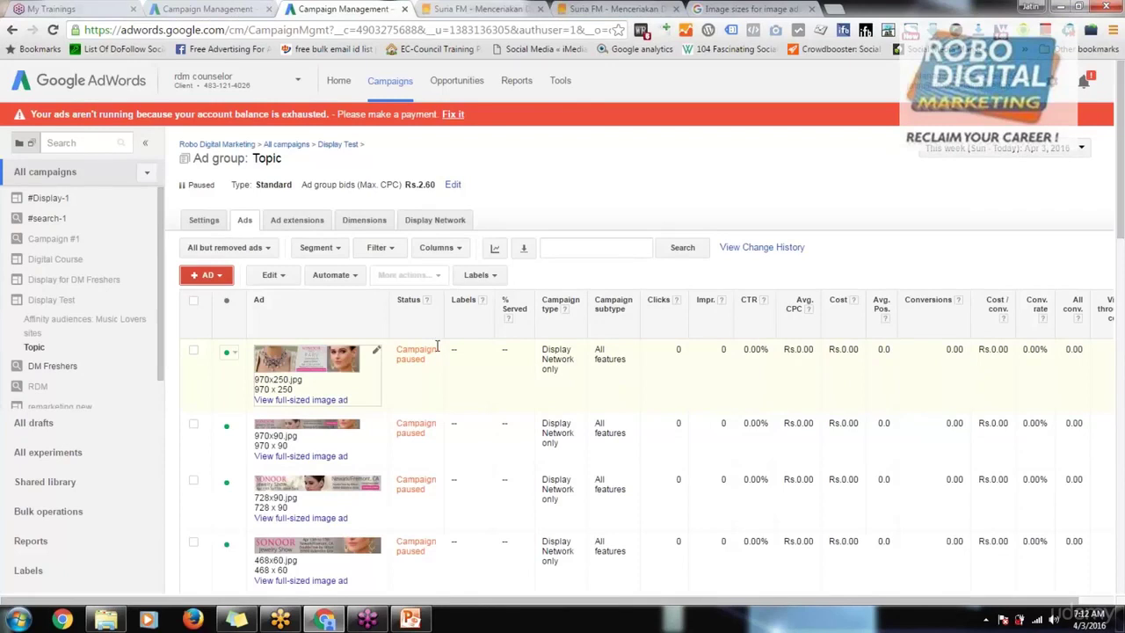
# - Open the Grand stand HTML5 ad for editing, examine its 120 × 600 preview, and leave without saving
pyautogui.scroll(-5, 433, 346)
pyautogui.scroll(-5, 396, 495)
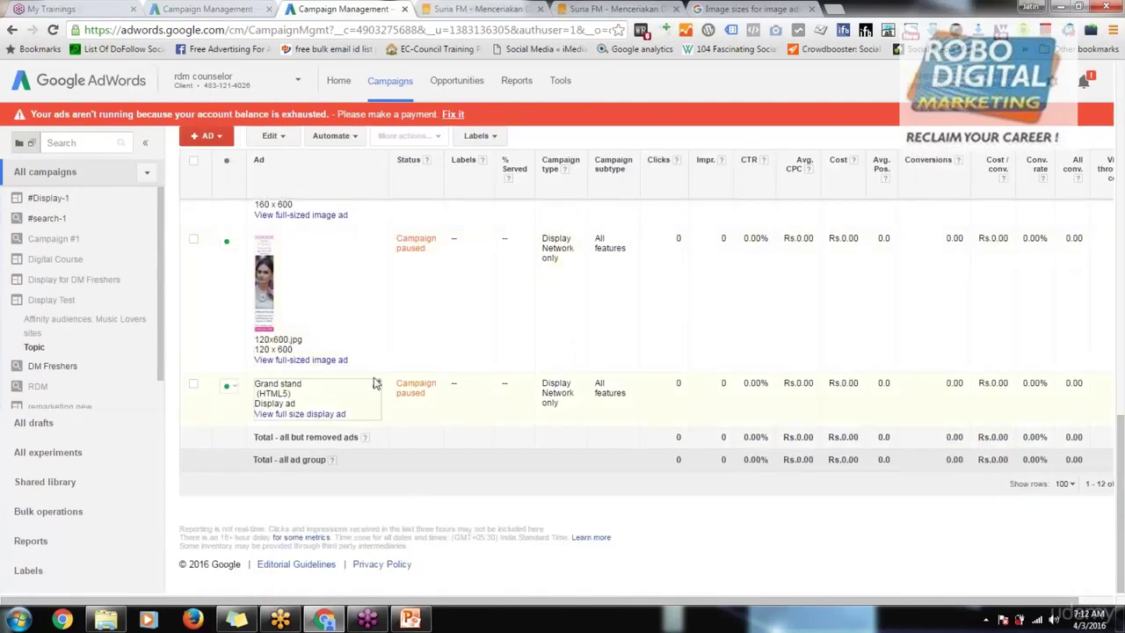
pyautogui.click(376, 385)
pyautogui.click(290, 446)
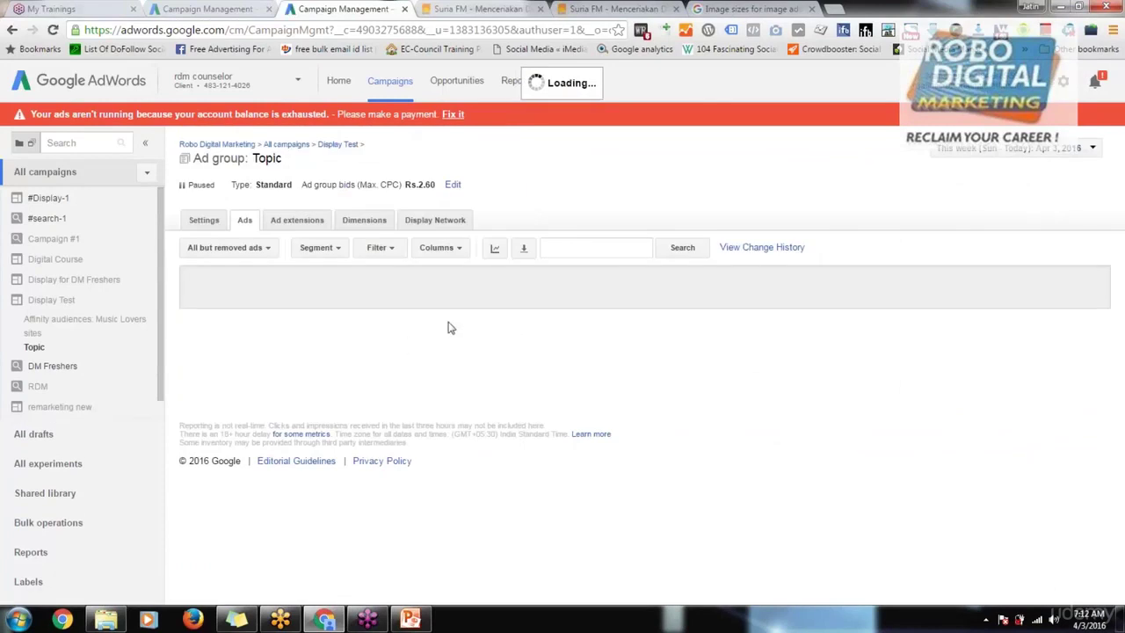
pyautogui.scroll(-1, 475, 321)
pyautogui.scroll(-1, 480, 269)
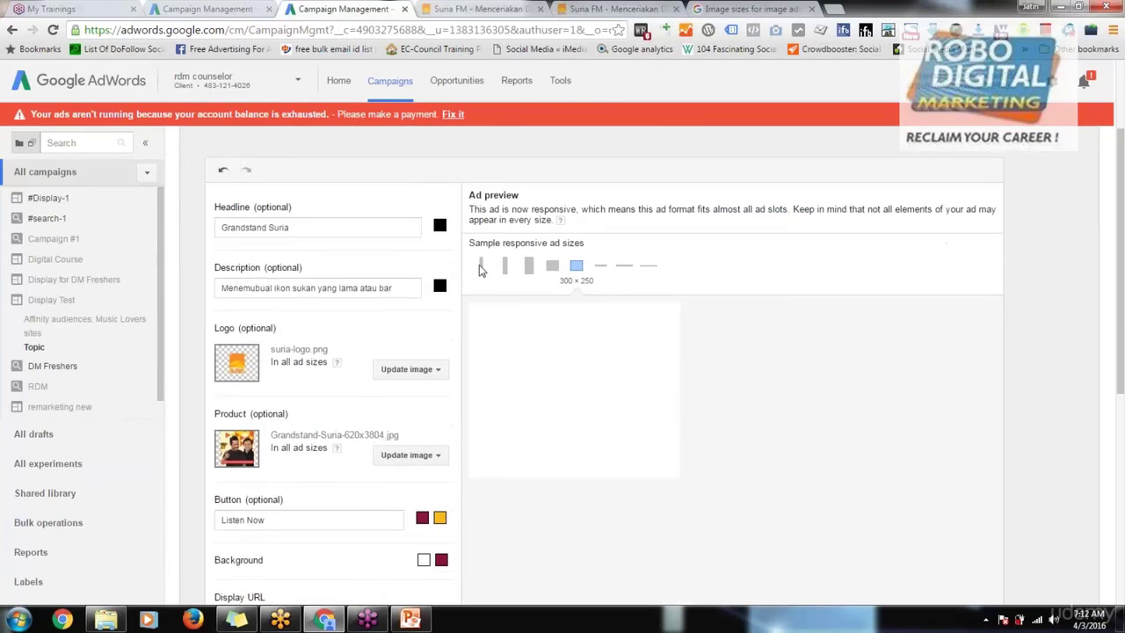
pyautogui.click(480, 267)
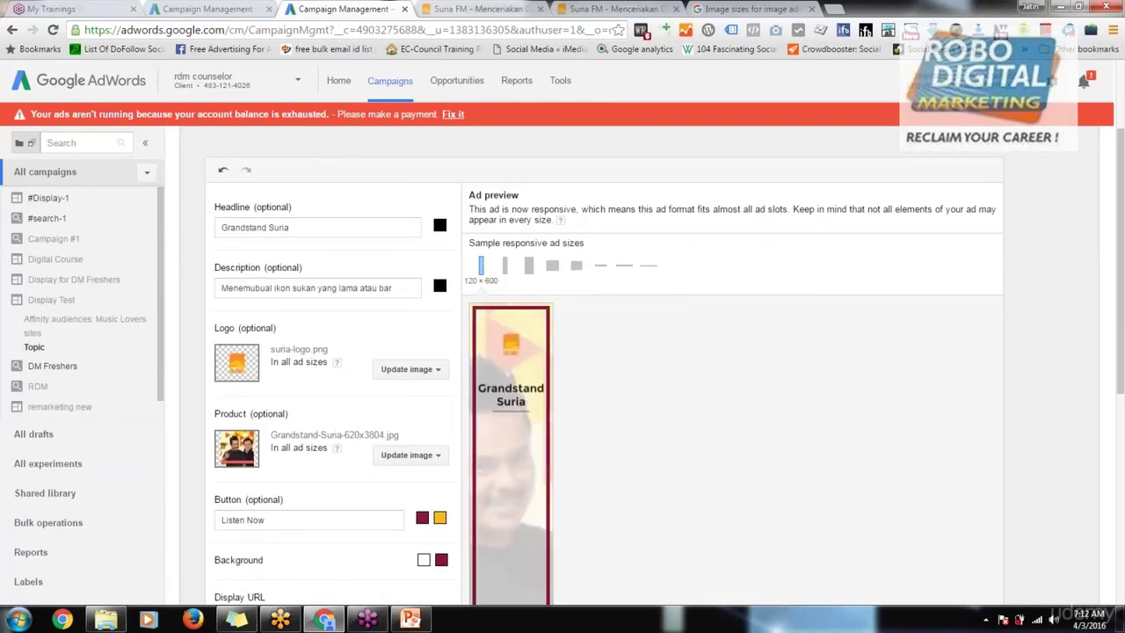
pyautogui.scroll(-5, 615, 378)
pyautogui.scroll(2, 533, 272)
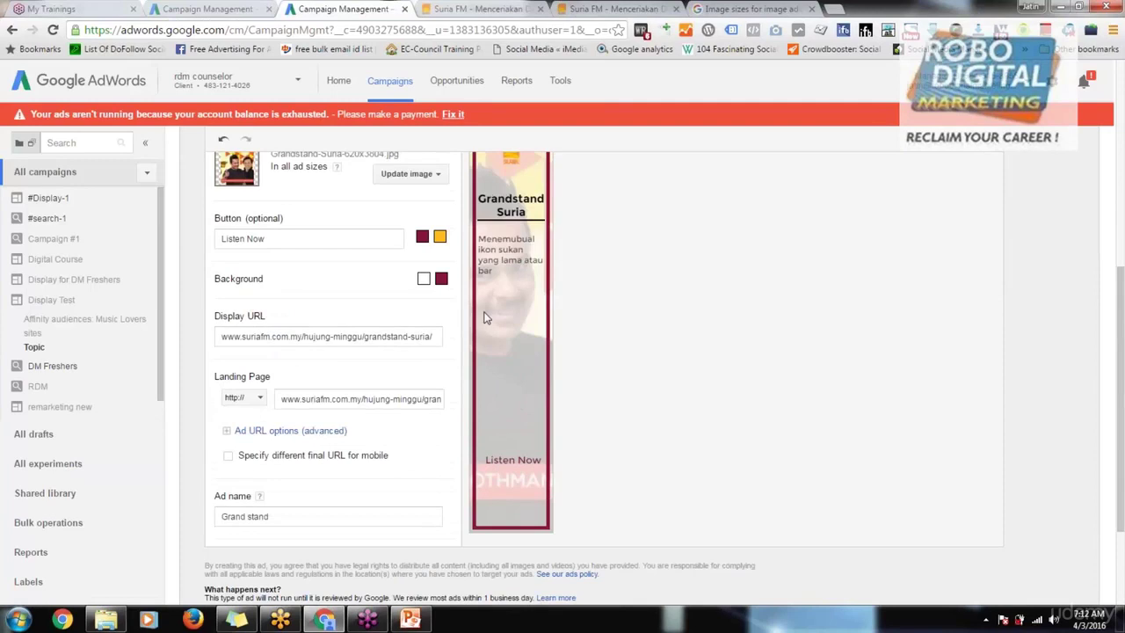
pyautogui.scroll(1, 509, 323)
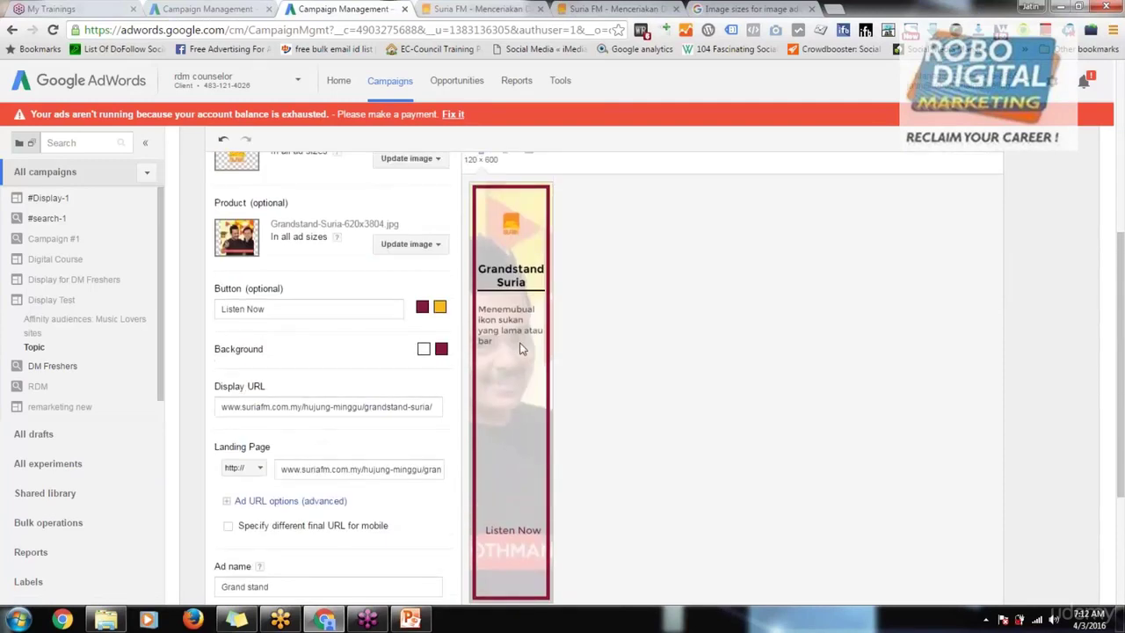
pyautogui.scroll(-5, 519, 342)
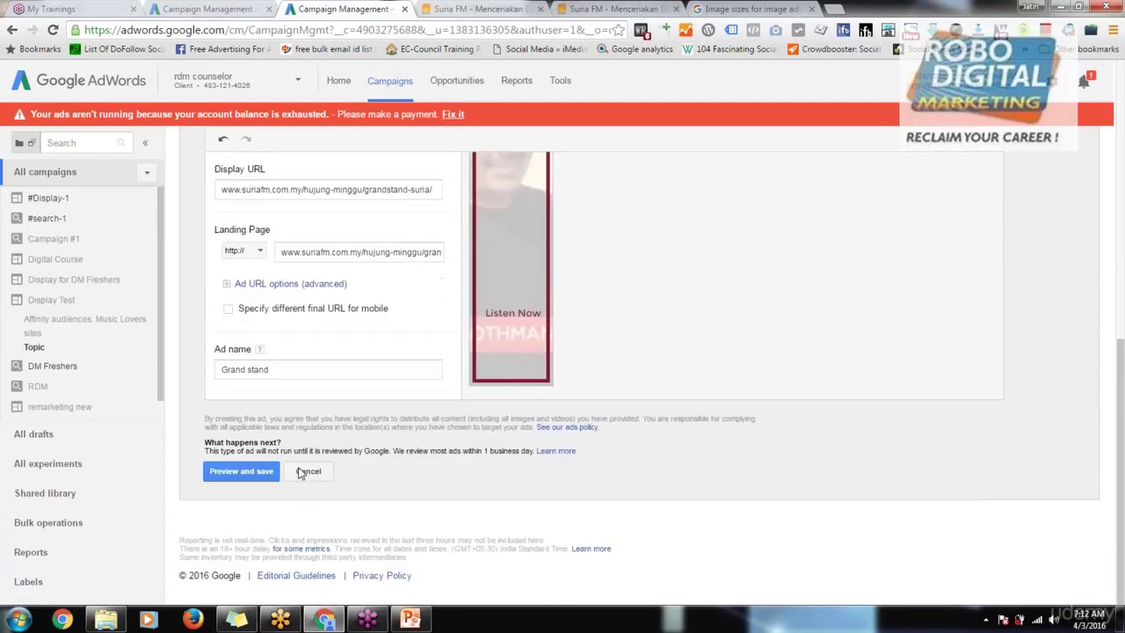
pyautogui.click(307, 471)
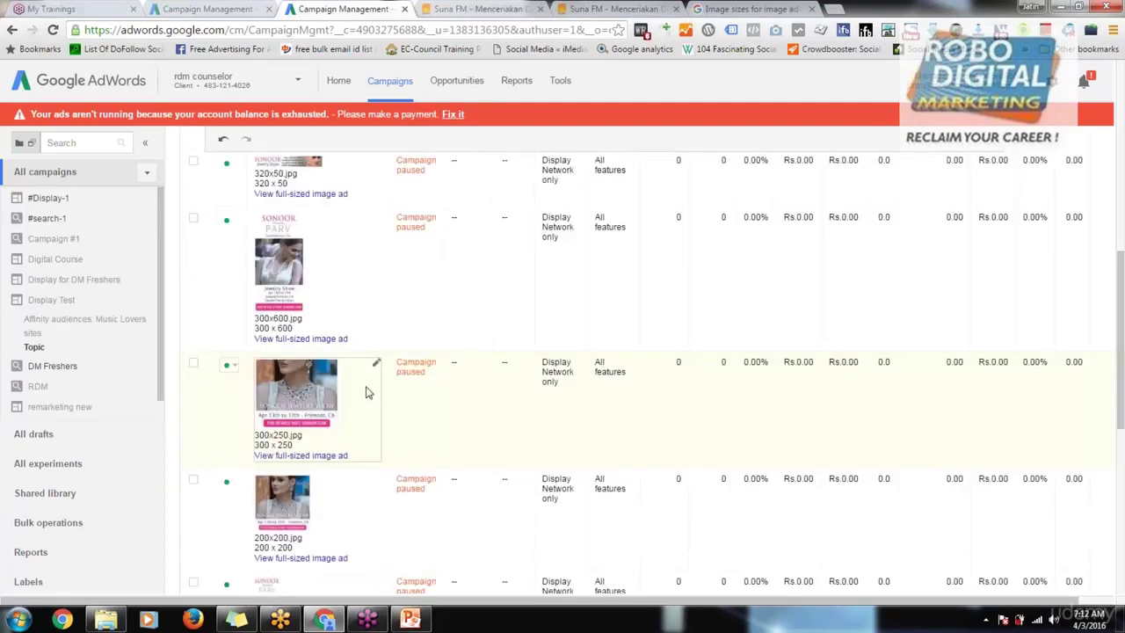
# - Look through the ads in the Topic ad group, view the 160x600 image ad at full size and close its preview
pyautogui.scroll(8, 356, 356)
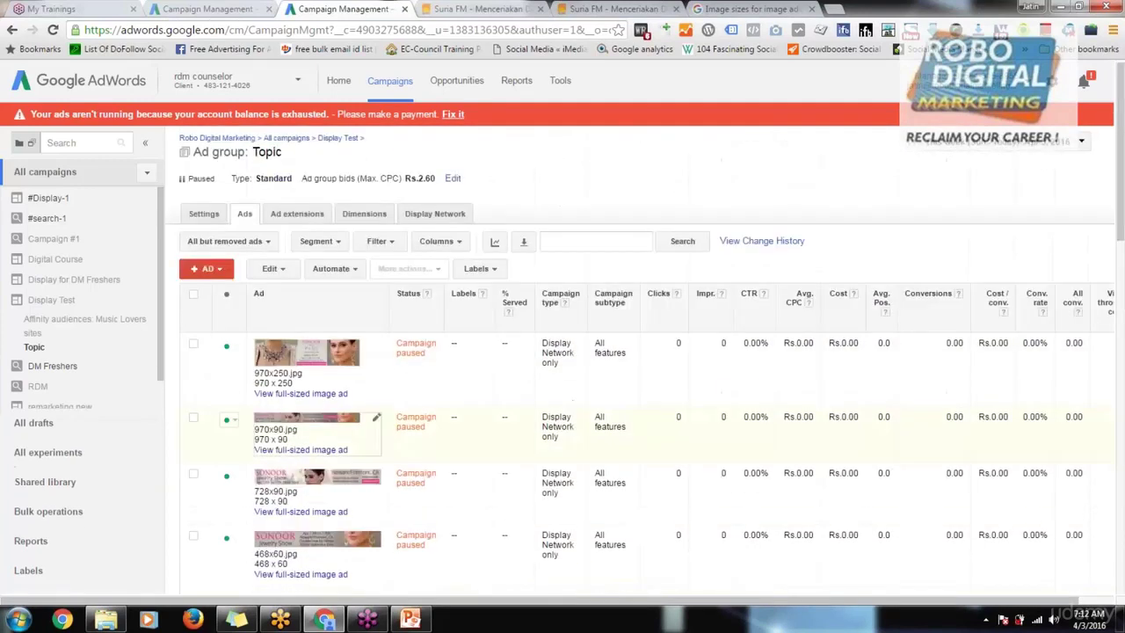
pyautogui.scroll(-3, 356, 356)
pyautogui.scroll(-9, 316, 429)
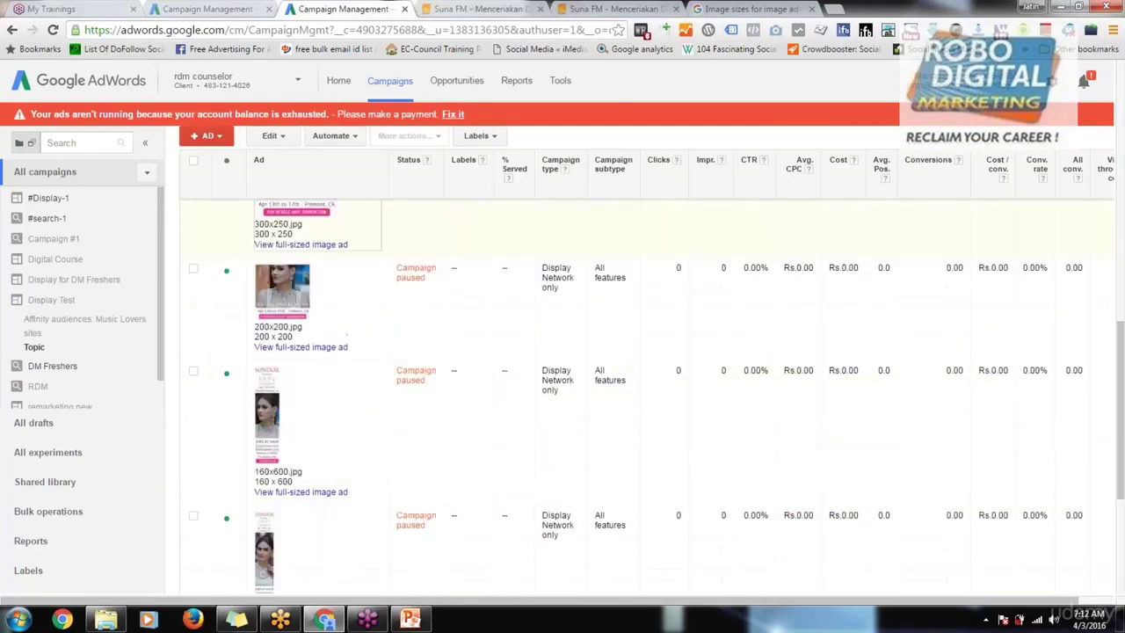
pyautogui.click(291, 492)
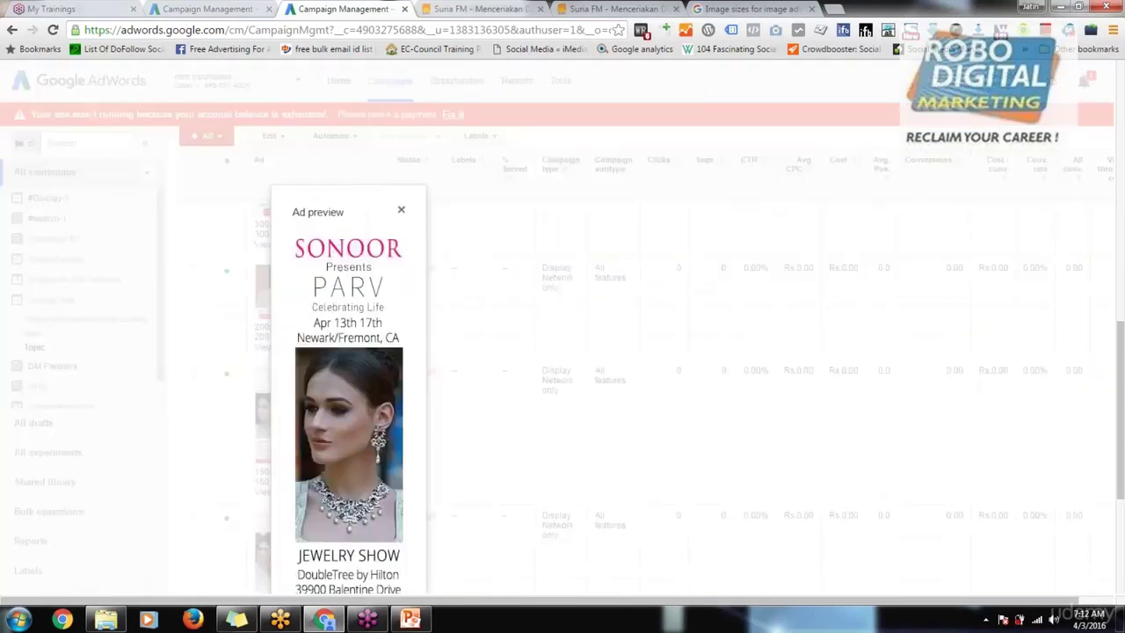
pyautogui.scroll(-2, 345, 411)
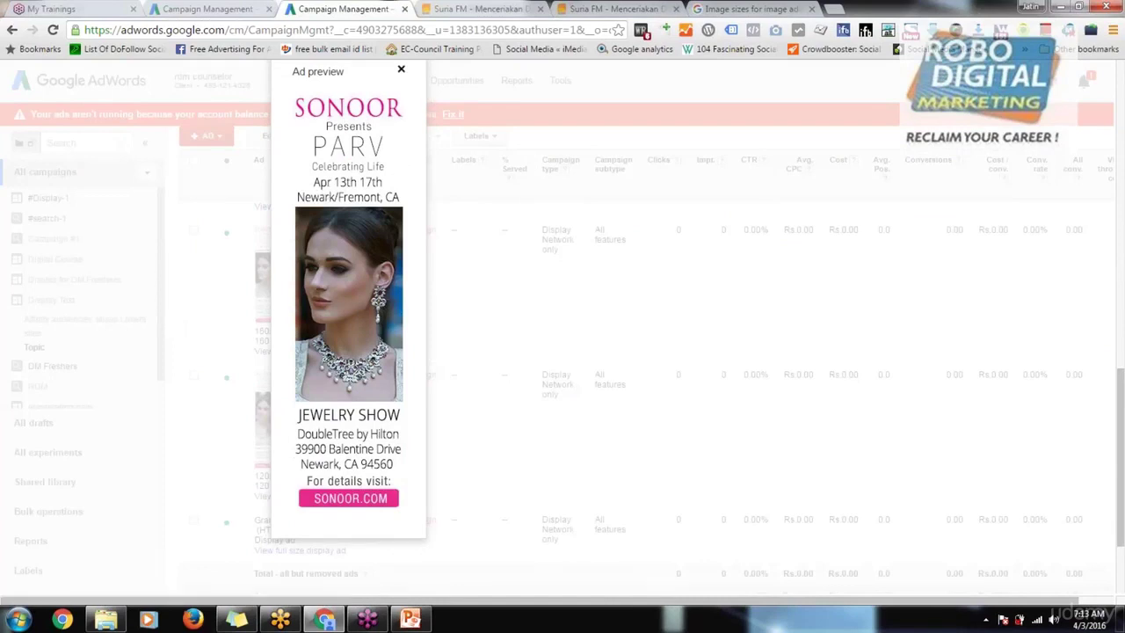
pyautogui.click(400, 69)
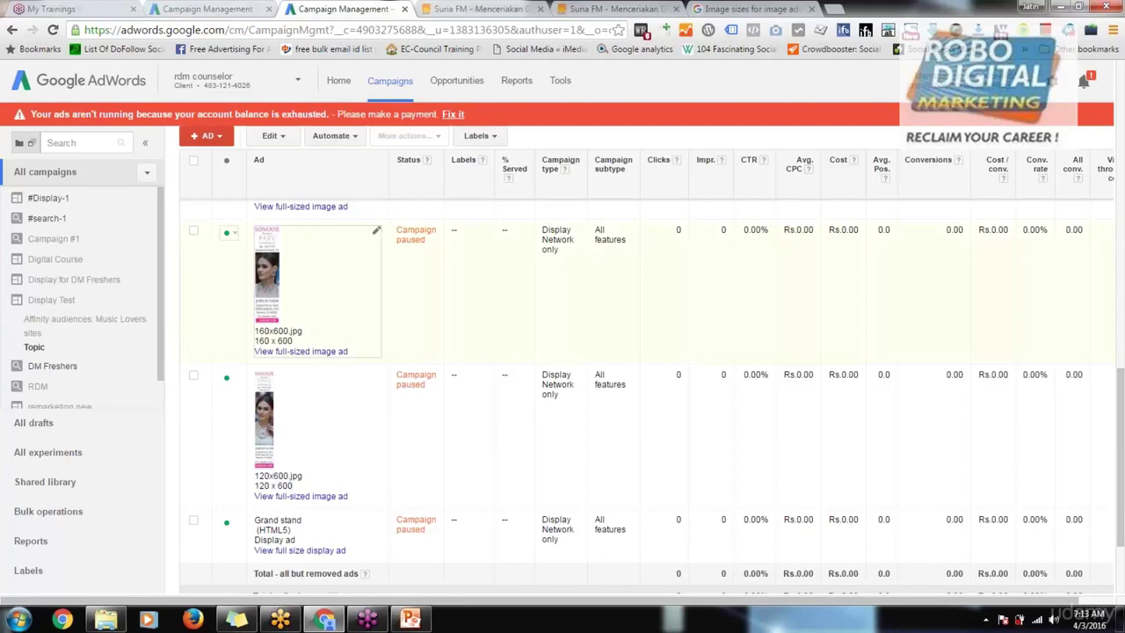
# - Switch to the Adwords Training Manual in PowerPoint and move through the display campaign slides to the Scheduling slide
pyautogui.click(410, 620)
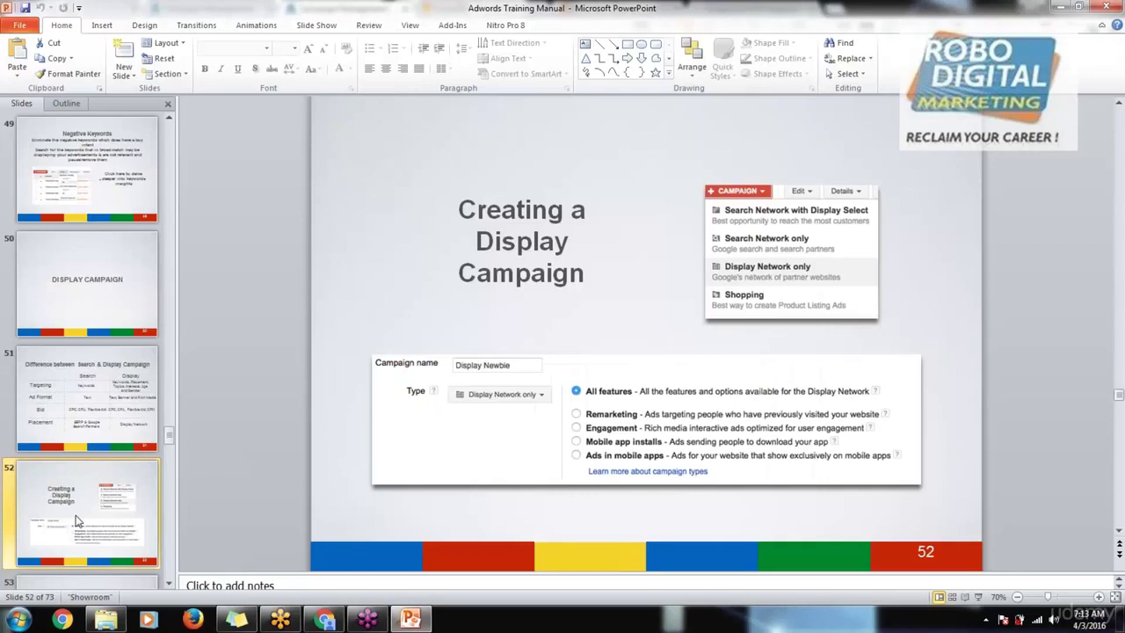
pyautogui.scroll(-3, 75, 520)
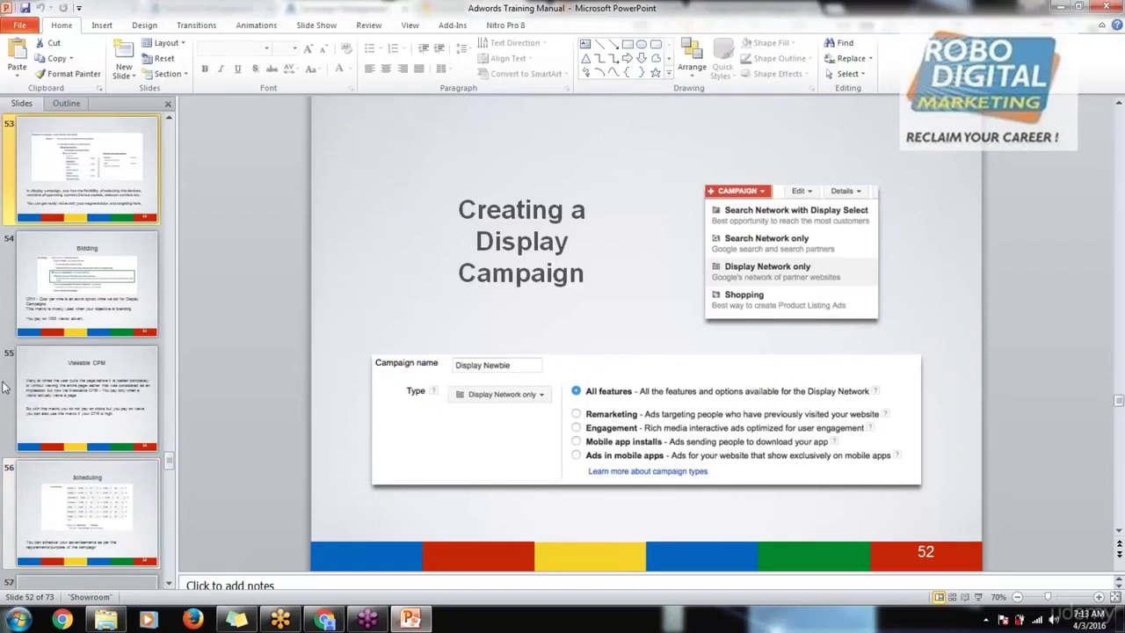
pyautogui.rightClick(96, 309)
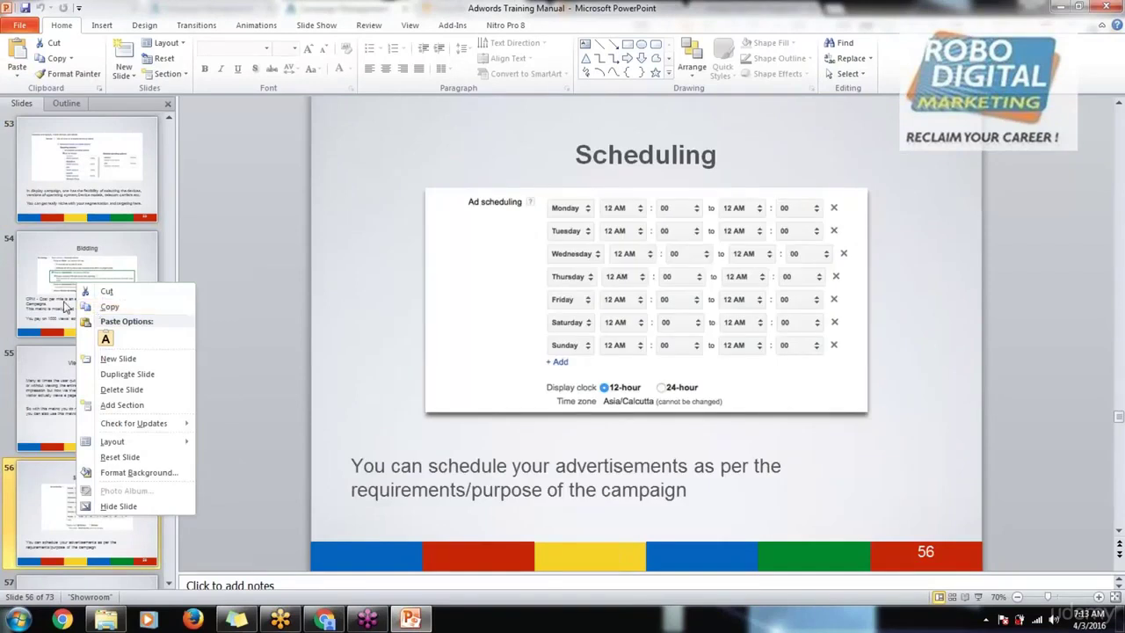
pyautogui.press('Escape')
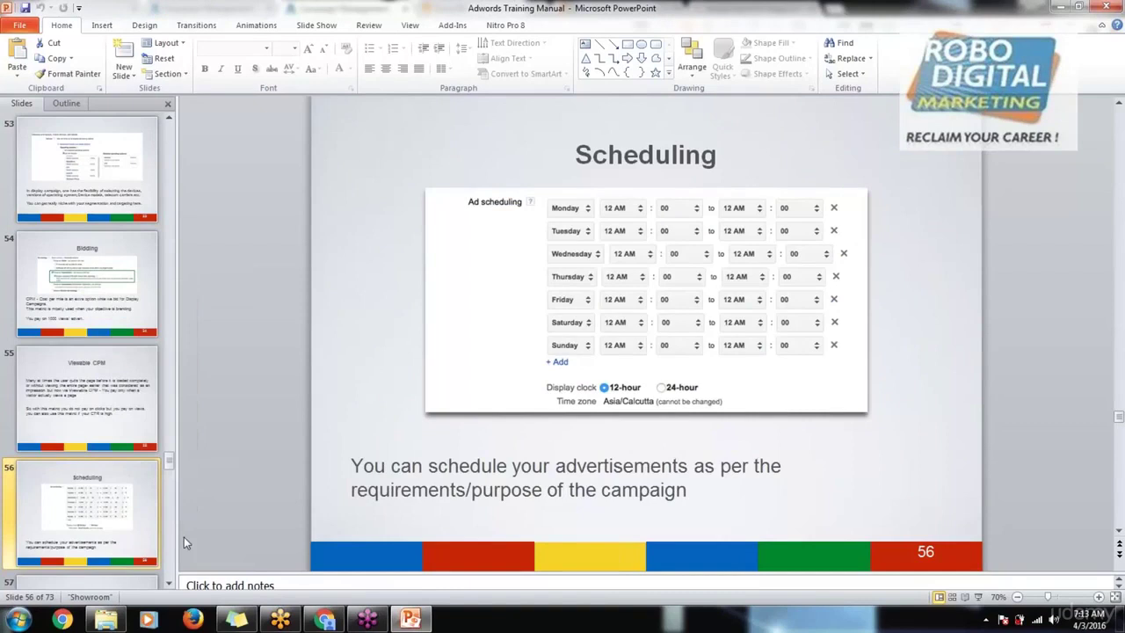
# - Return to AdWords in the browser and open the settings of the Display Test campaign
pyautogui.click(335, 622)
pyautogui.scroll(1, 279, 299)
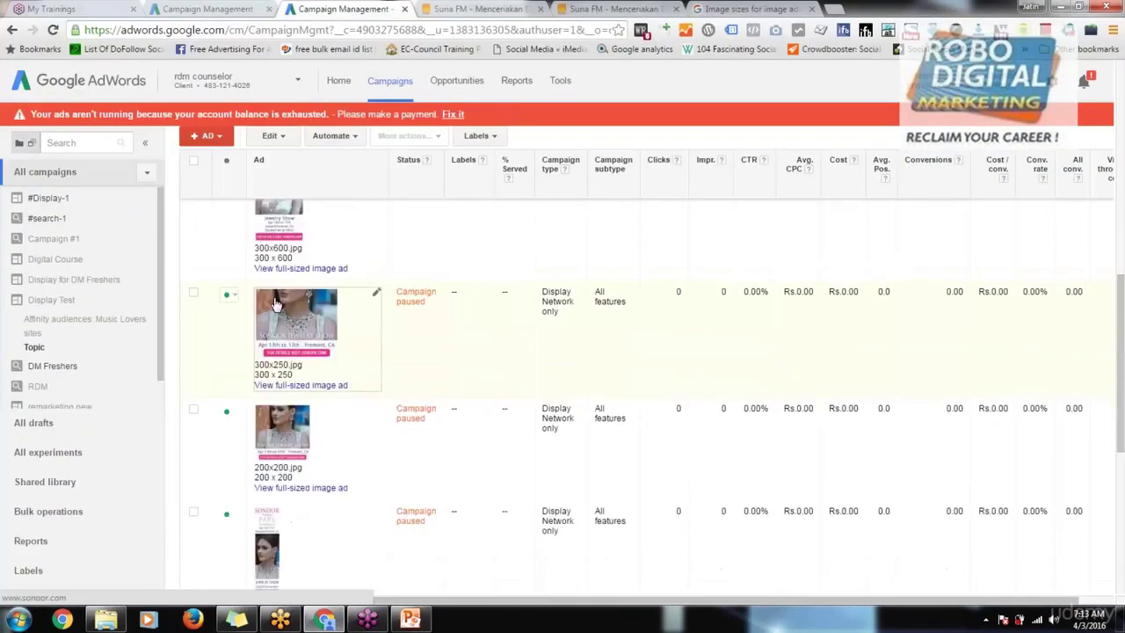
pyautogui.scroll(3, 275, 303)
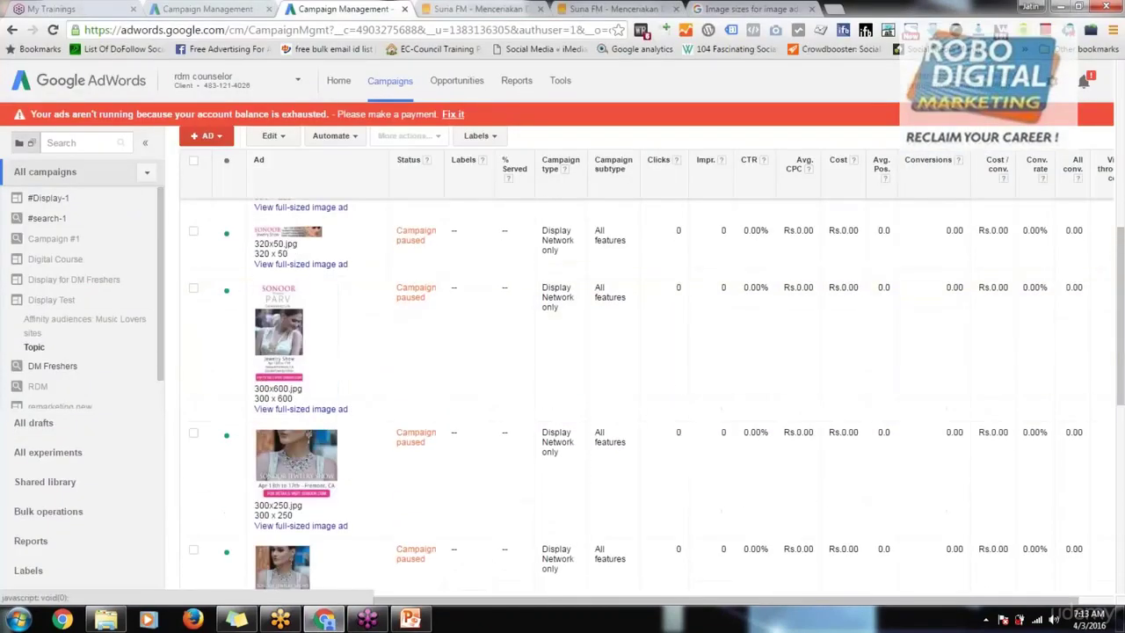
pyautogui.click(42, 302)
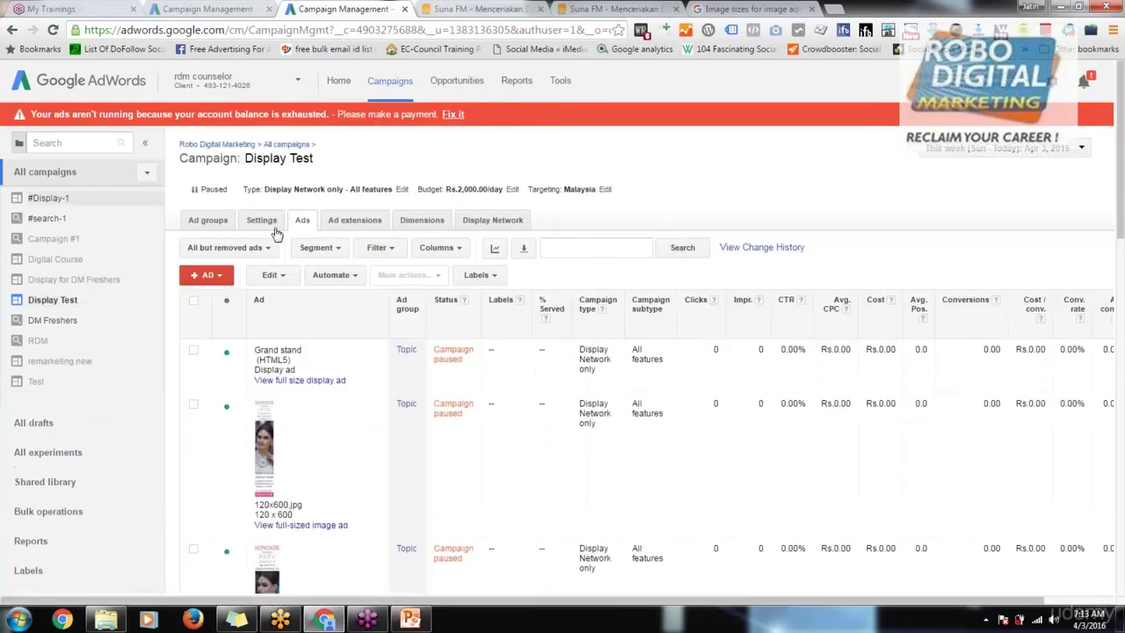
pyautogui.click(269, 225)
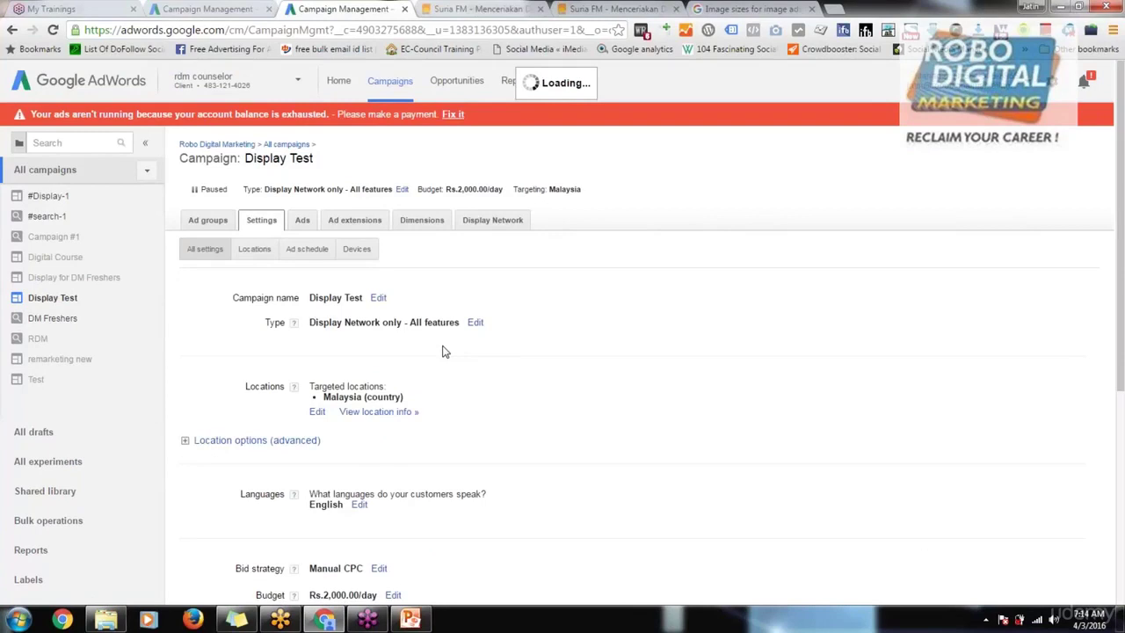
# - Expand the campaign's advanced settings for schedule, ad delivery and device targeting, and review their options
pyautogui.scroll(-3, 444, 352)
pyautogui.scroll(-5, 444, 351)
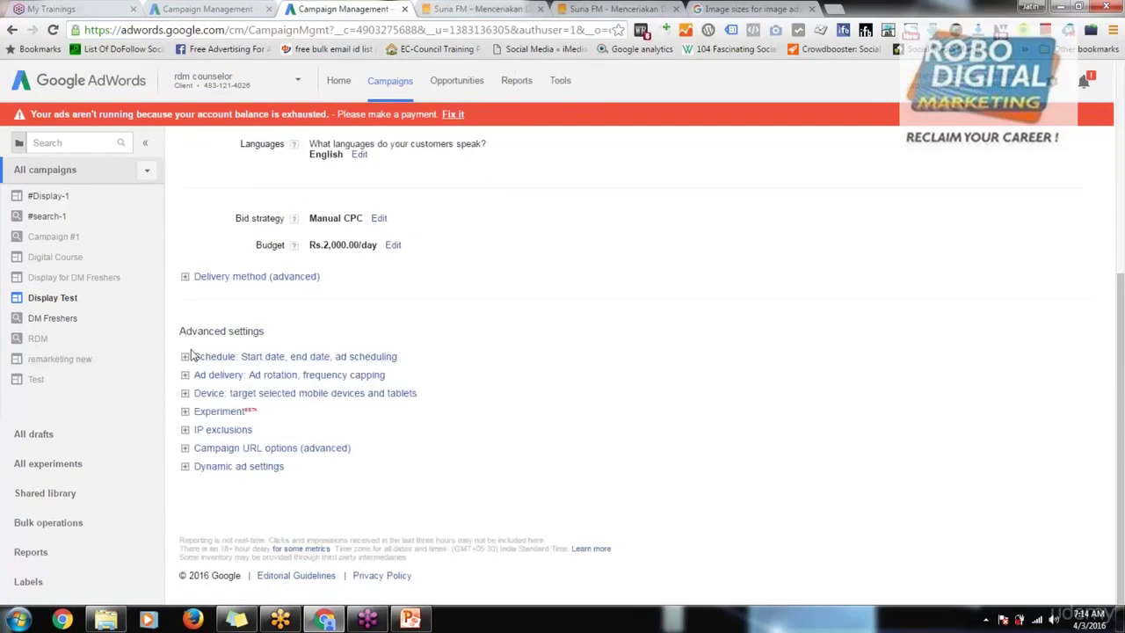
pyautogui.click(186, 359)
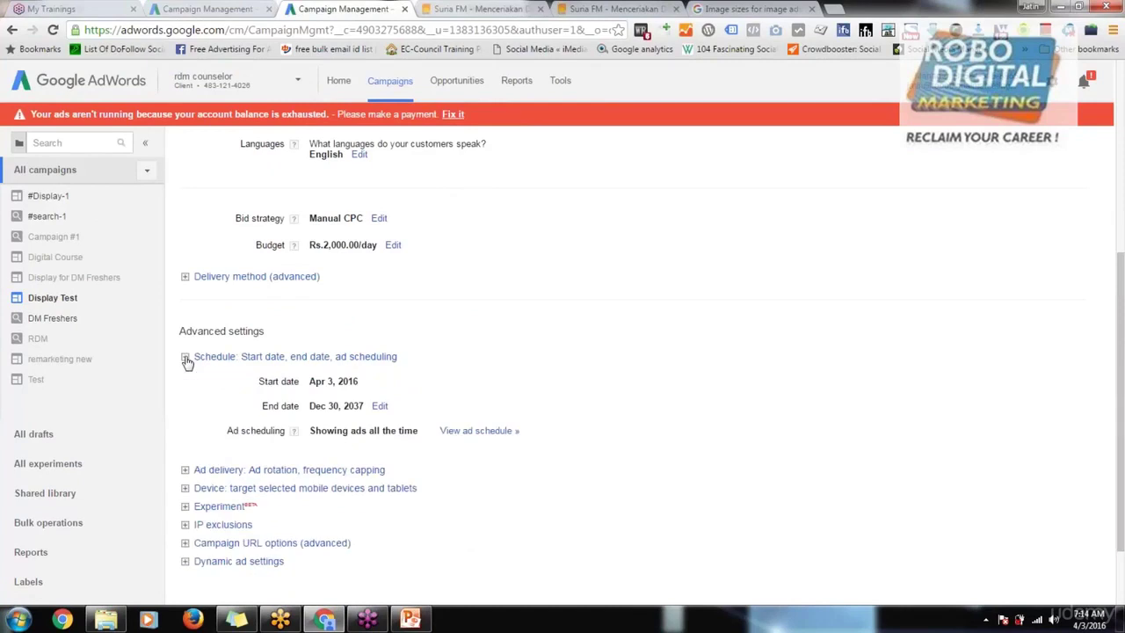
pyautogui.click(187, 471)
pyautogui.scroll(-3, 180, 425)
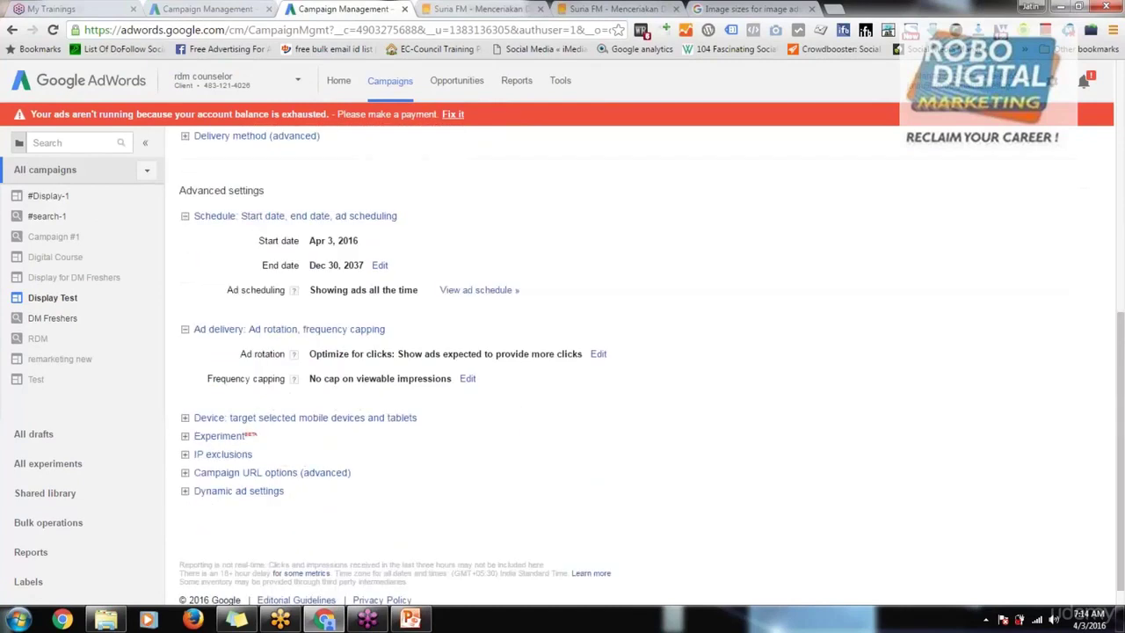
pyautogui.click(186, 419)
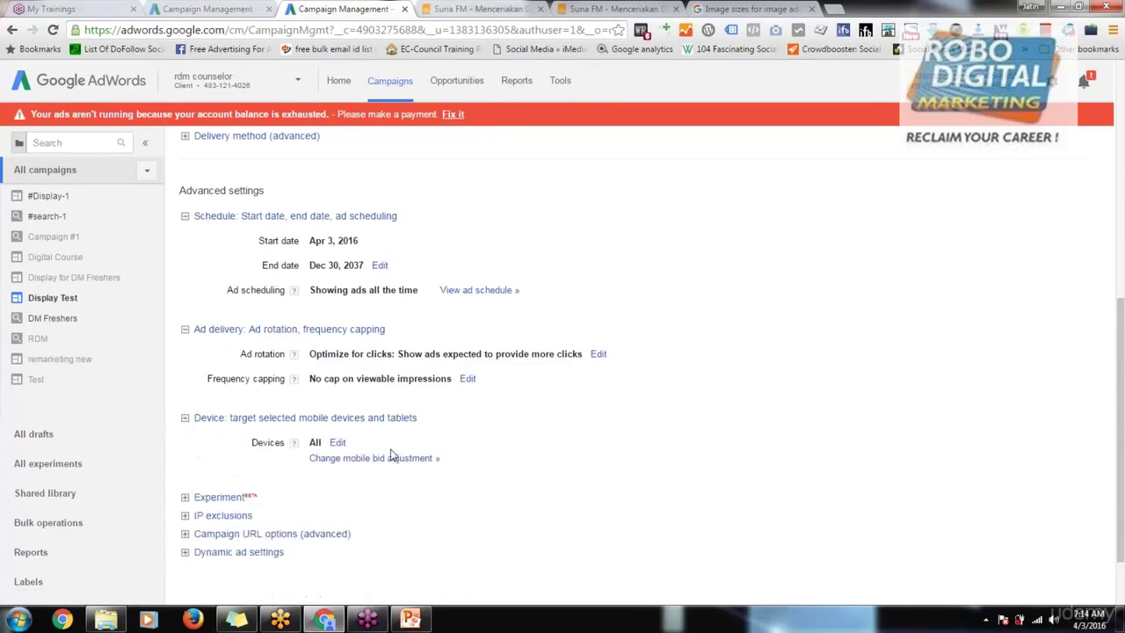
pyautogui.scroll(-2, 195, 513)
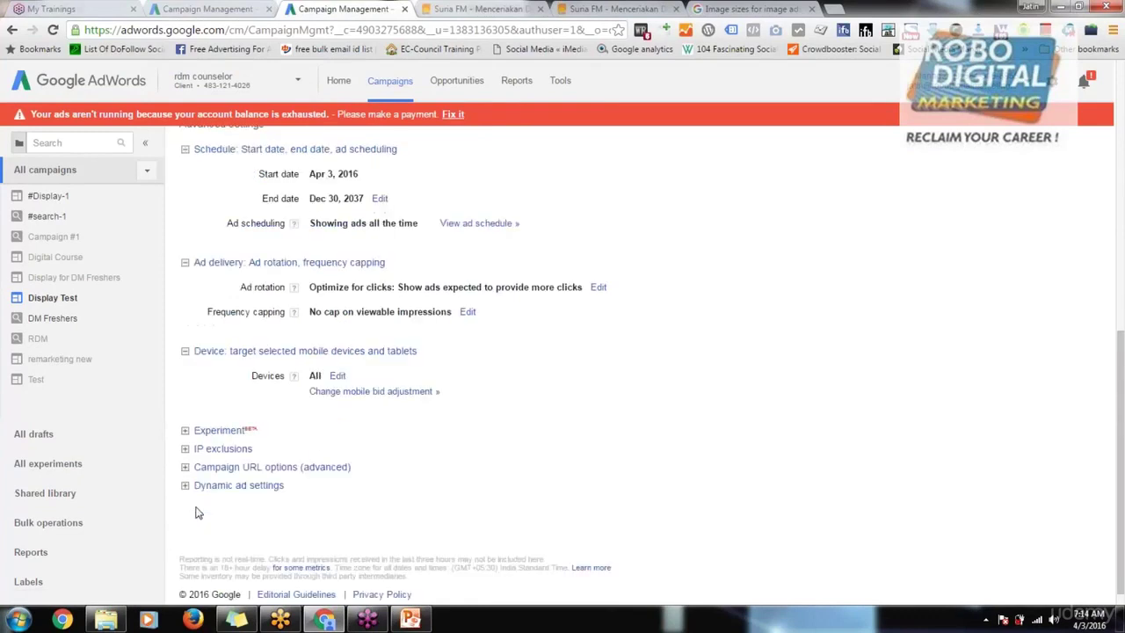
pyautogui.scroll(3, 370, 382)
pyautogui.scroll(2, 369, 383)
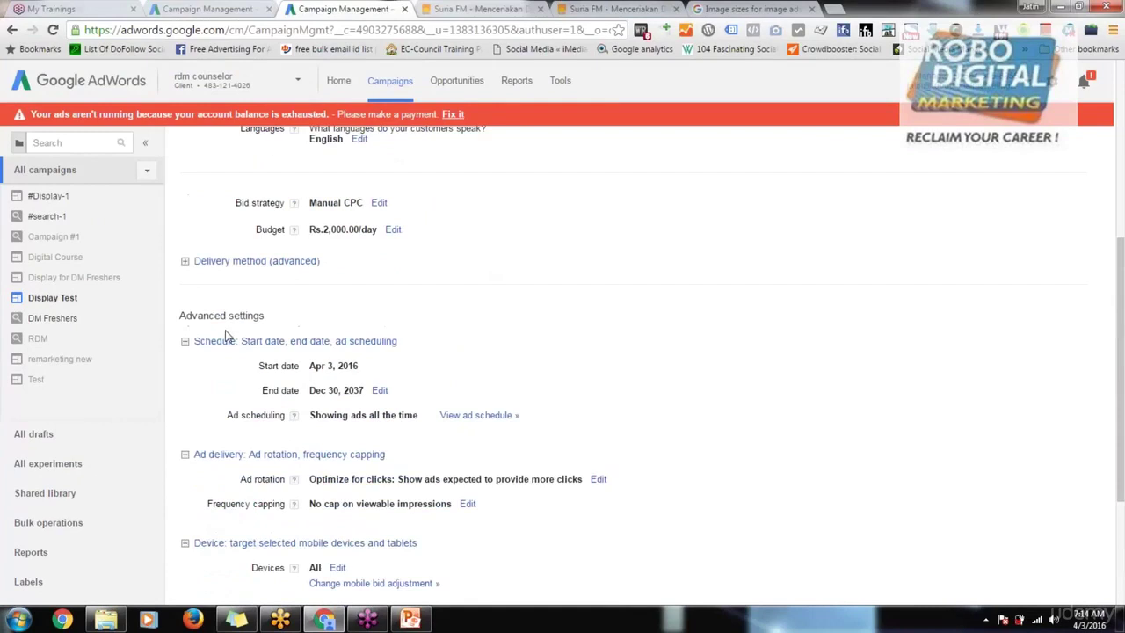
# - Try the Accelerated delivery method for the campaign, then switch back to Standard: Show ads evenly over time and save
pyautogui.click(184, 262)
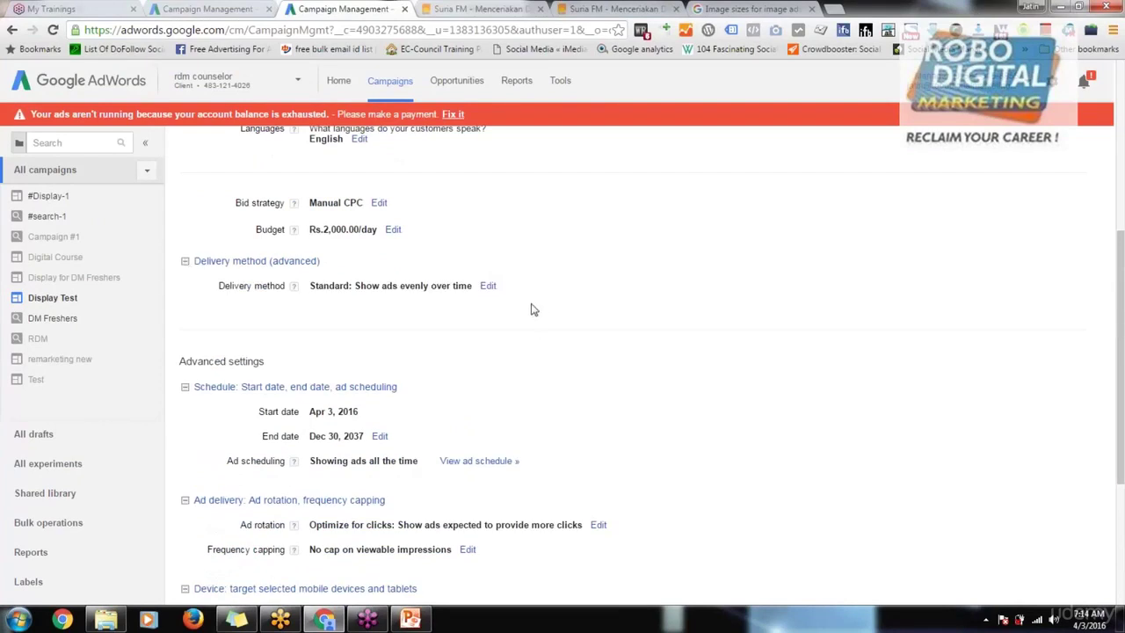
pyautogui.click(490, 285)
pyautogui.click(369, 320)
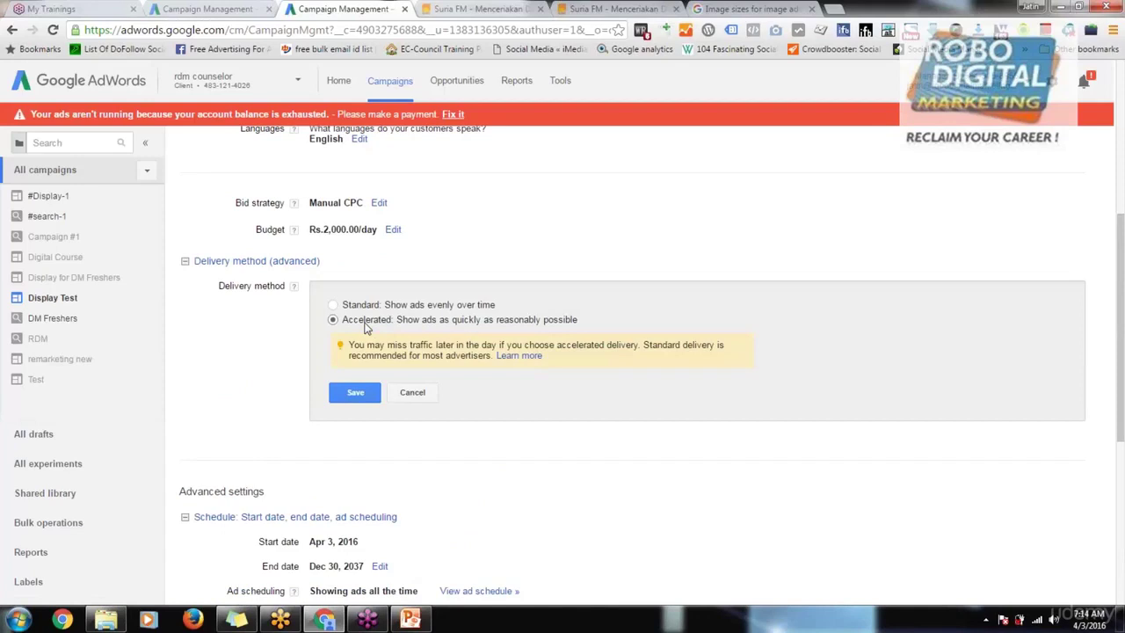
pyautogui.click(360, 305)
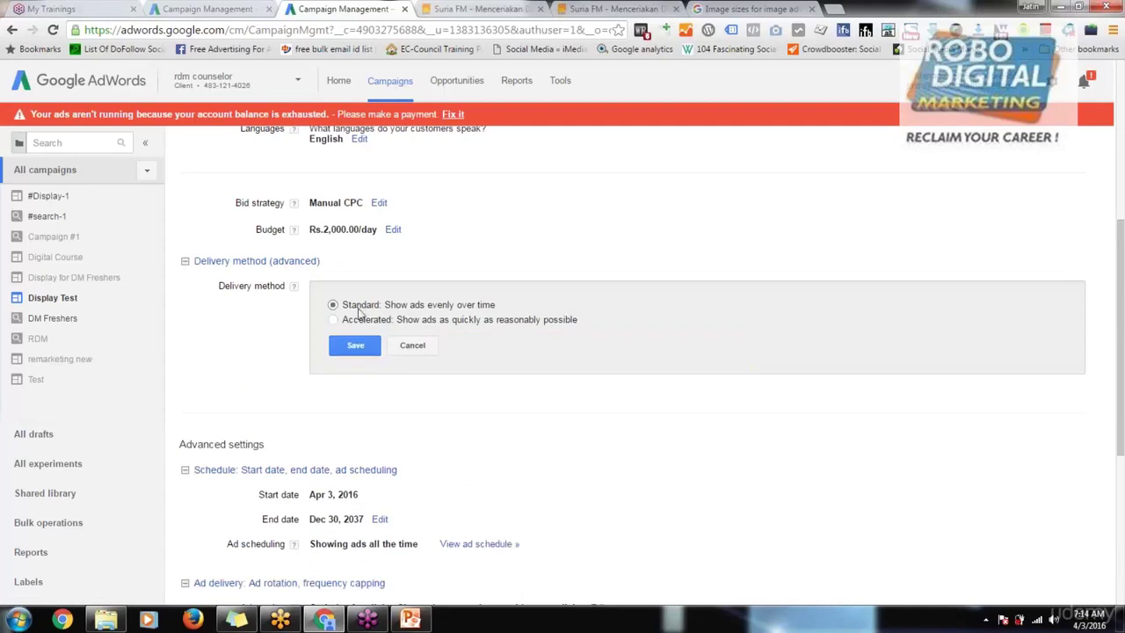
pyautogui.click(357, 345)
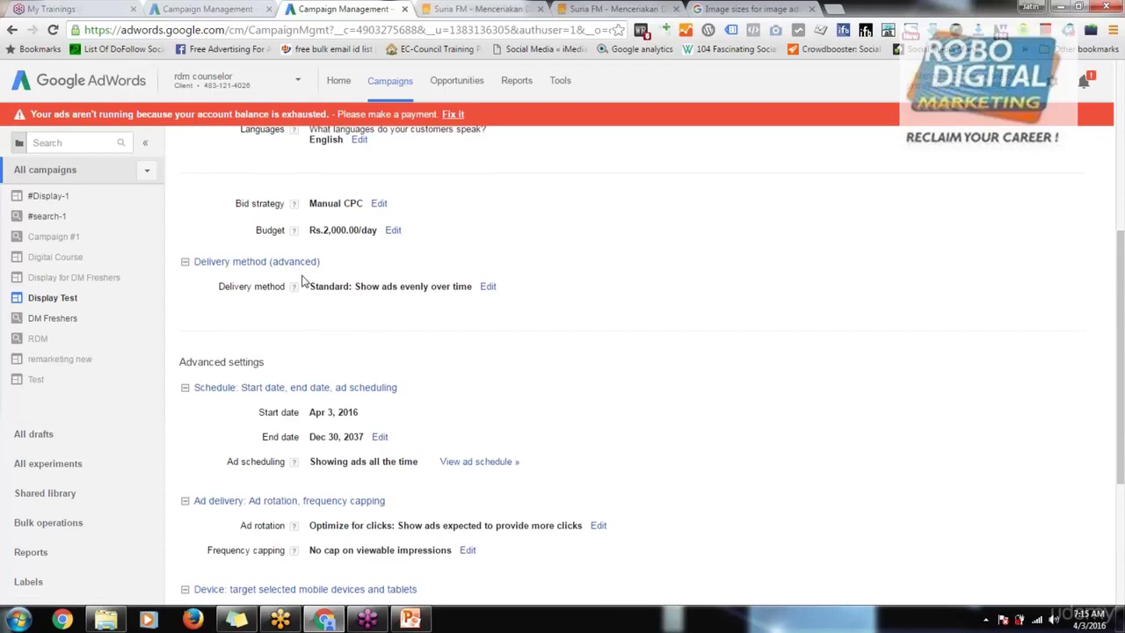
# - Switch to the Adwords Training Manual in PowerPoint and page from the Scheduling slide through frequency capping to the targeting and Interests slides
pyautogui.scroll(5, 301, 280)
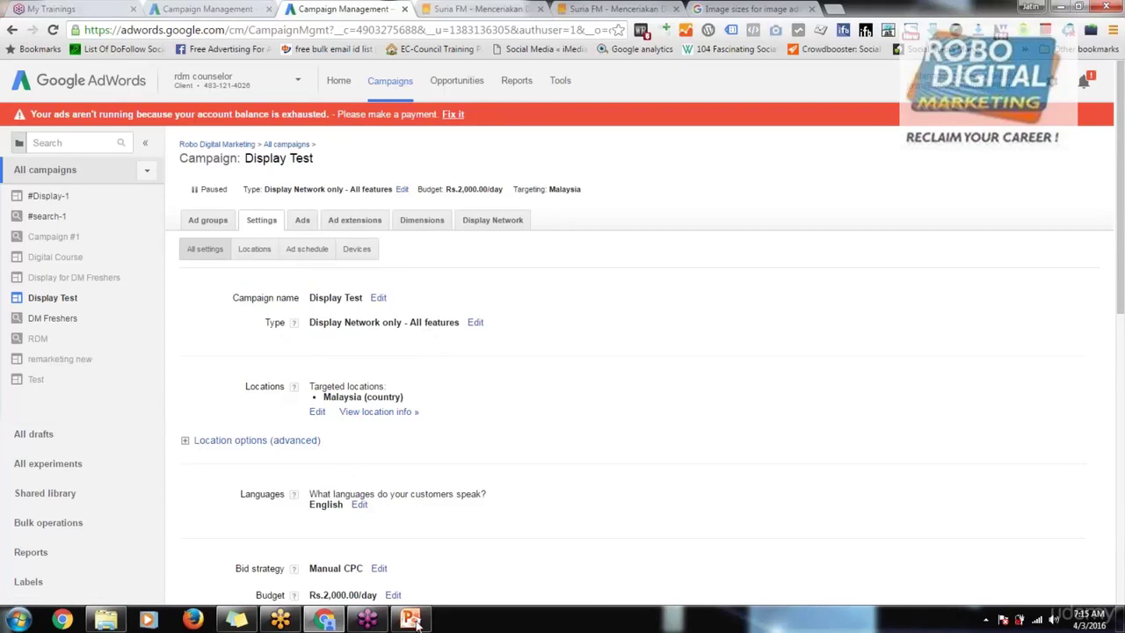
pyautogui.moveTo(408, 623)
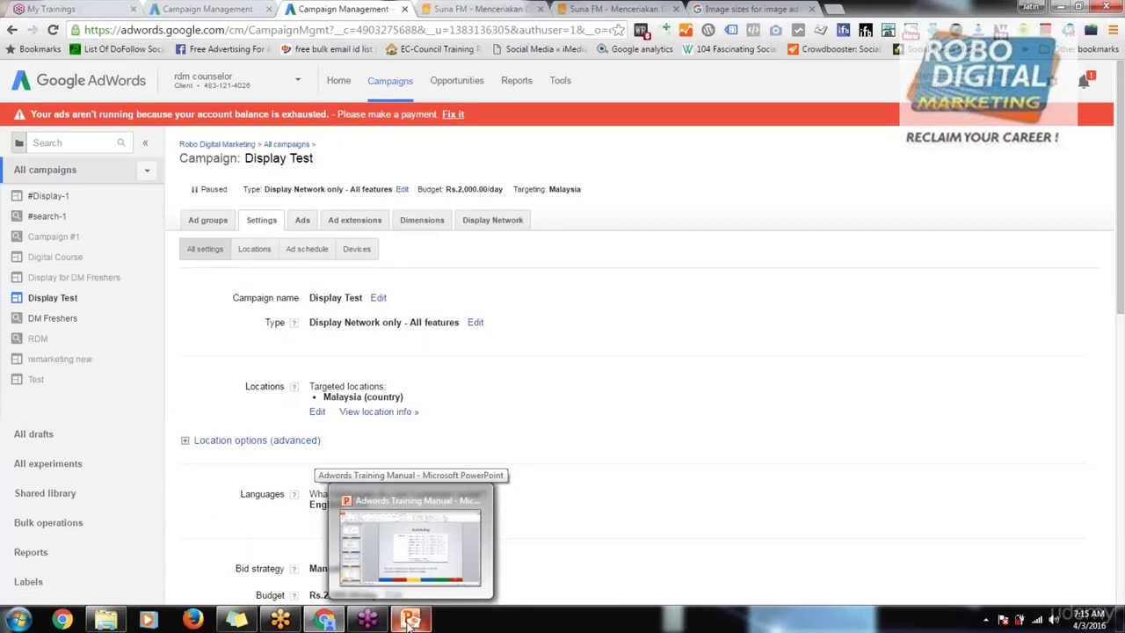
pyautogui.click(408, 623)
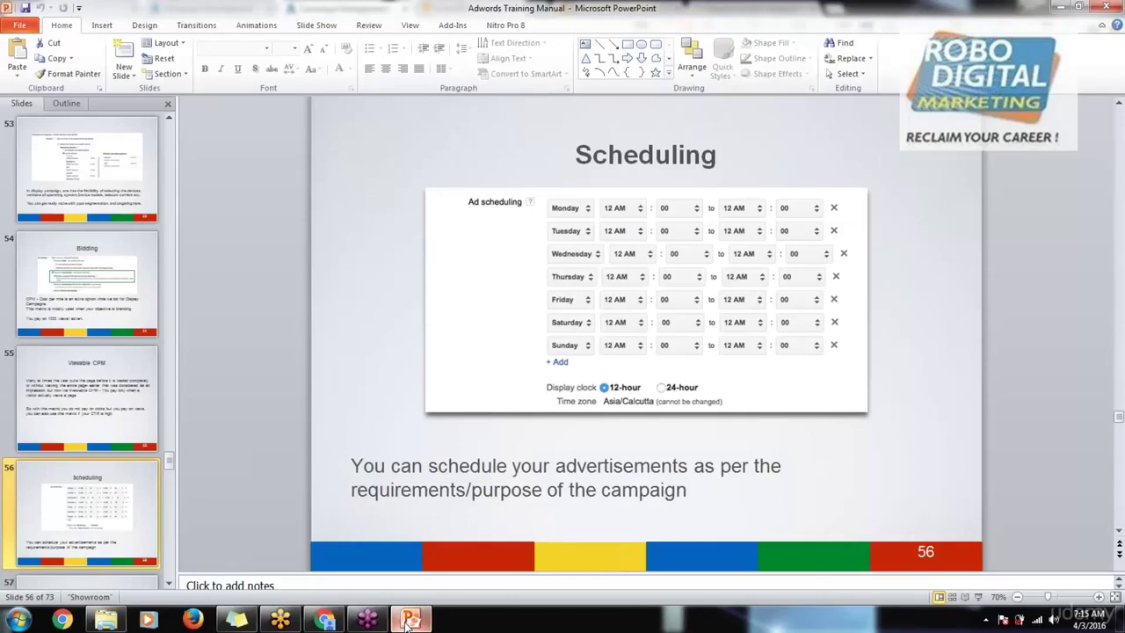
pyautogui.press('Down')
pyautogui.press('Down')
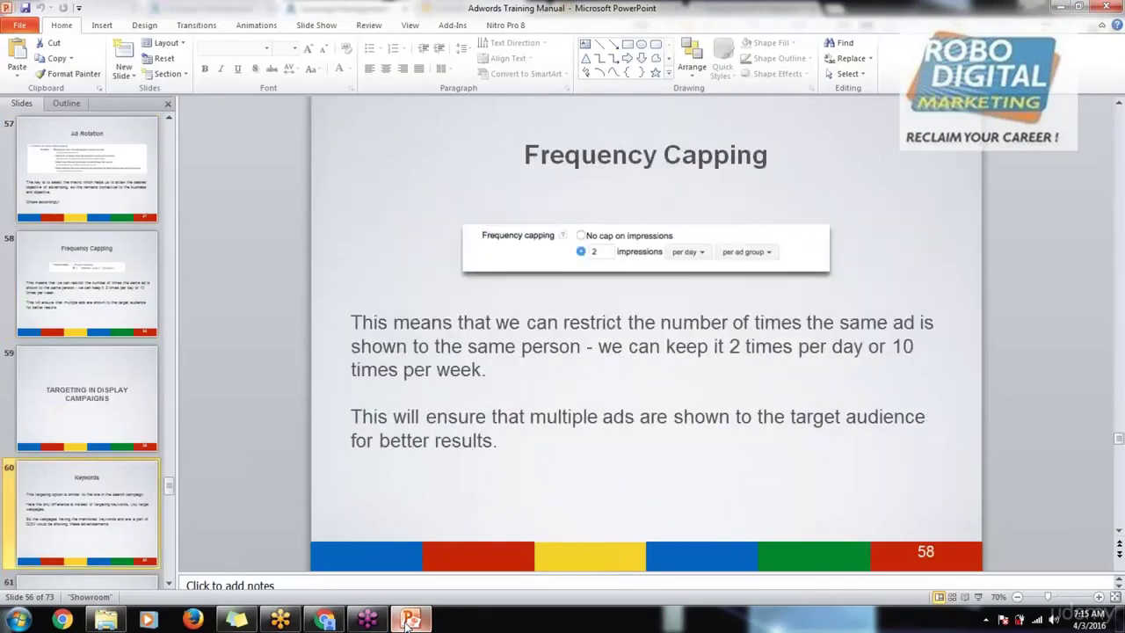
pyautogui.press('Down')
pyautogui.press('Down')
pyautogui.press('Down')
pyautogui.press('Down')
pyautogui.press('Down')
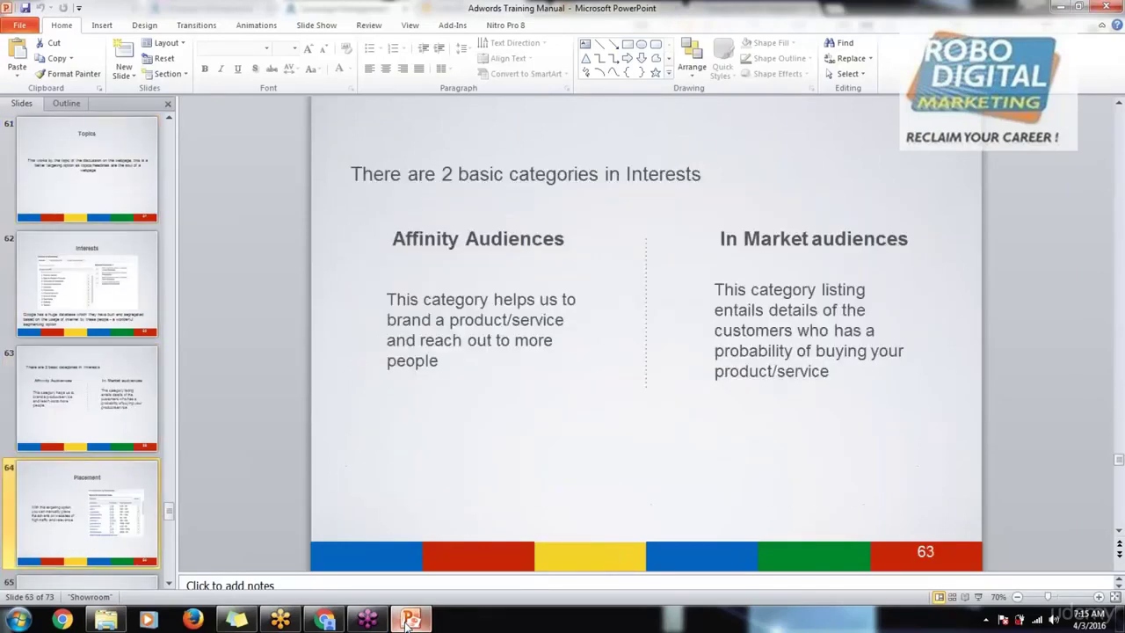